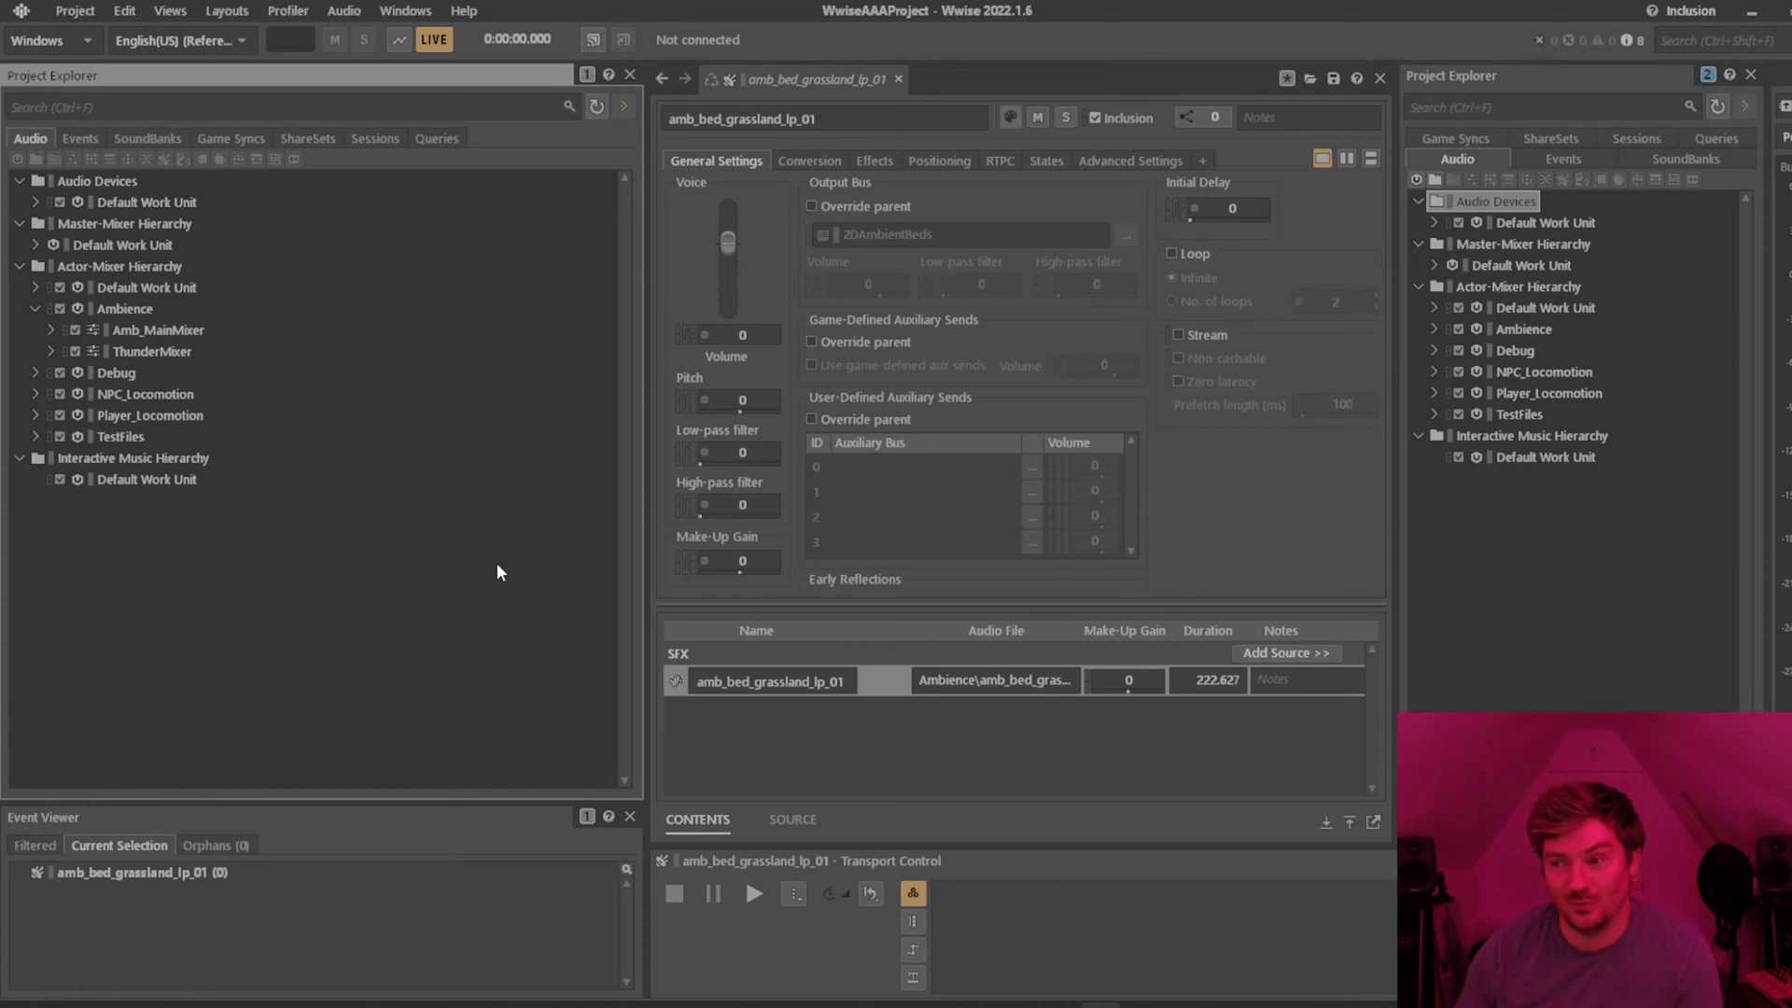
Show the Interactive Music Hierarchy's empty Default Work Unit in the Property Editor instead of amb_bed_grassland_lp_01.
click(144, 482)
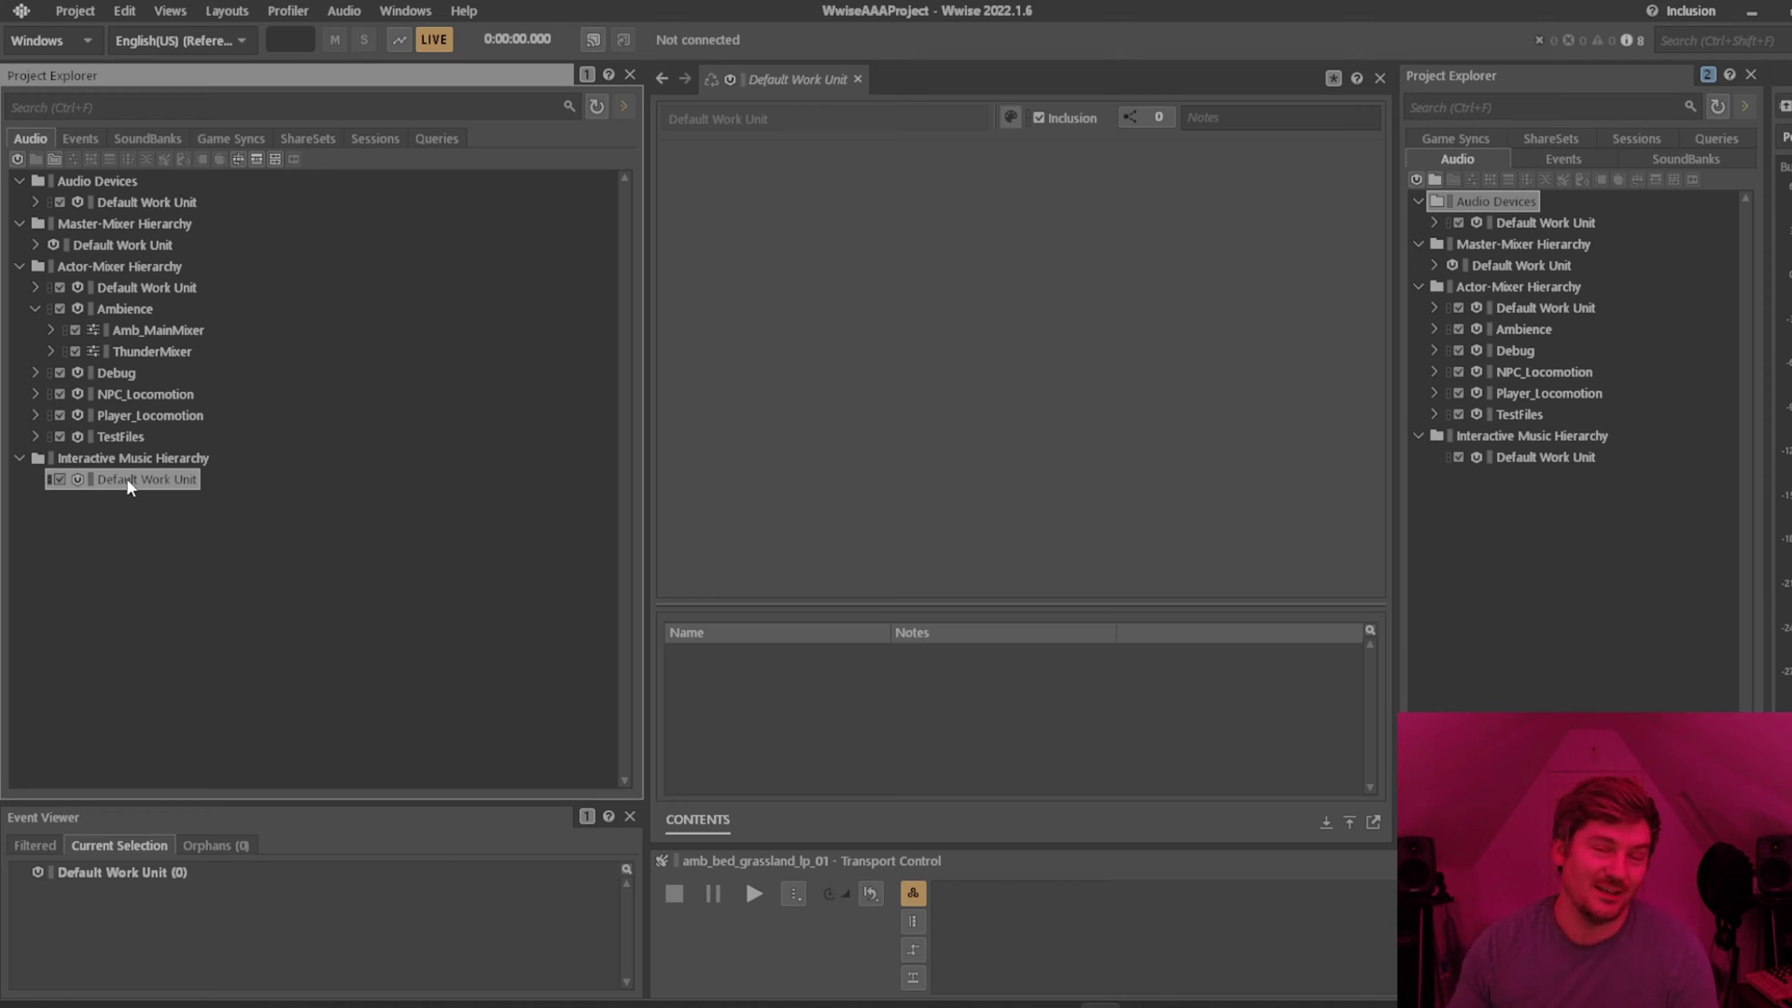
Select the Interactive Music Hierarchy, collapse the Ambience folder, and glance at the Layouts menu without changes.
click(191, 455)
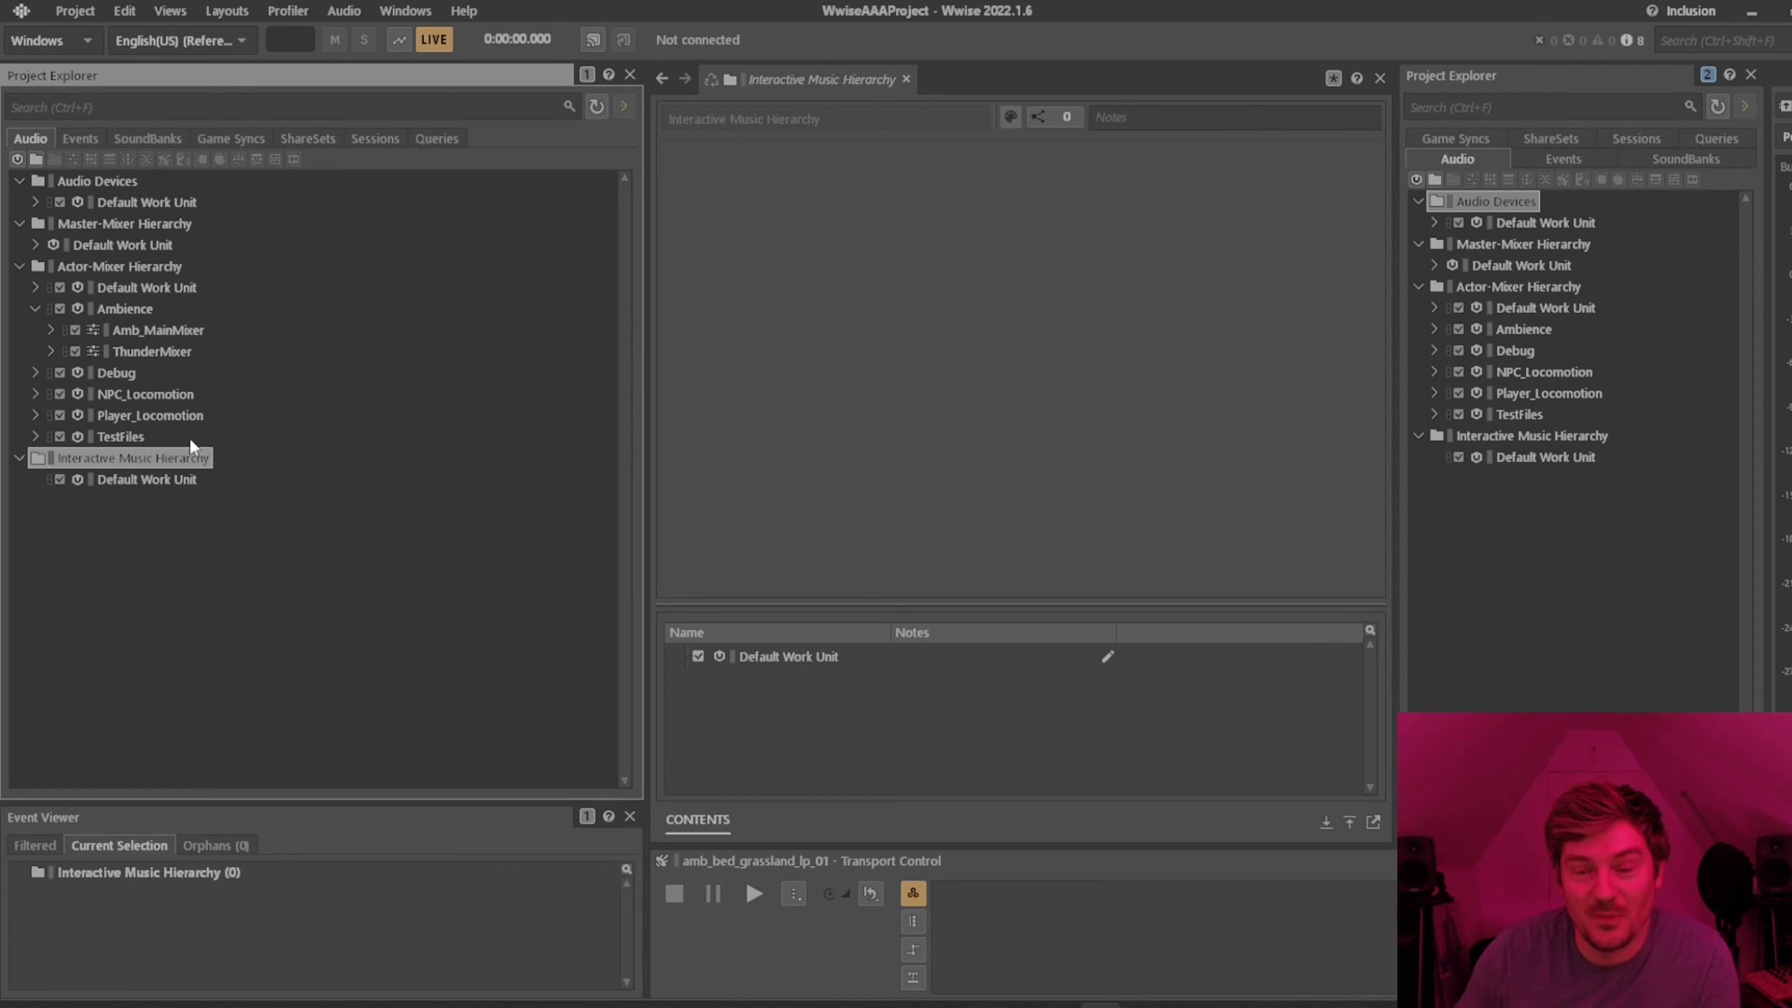
click(35, 307)
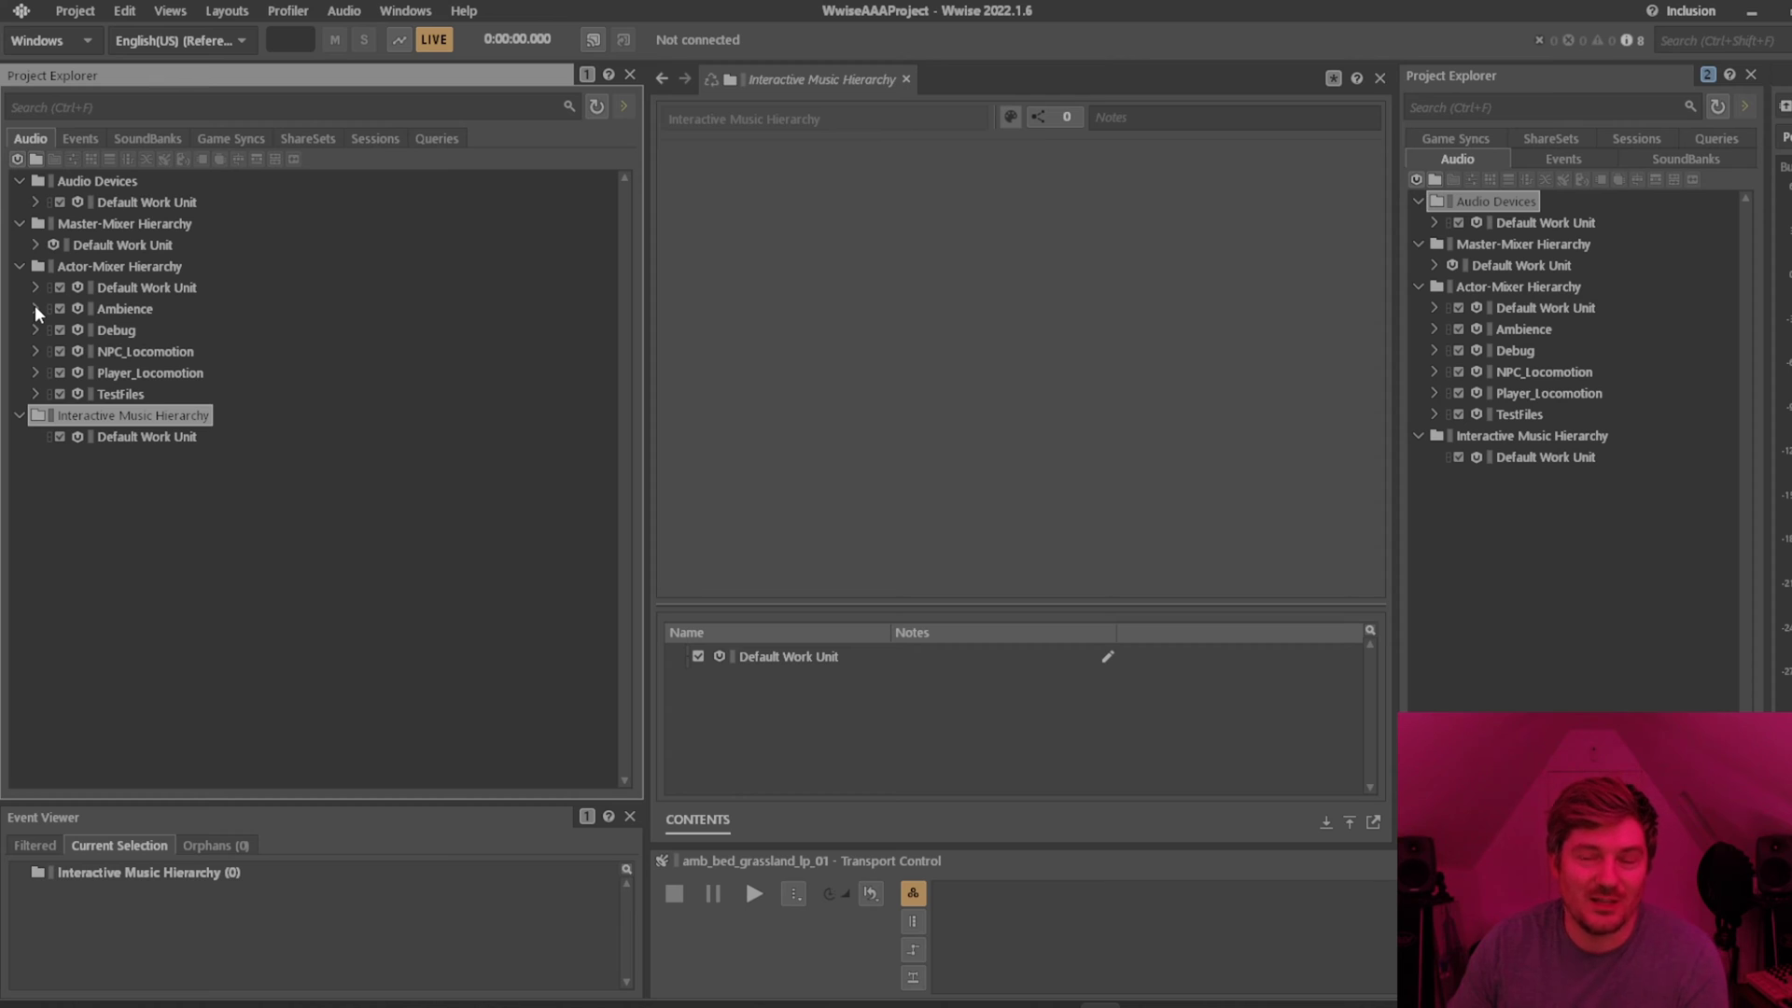
click(245, 9)
click(239, 620)
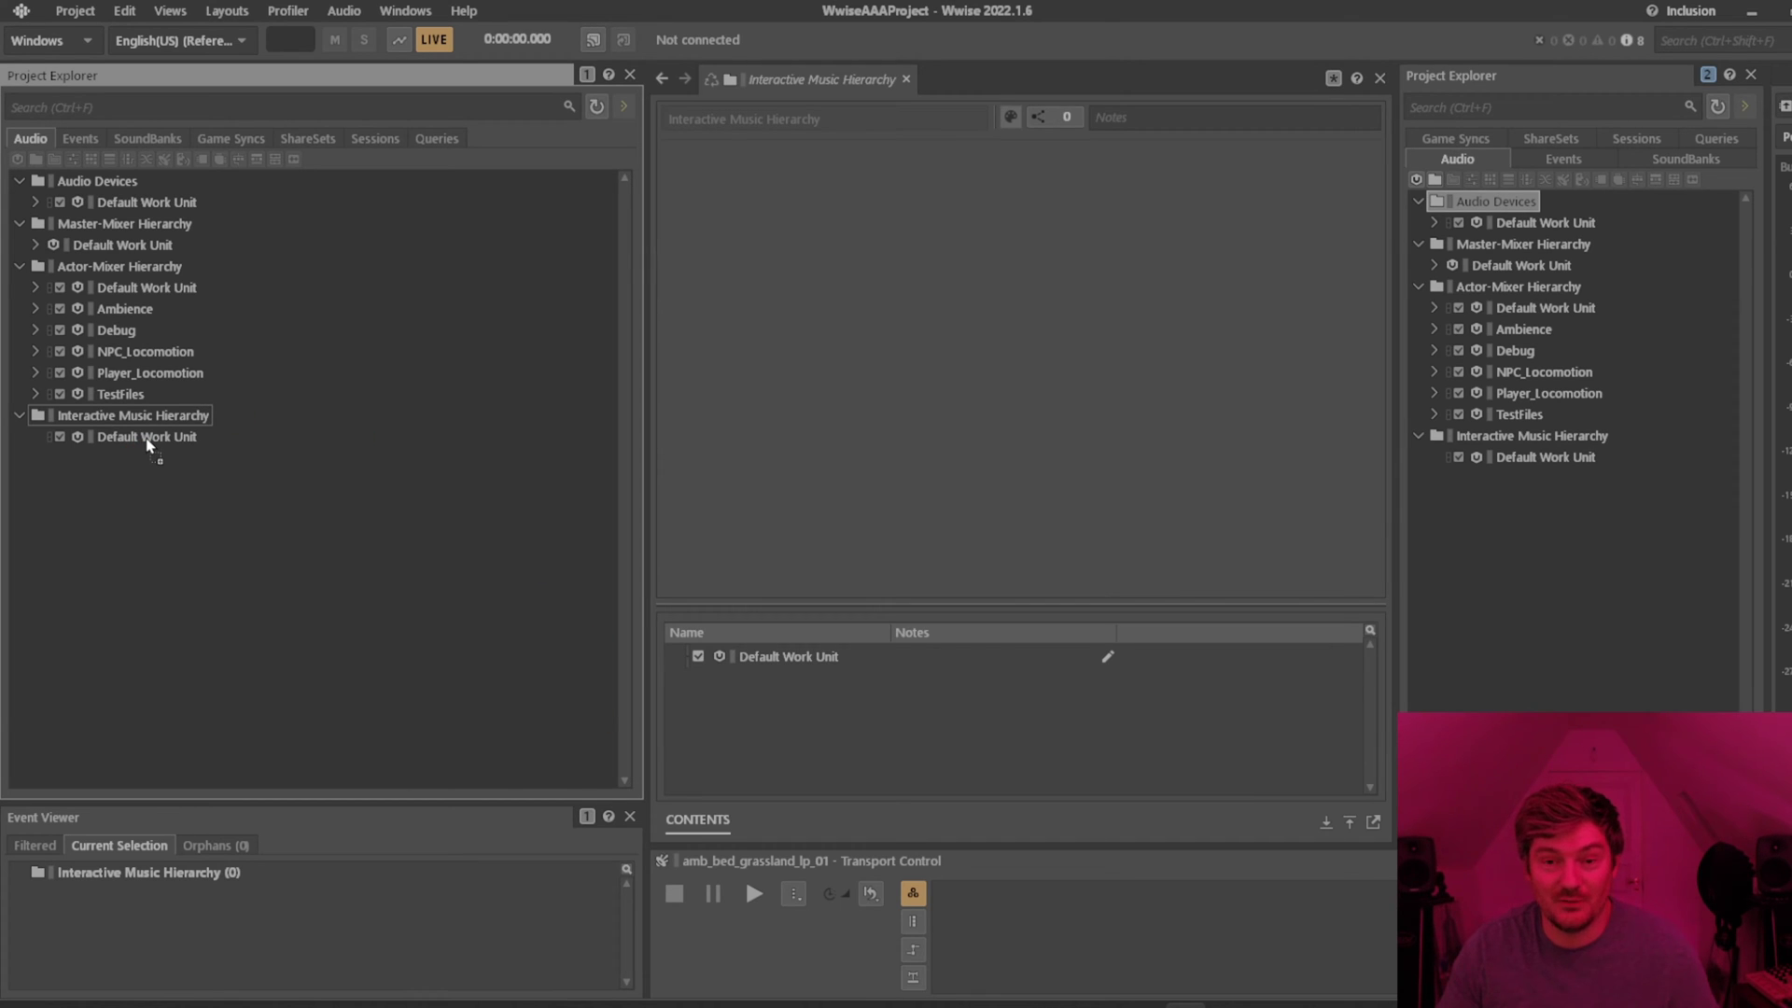
key(shift+i)
Set Originals\SFX\Music as the audio destination and import the five files as music segments.
click(383, 396)
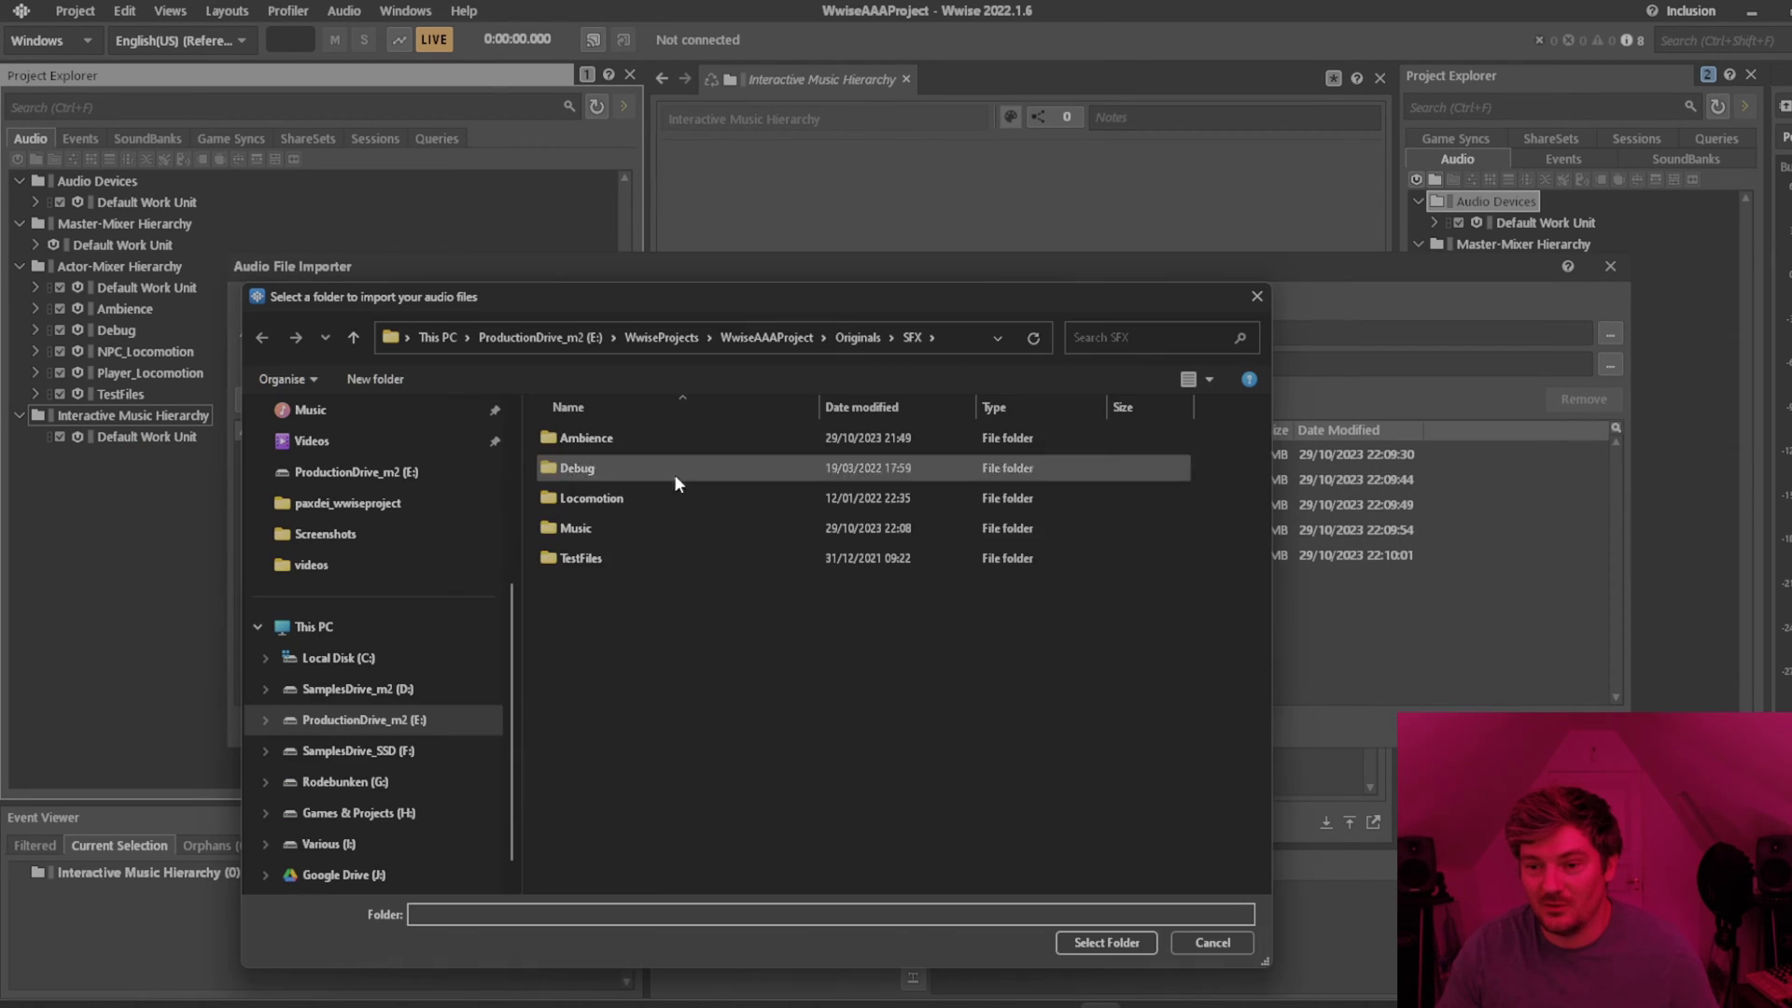
double_click(578, 528)
click(1106, 943)
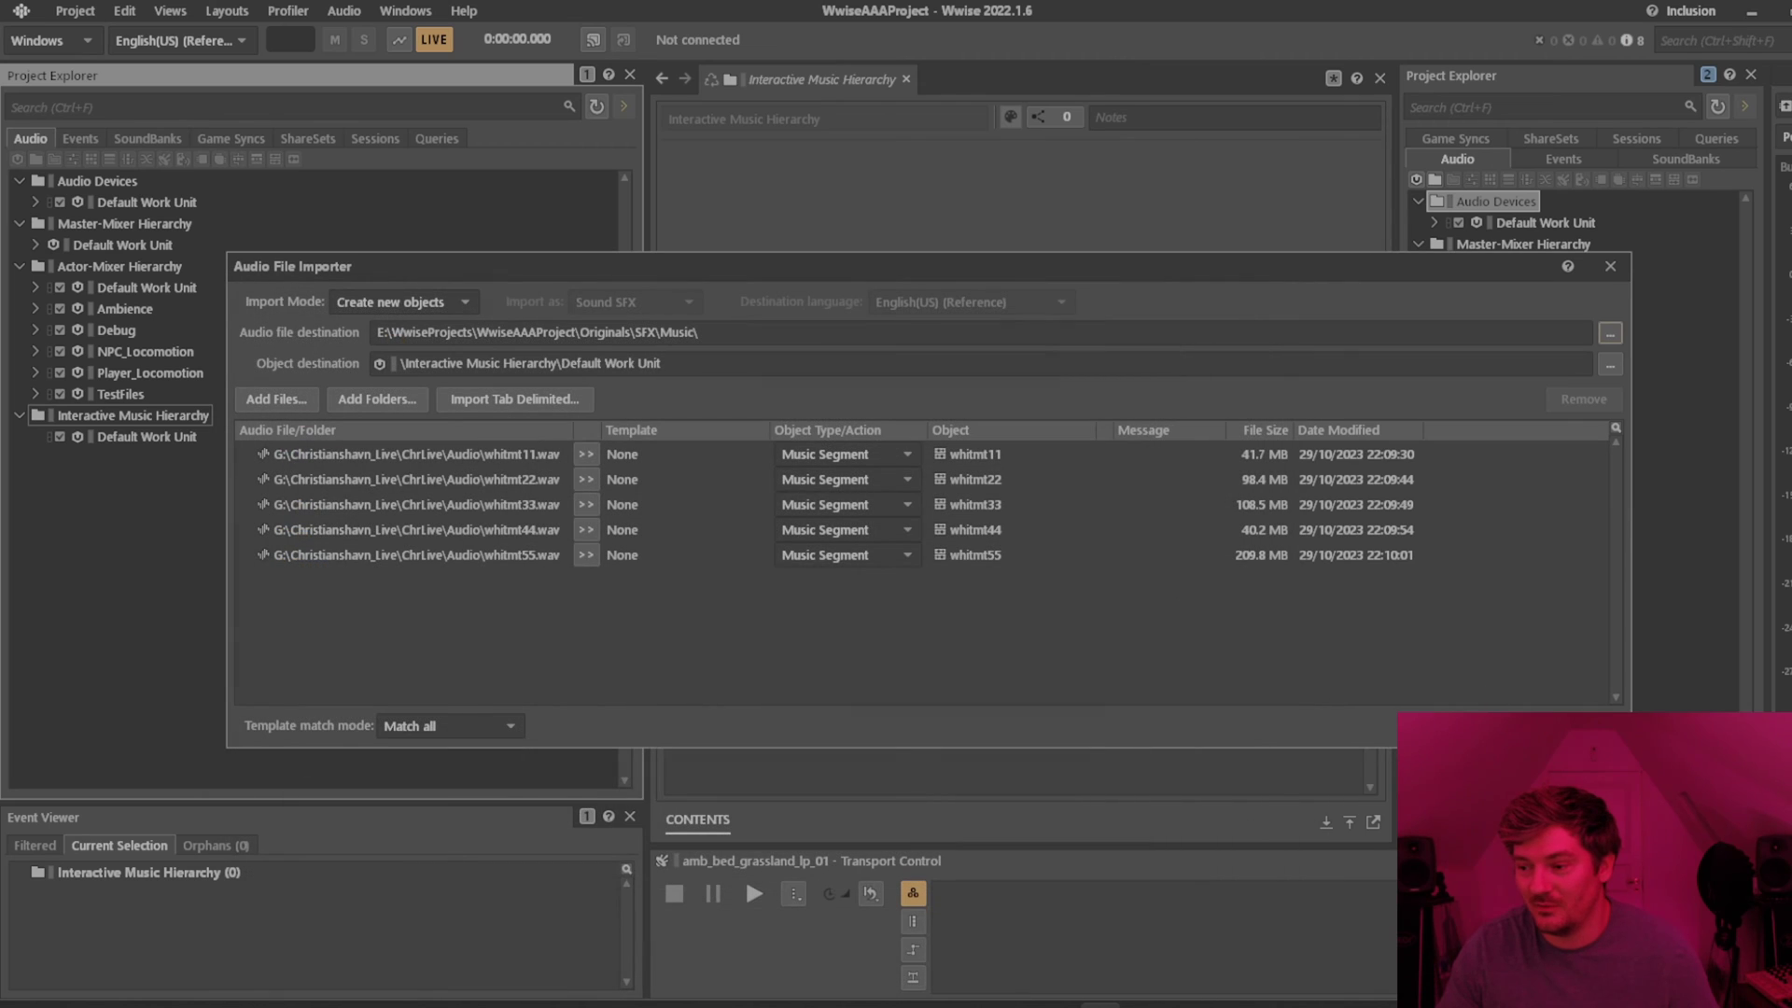
click(1502, 726)
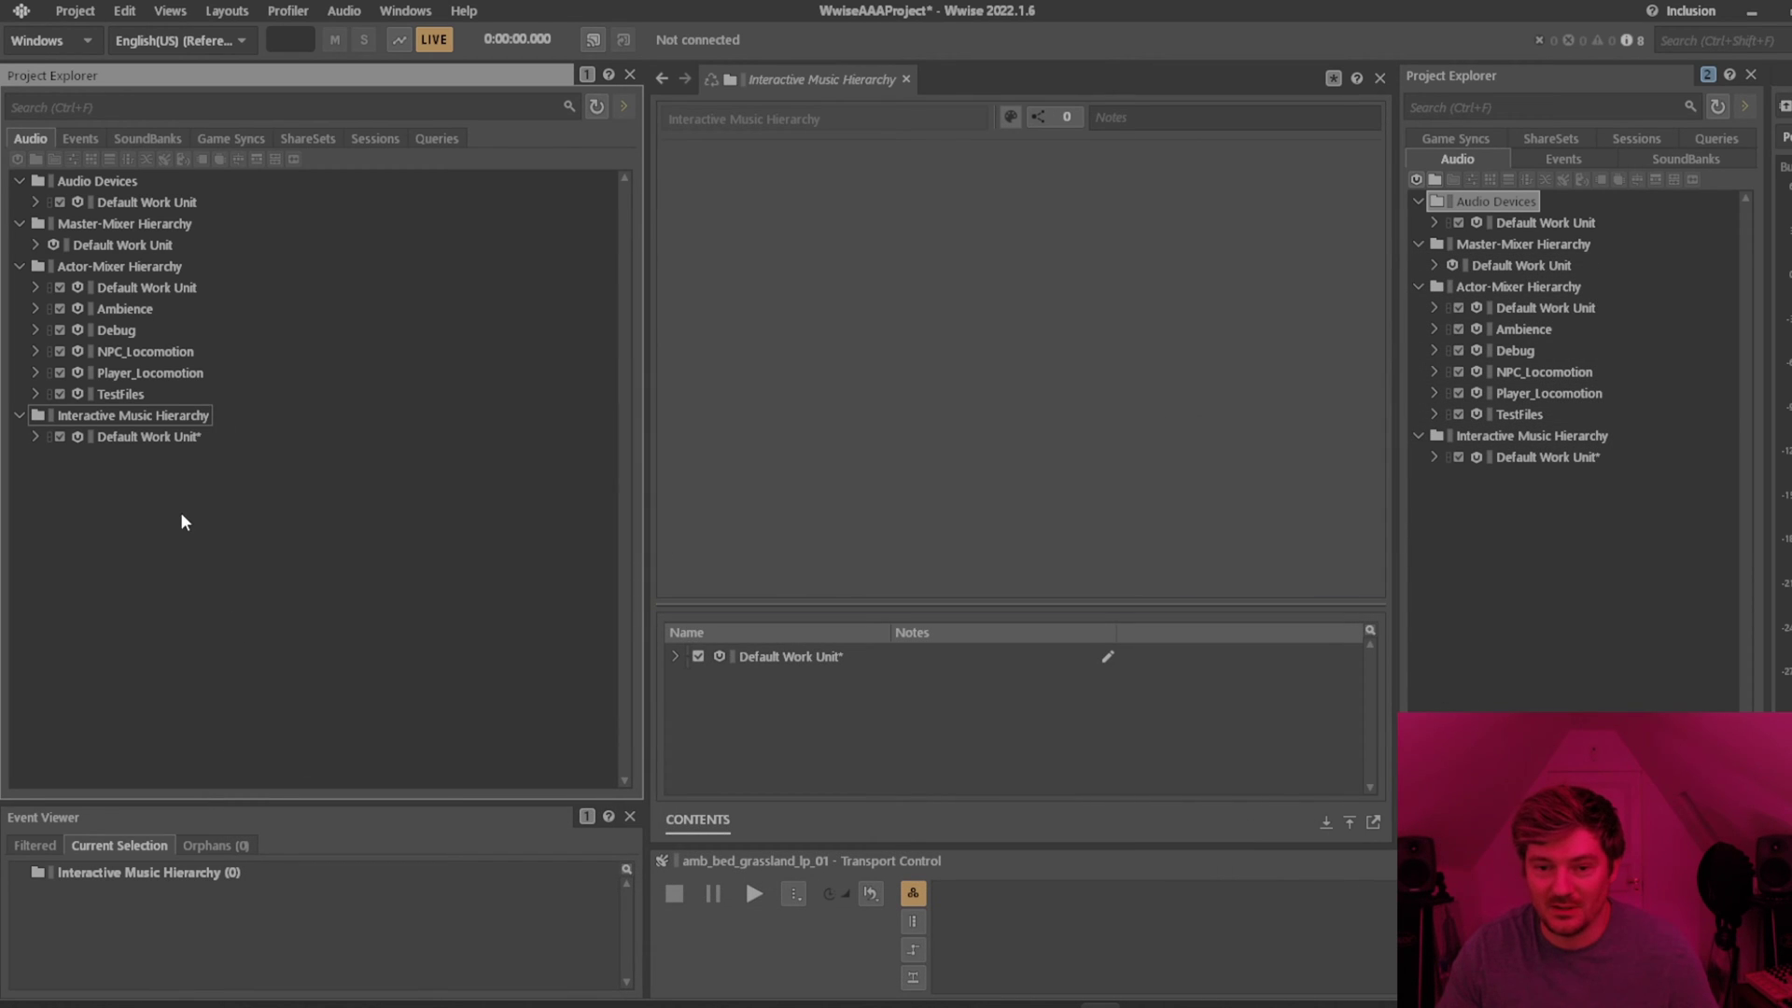
Expand the Default Work Unit, open whitmt11, and enlarge its settings area above the timeline.
click(34, 437)
key(Down)
key(Down)
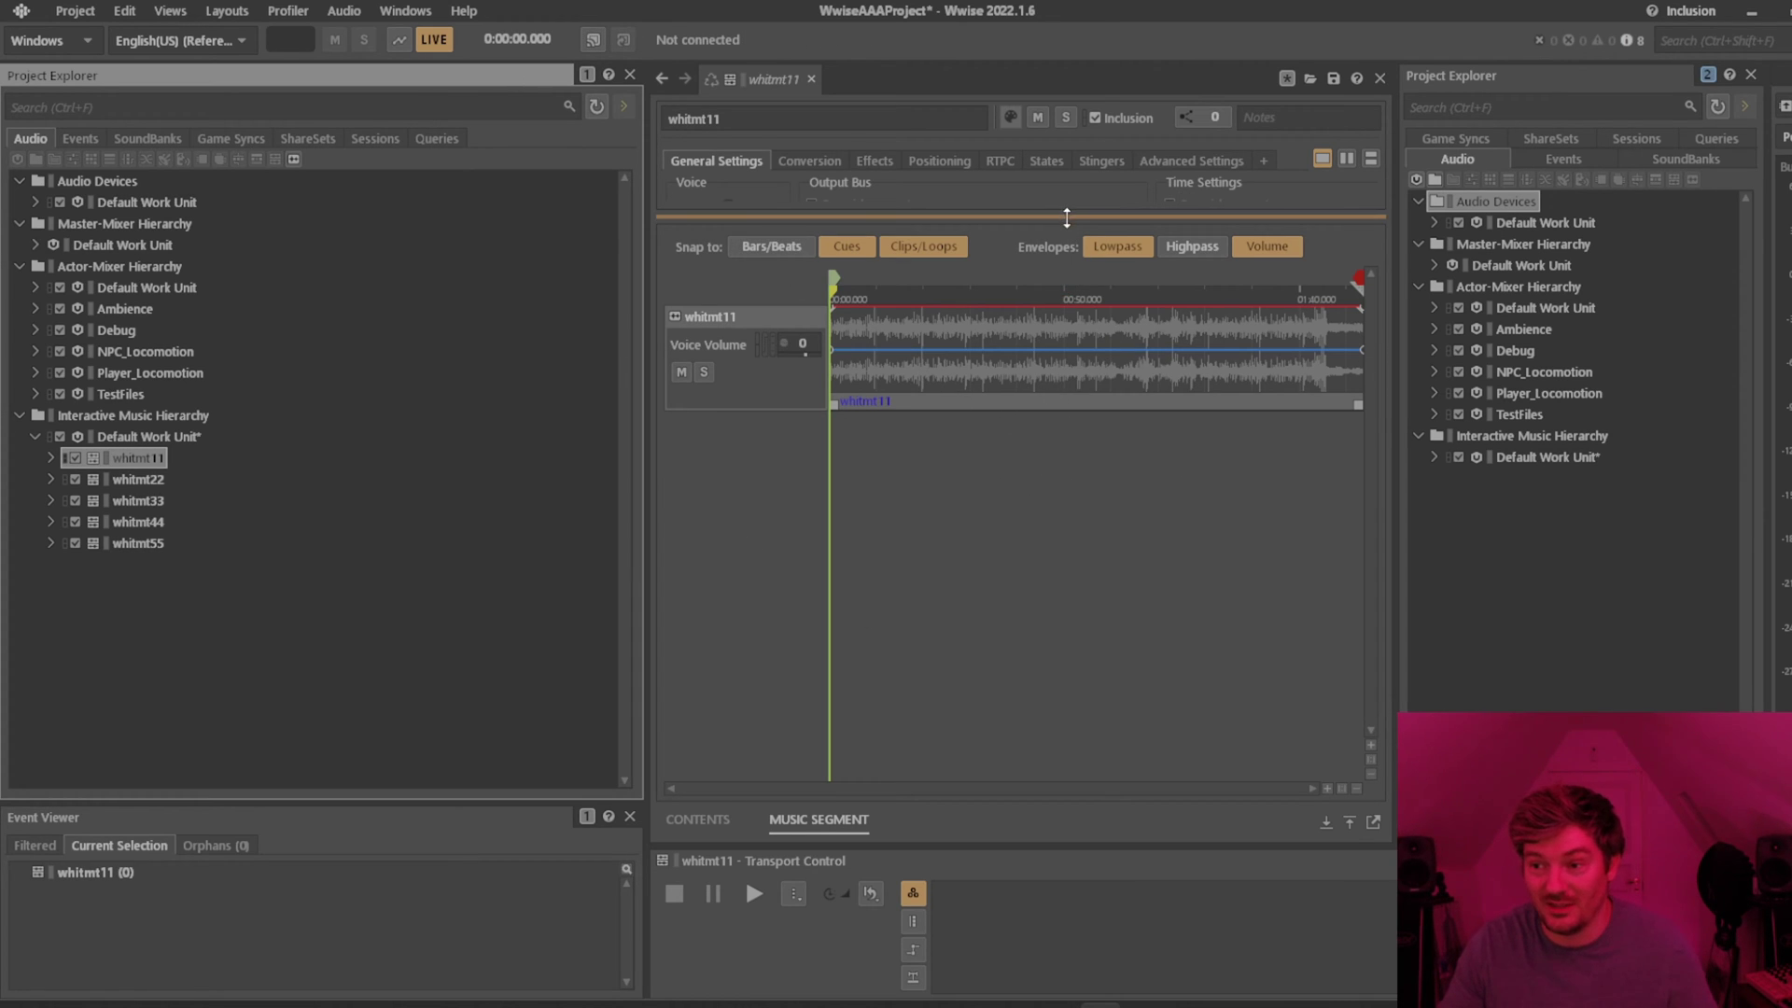
drag(1066, 217, 1055, 550)
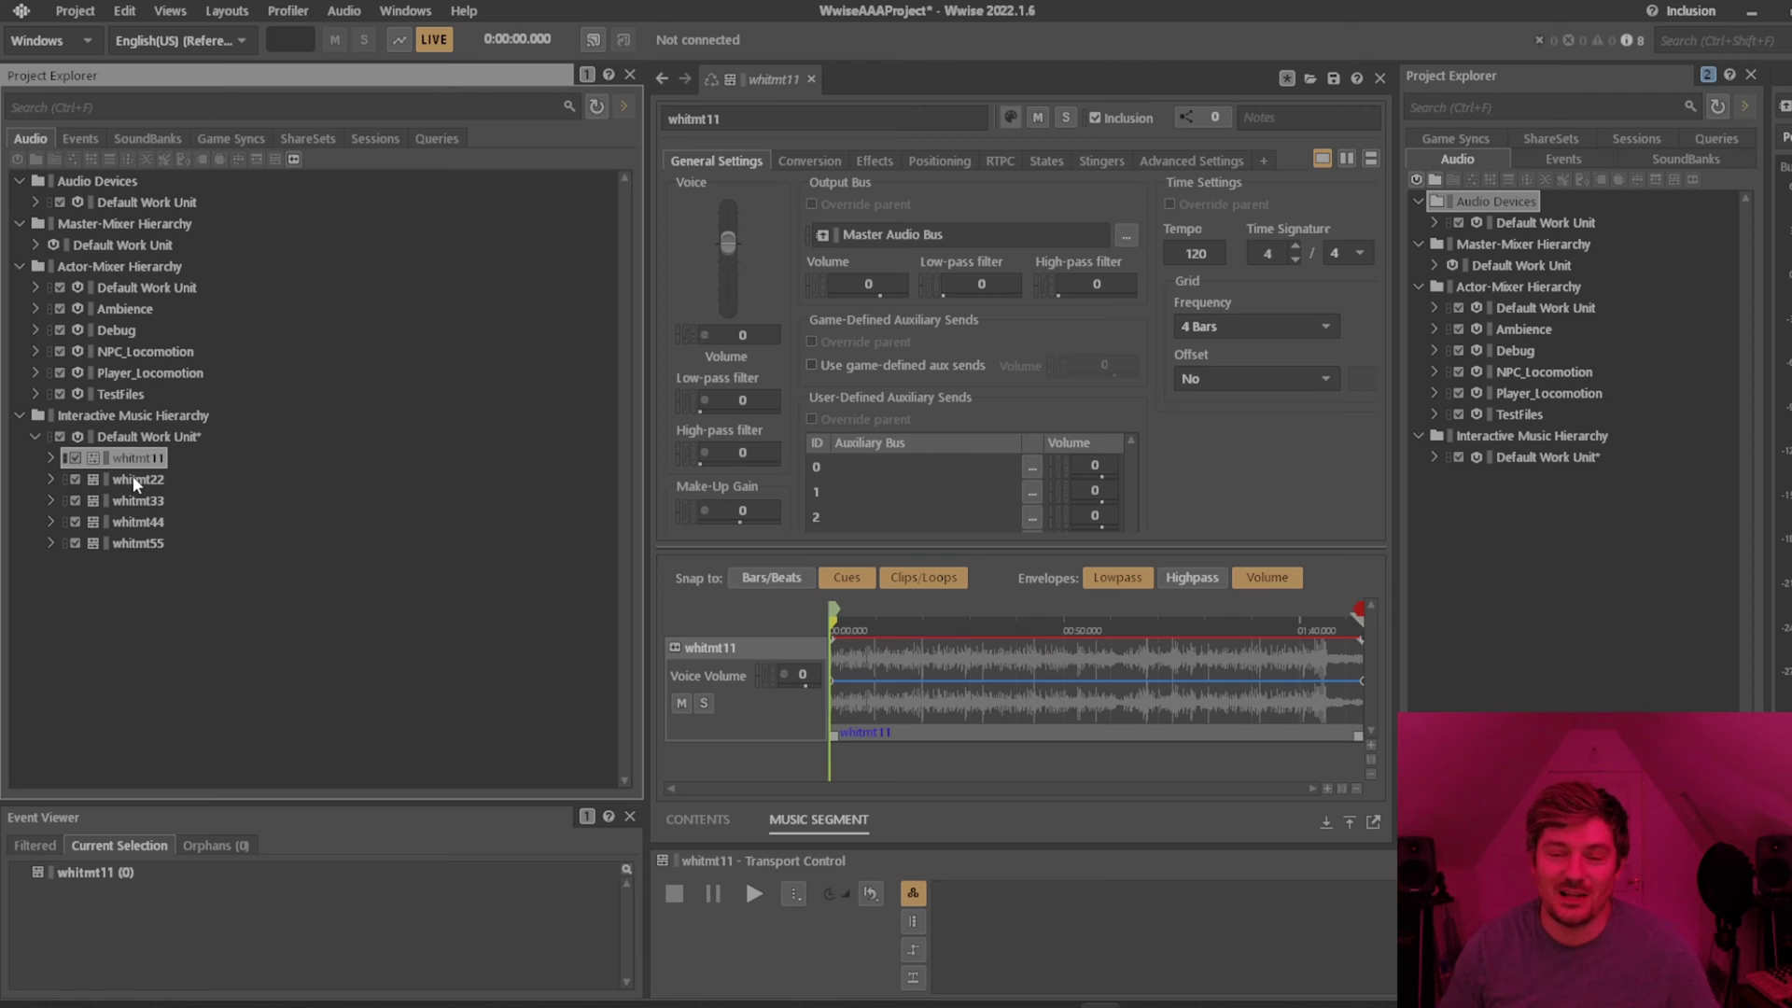
Audition whitmt11 and whitmt22, playing and stopping each segment.
key(Down)
key(Down)
key(Down)
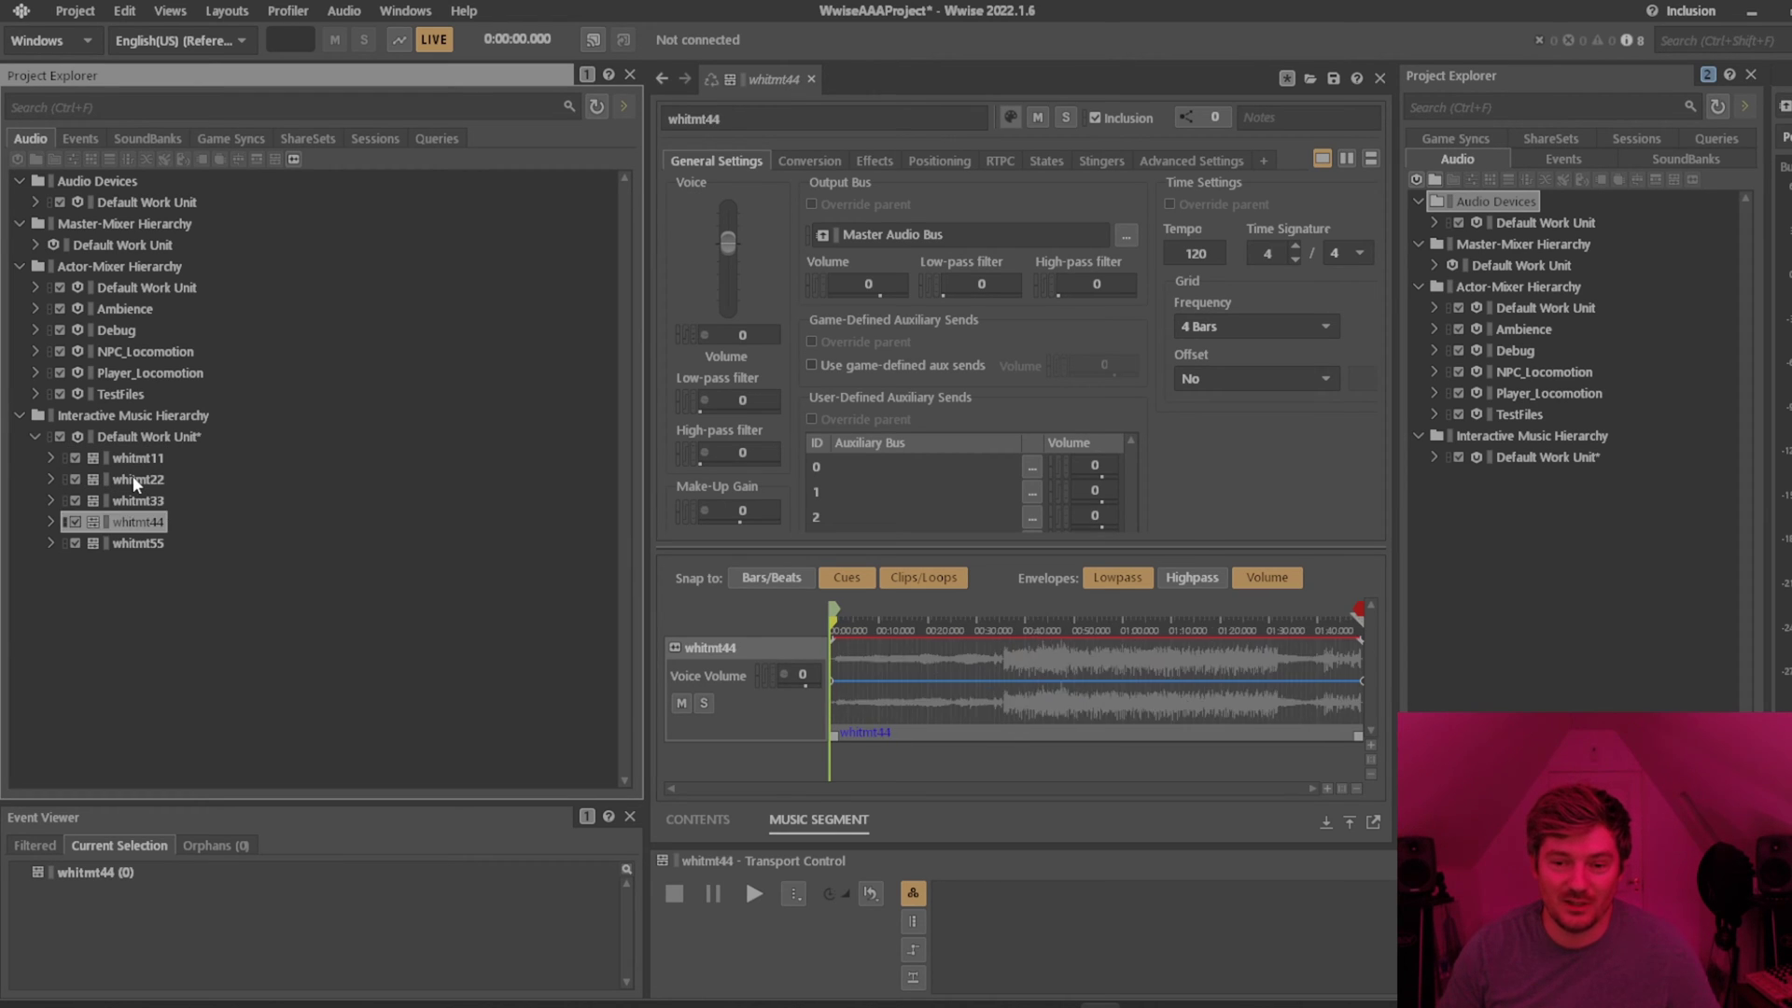
key(Up)
key(Up)
key(Up)
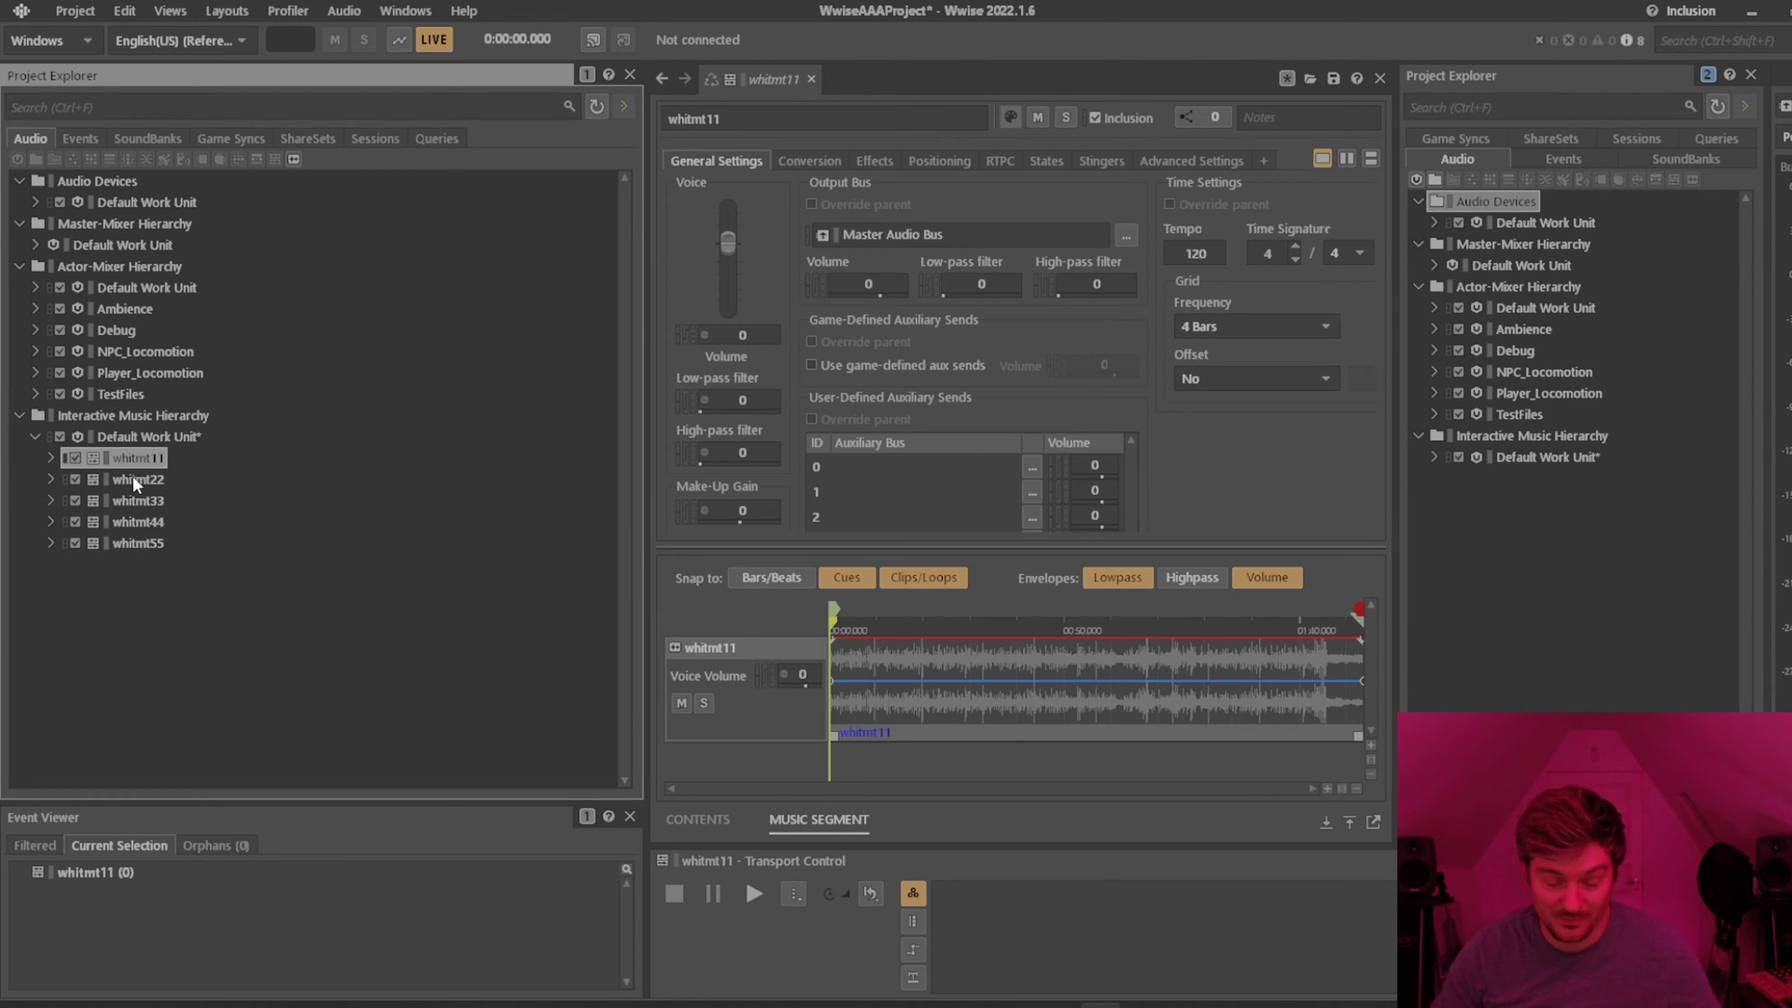
key(space)
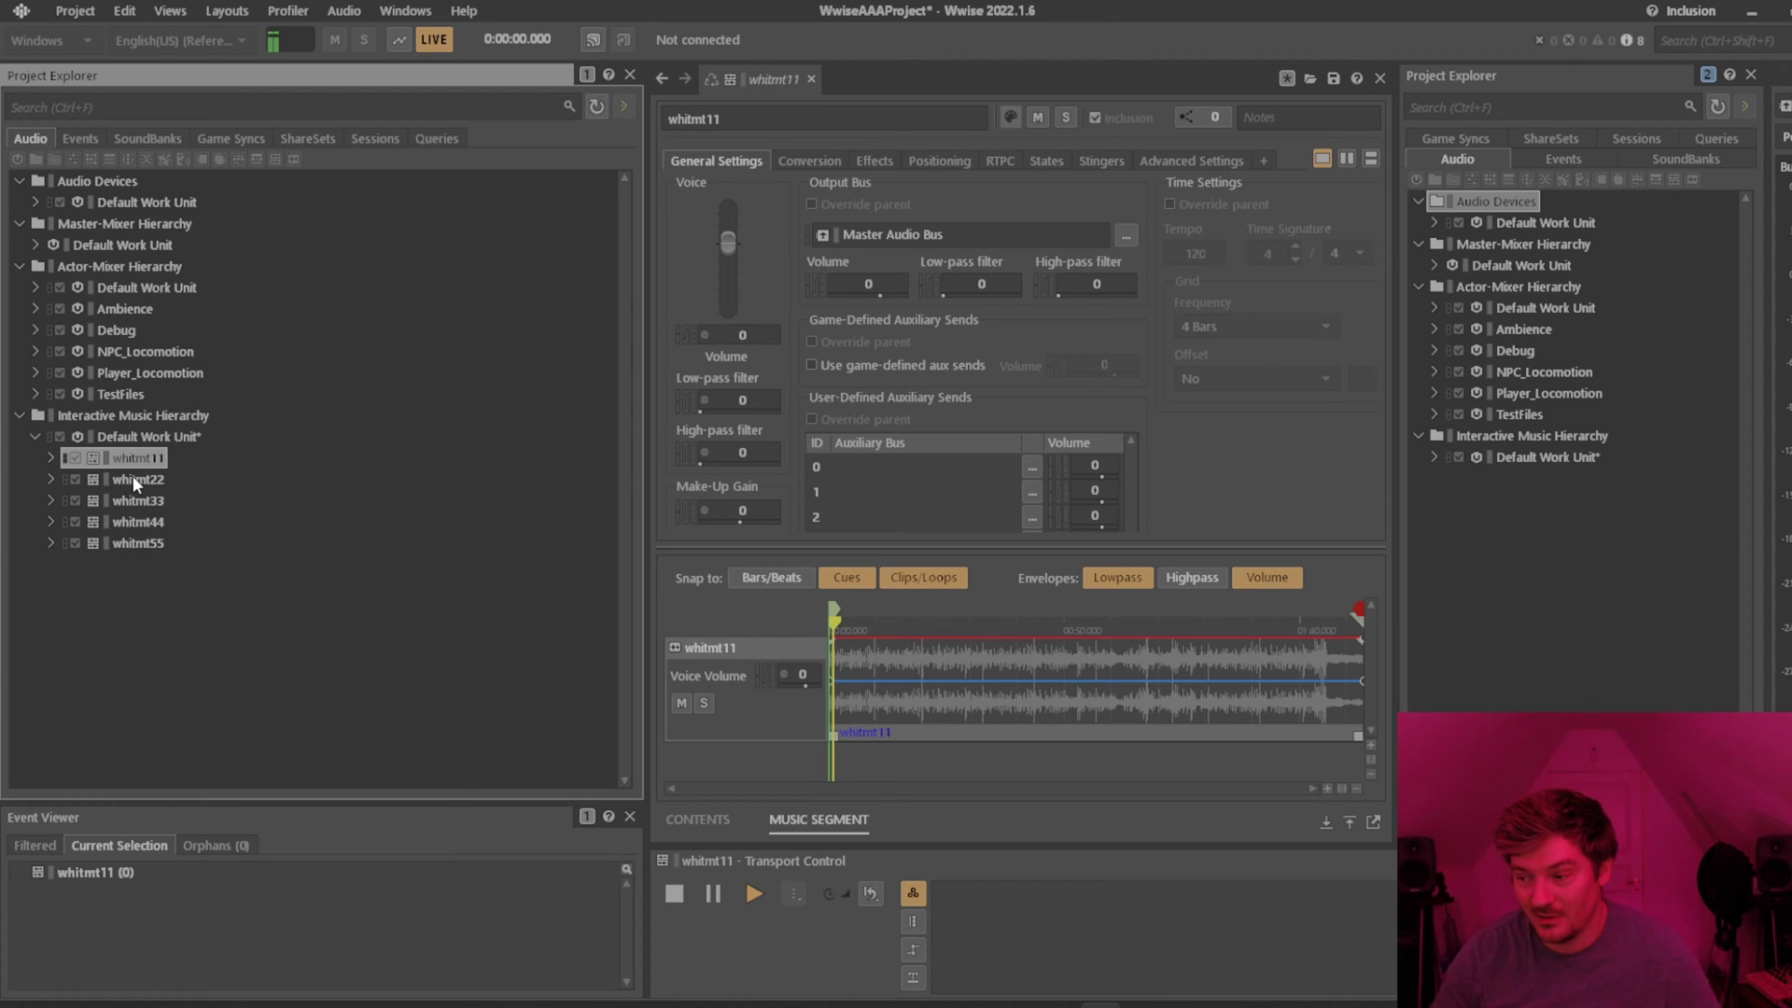
key(space)
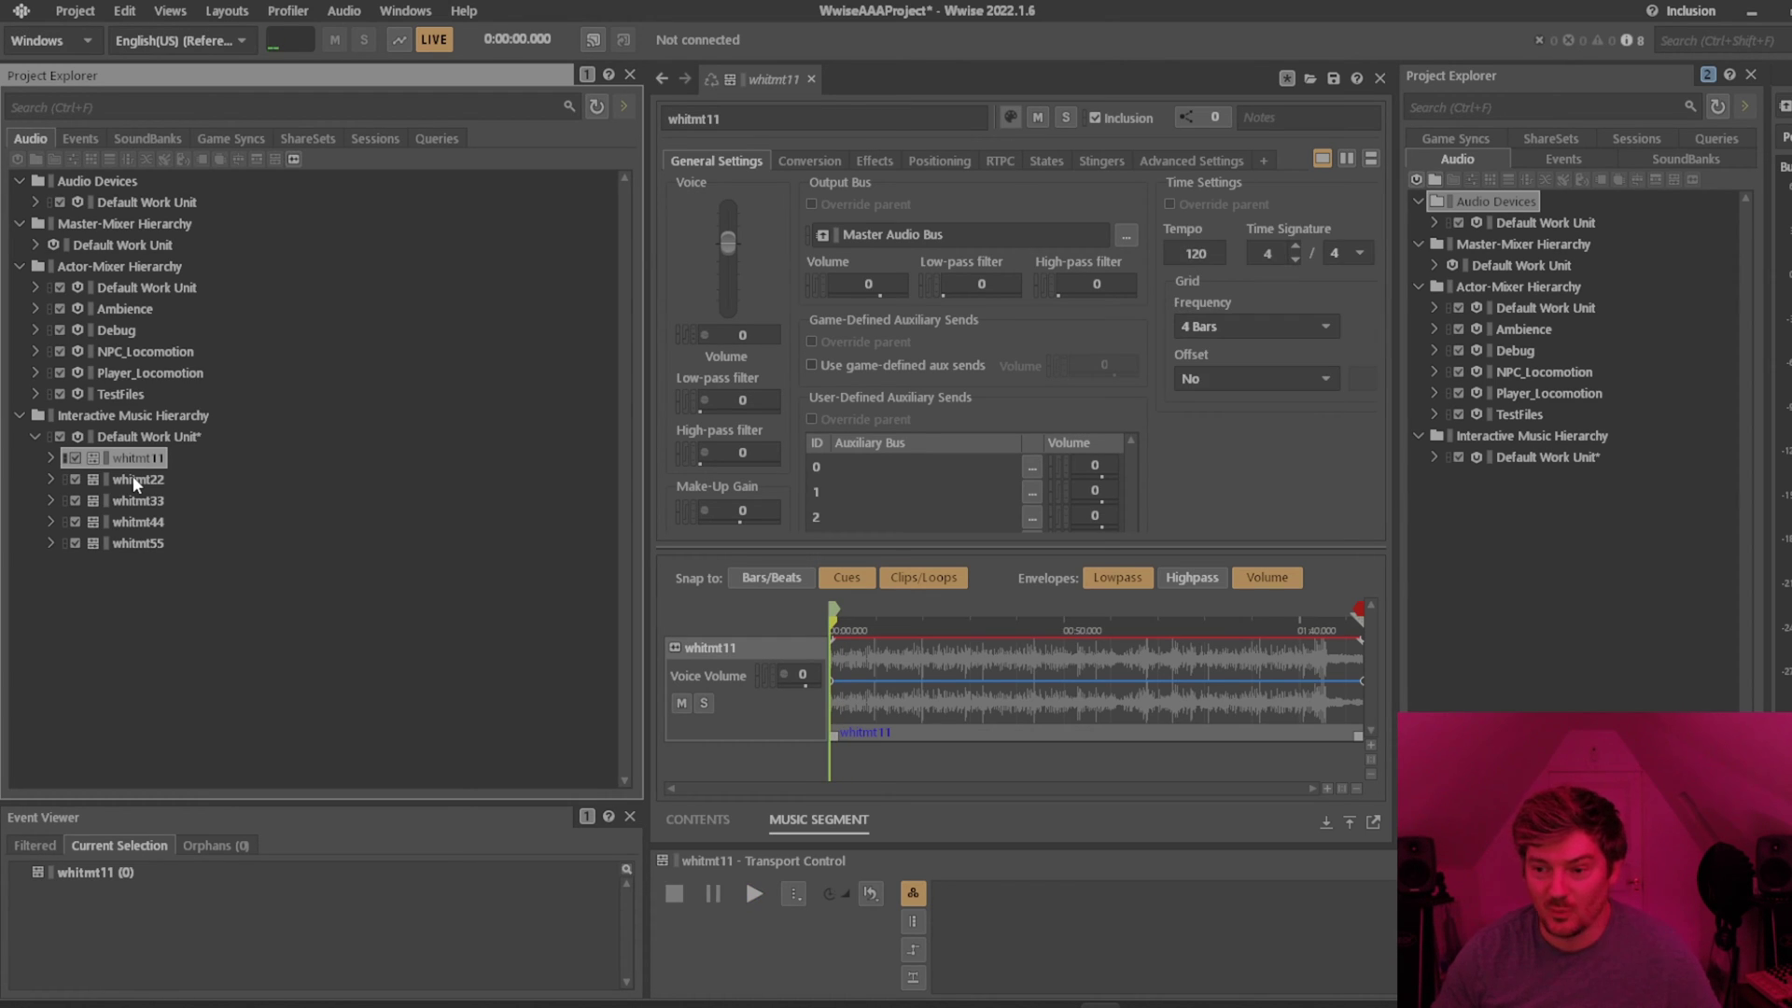
key(Down)
key(space)
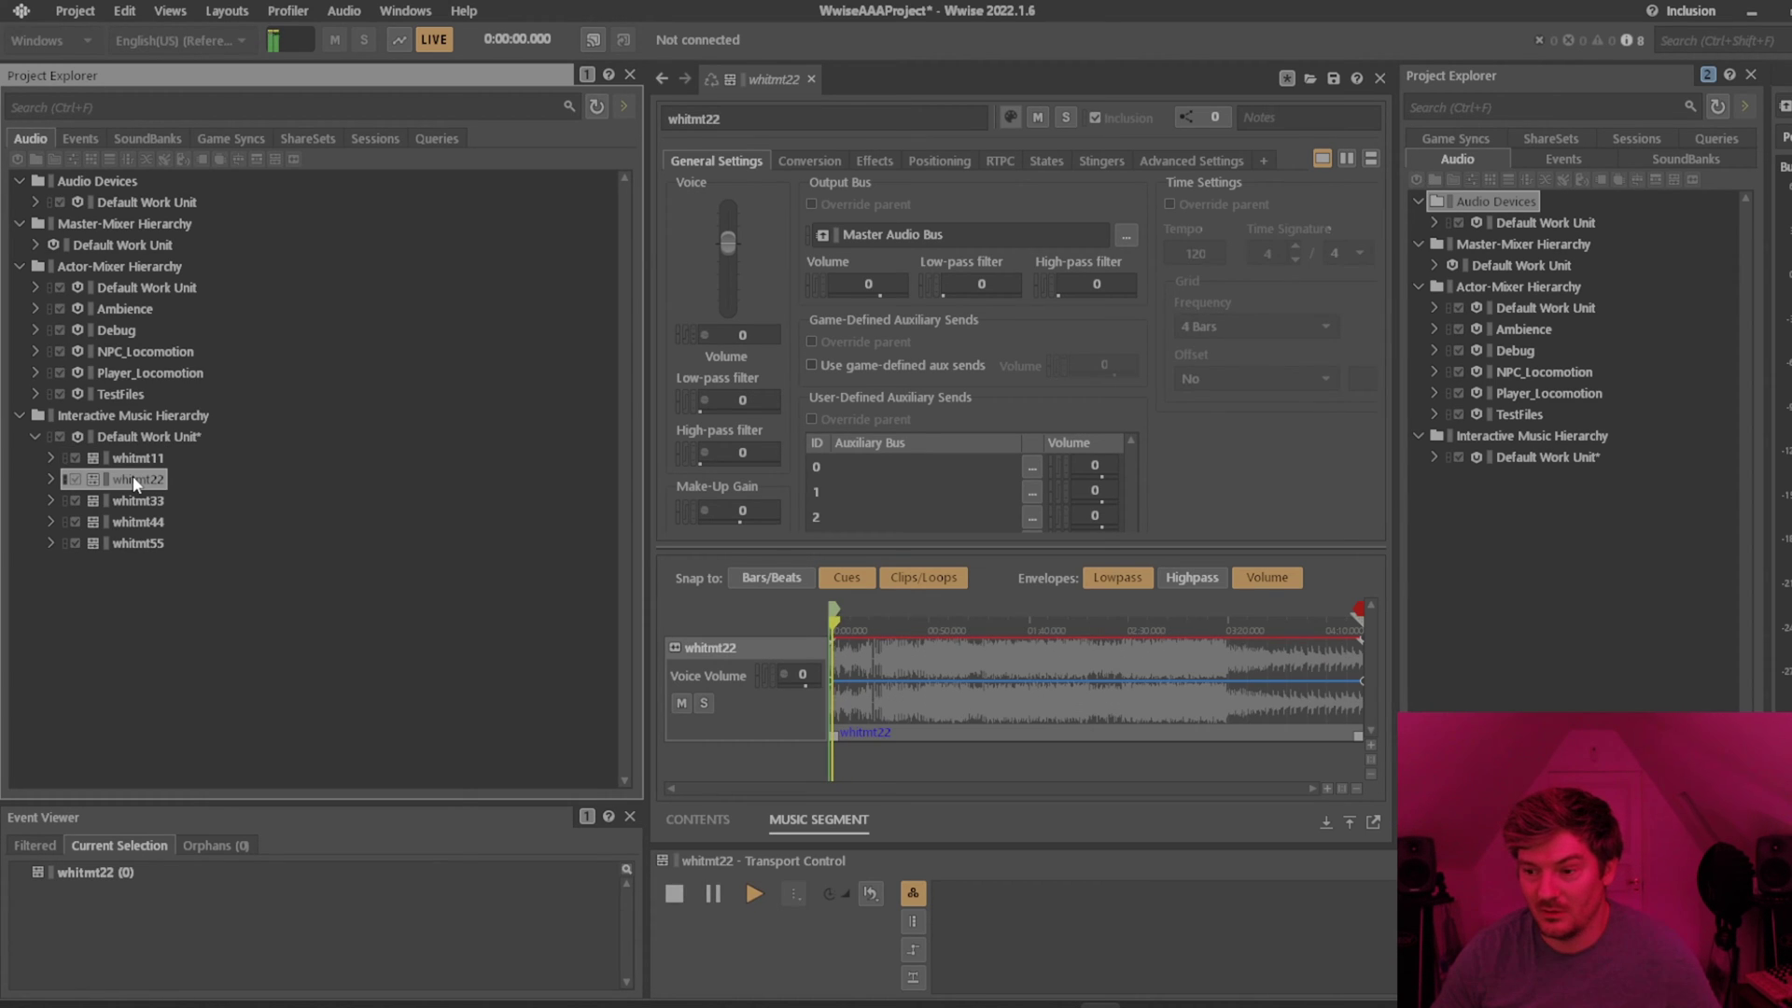
key(space)
Play whitmt33, jumping ahead along its timeline before stopping it.
key(Down)
key(space)
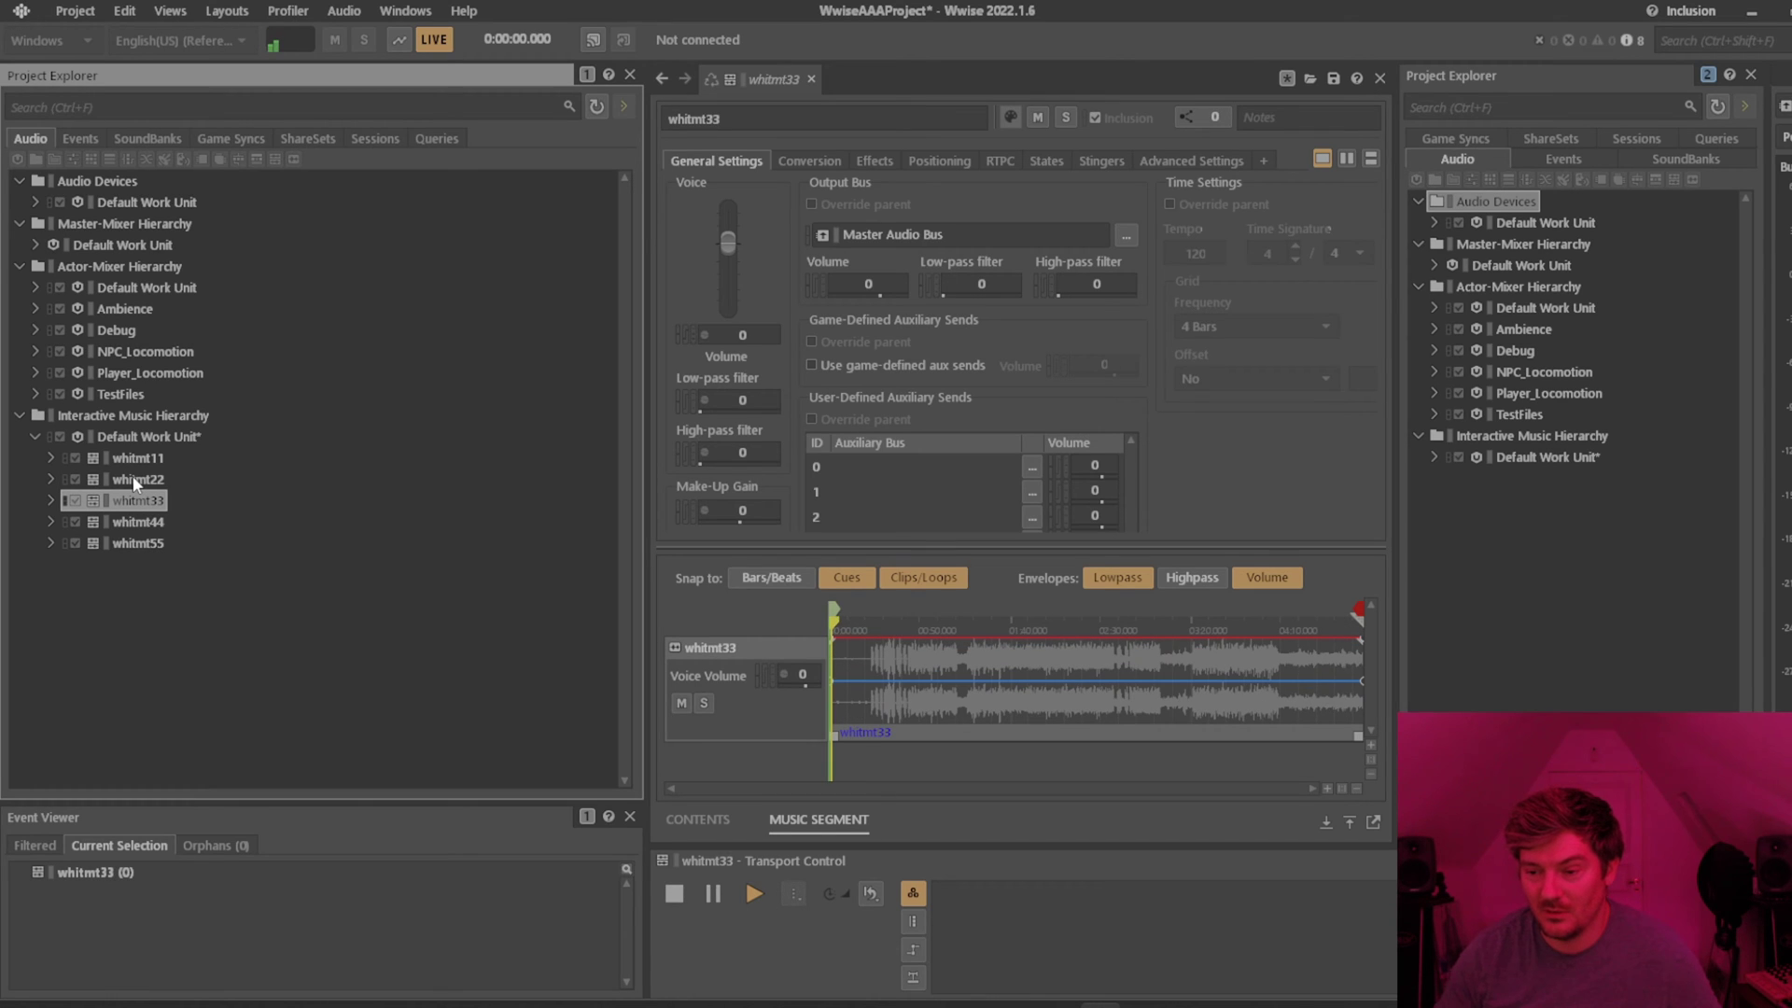
click(961, 618)
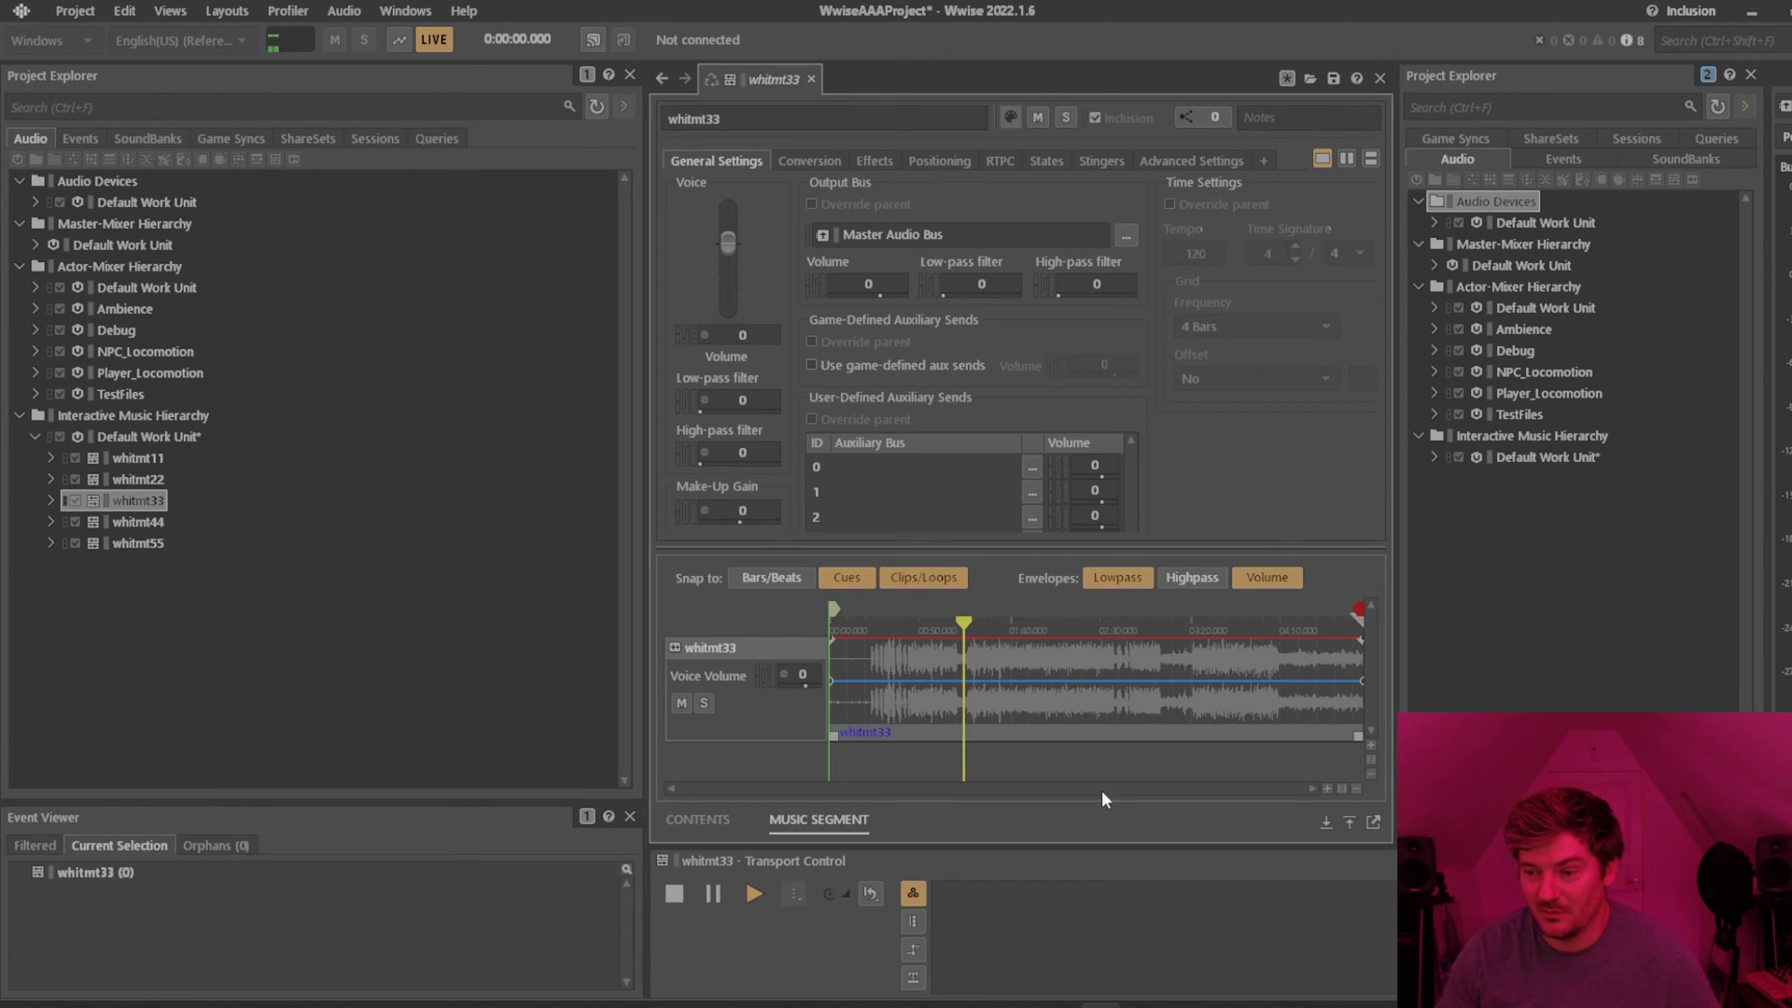
click(1030, 620)
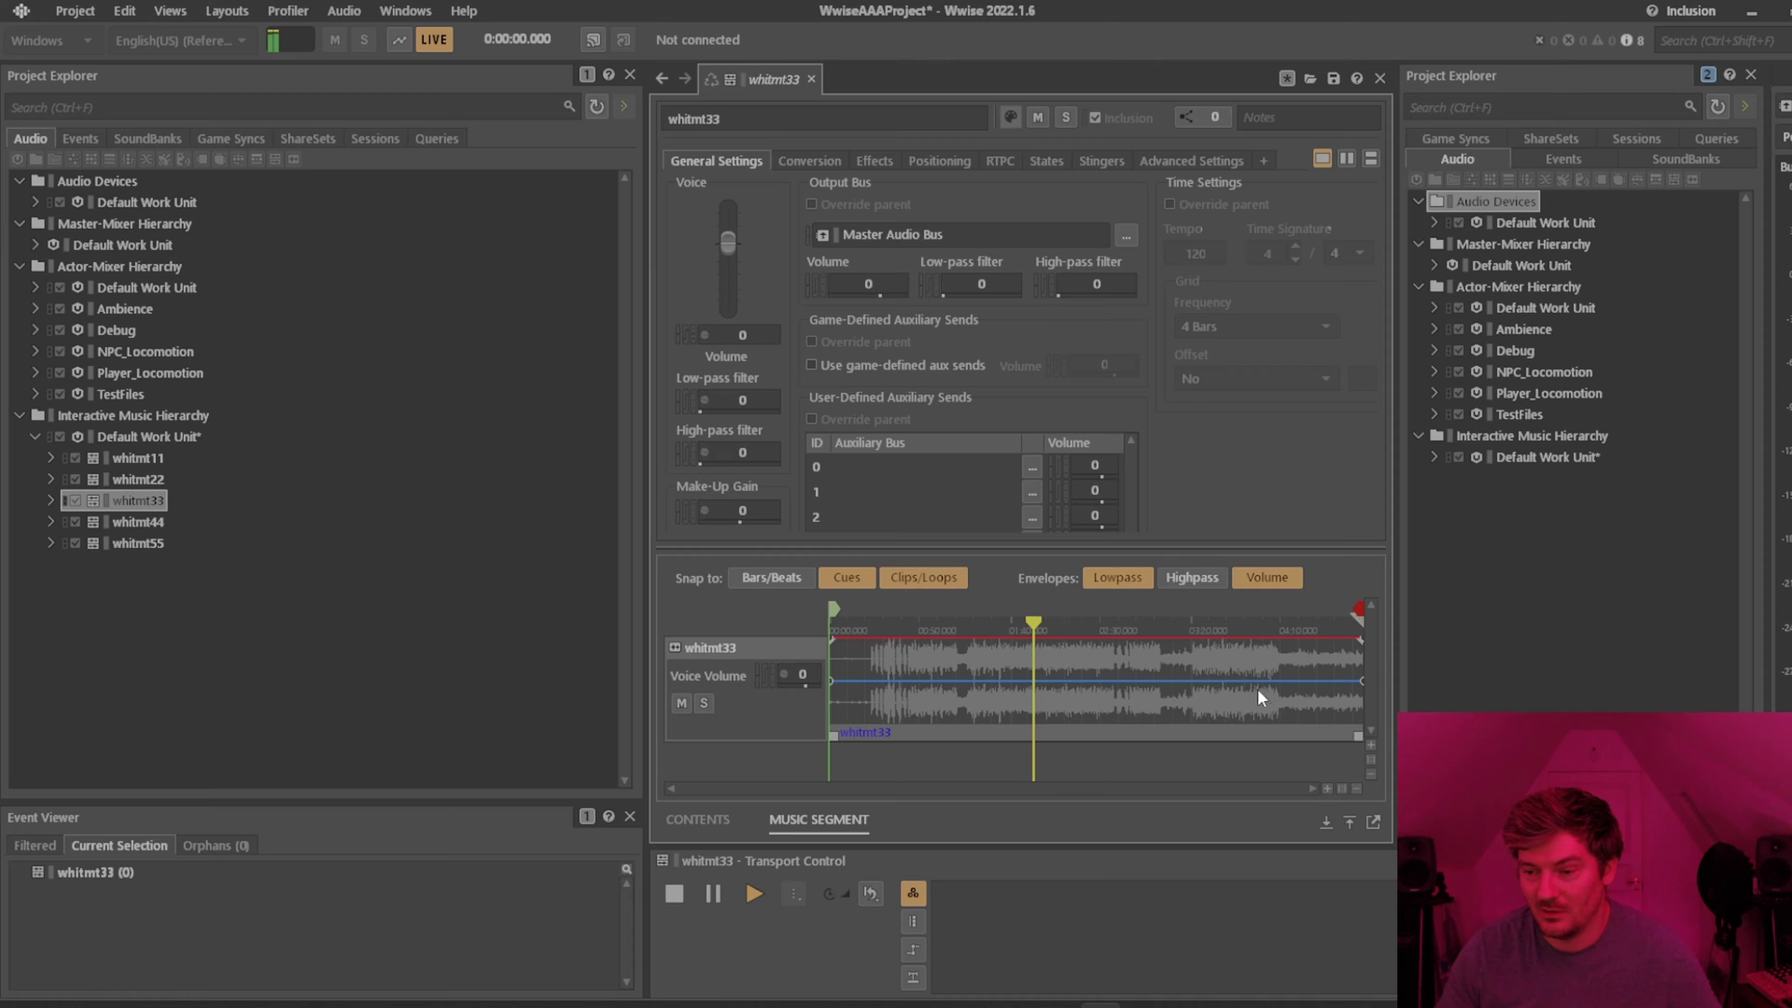
key(space)
click(487, 545)
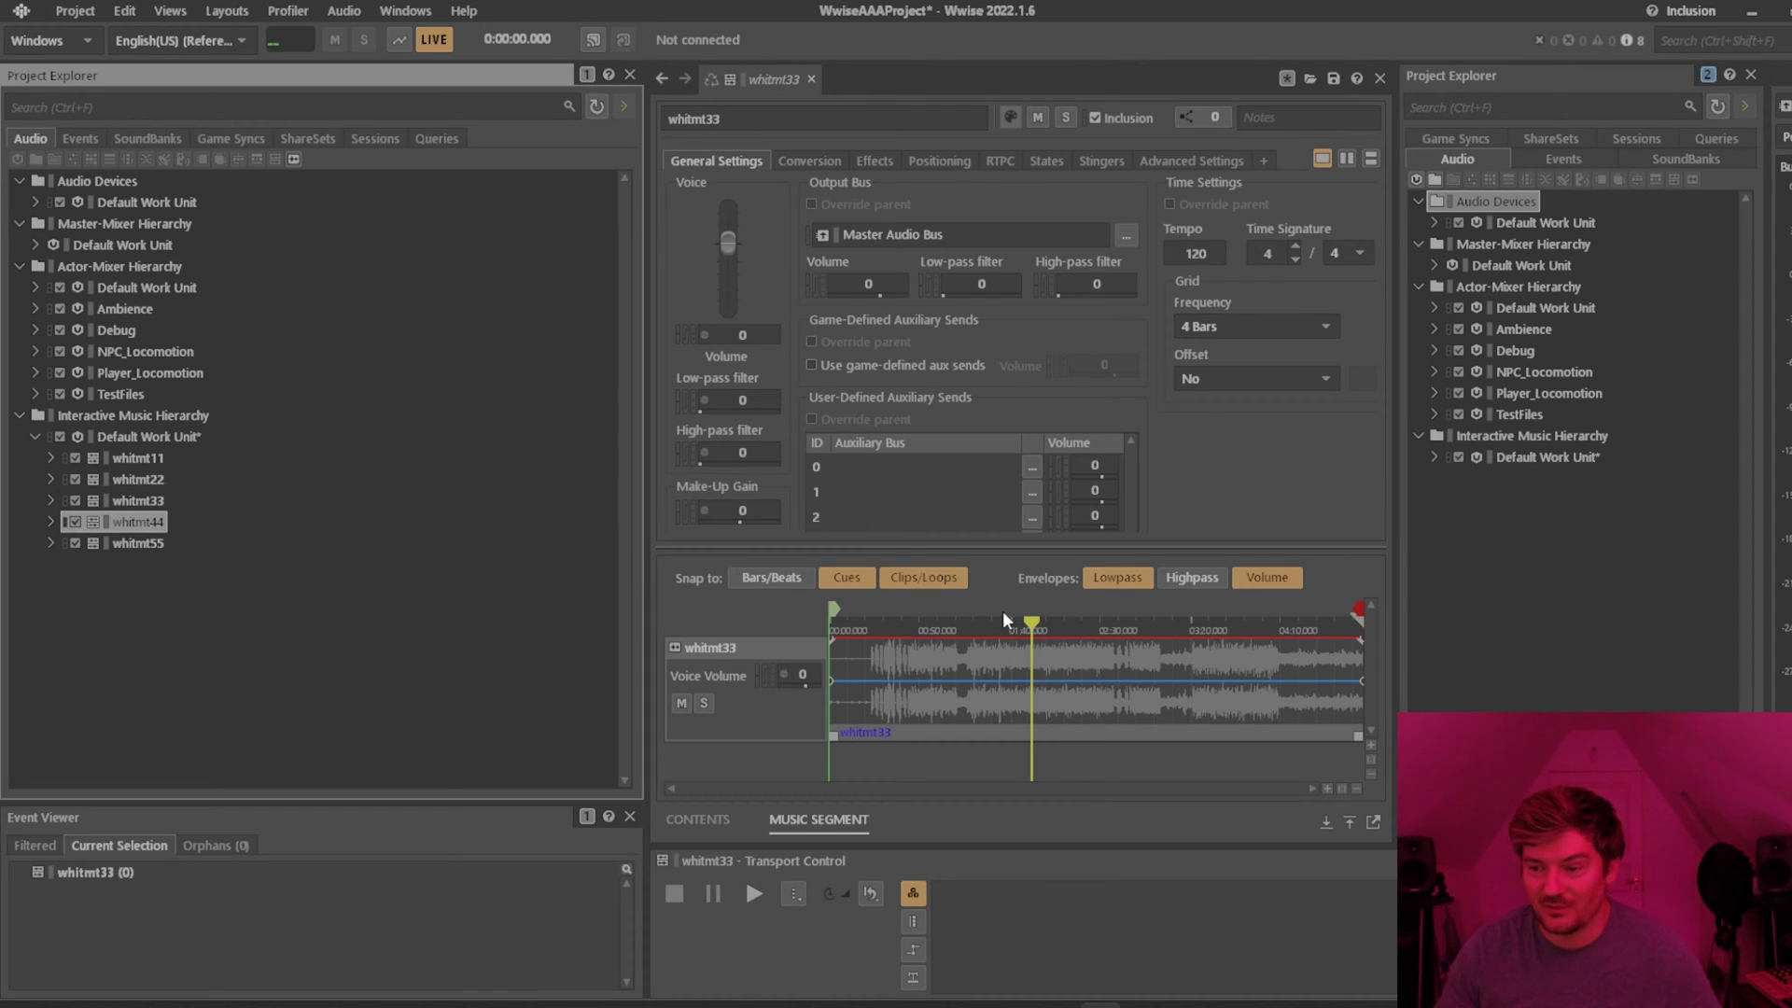
click(996, 622)
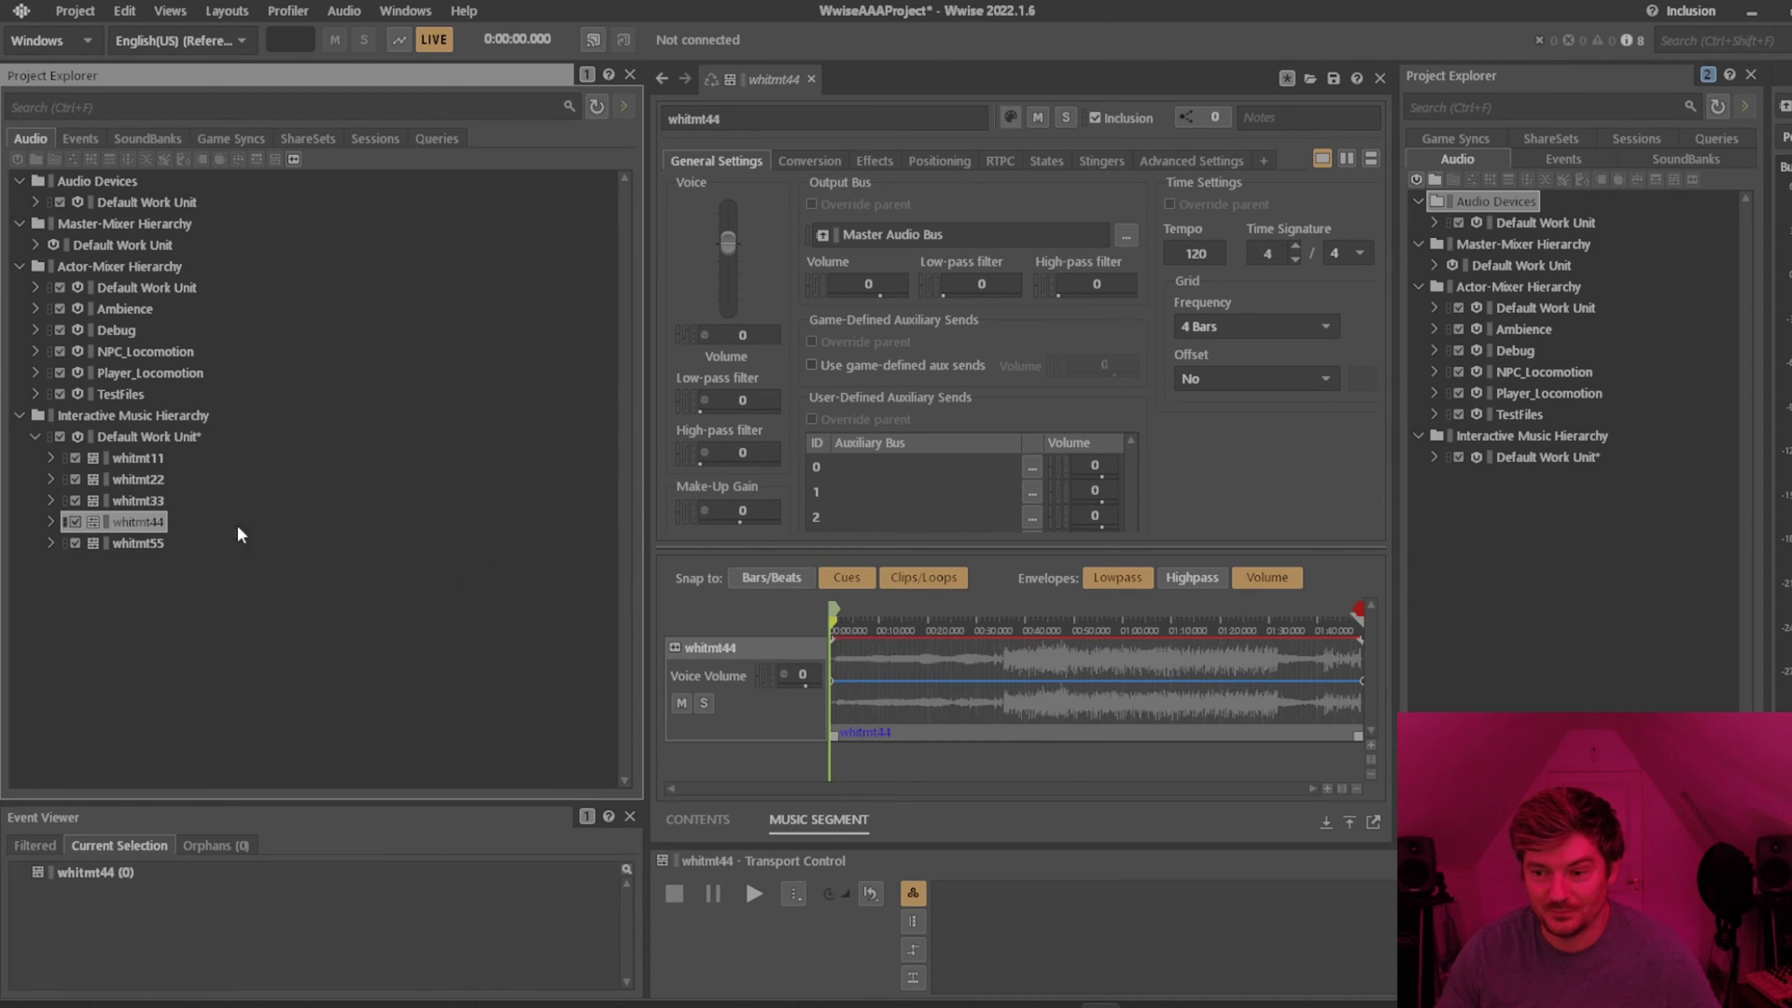
Jump into the middle of whitmt44, then play and stop whitmt55 from an early position.
click(1017, 622)
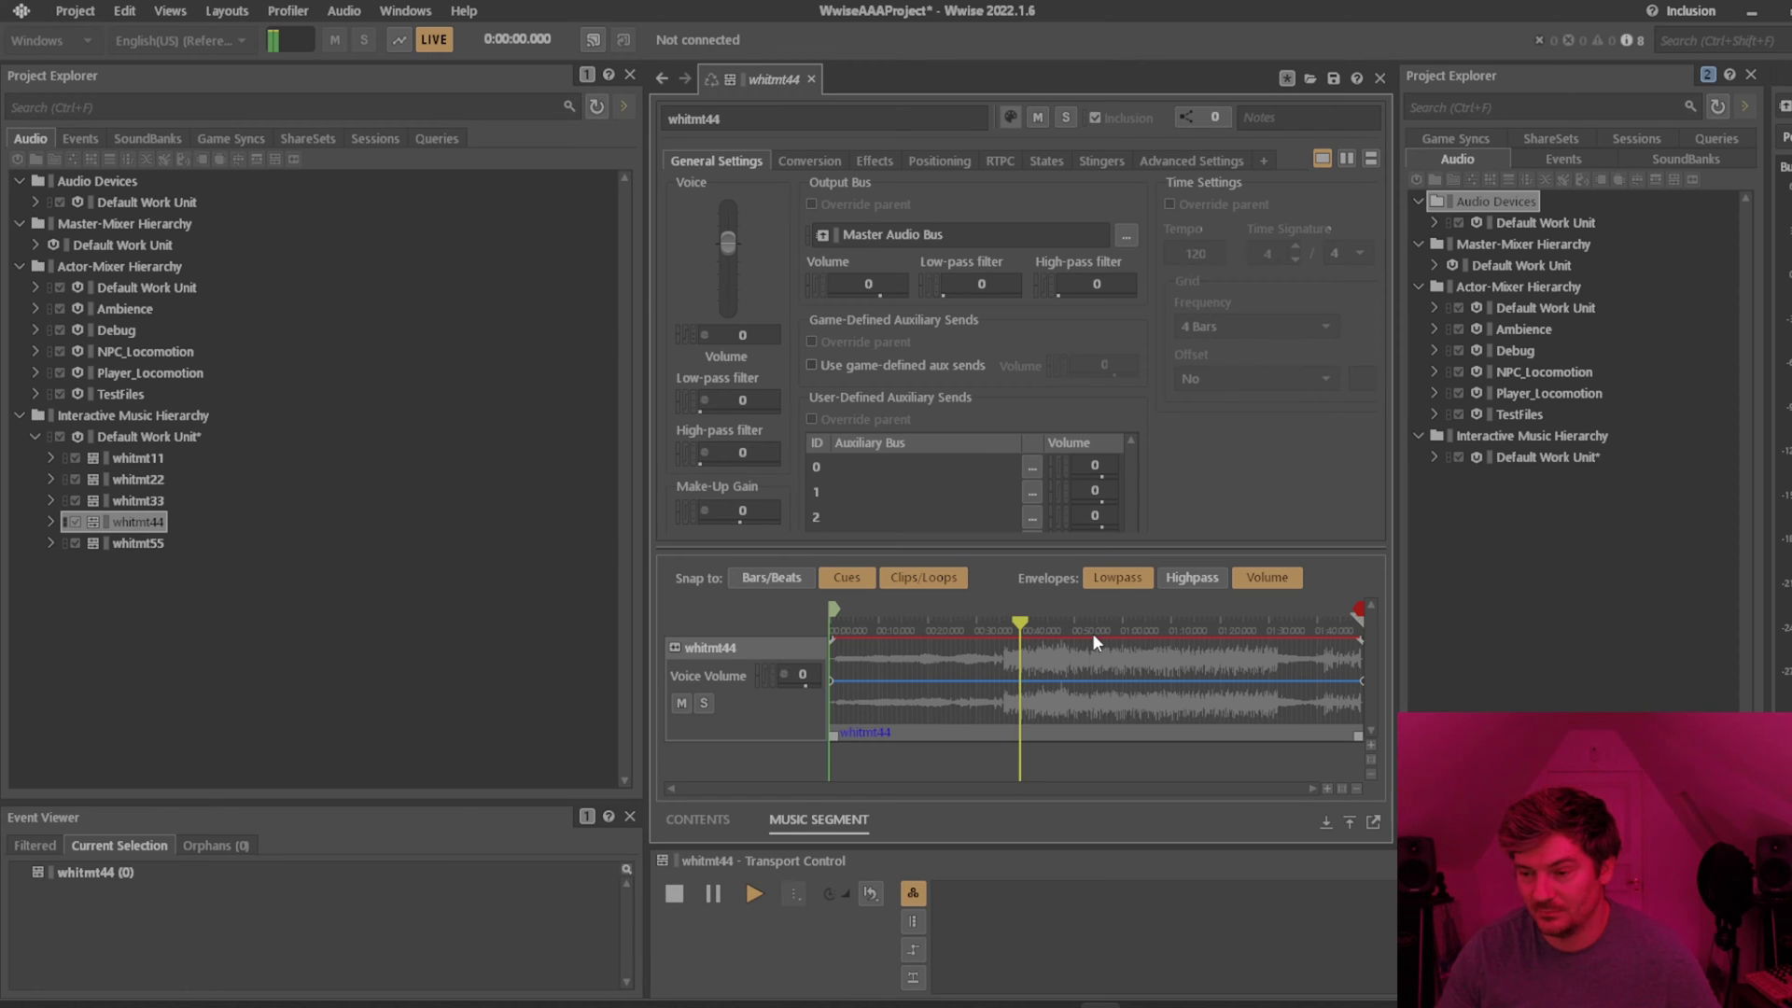
click(136, 543)
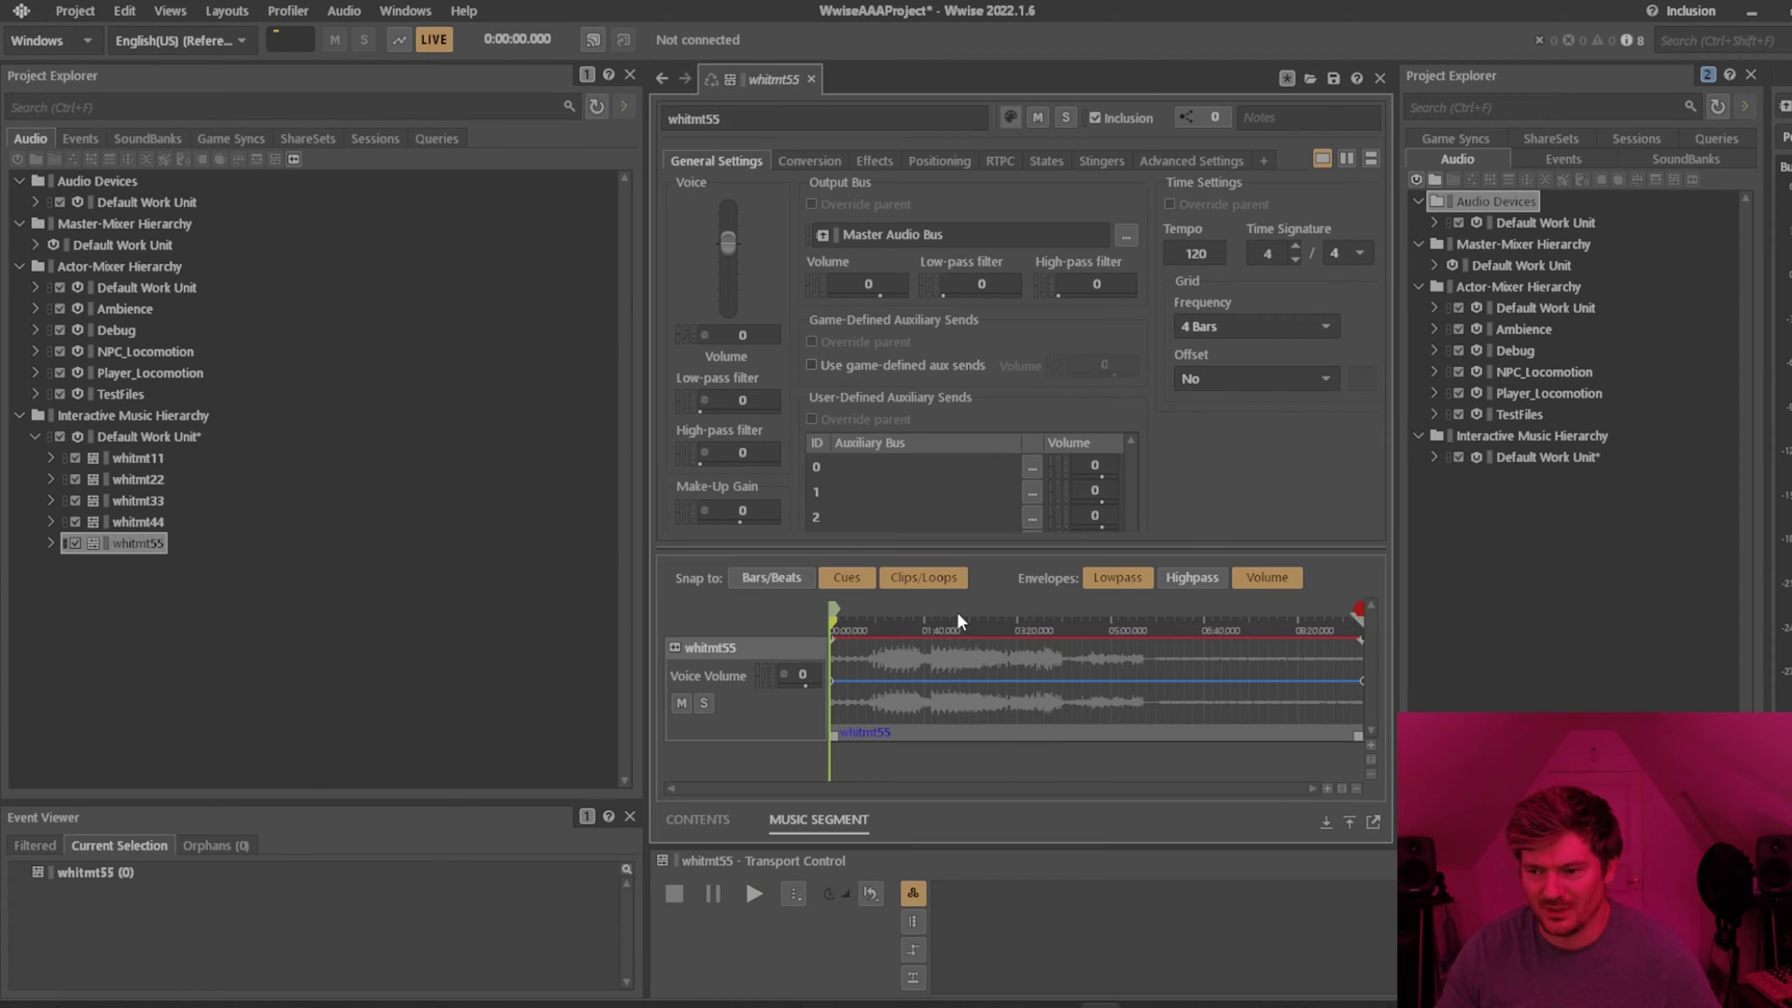
click(962, 624)
key(space)
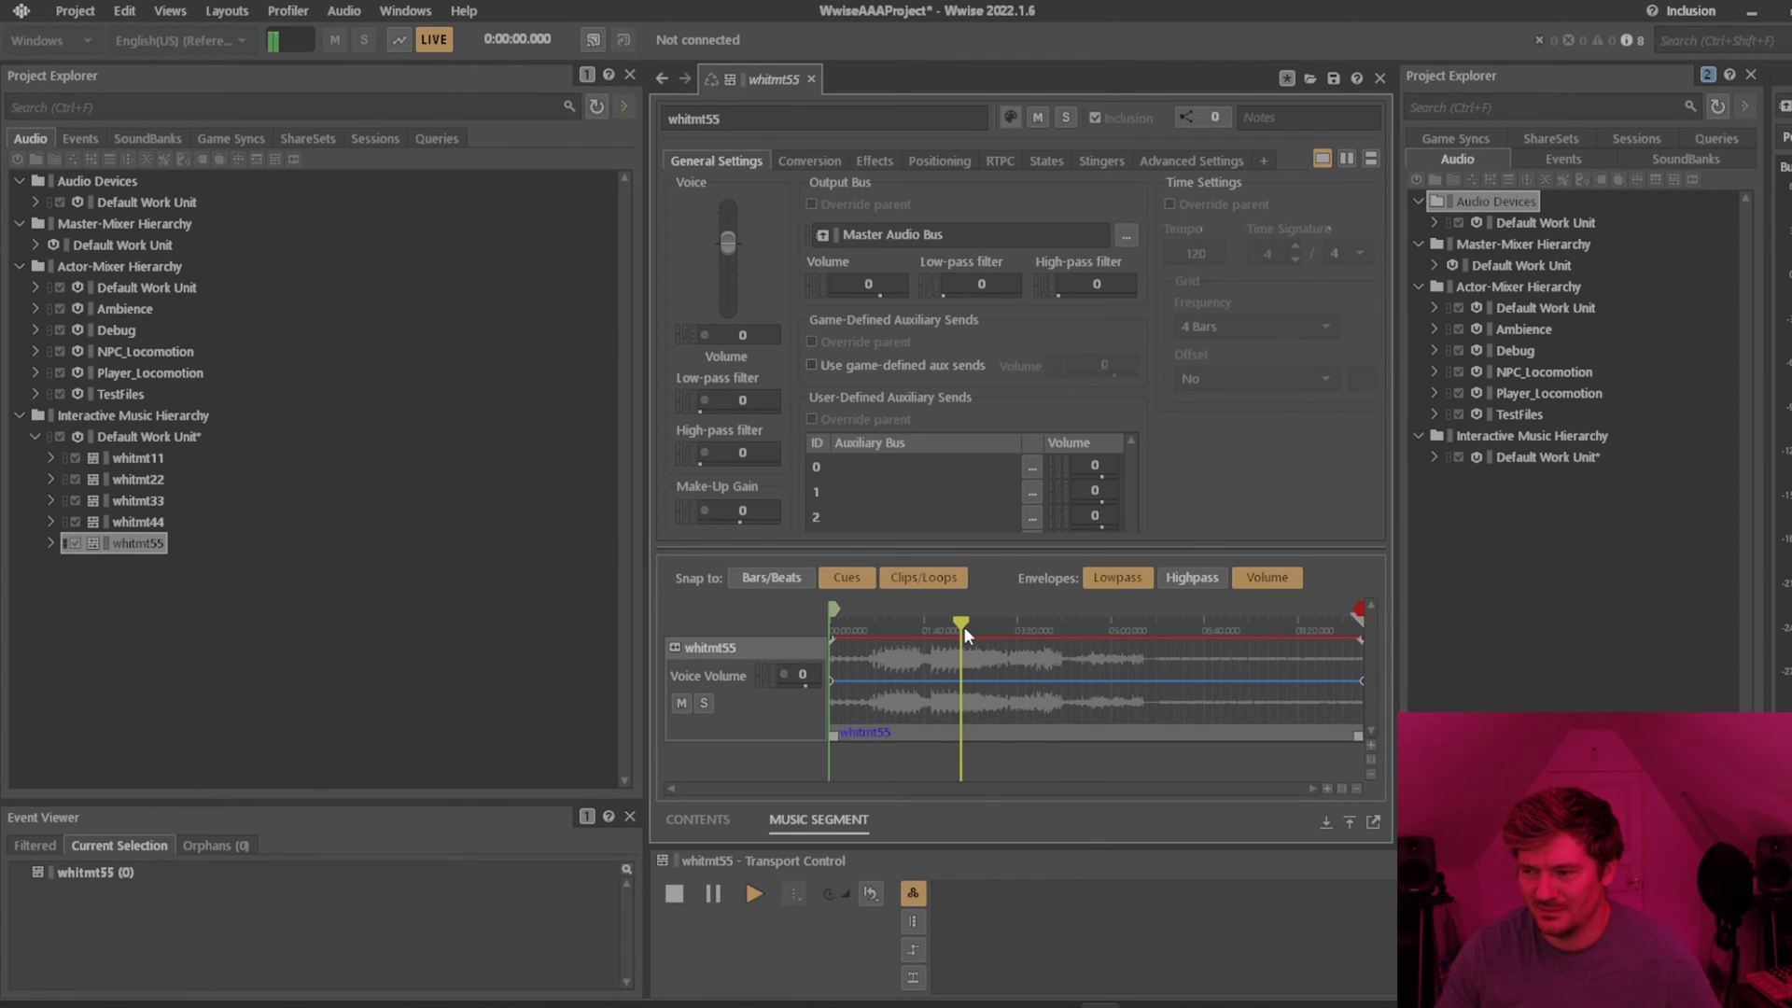
key(space)
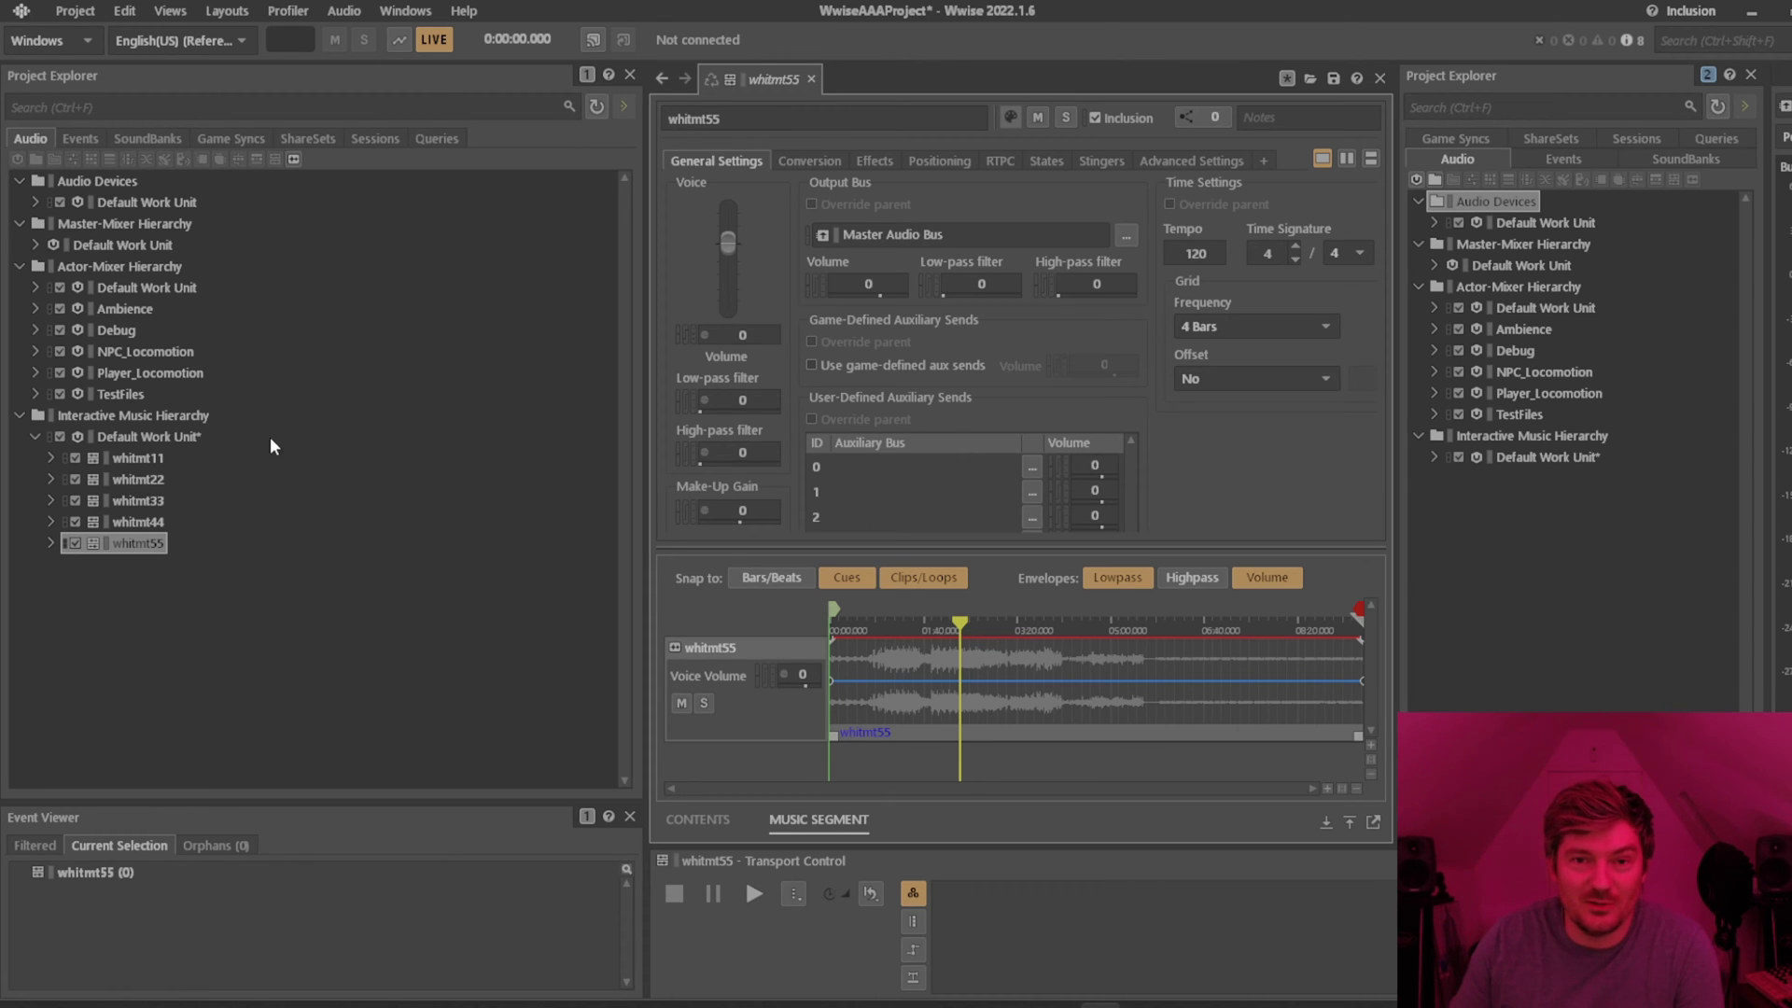
Reselect whitmt11, expand it to inspect its music track, then return to the segment.
click(108, 457)
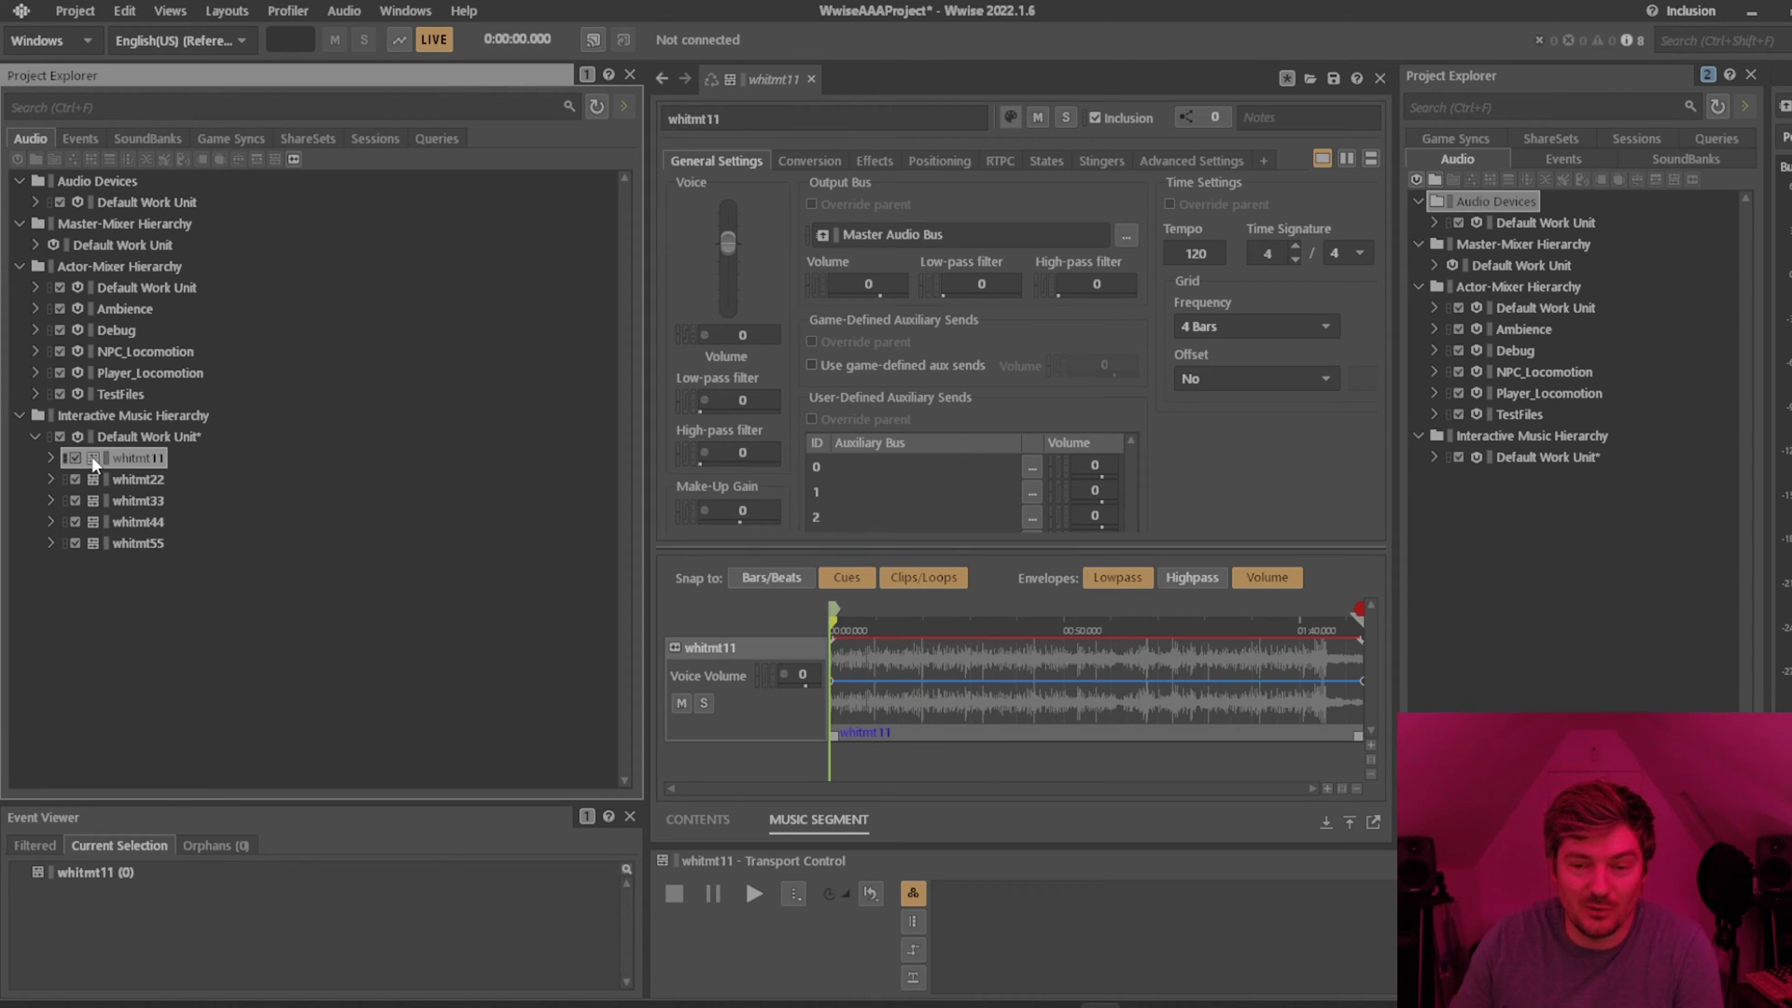
click(53, 457)
click(166, 476)
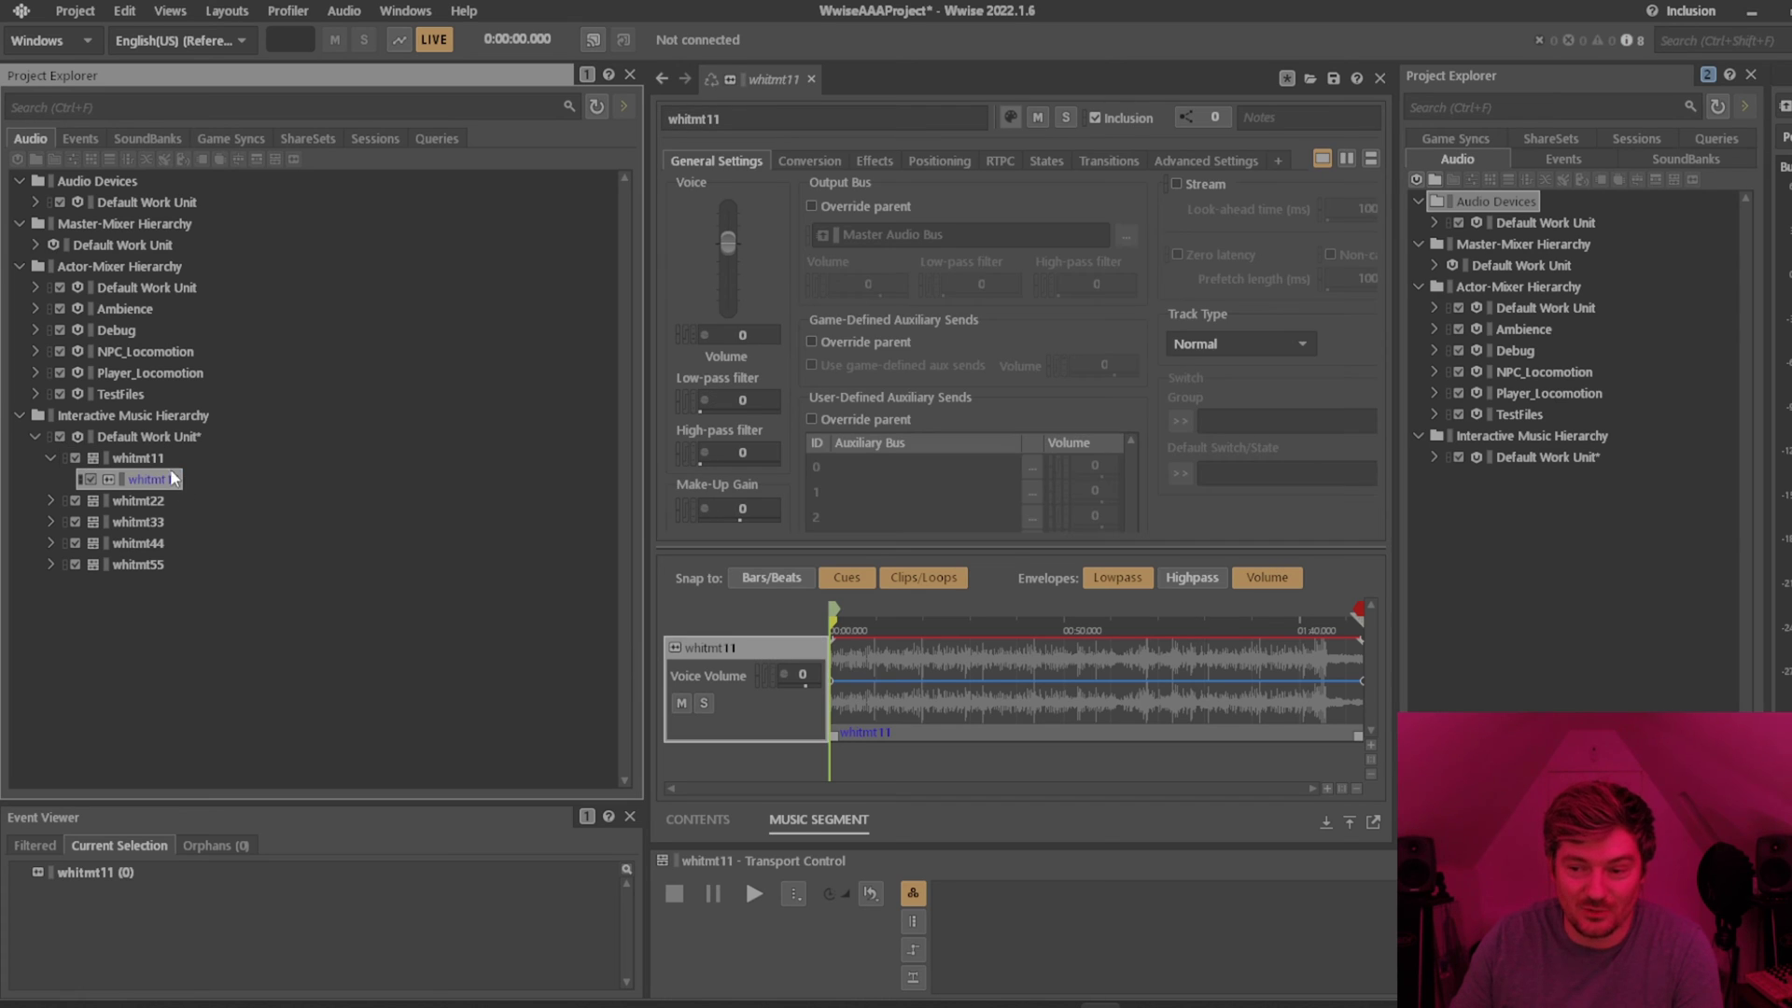
click(142, 456)
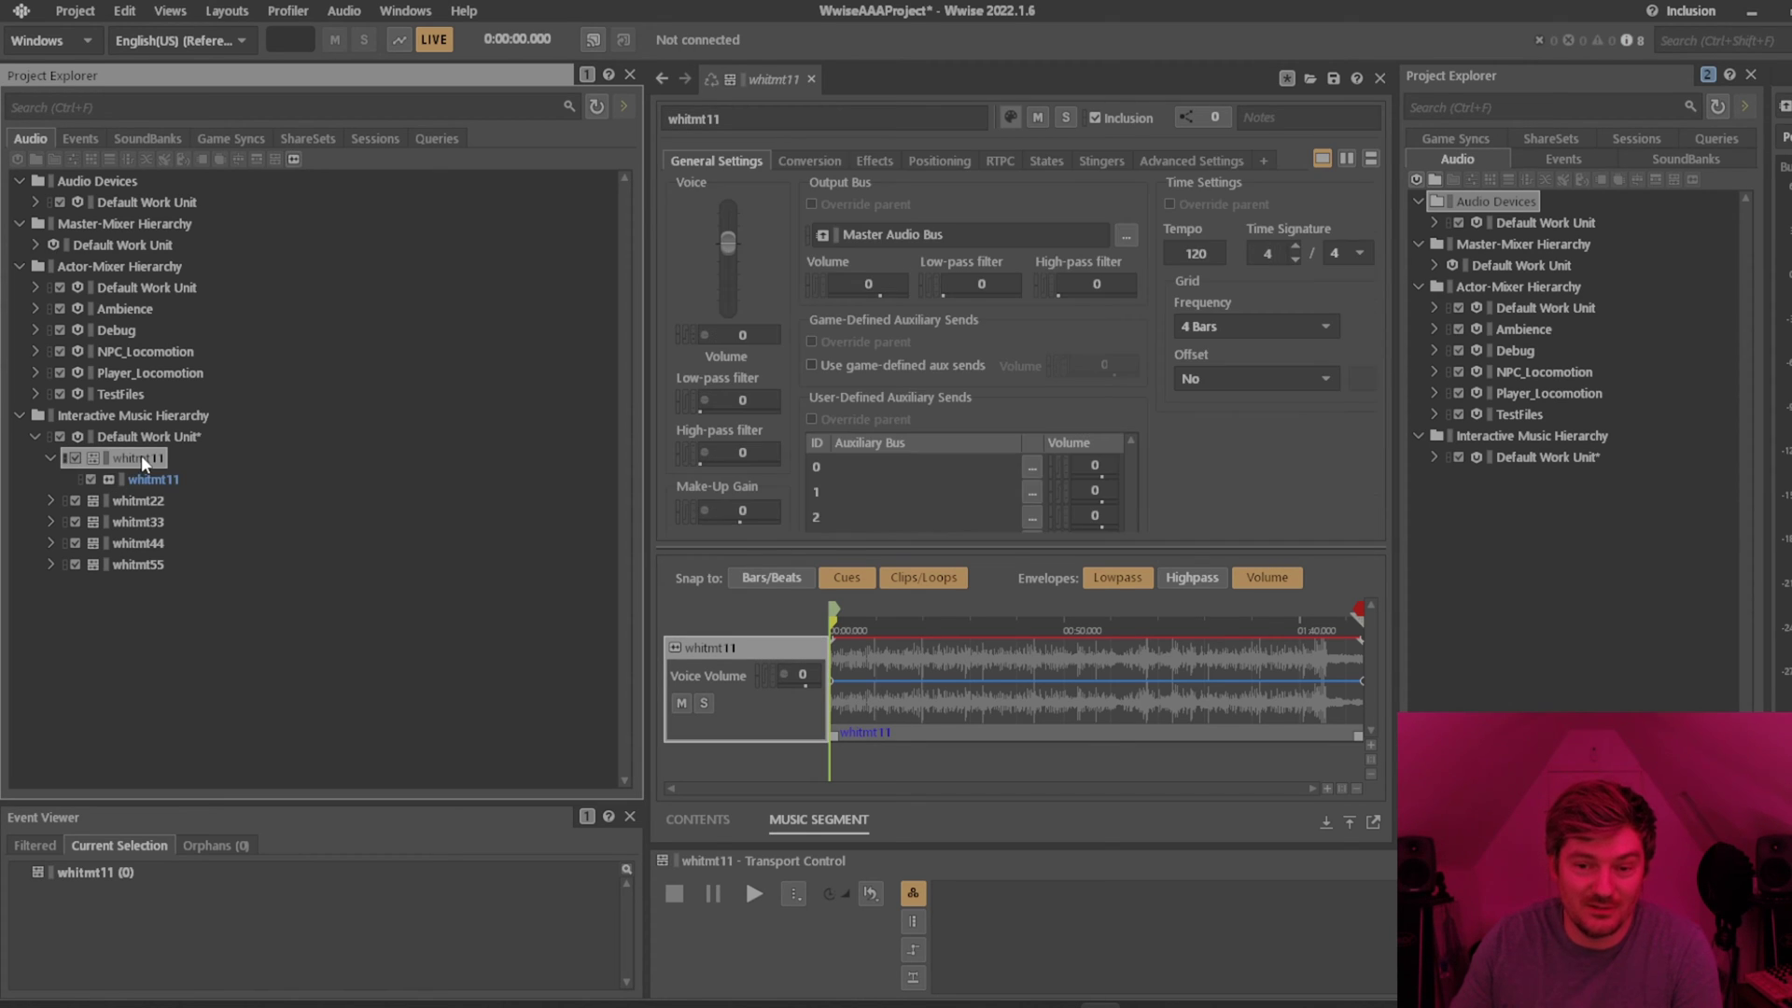
Collapse whitmt11 and bring up the music Default Work Unit's New Child submenu.
click(52, 457)
right_click(149, 437)
mouse_move(230, 450)
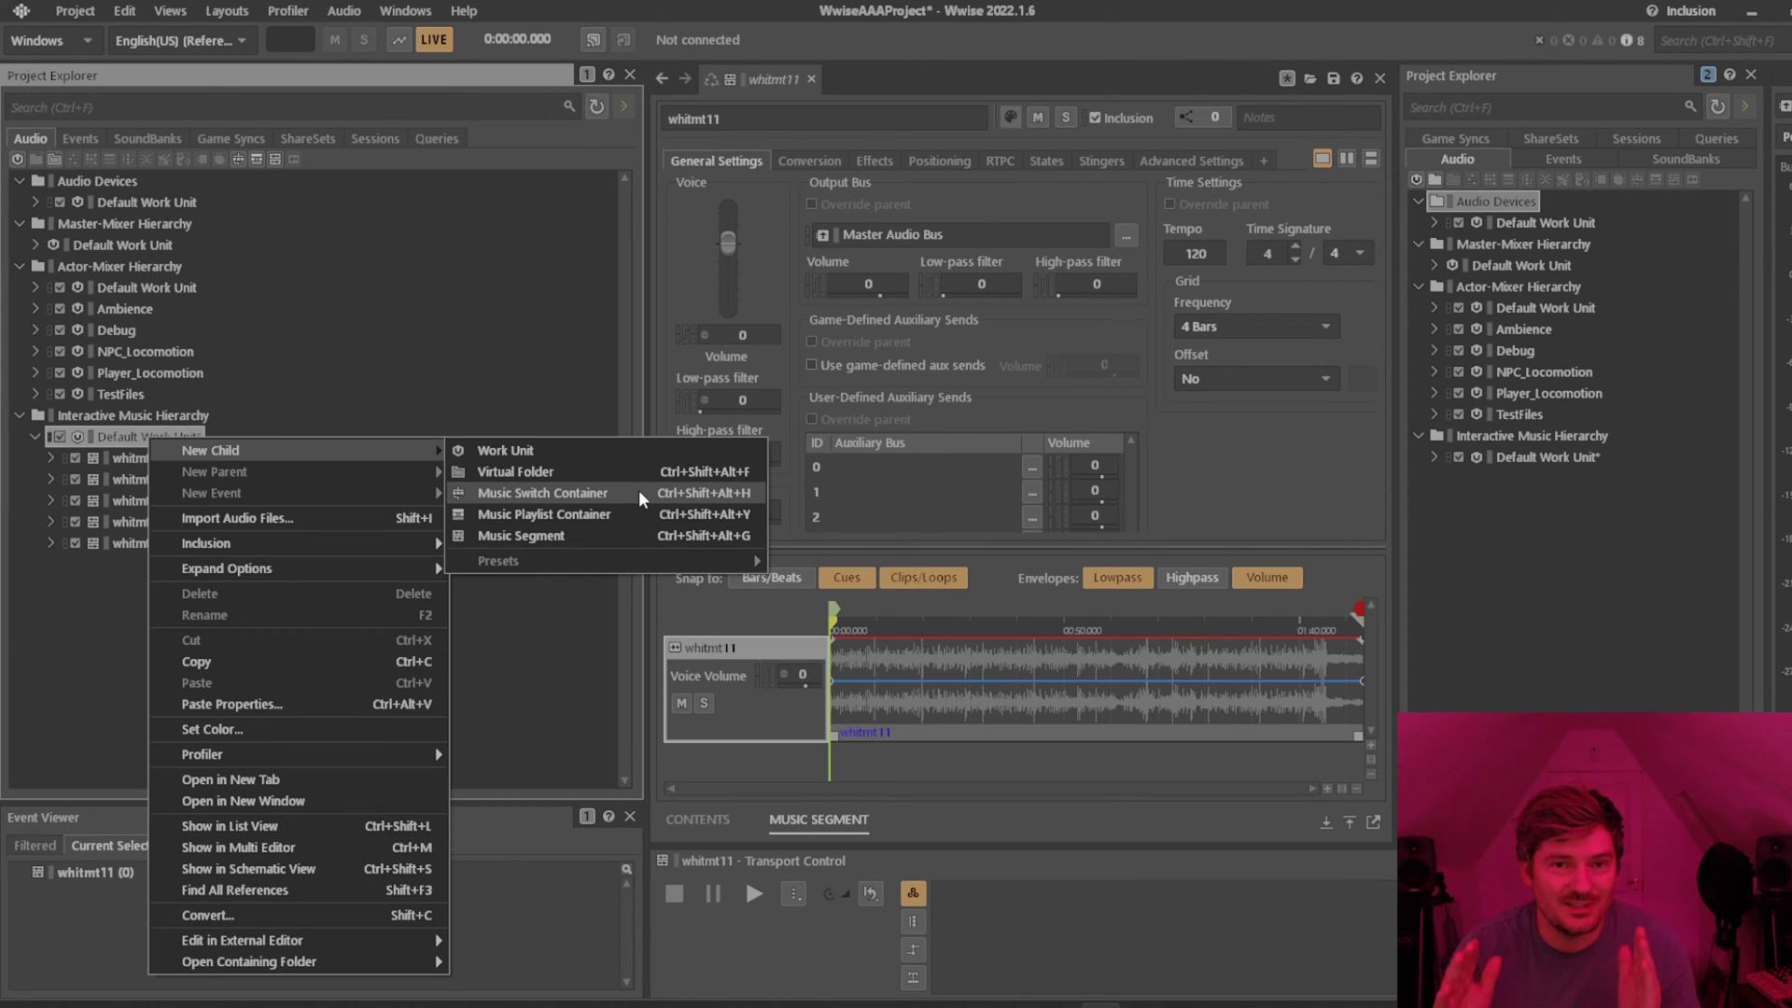
Create a Music Switch Container and name it MainMusicSwitch.
click(512, 489)
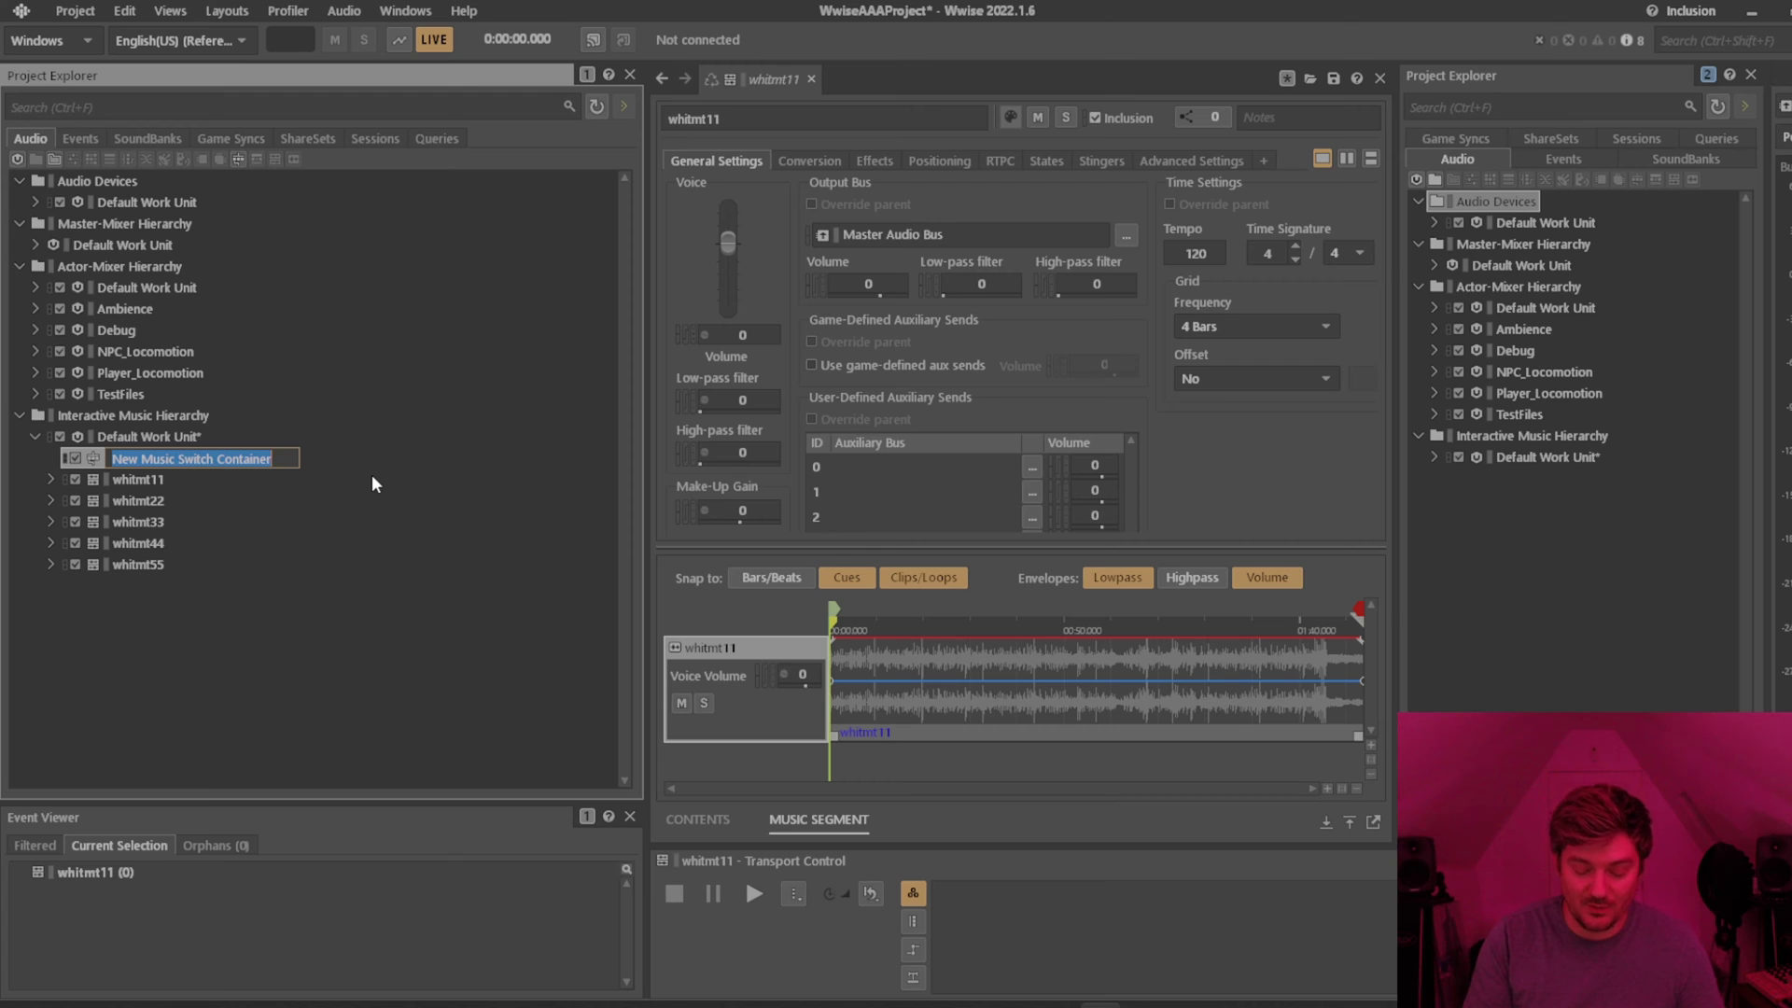
text(MainMusicSwitch)
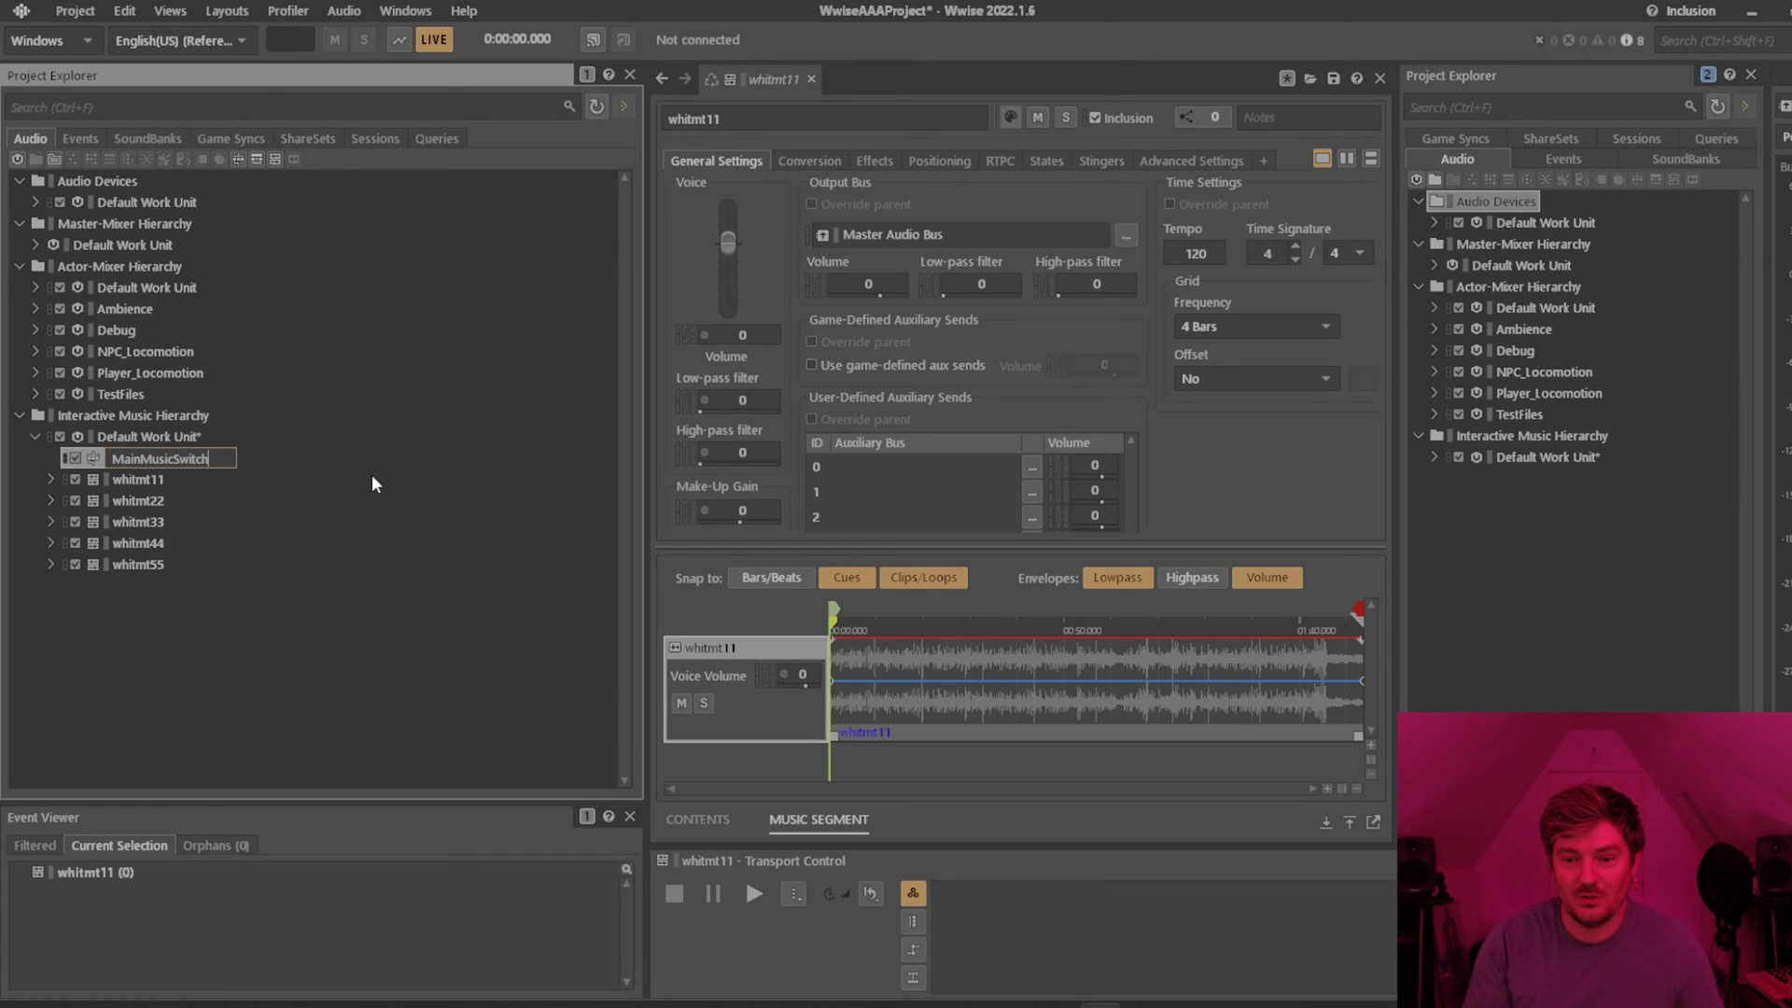
key(Return)
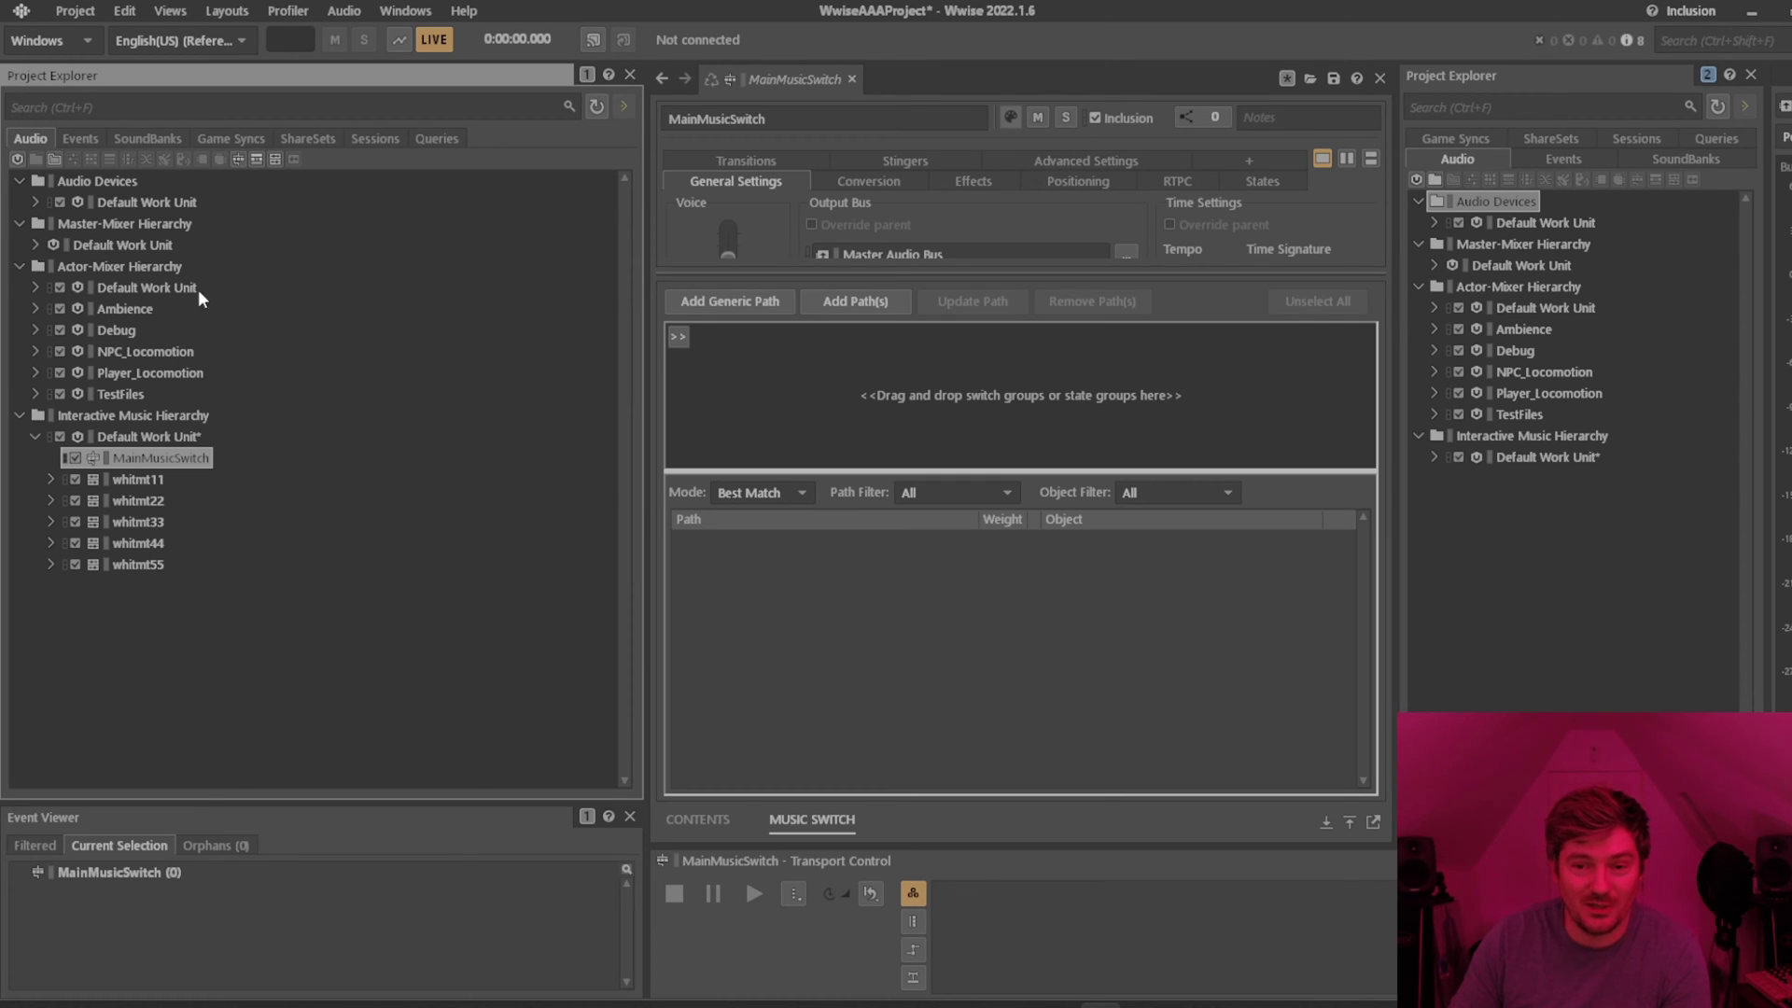
Expand Ambience to Amb_MainBiomeSwitch, inspect its grassland and swamp sounds, then collapse it.
click(121, 308)
key(Right)
key(Right)
key(Right)
key(Right)
key(Right)
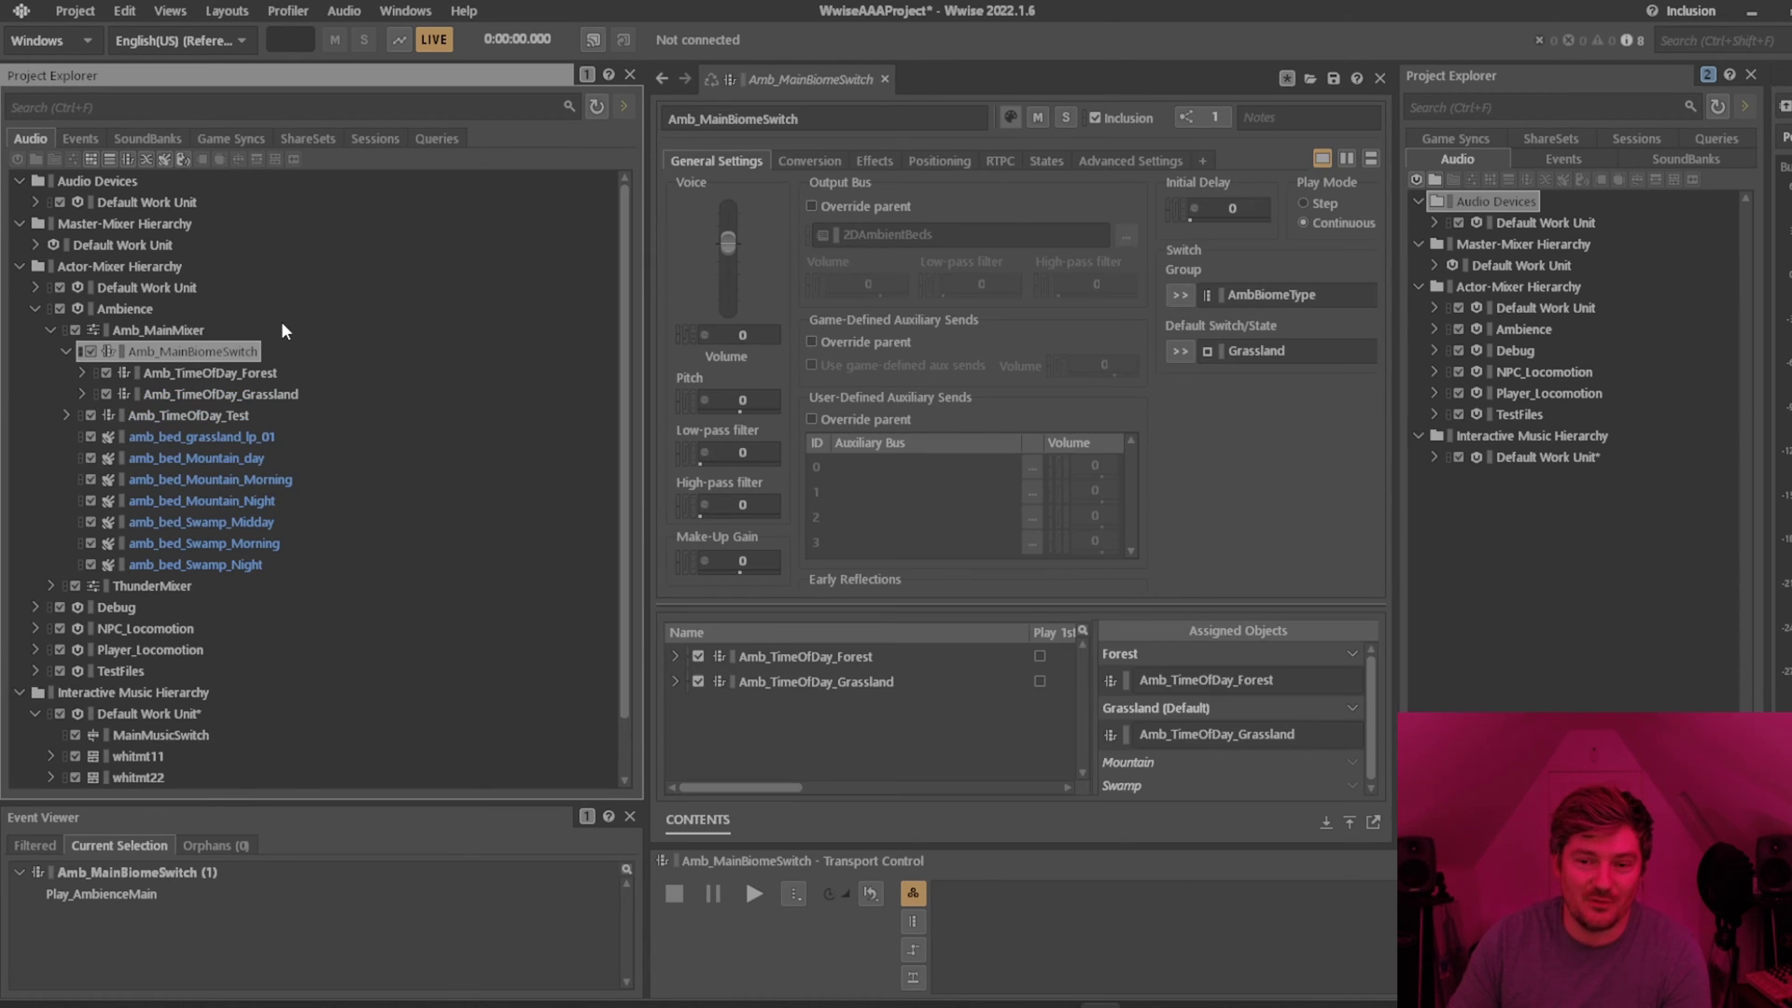
click(190, 438)
click(186, 521)
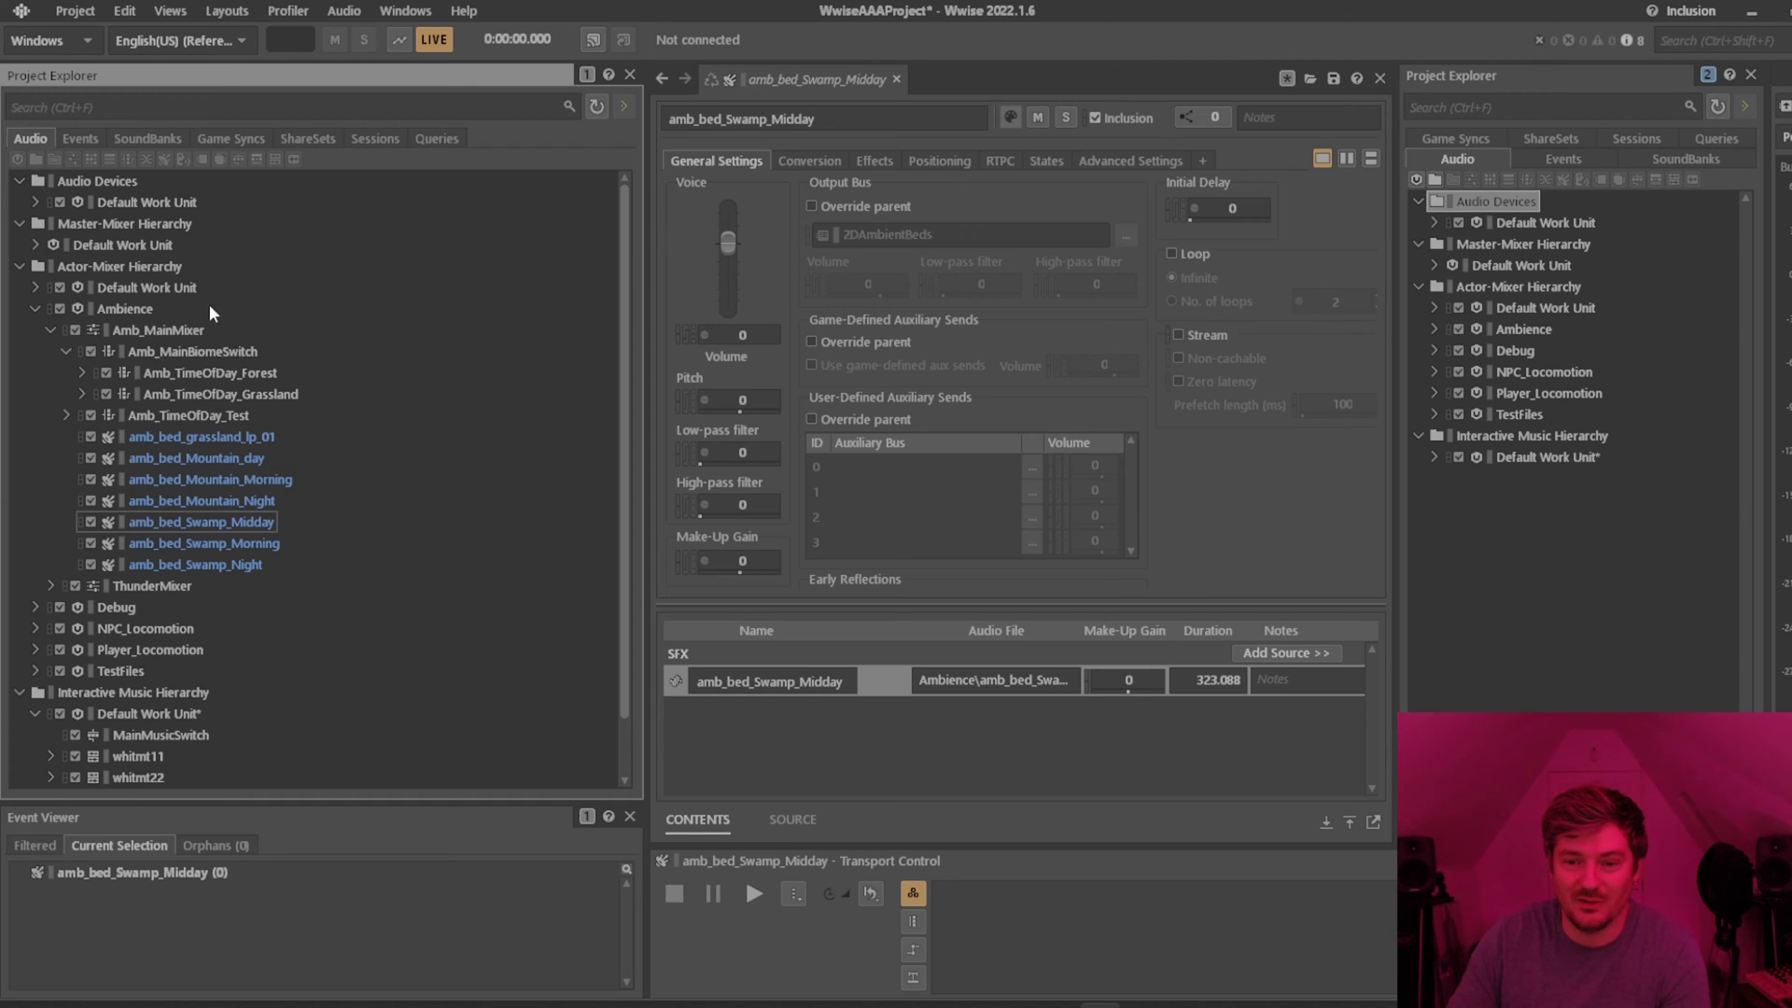
click(37, 307)
In the Events hierarchy, expand the Ambience and Debug folders to view Play_TestDistance.
click(80, 138)
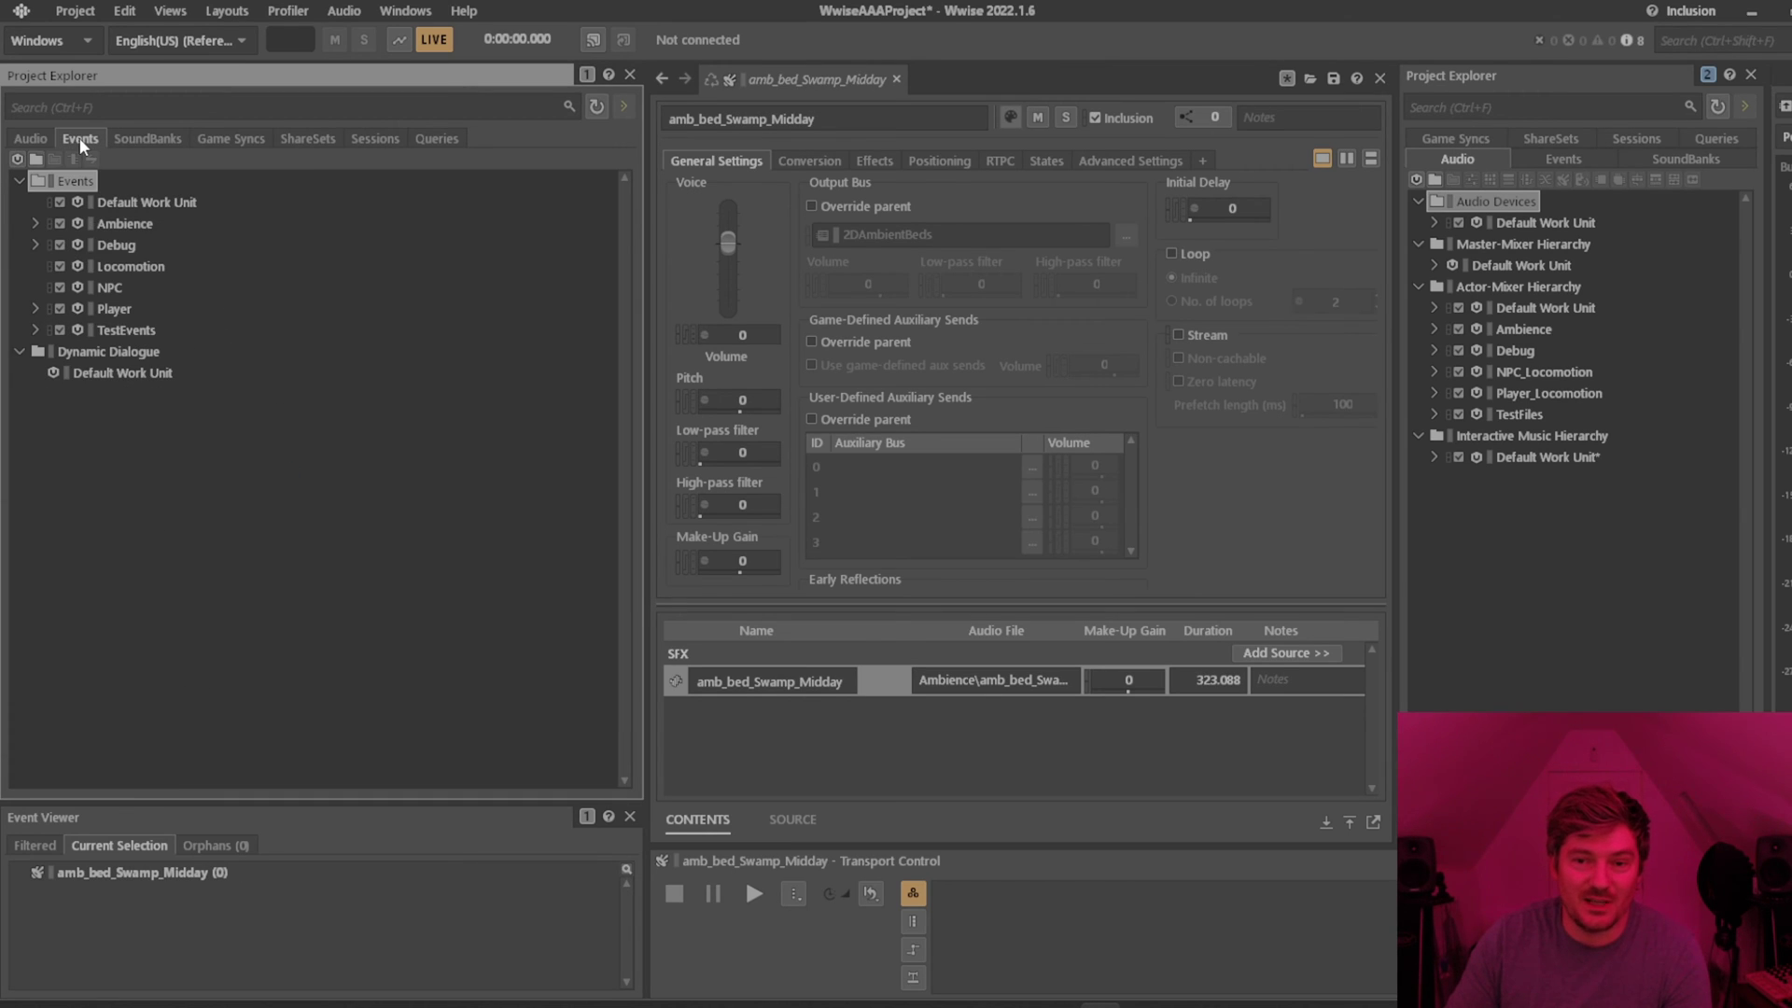
click(105, 222)
key(Right)
key(Down)
key(Down)
key(Down)
key(Right)
key(Down)
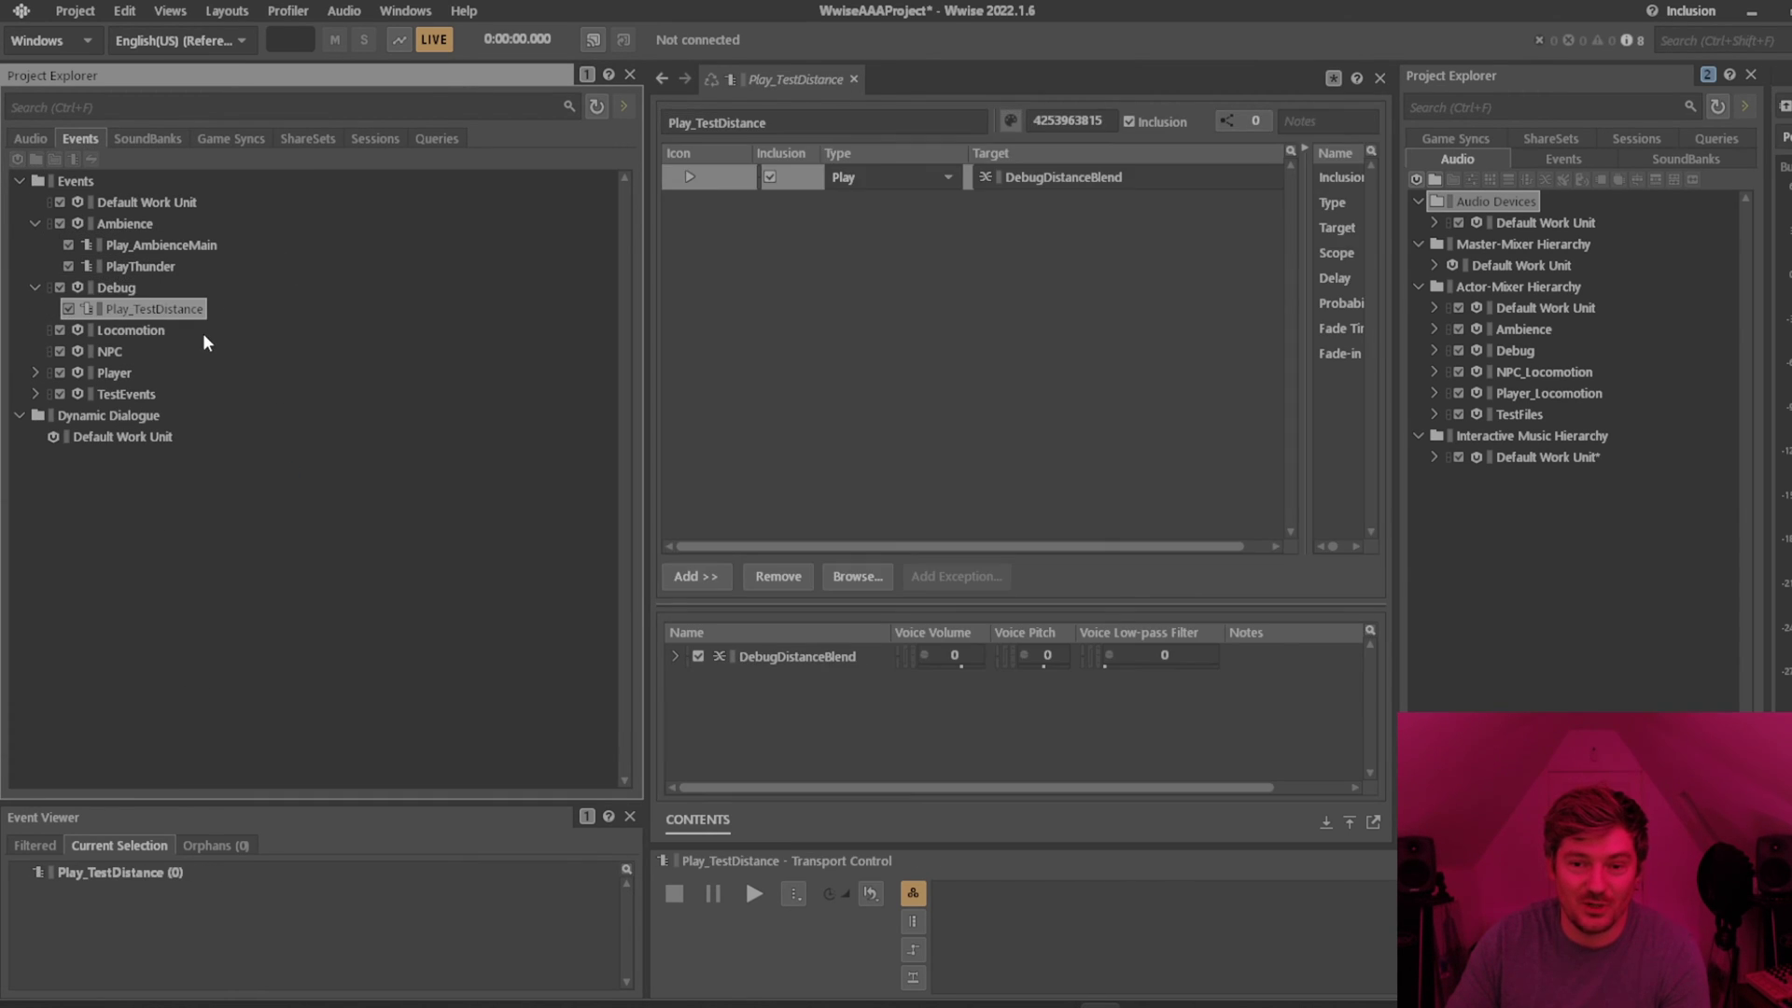
Browse the Player and TestEvents folders, collapse the events, and reopen MainMusicSwitch.
key(Down)
key(Down)
key(Down)
key(Down)
key(Right)
key(Up)
key(Right)
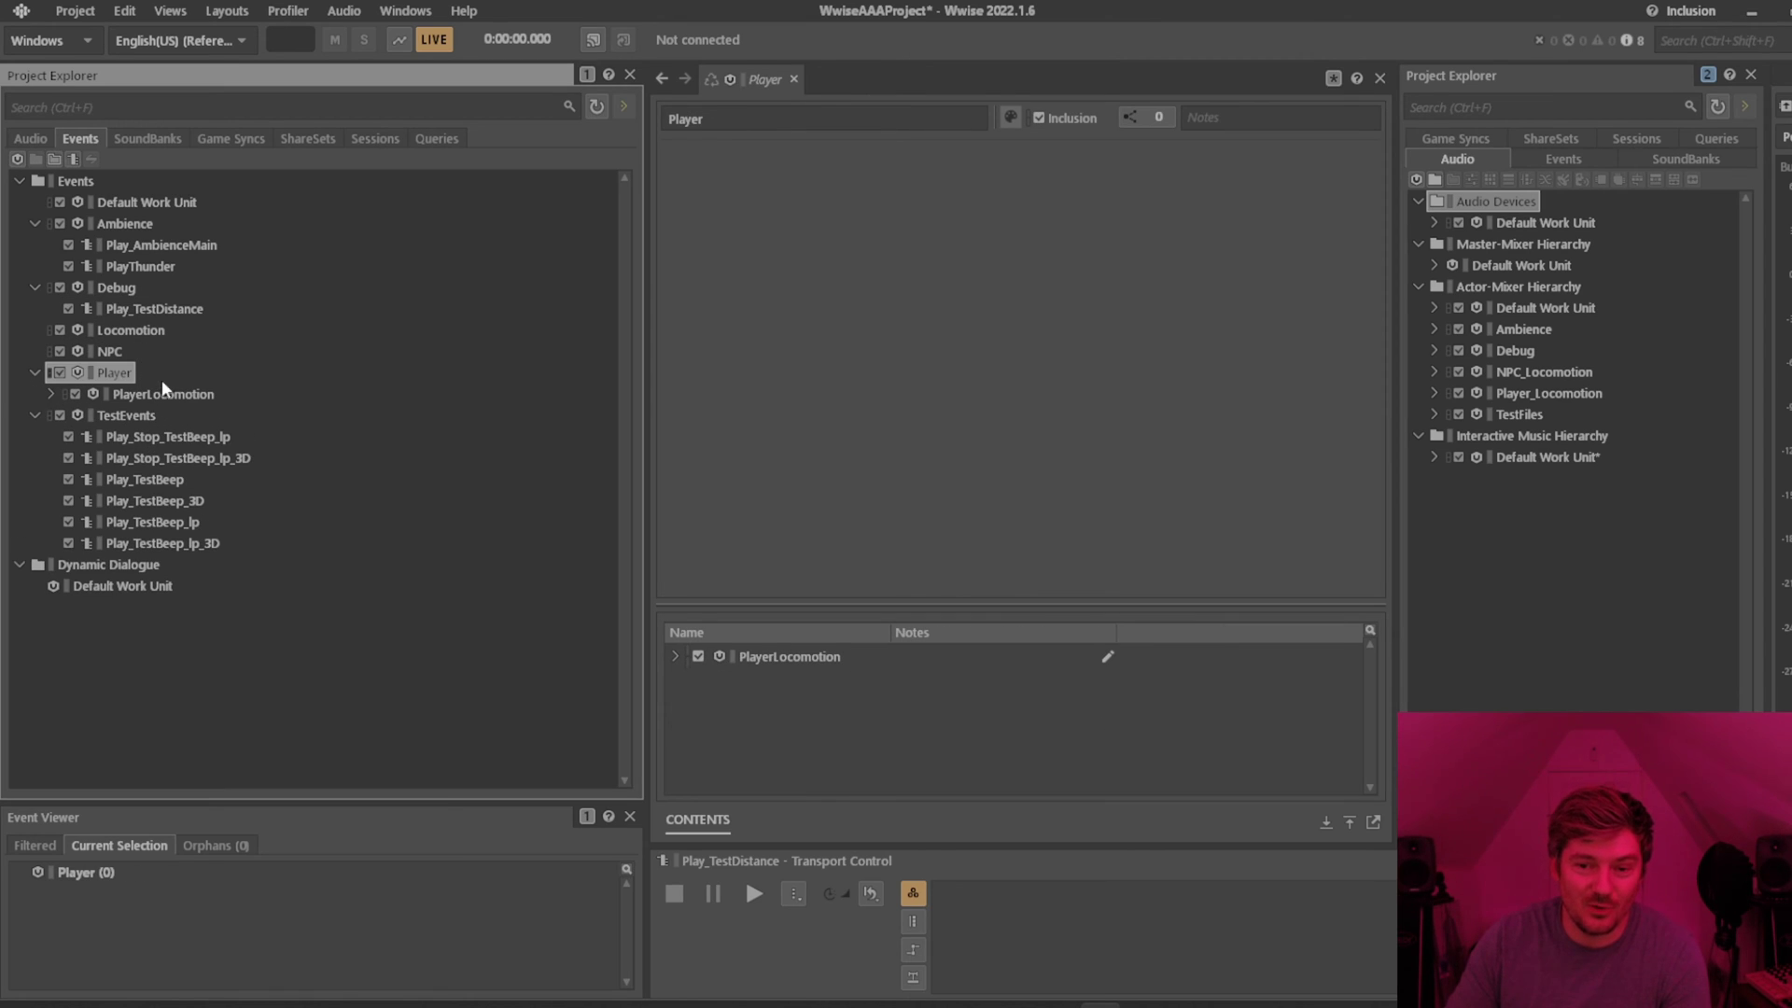
key(Left)
key(Down)
key(Left)
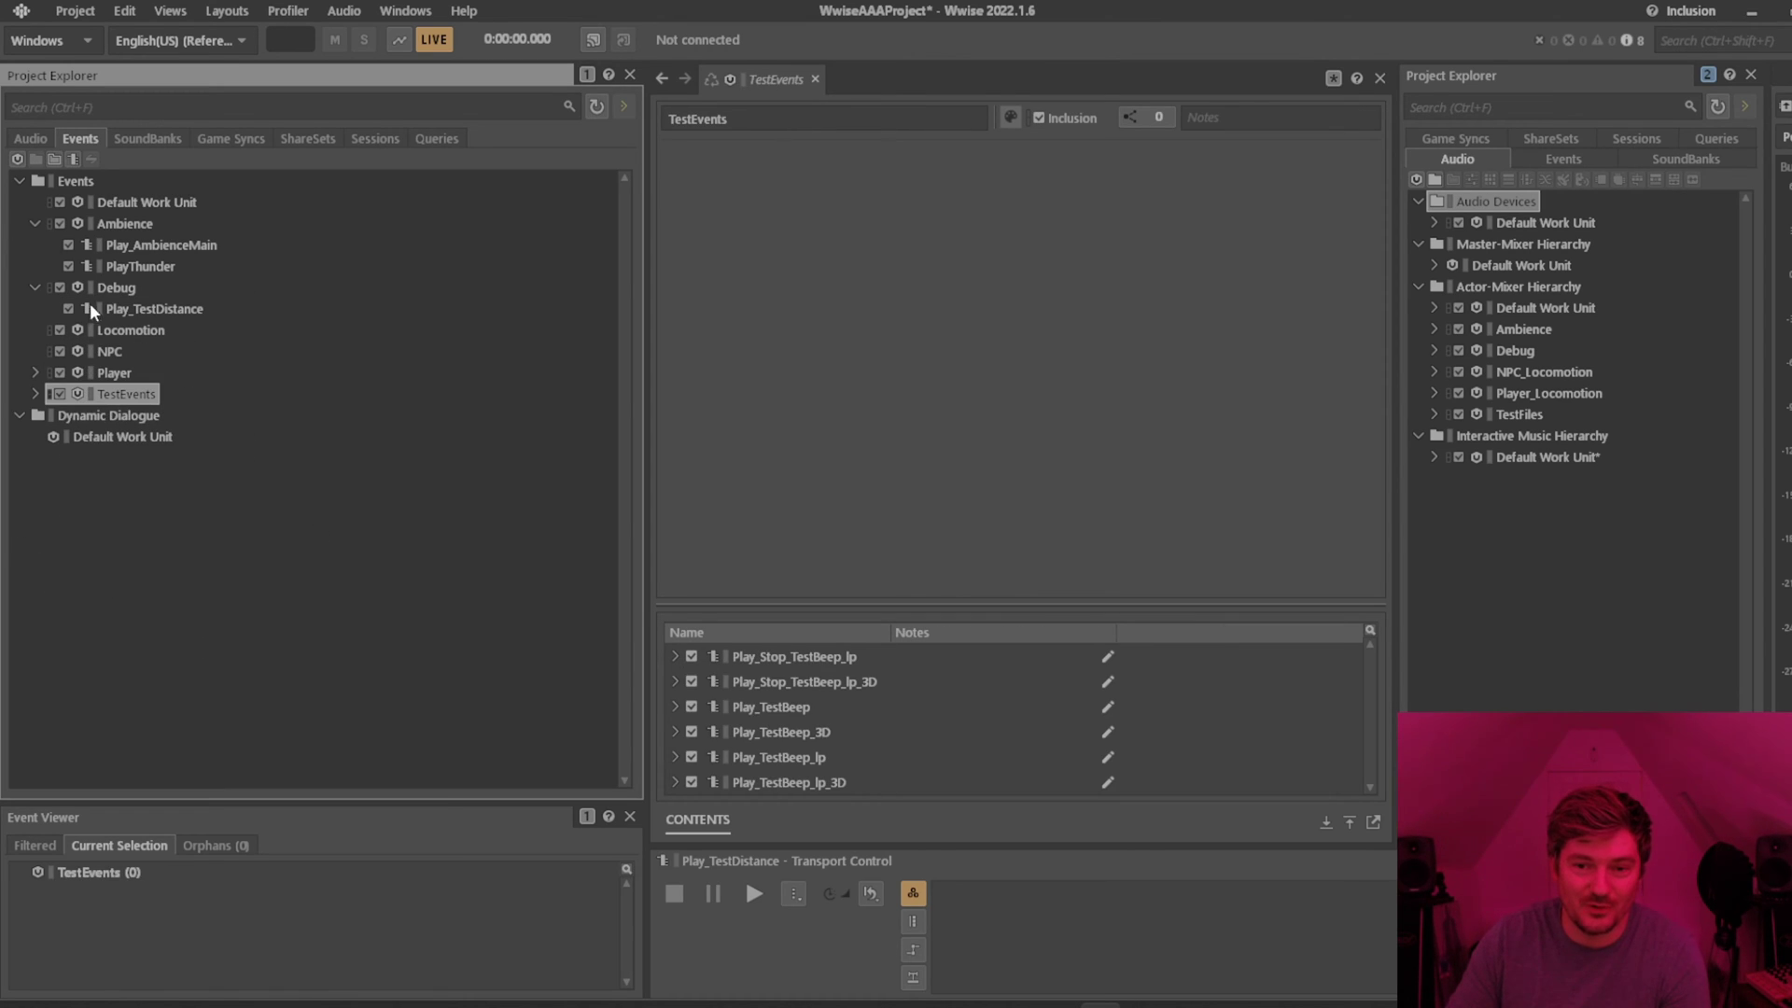
key(Up)
key(Up)
key(Up)
key(Up)
key(Up)
key(Left)
click(102, 220)
key(Left)
click(29, 138)
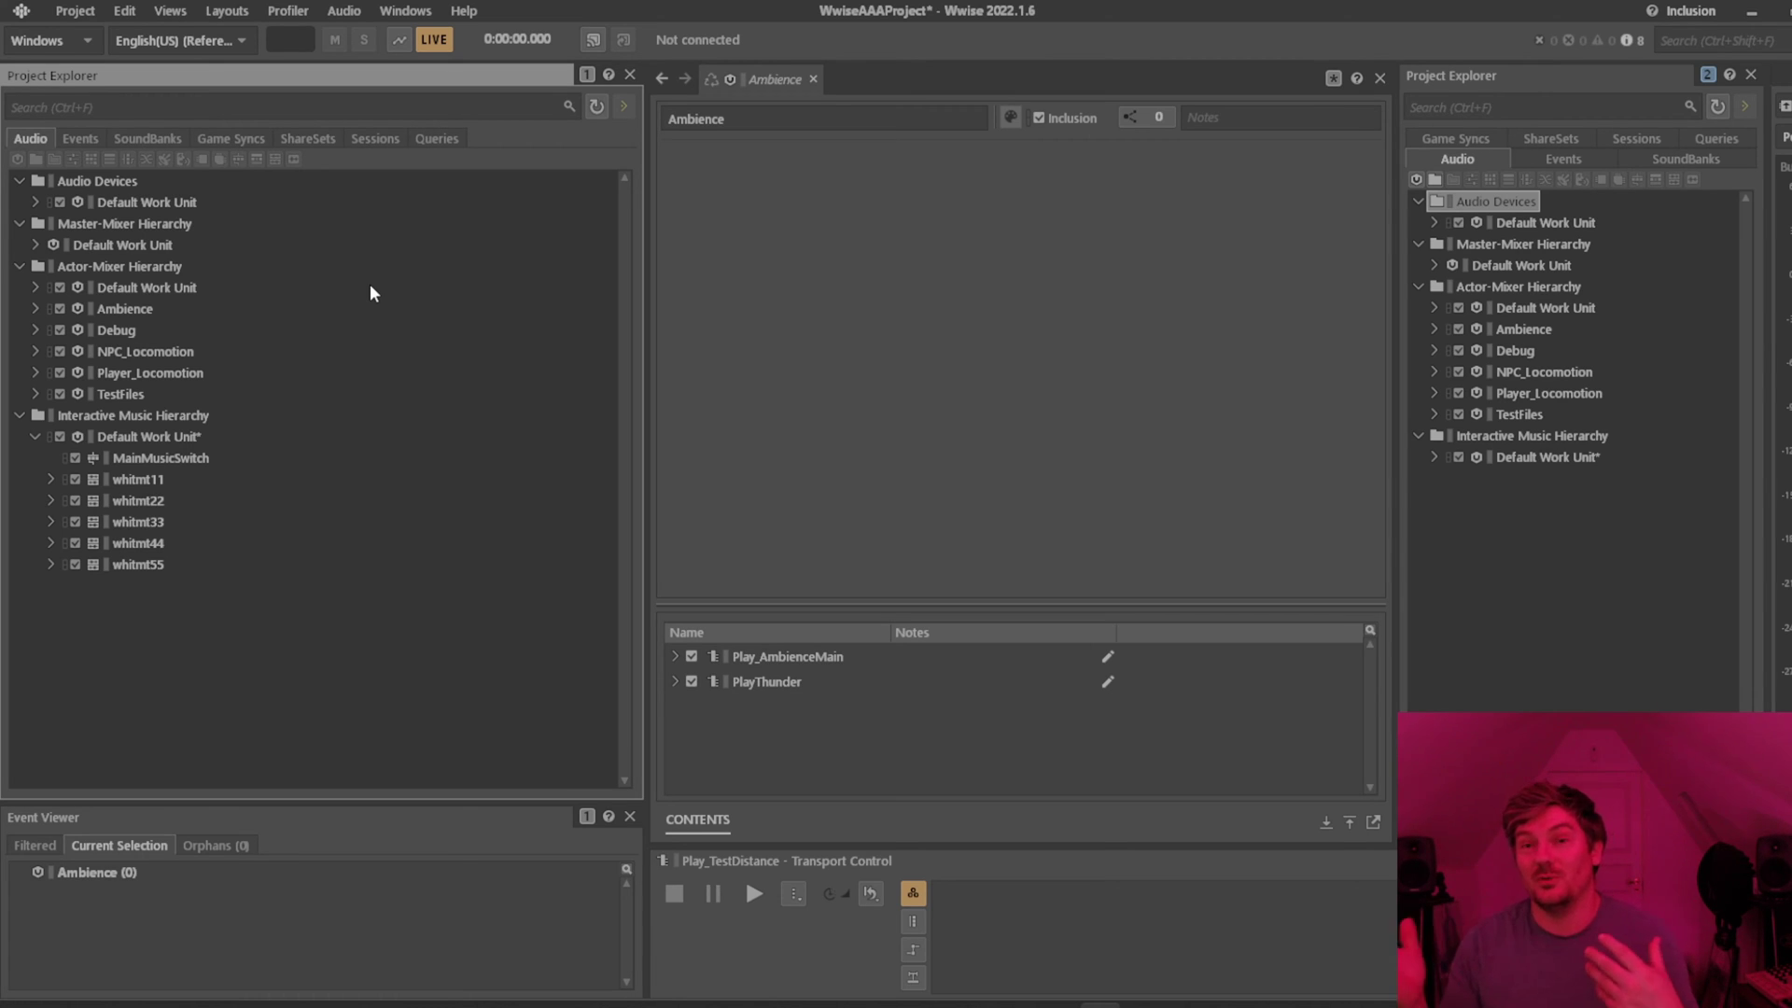
click(185, 458)
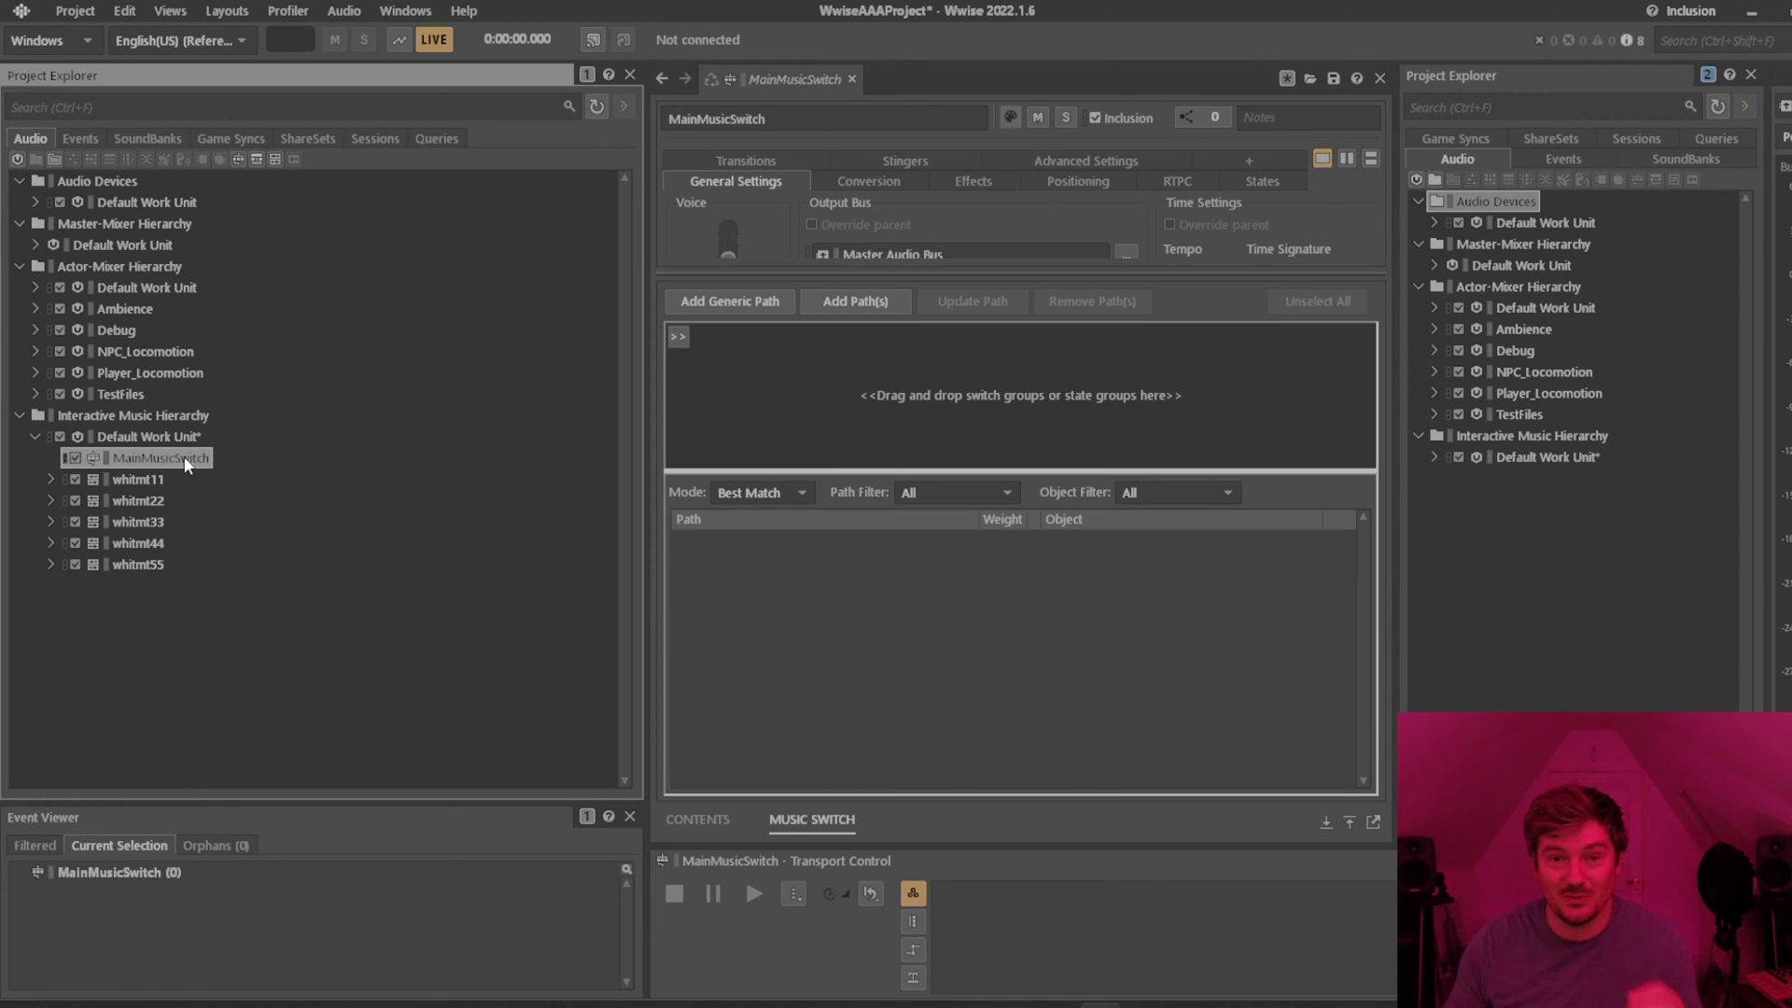
Create a state group named MusicState under the States Default Work Unit in Game Syncs.
click(1456, 138)
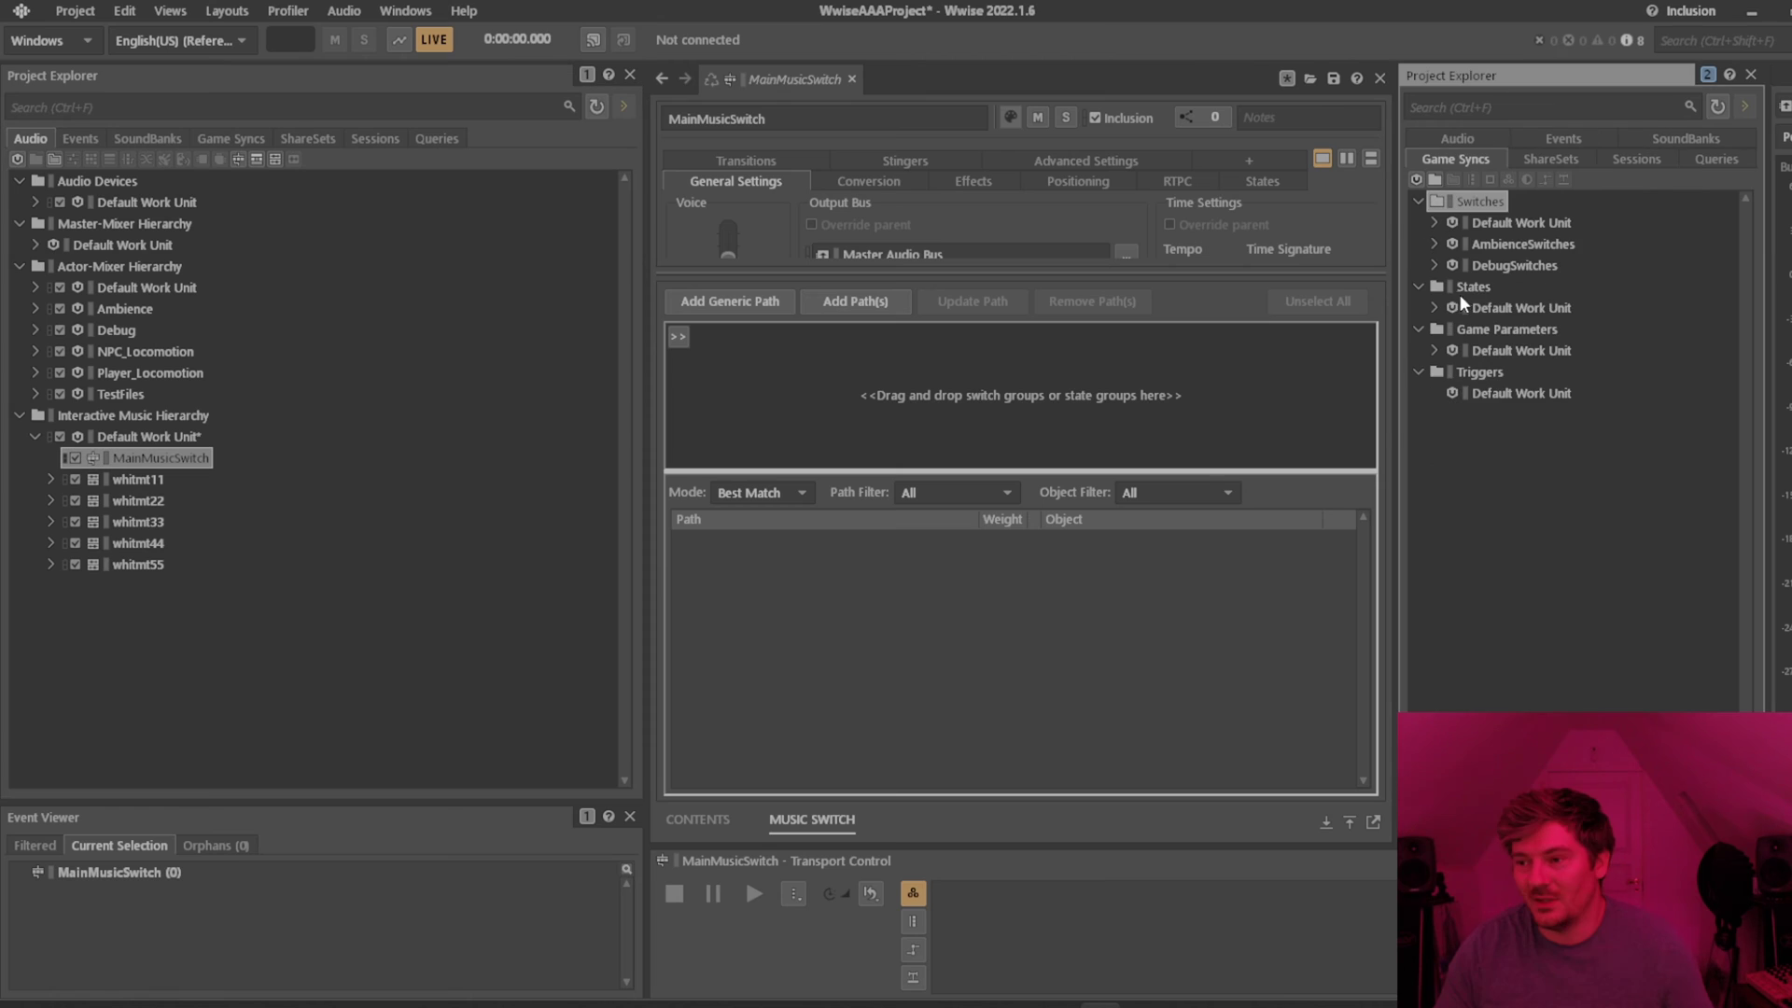
click(1435, 308)
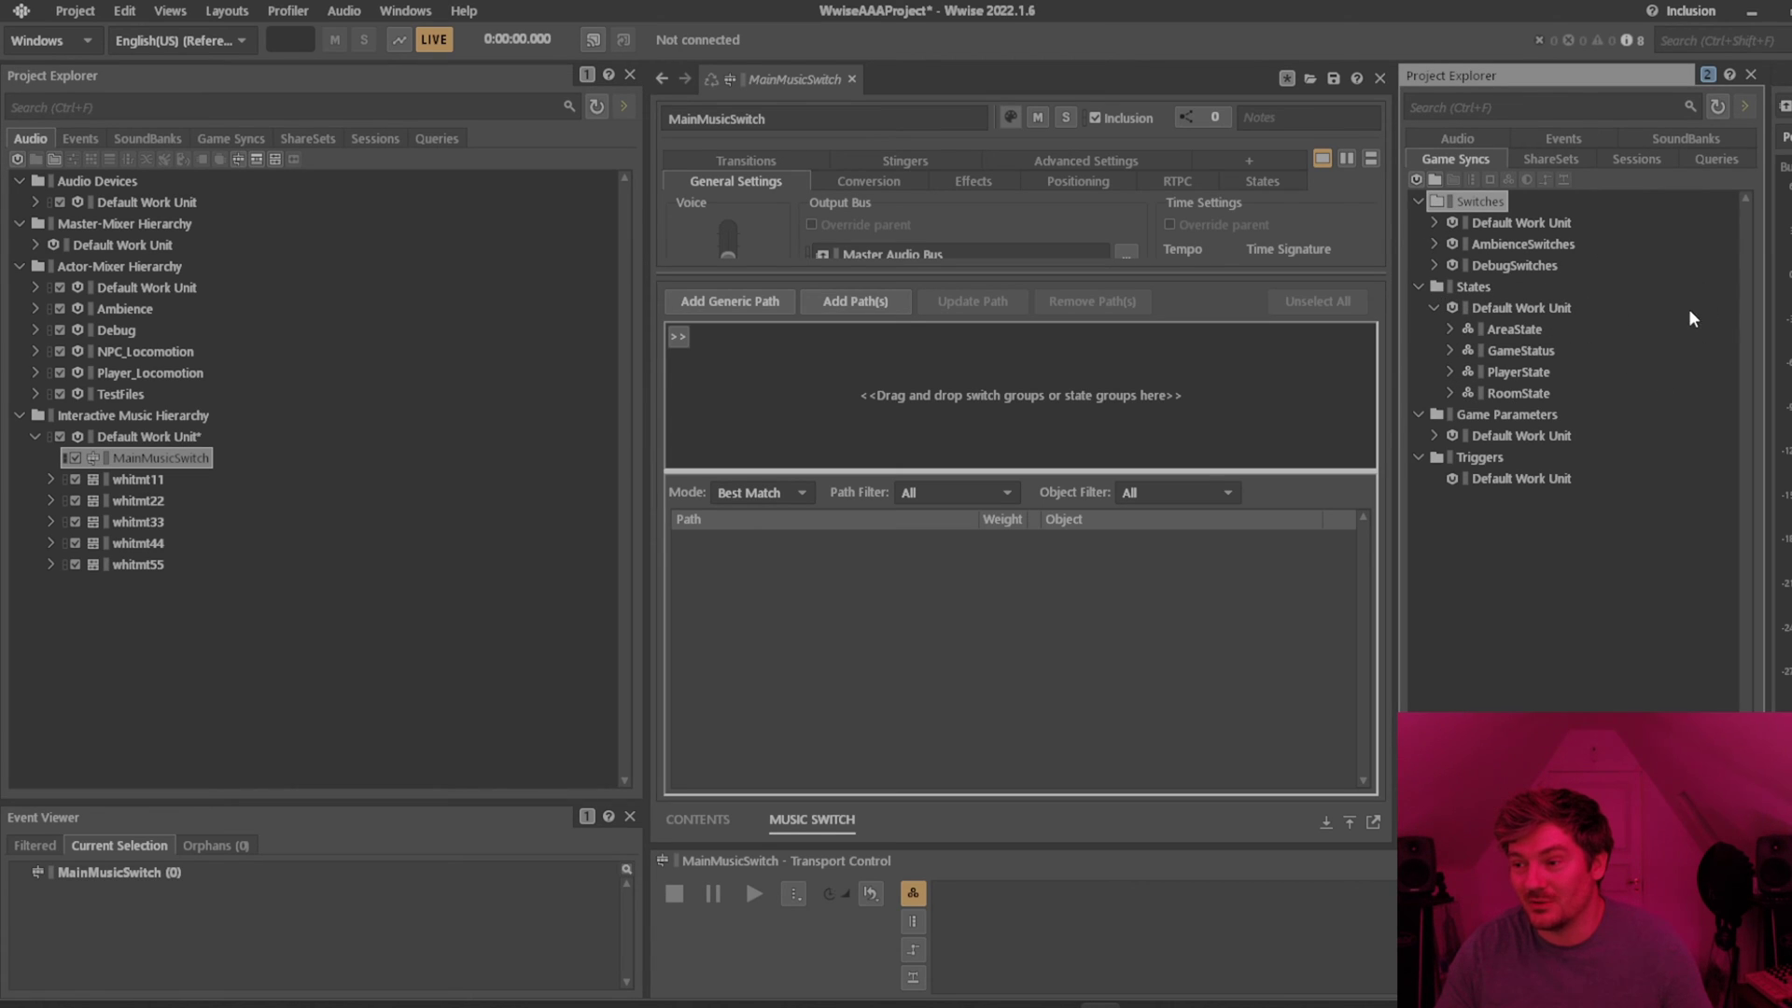
right_click(1526, 310)
mouse_move(1626, 323)
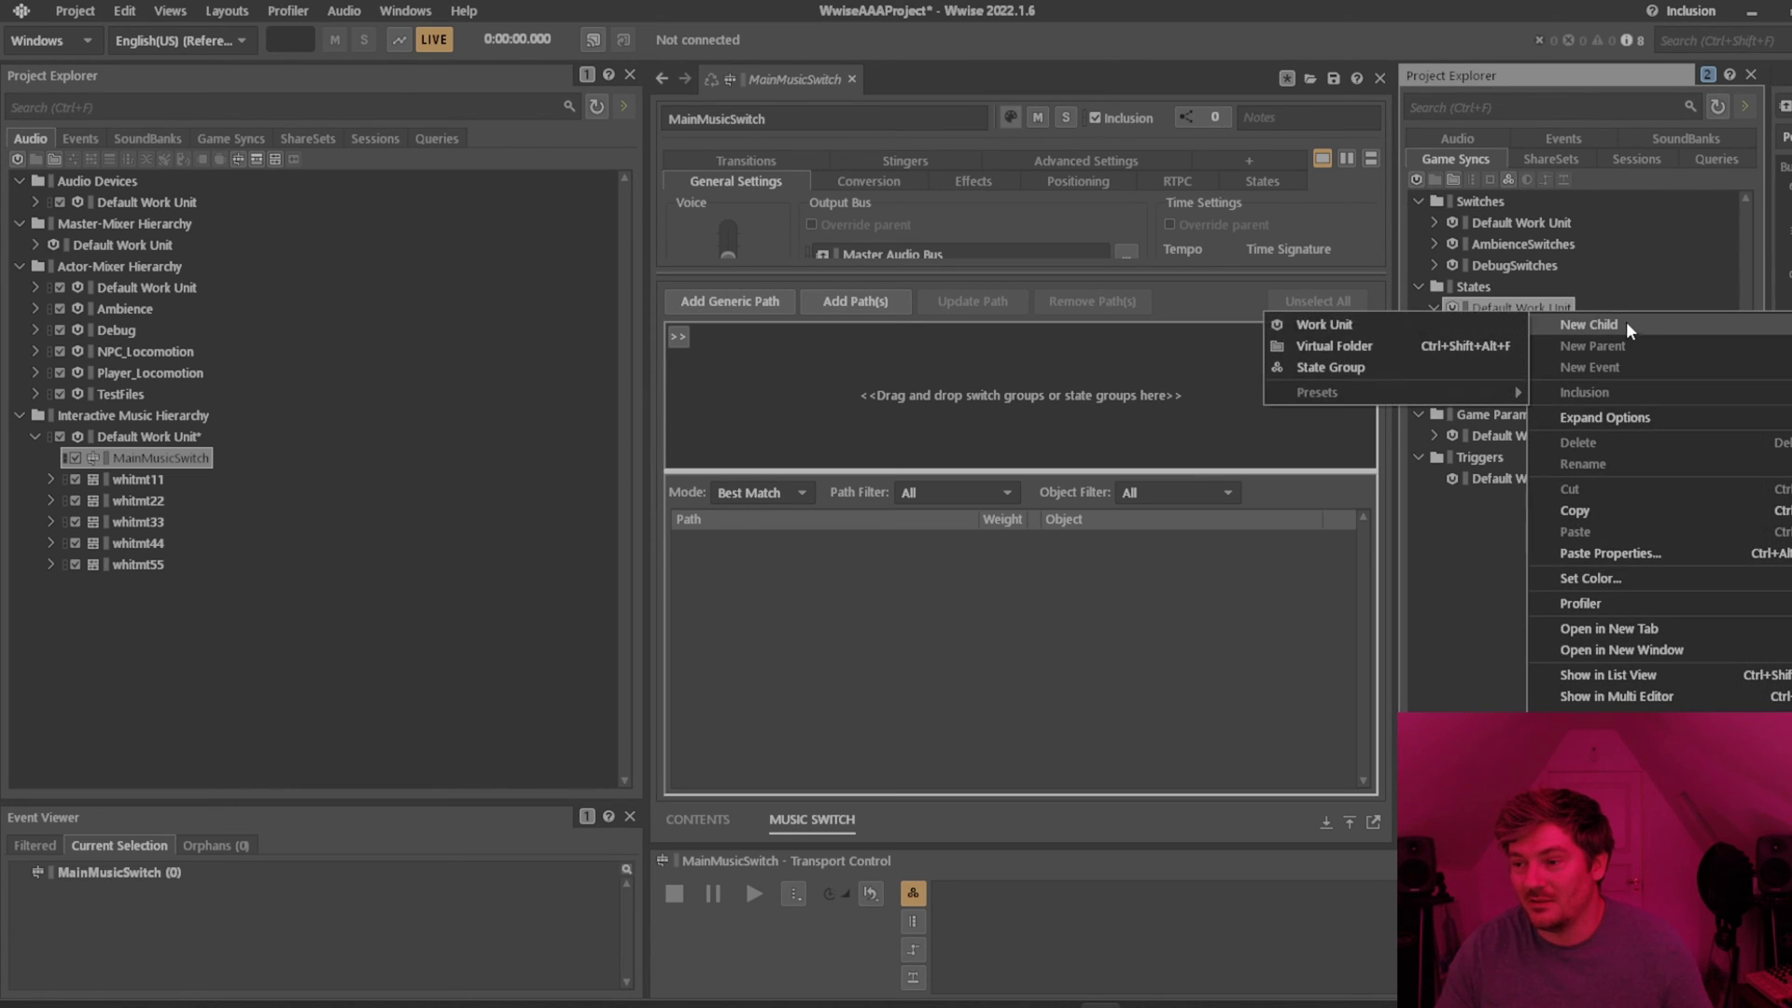
click(1413, 367)
text(M)
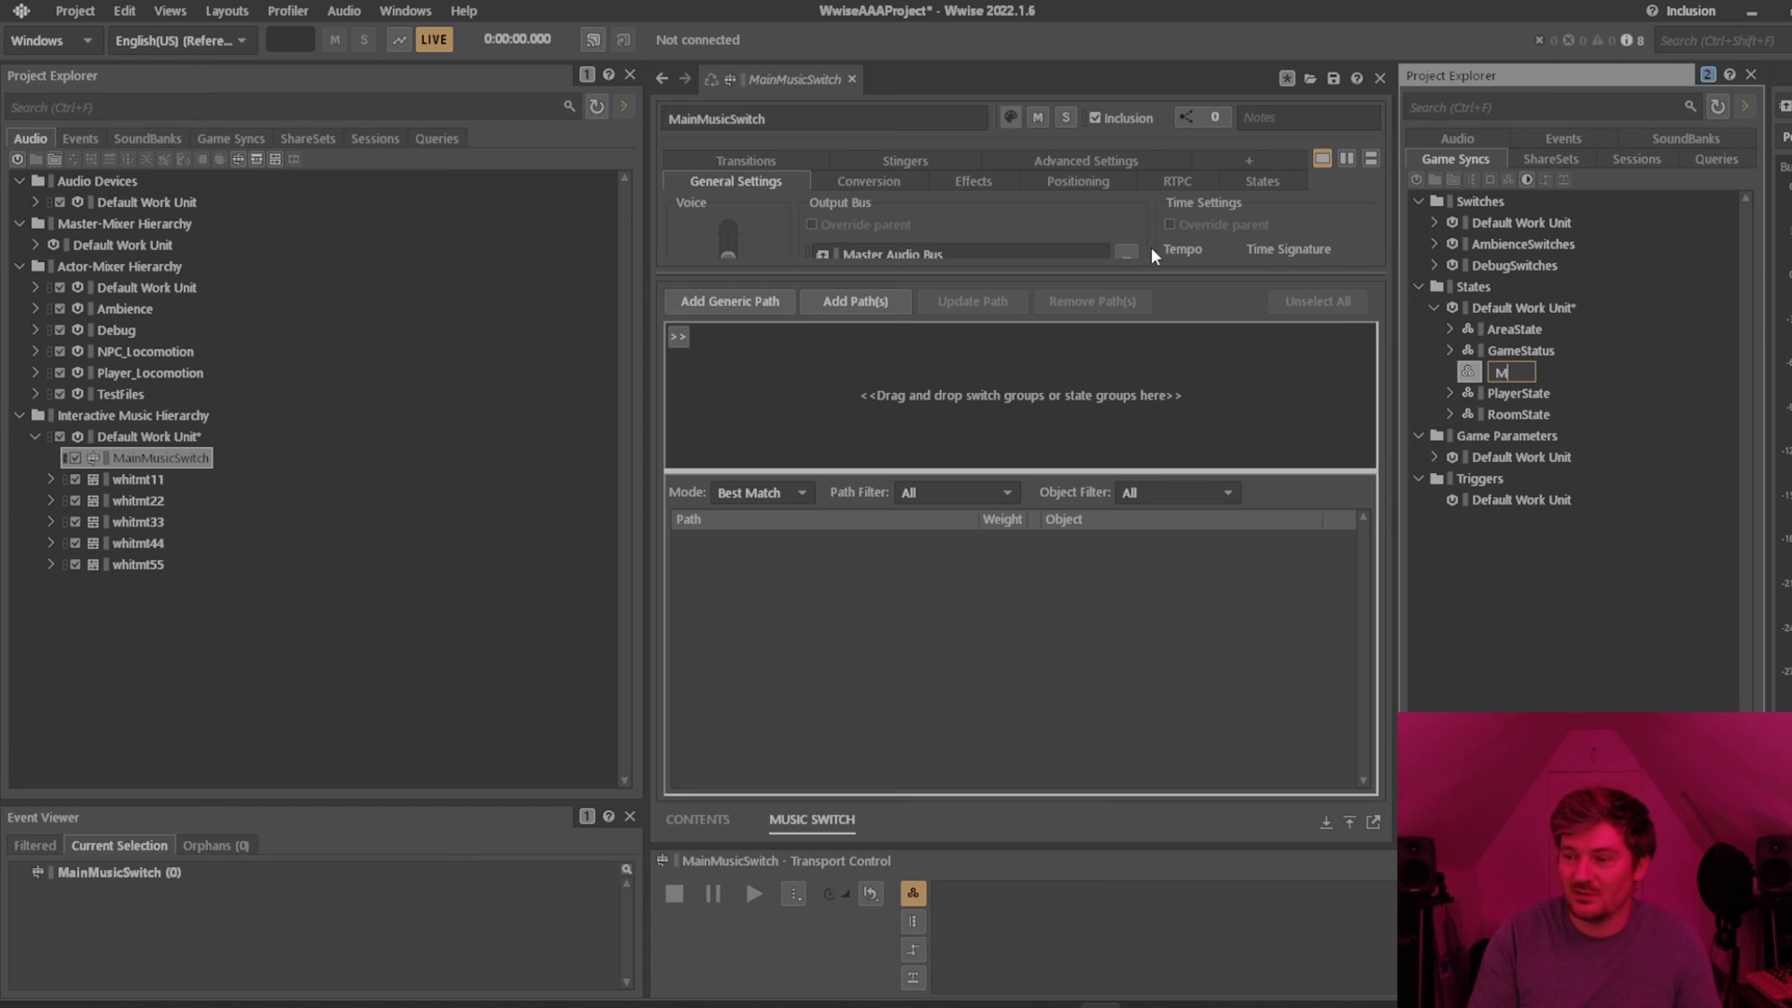
text(usicState)
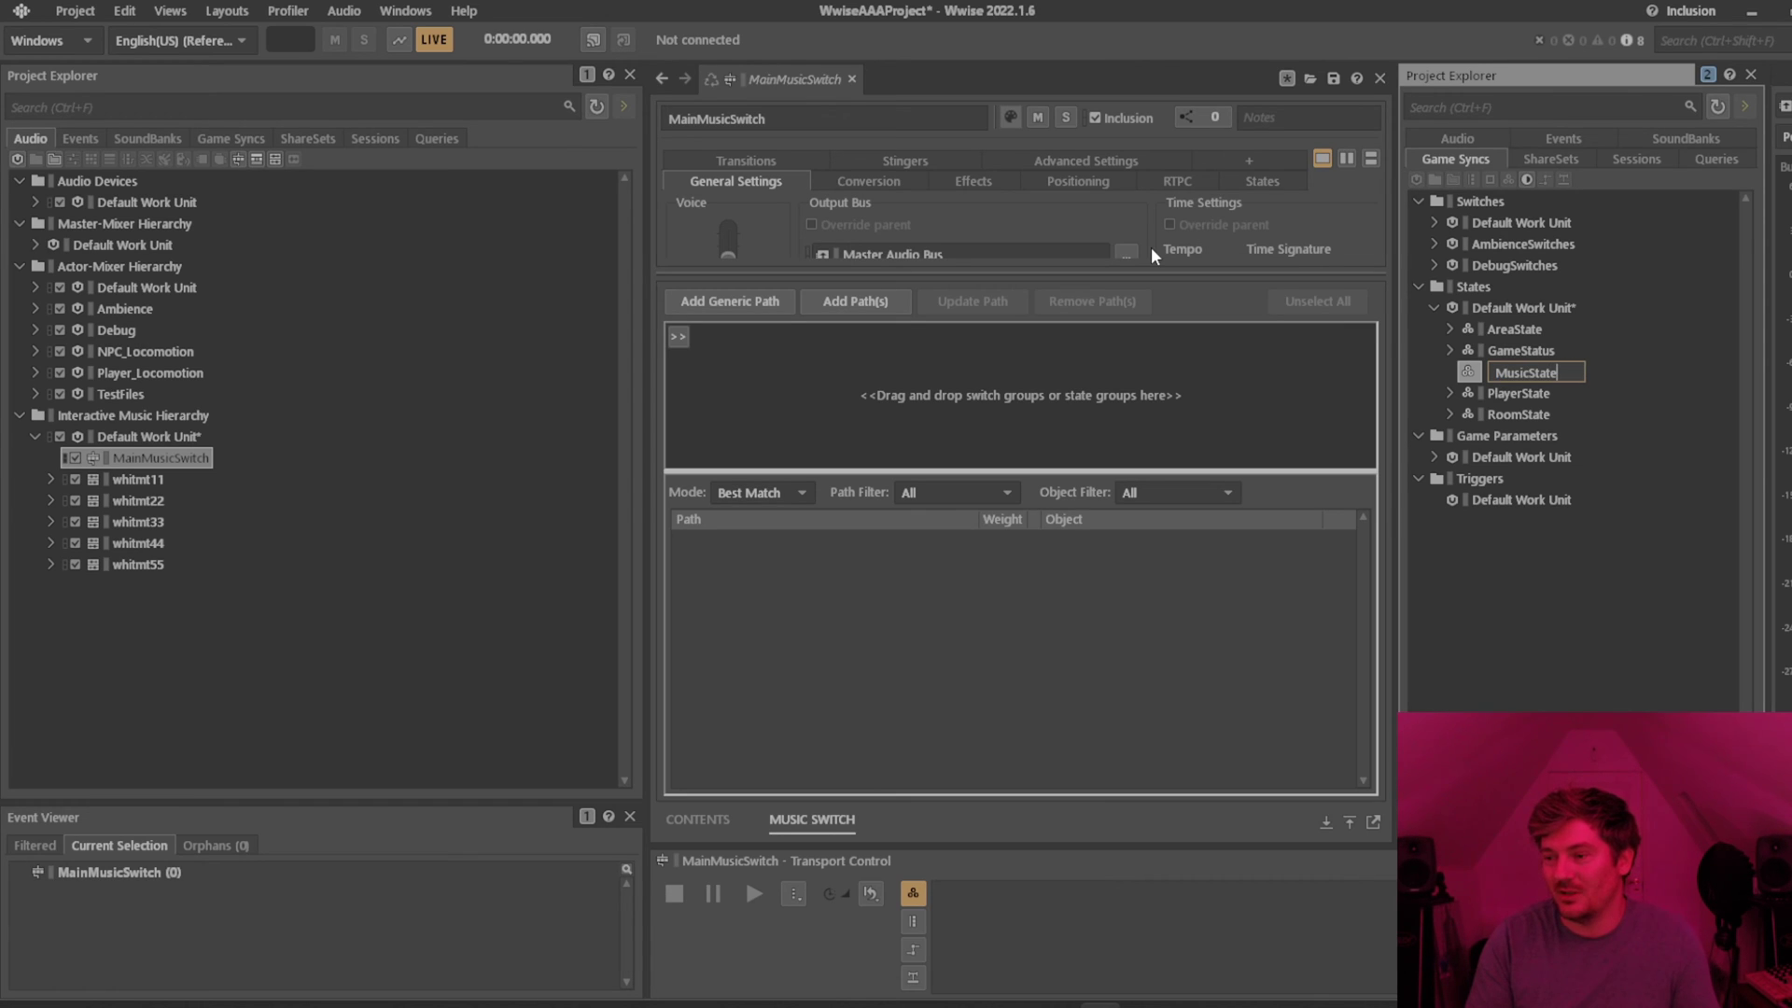
key(Return)
Review the GameStatus, AreaState, PlayerState and RoomState groups and their states.
double_click(1515, 350)
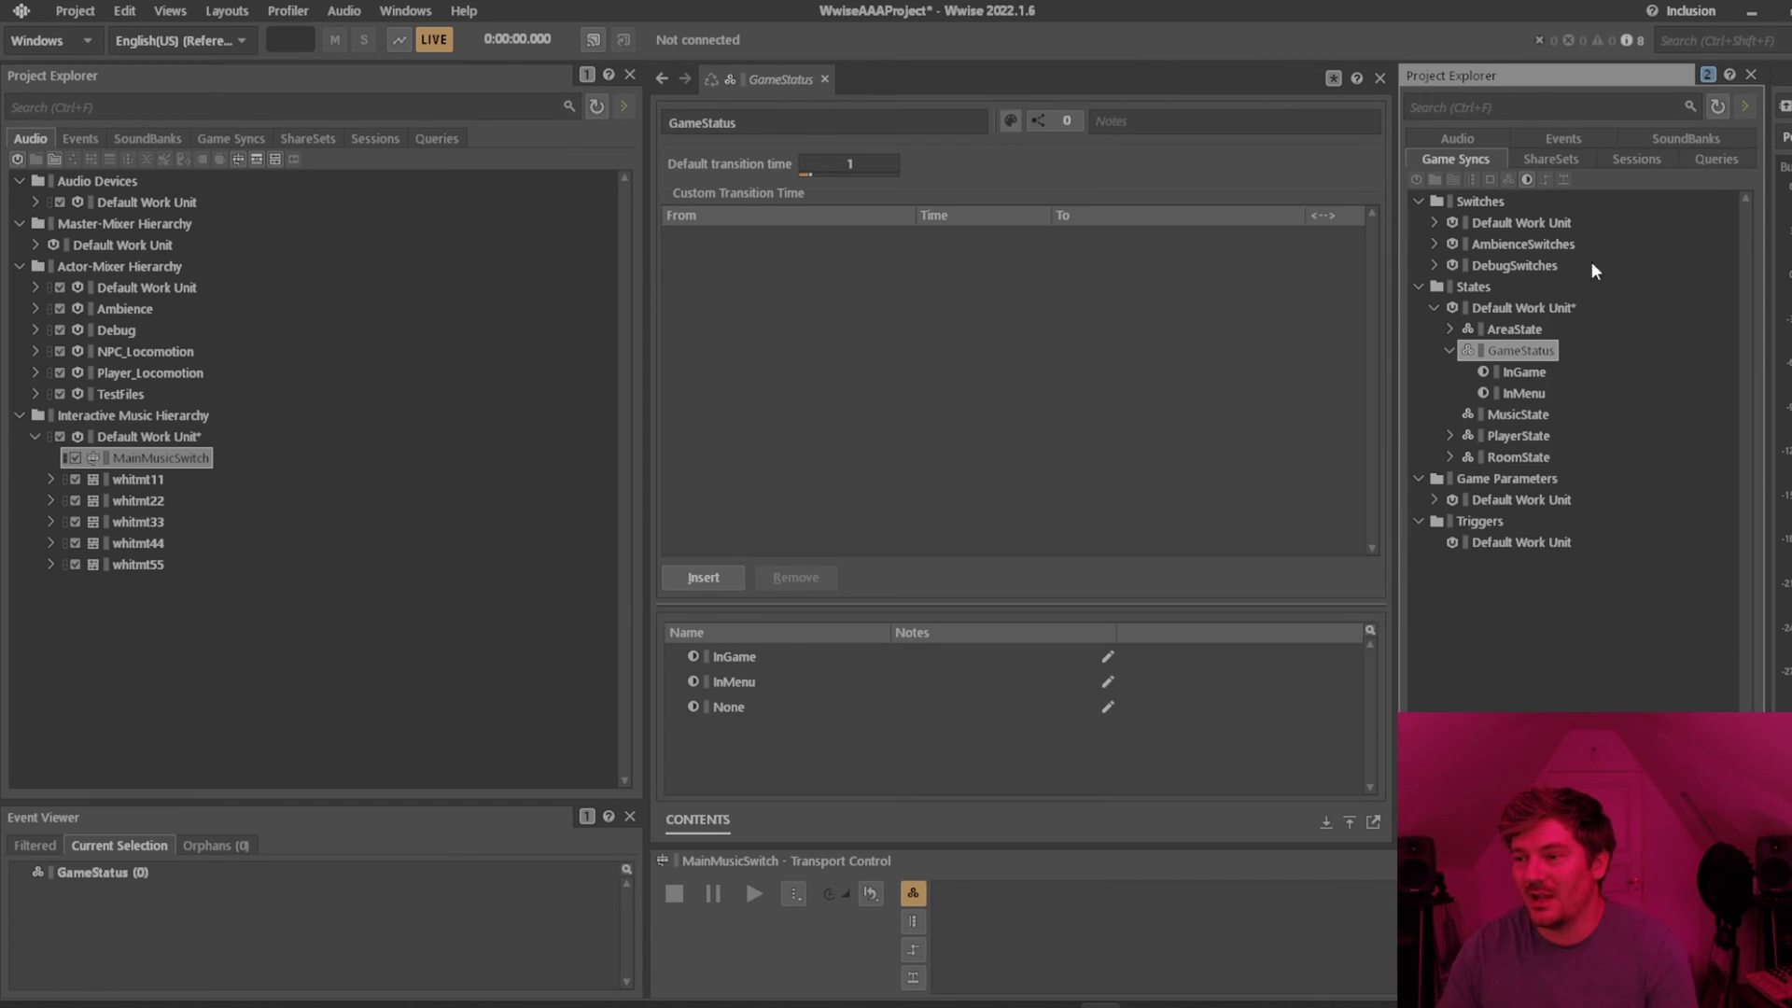
key(Down)
key(Down)
key(Up)
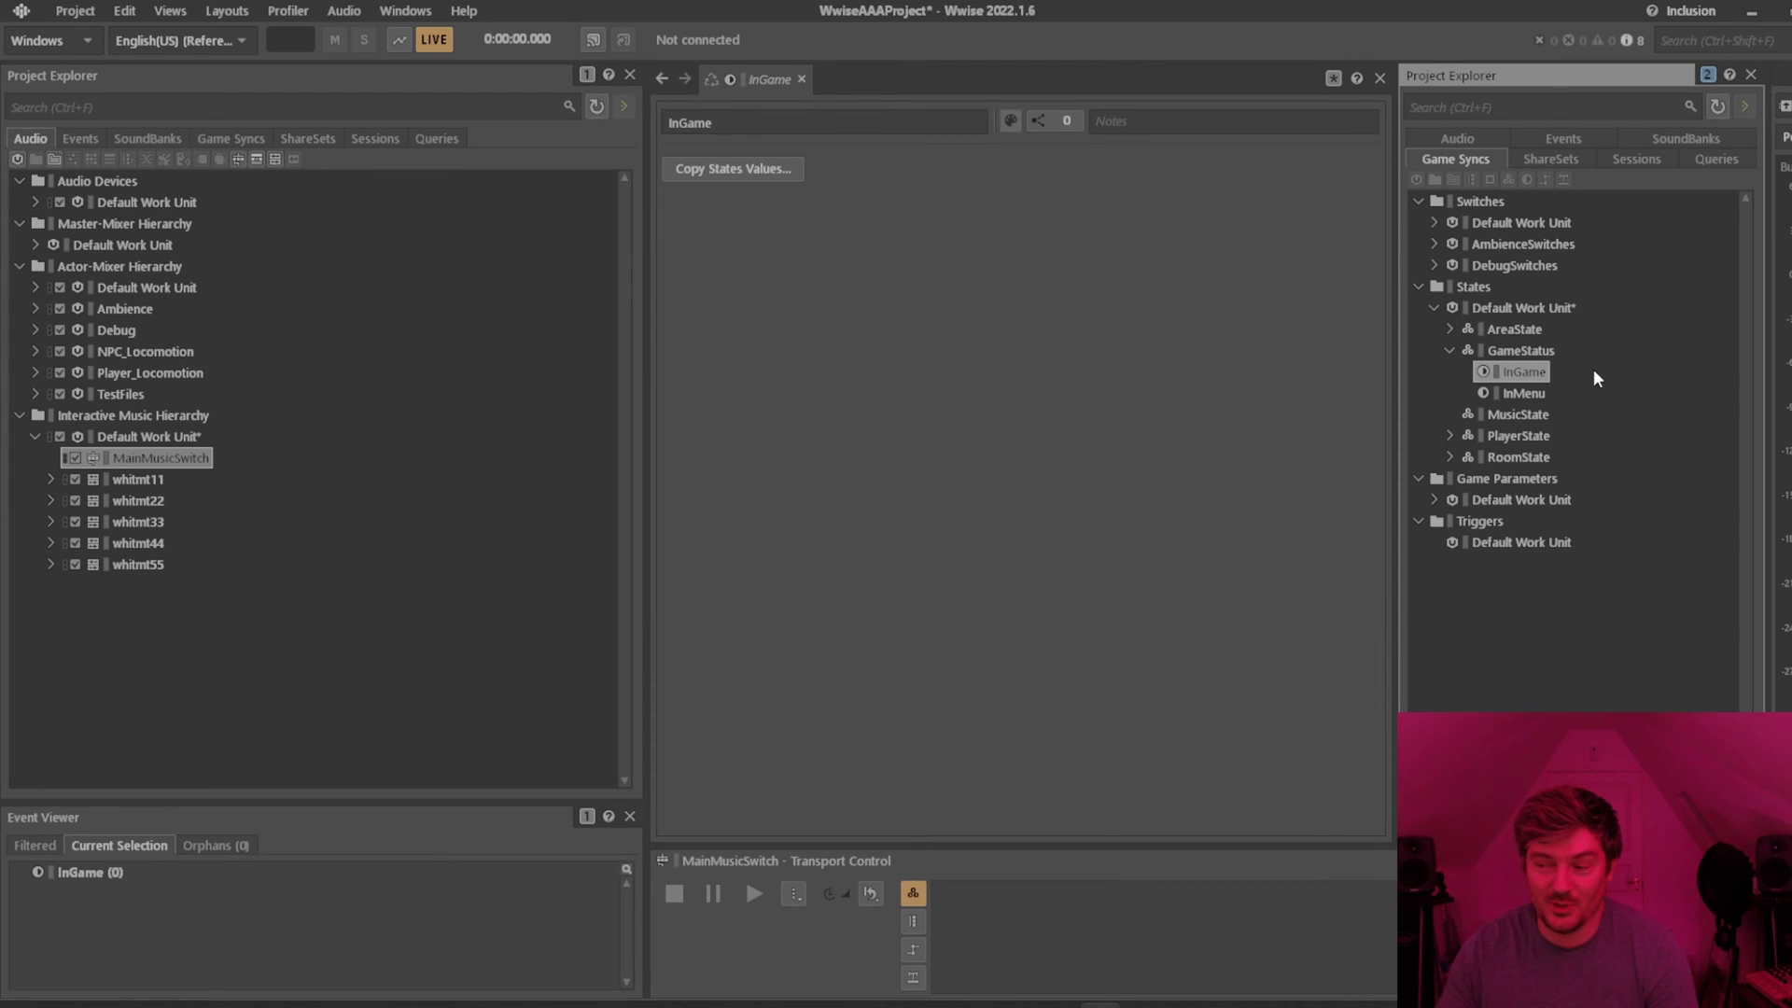
key(Down)
key(Up)
key(Up)
key(Left)
key(Up)
key(Right)
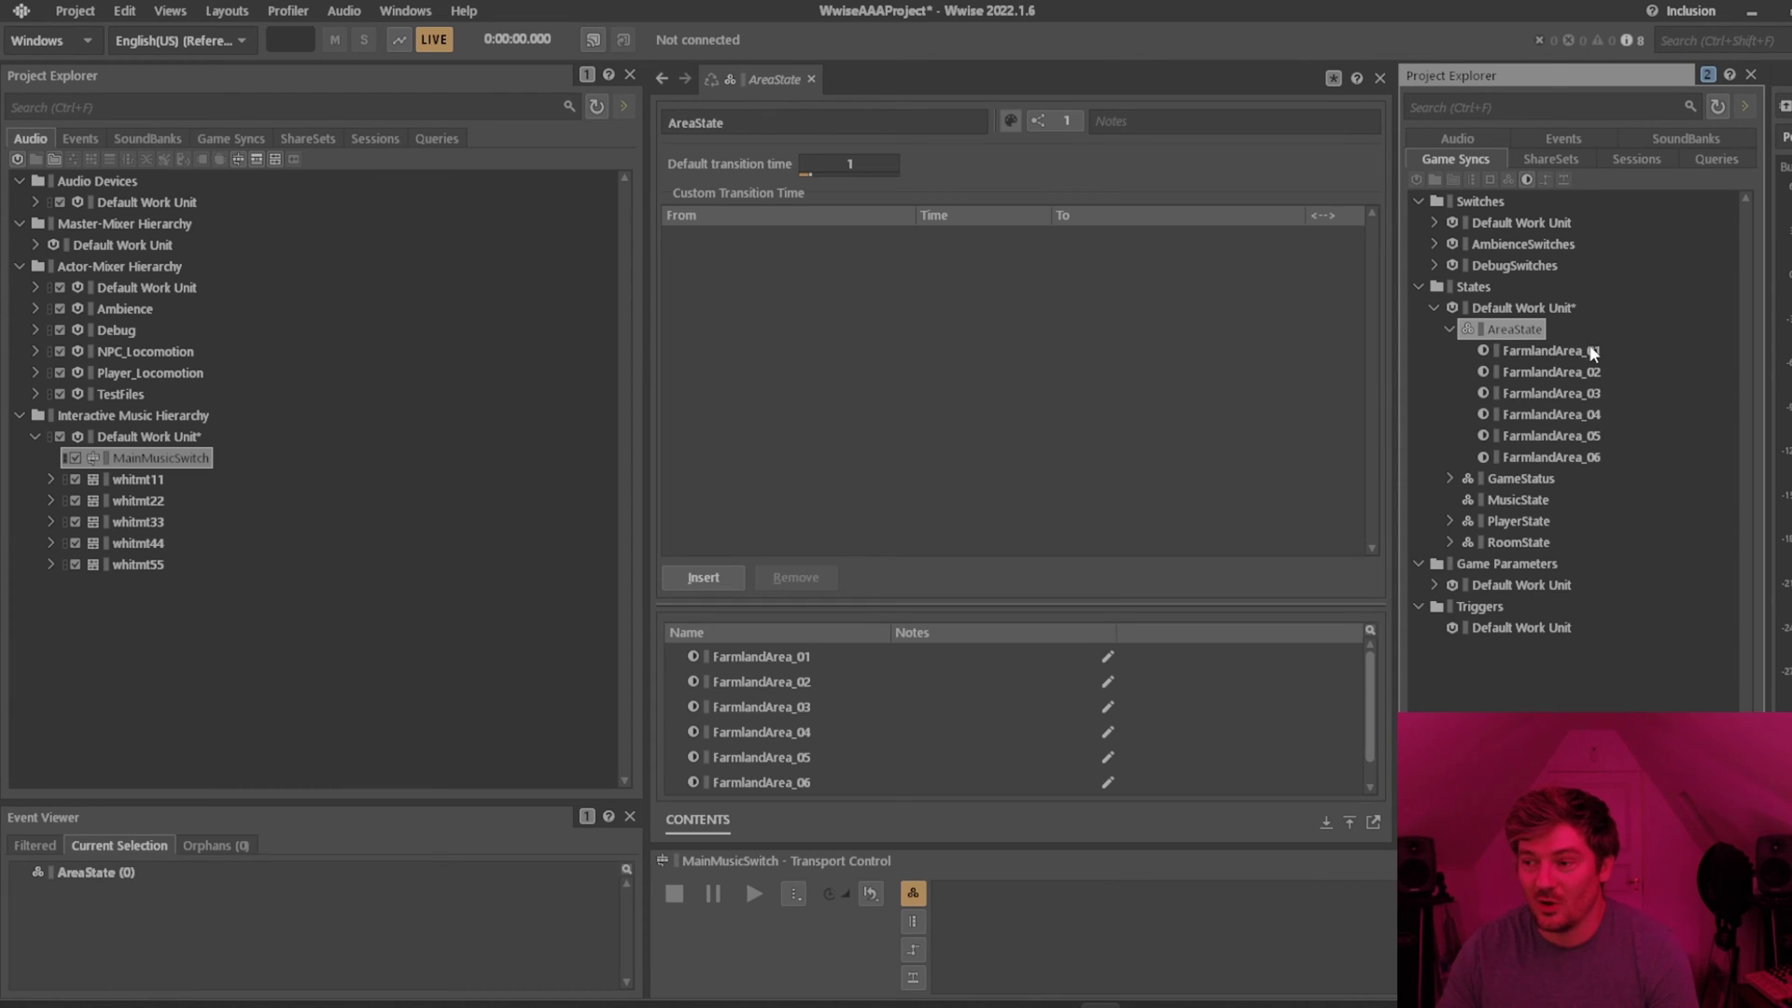
key(Left)
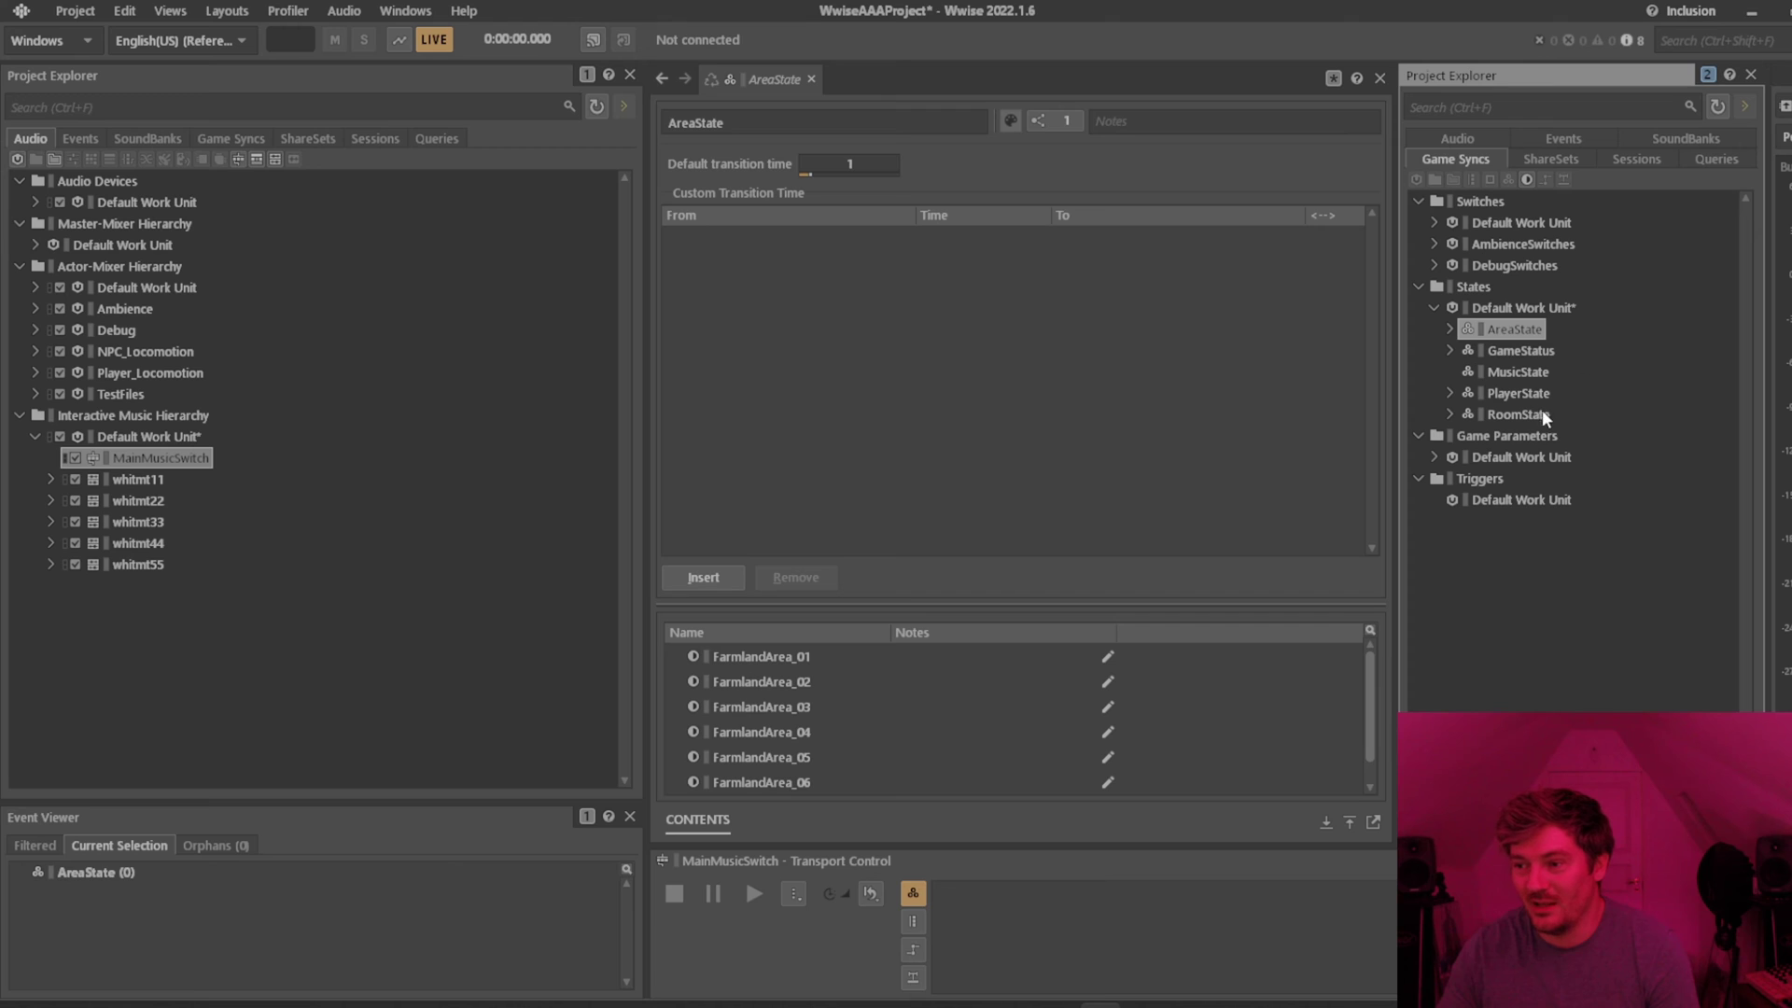
key(Down)
key(Down)
key(Down)
key(Right)
key(Down)
key(Down)
key(Down)
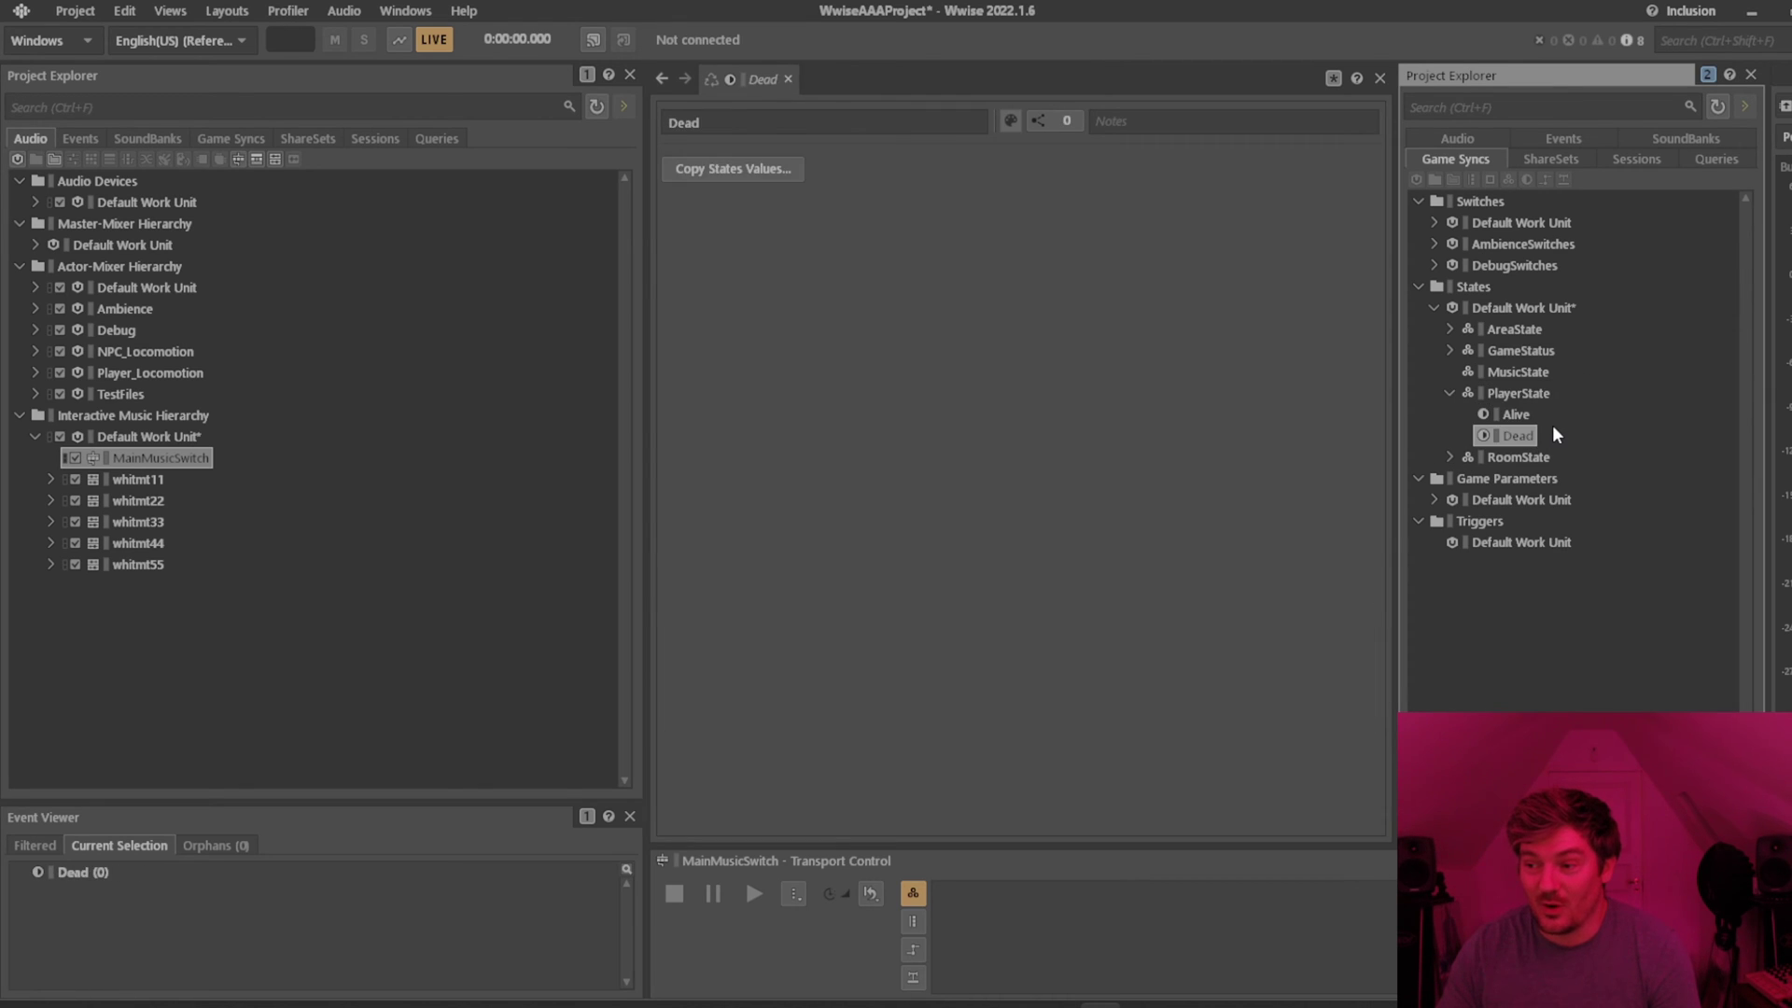
key(Right)
key(Left)
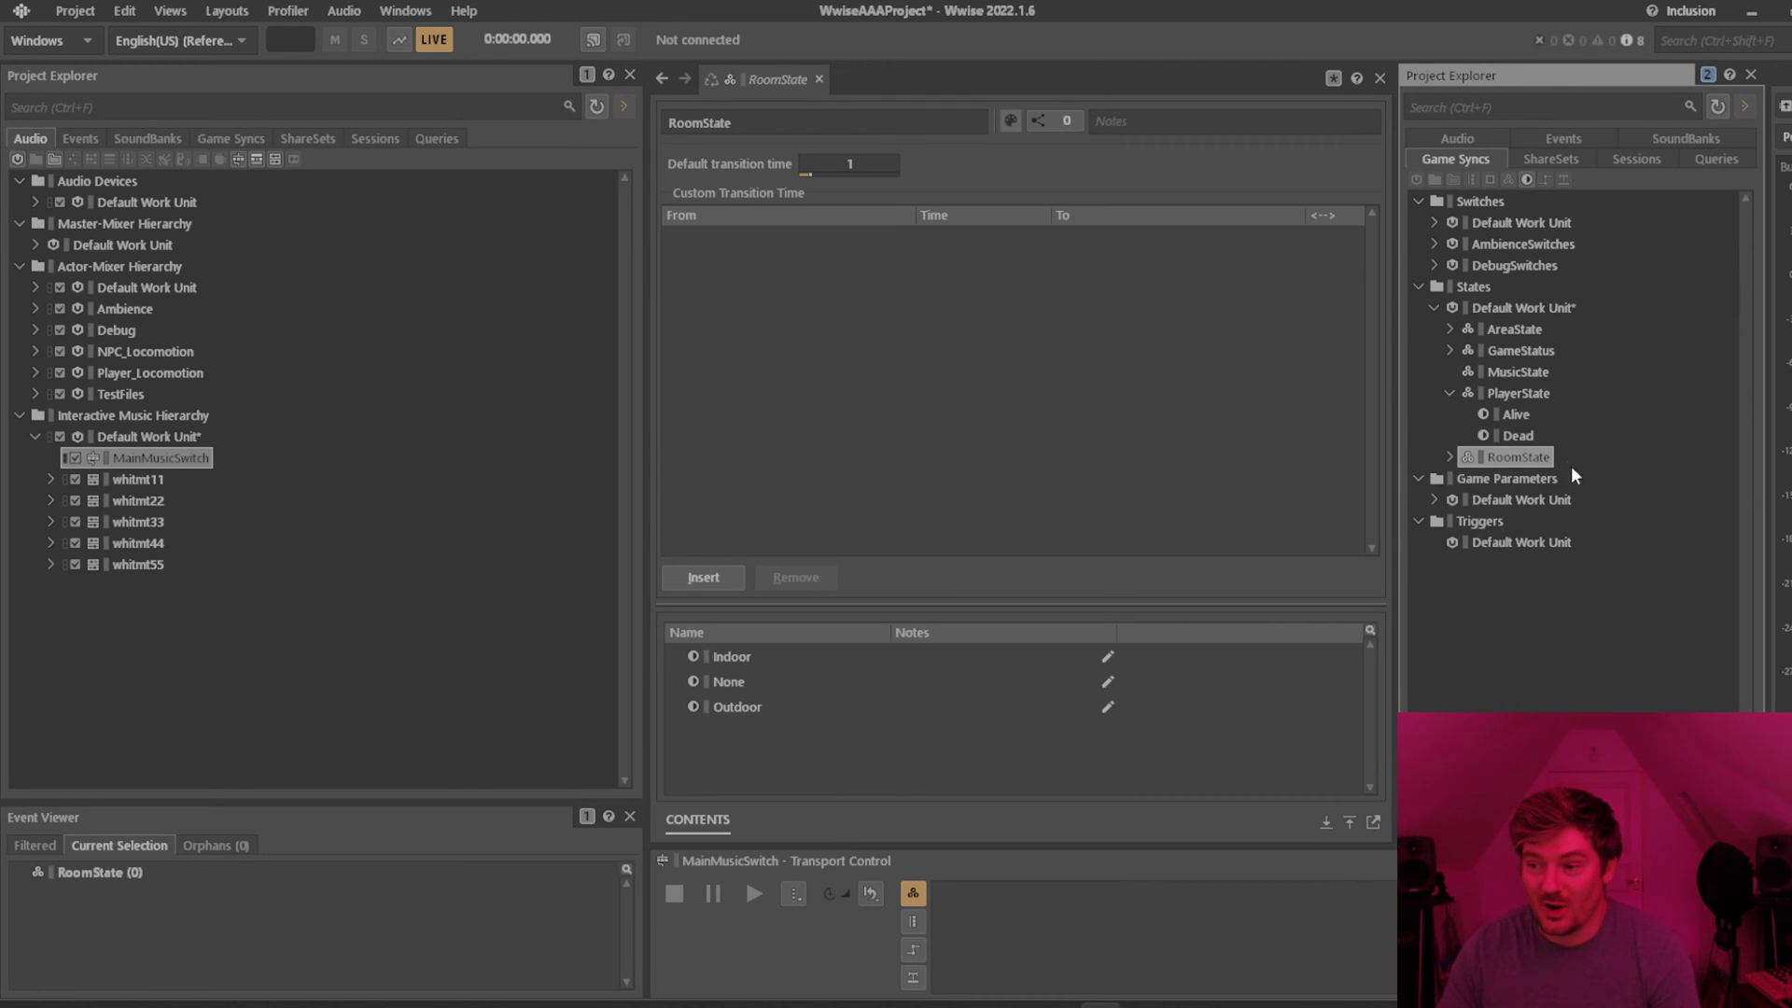
key(Up)
key(Left)
key(Left)
Select MusicState and check its options, then look over GameStatus and AreaState again.
click(1521, 370)
right_click(1517, 367)
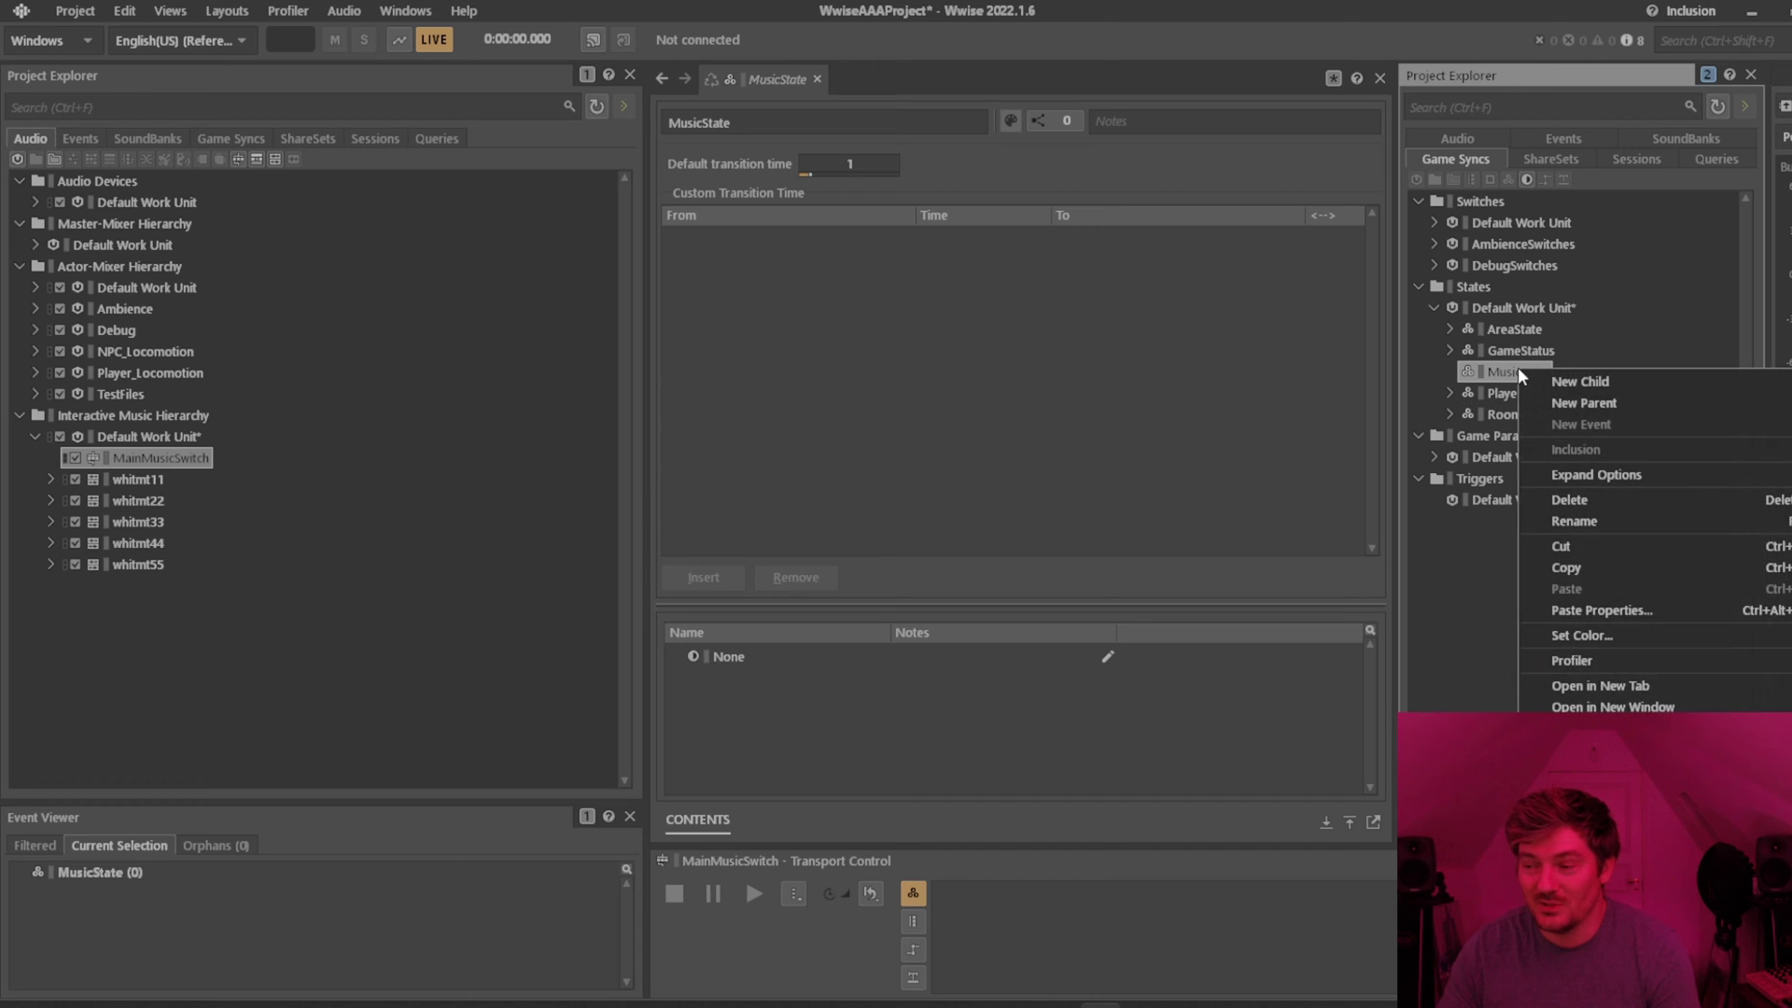
key(Escape)
key(Up)
click(1531, 370)
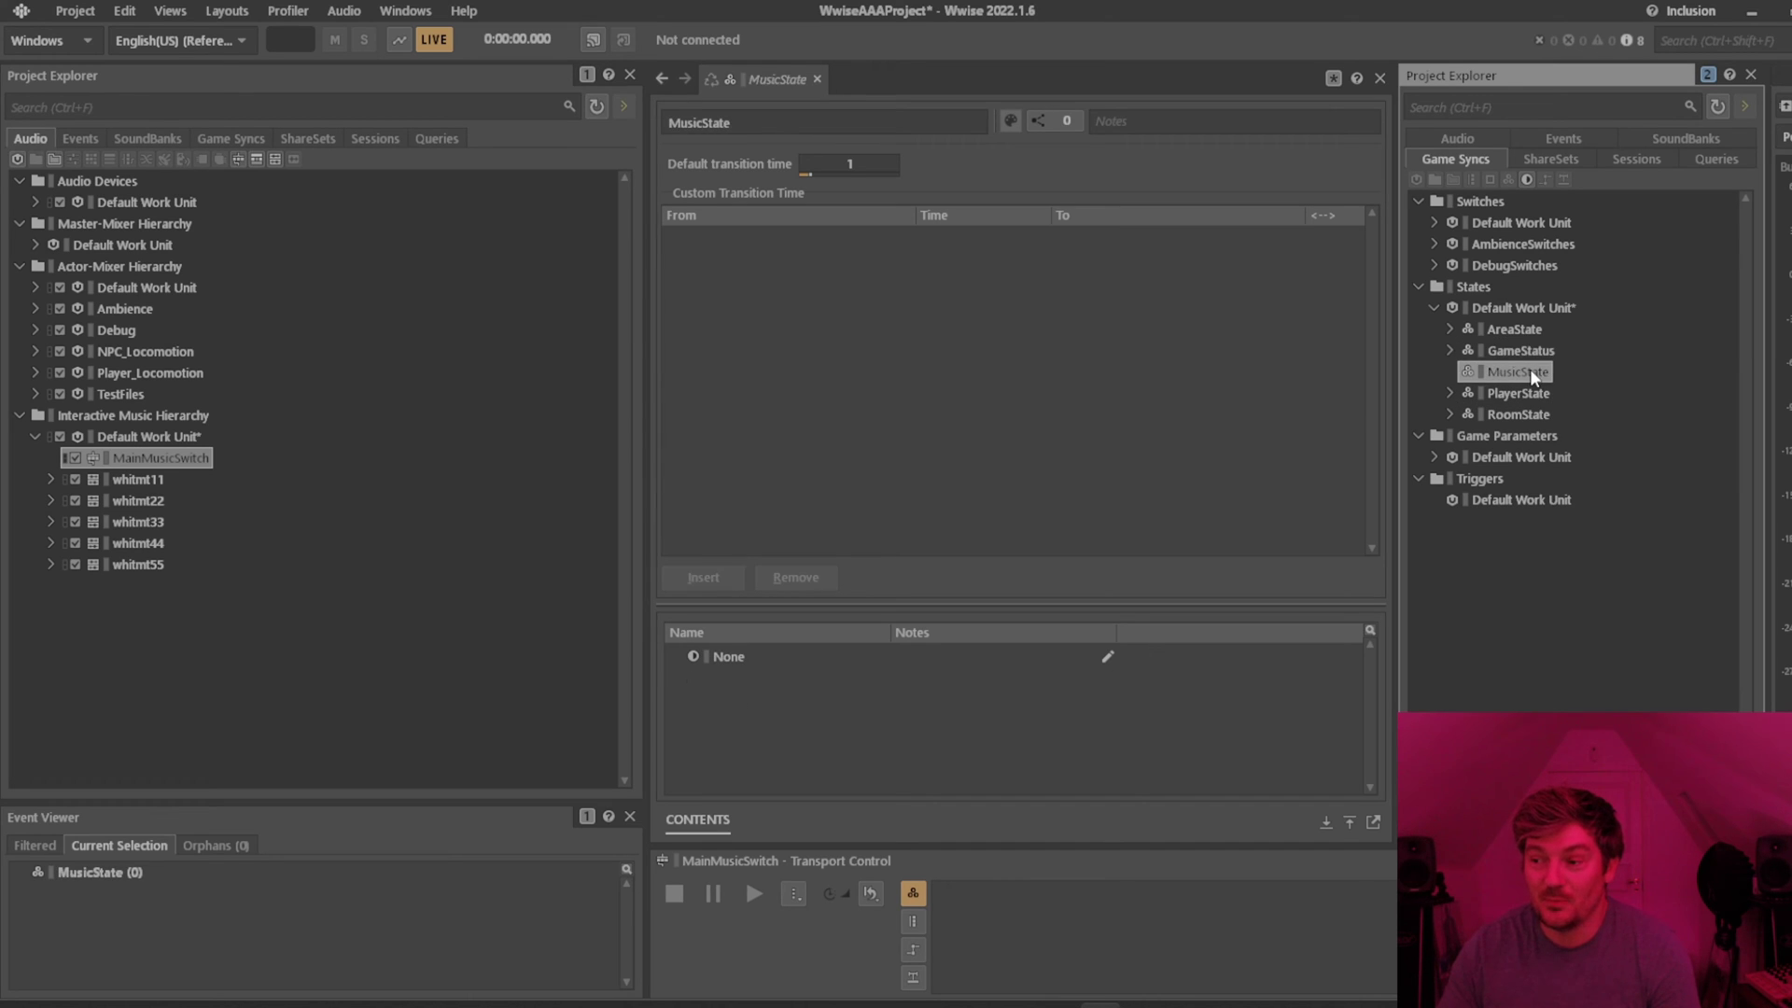
right_click(1531, 369)
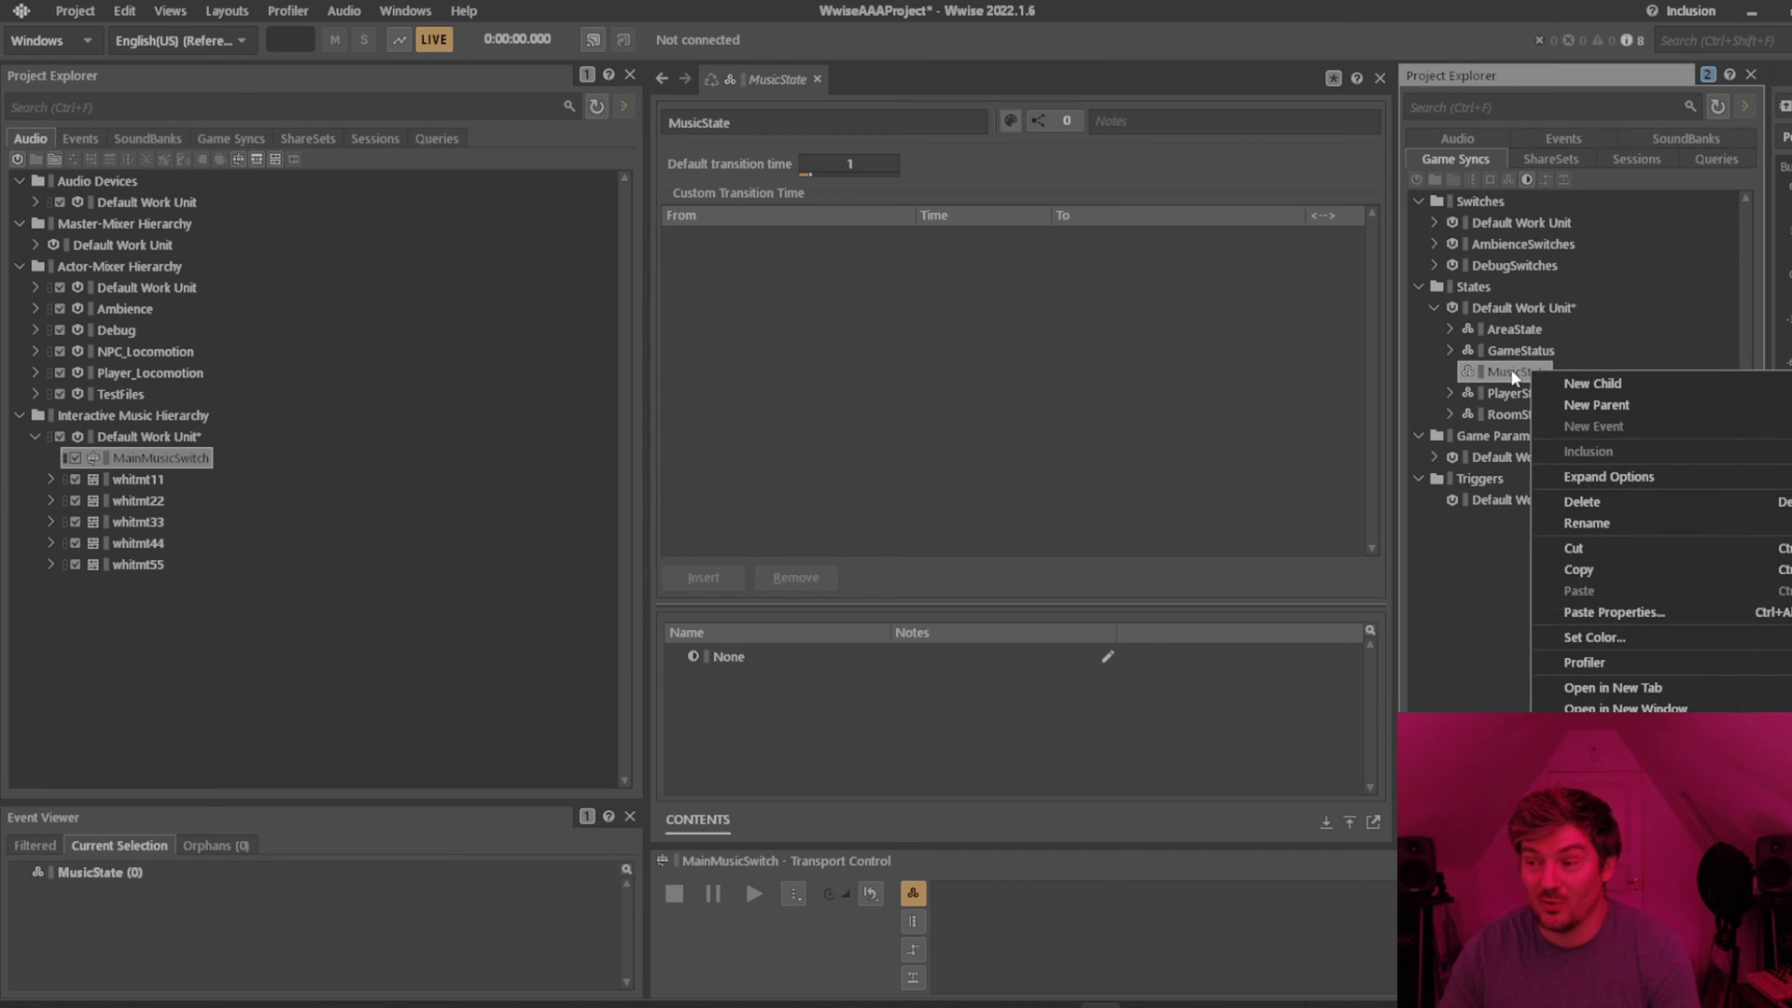
key(Escape)
key(Up)
key(Right)
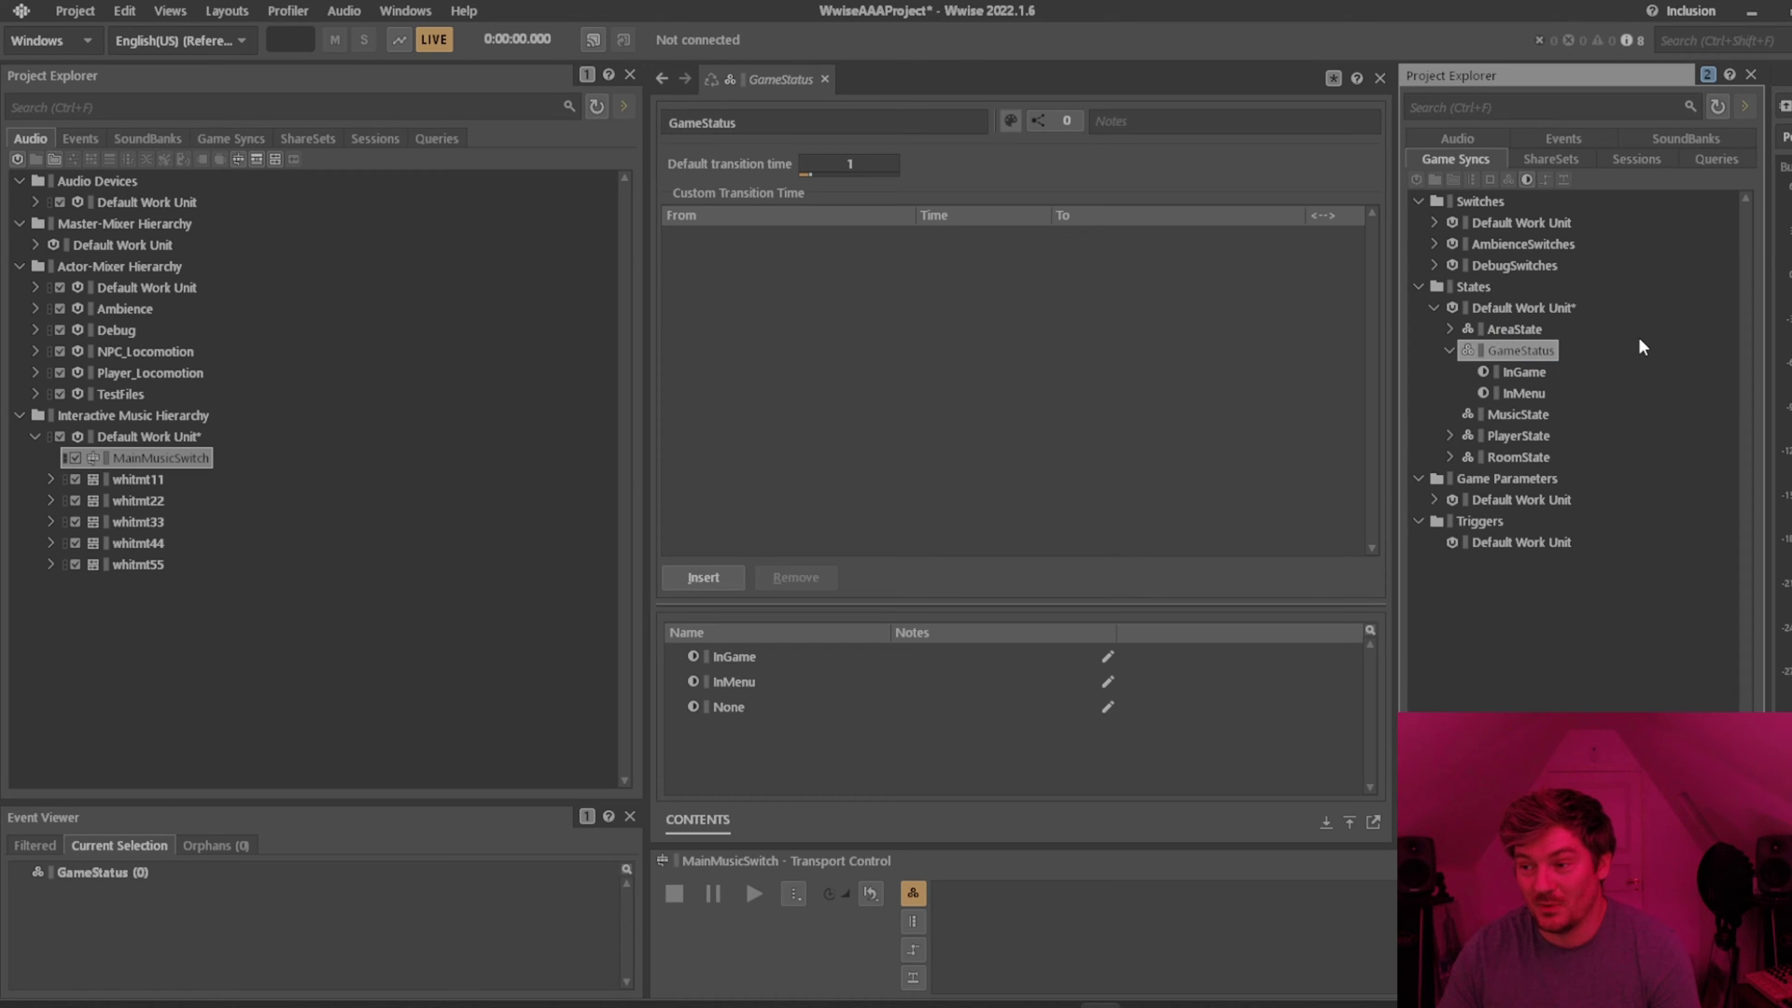
key(Down)
key(Up)
key(Up)
key(Right)
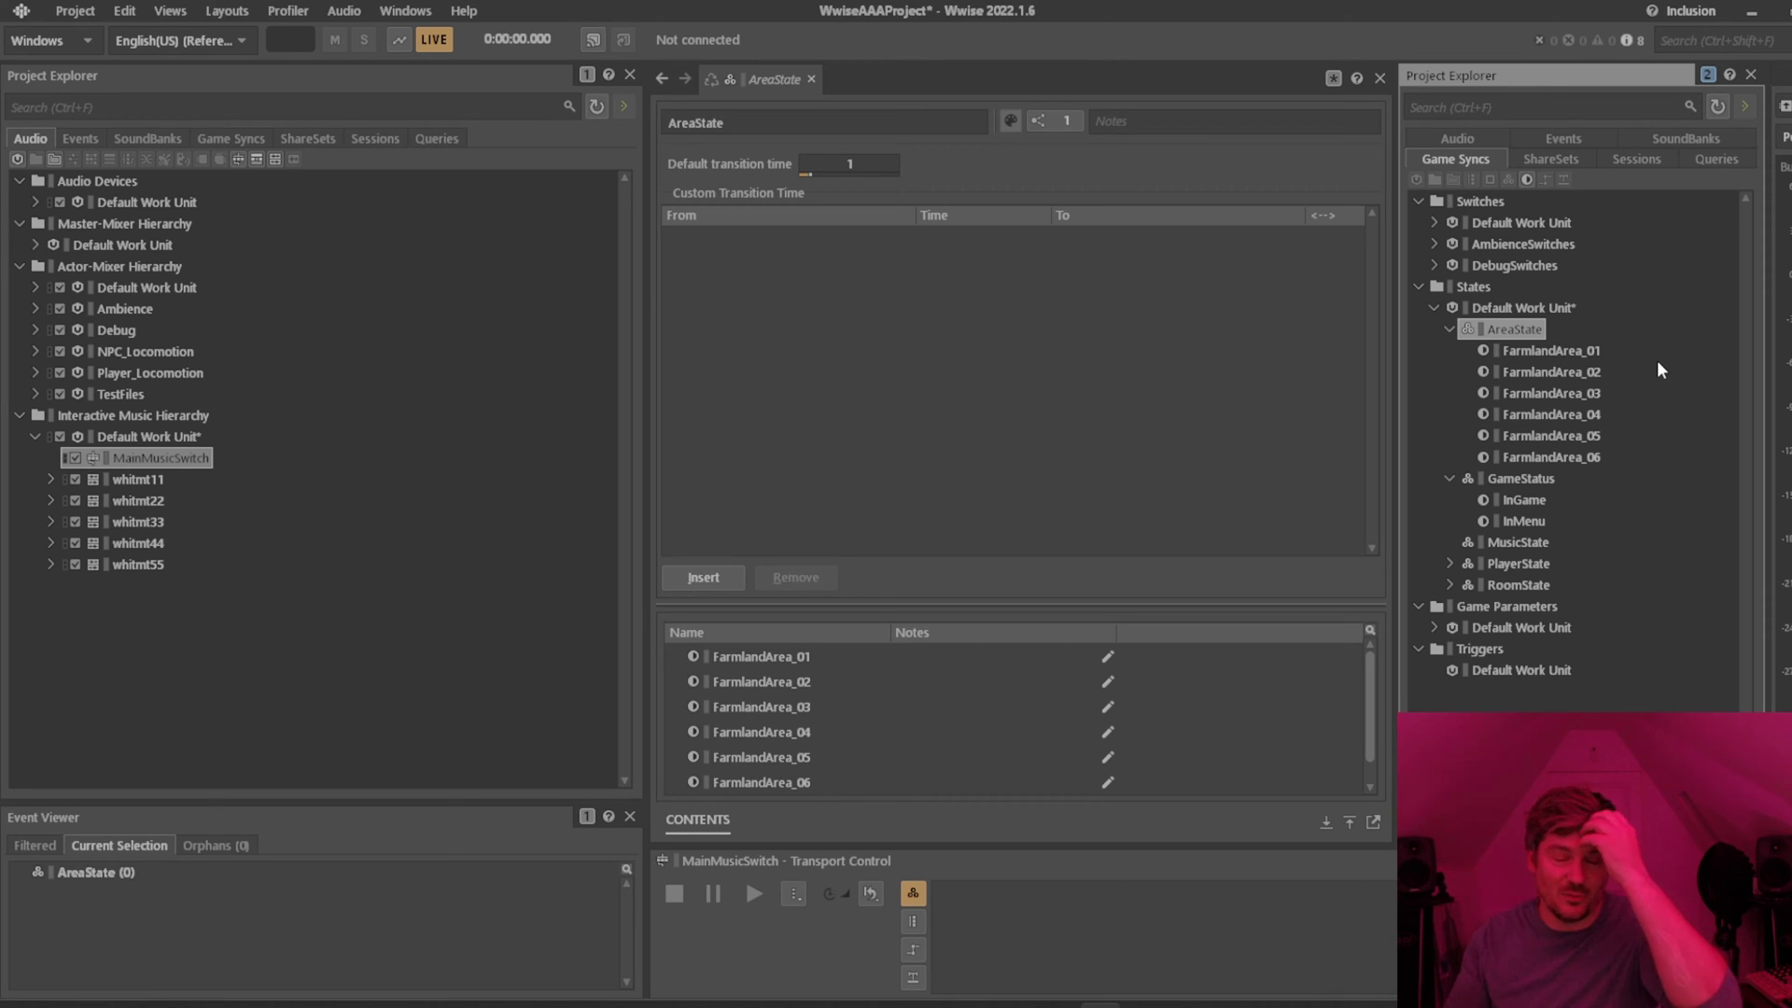
key(Left)
double_click(1530, 350)
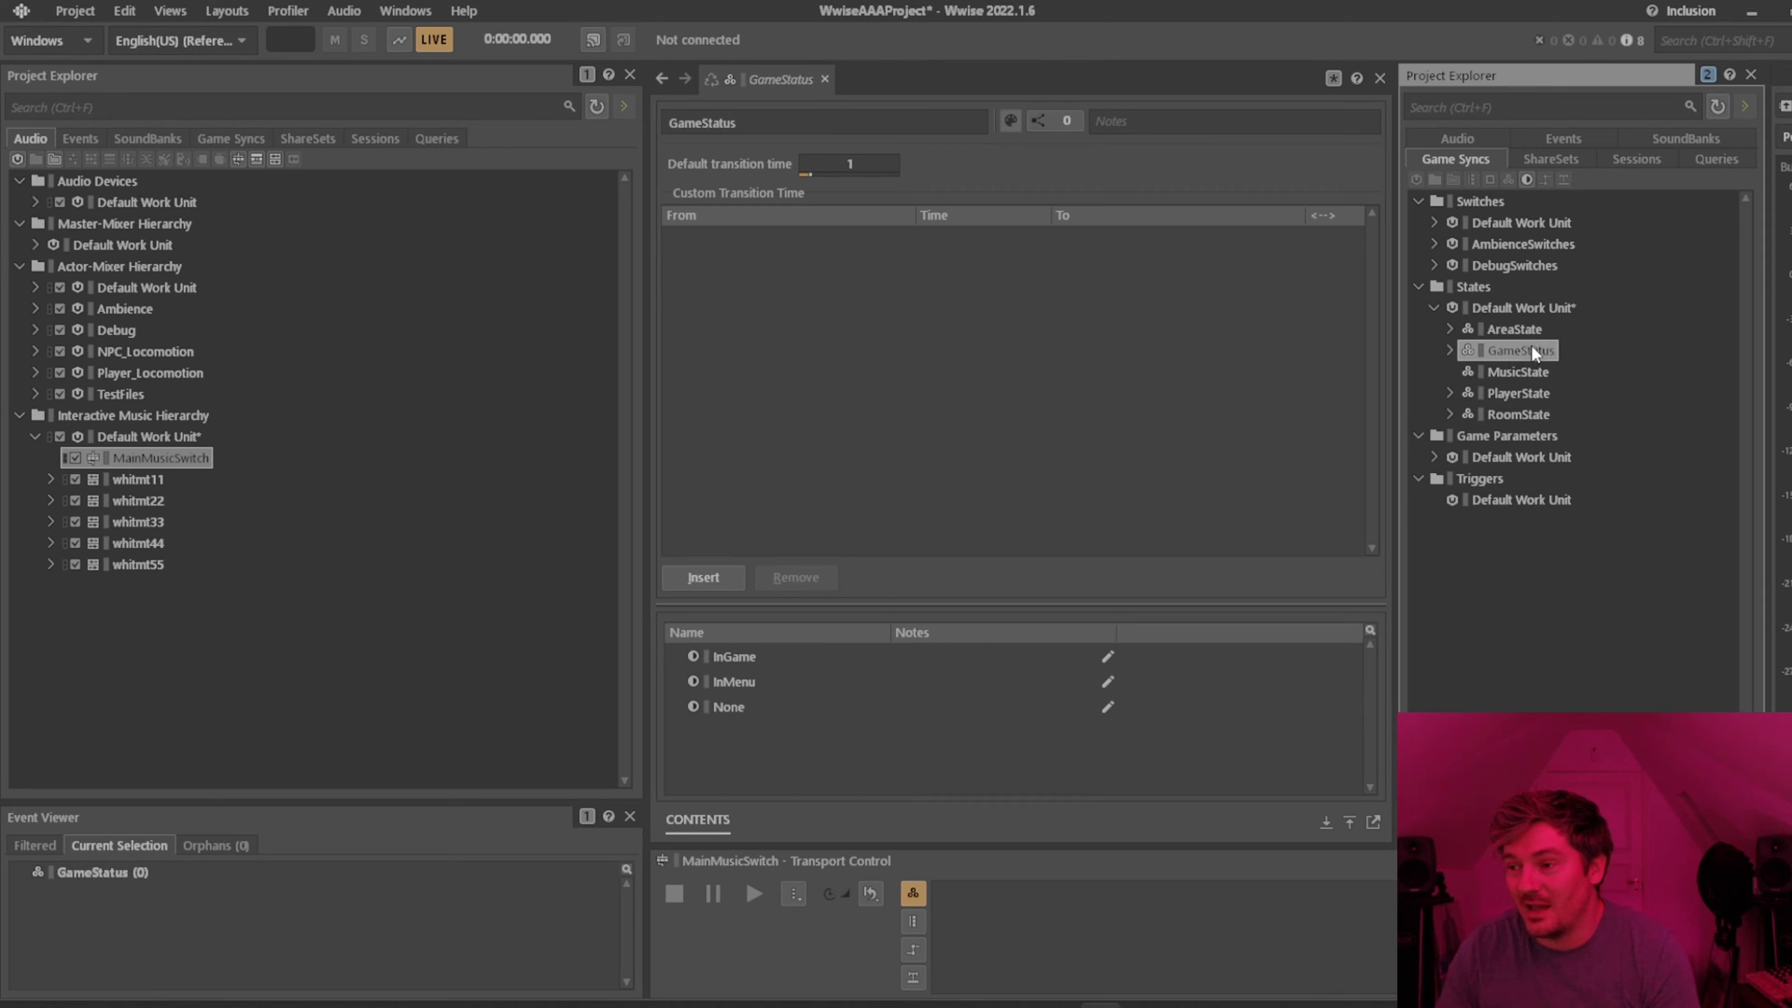
Add a state named Ambient under MusicState.
right_click(1517, 372)
mouse_move(1600, 386)
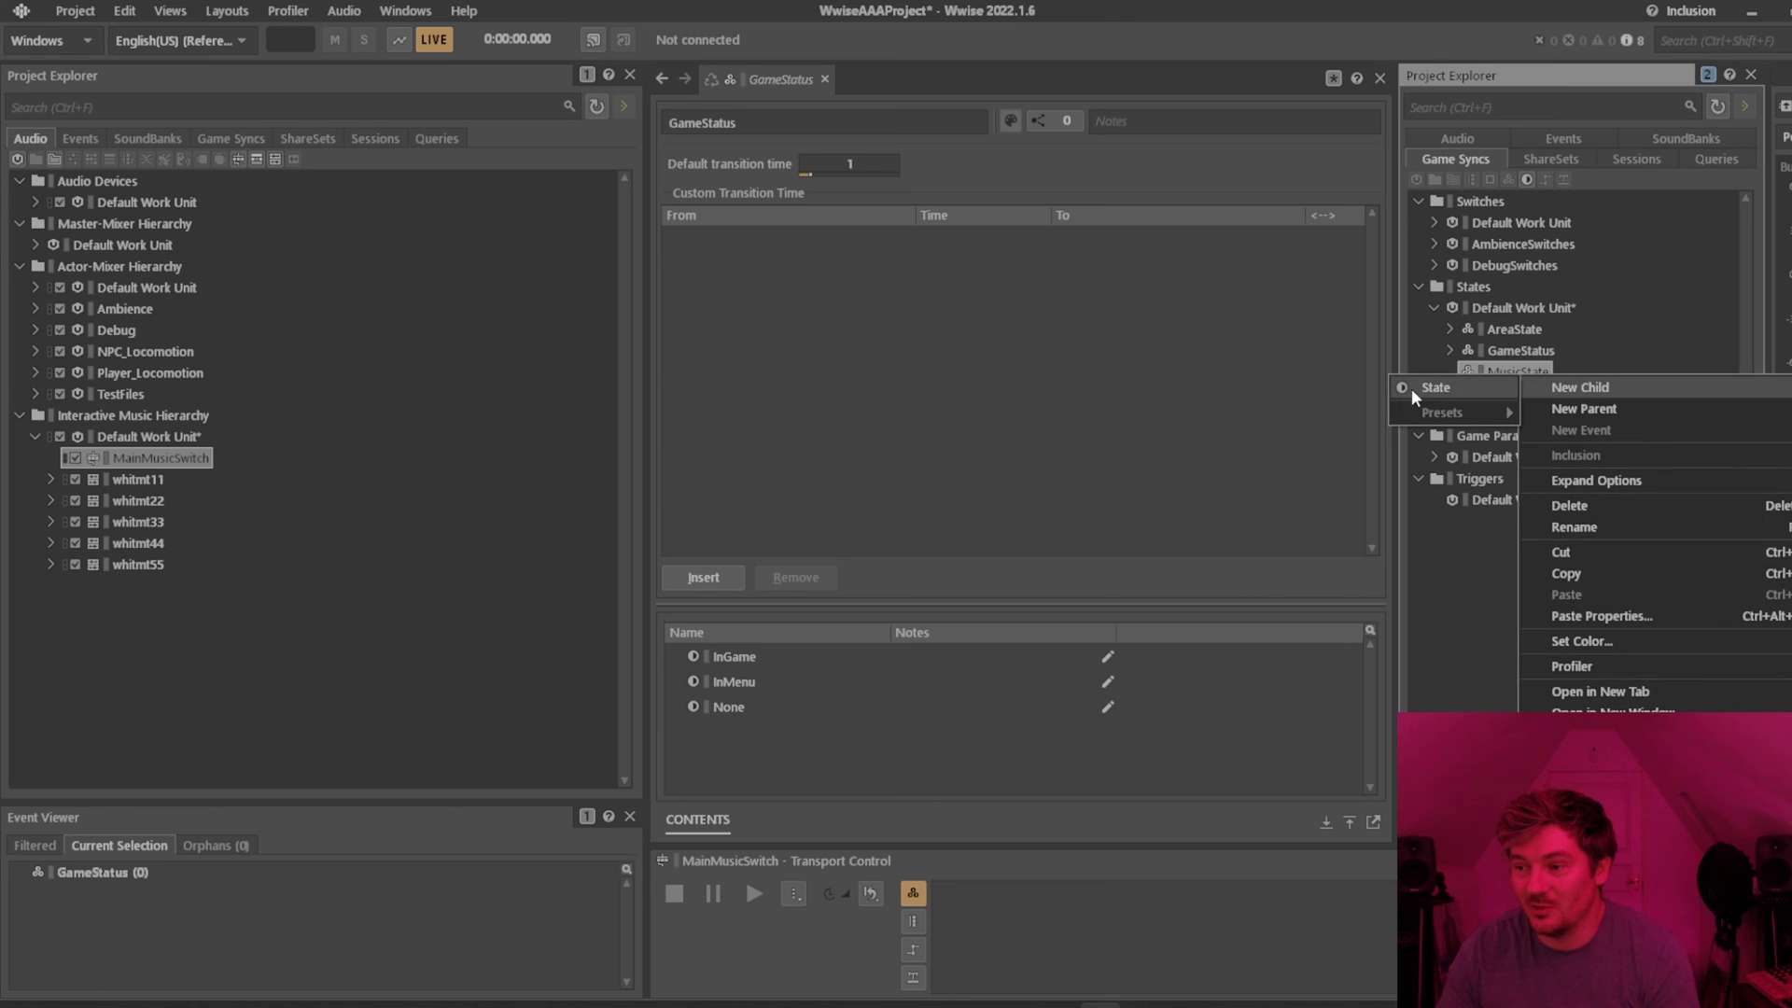
click(1411, 389)
text(Ambient)
key(Return)
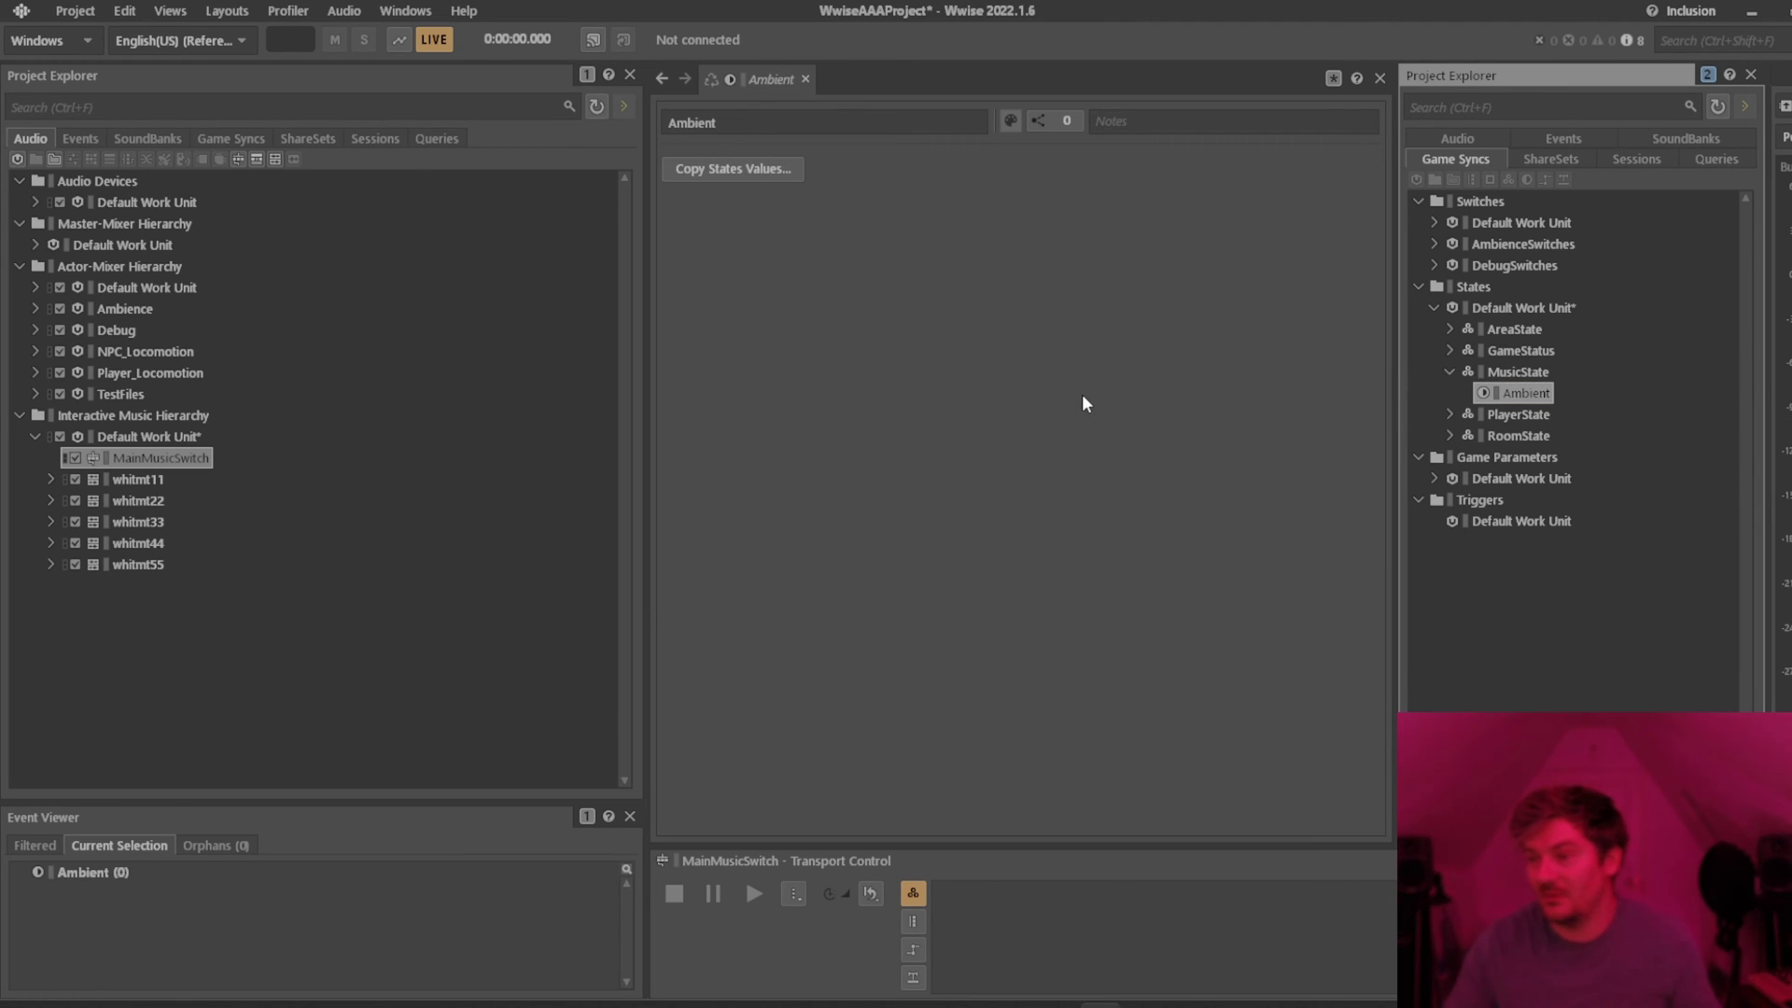
Duplicate Ambient and rename the copy Combat.
key(ctrl+d)
key(F2)
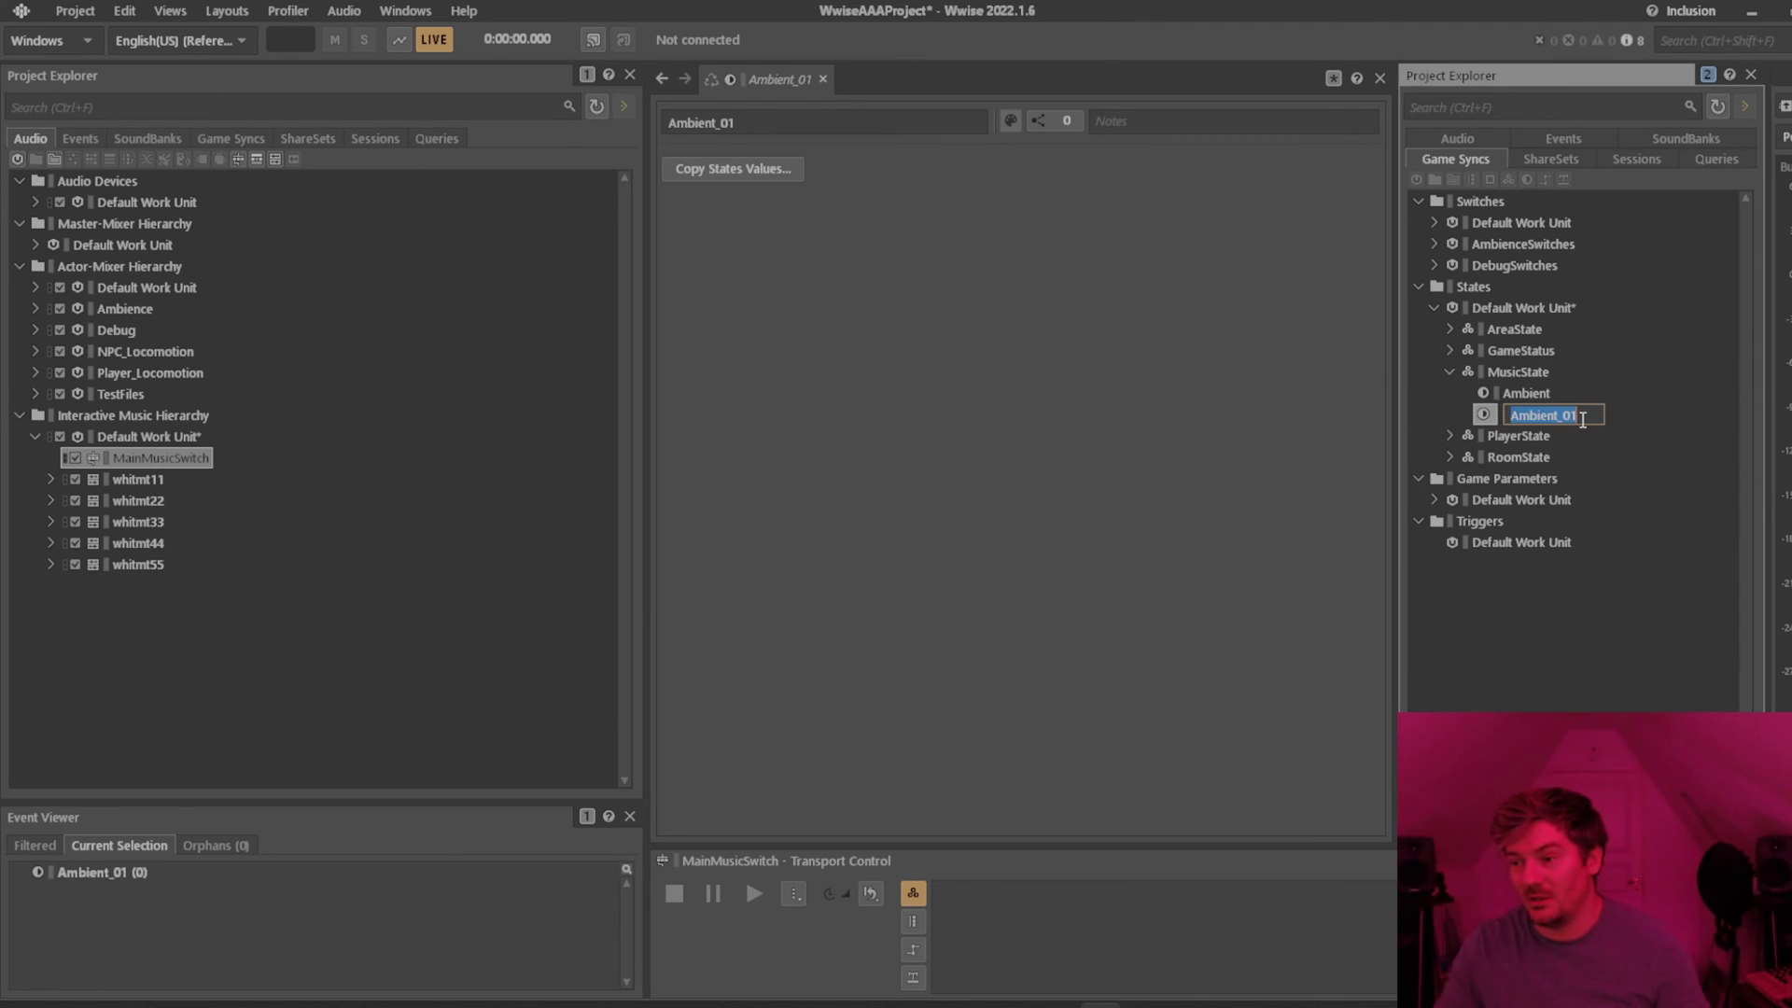
text(combat)
key(Return)
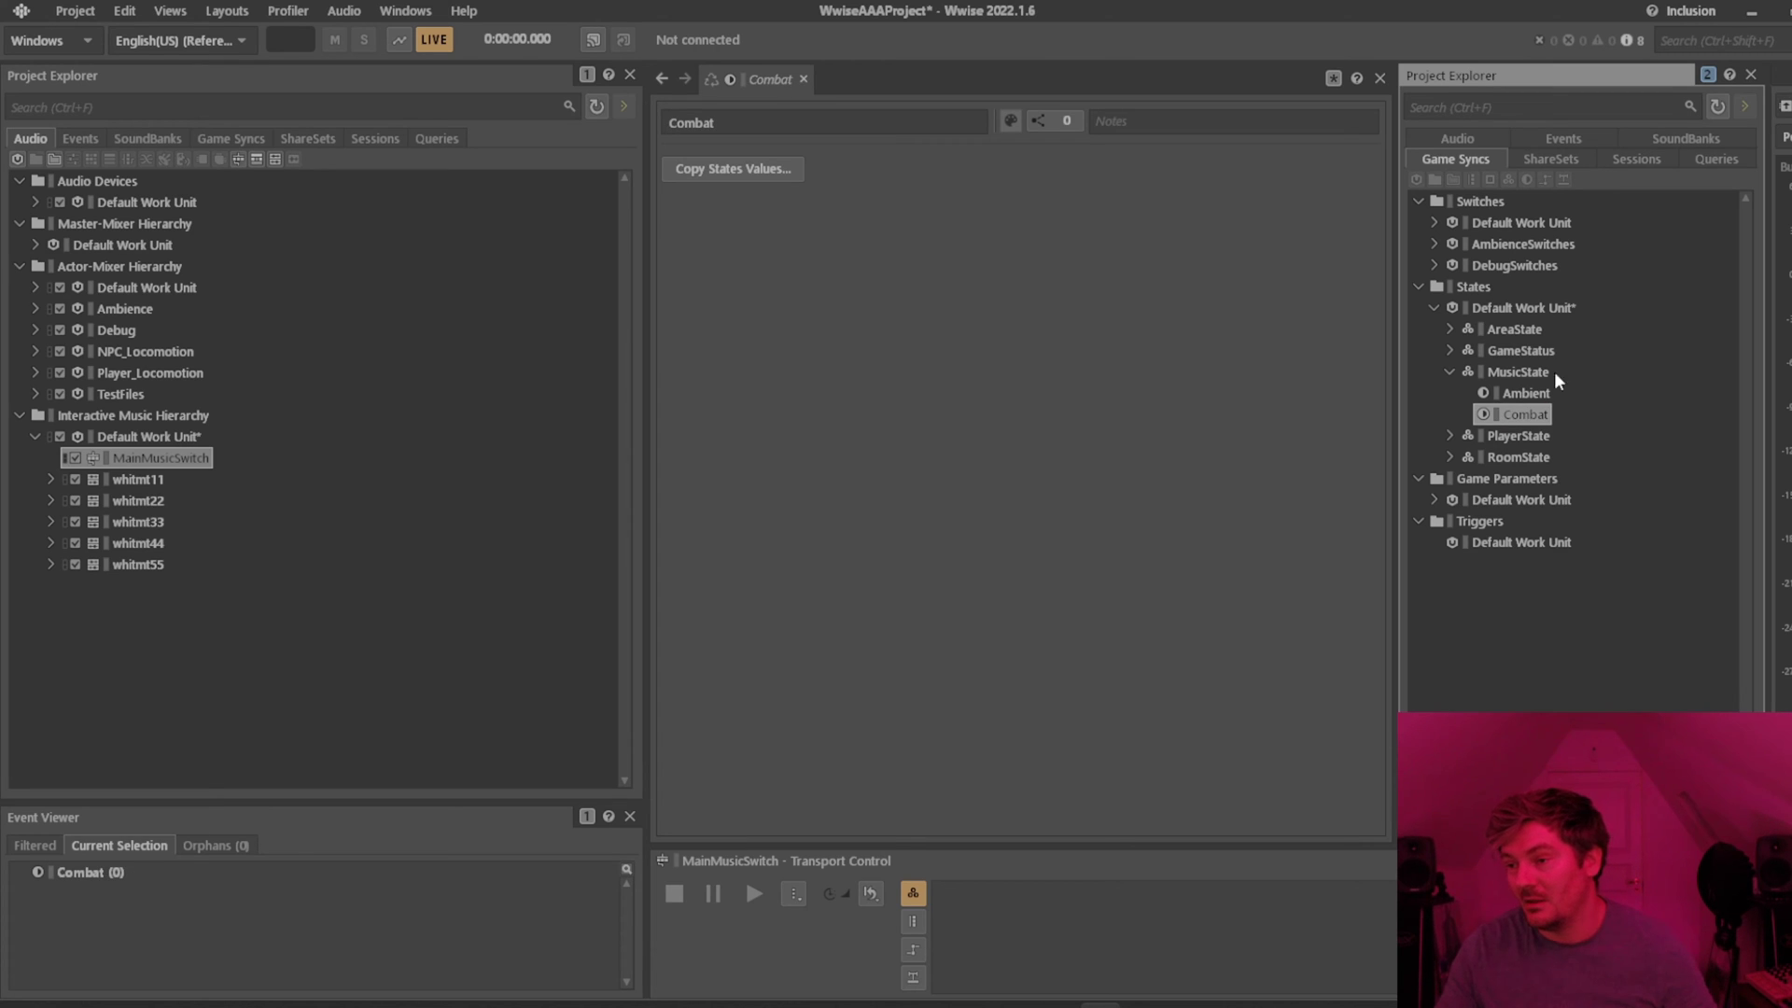
click(1538, 374)
click(1531, 414)
Delete the accidental Combat_01 duplicate and open the Ambient state.
key(ctrl+d)
key(F2)
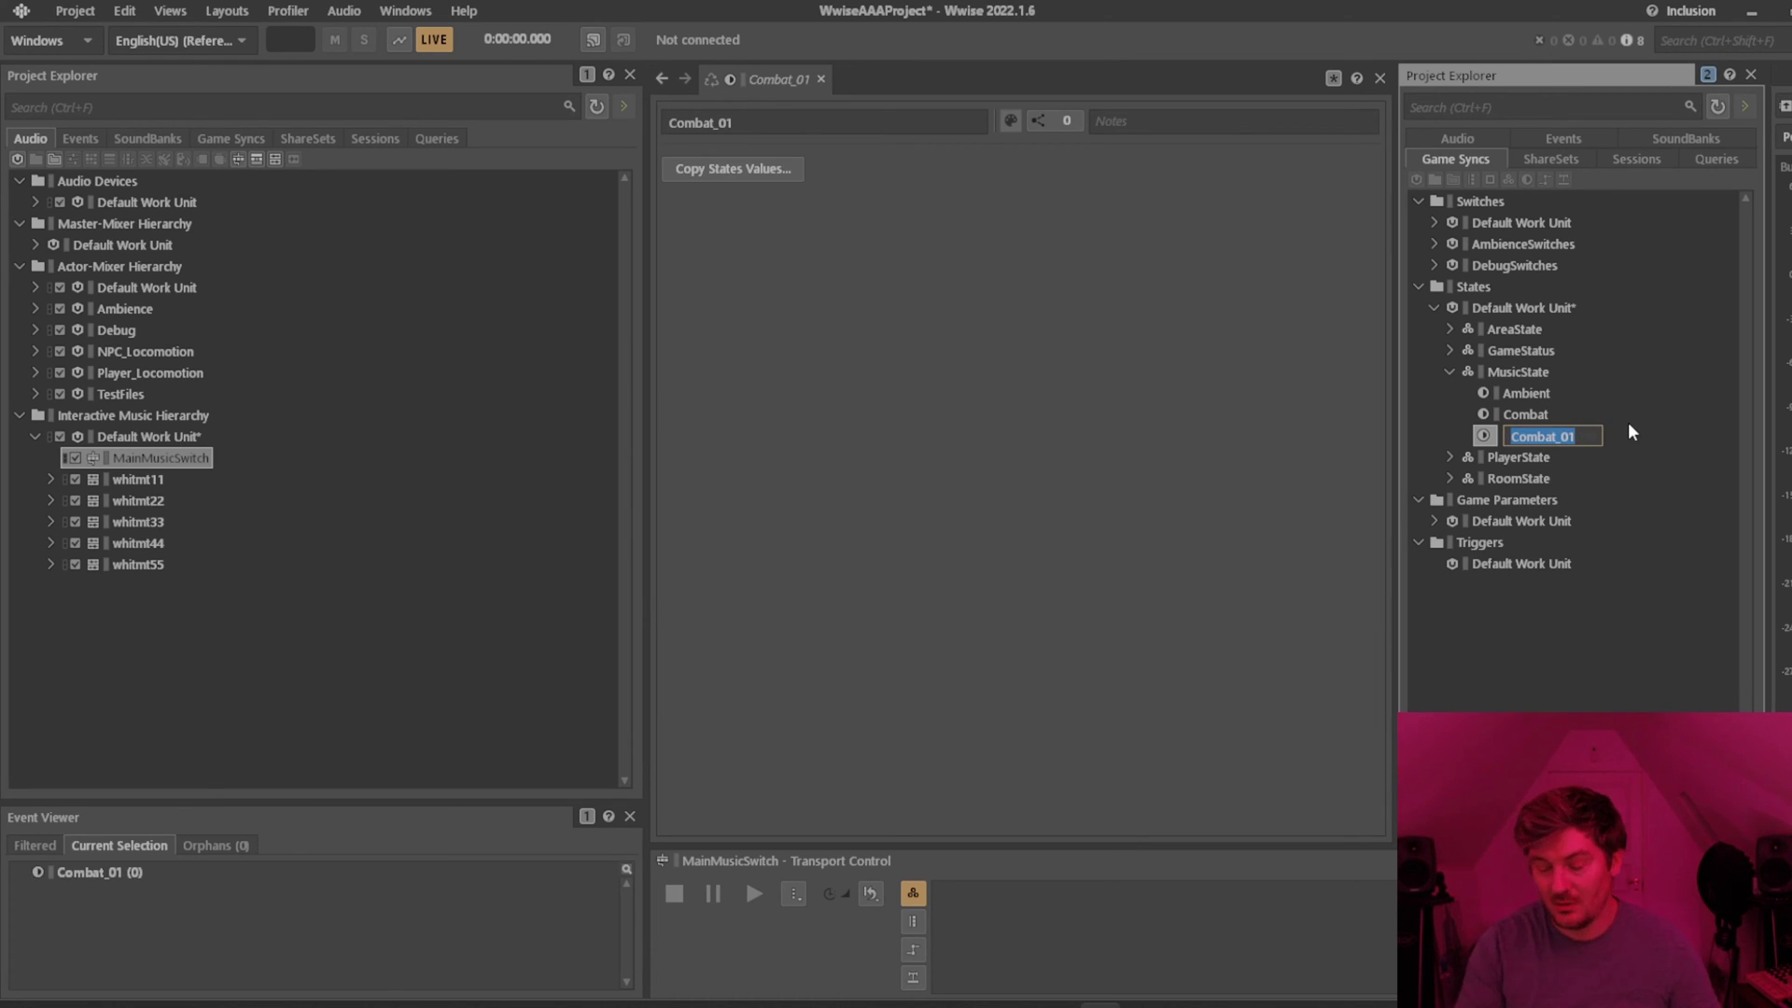
text(Post)
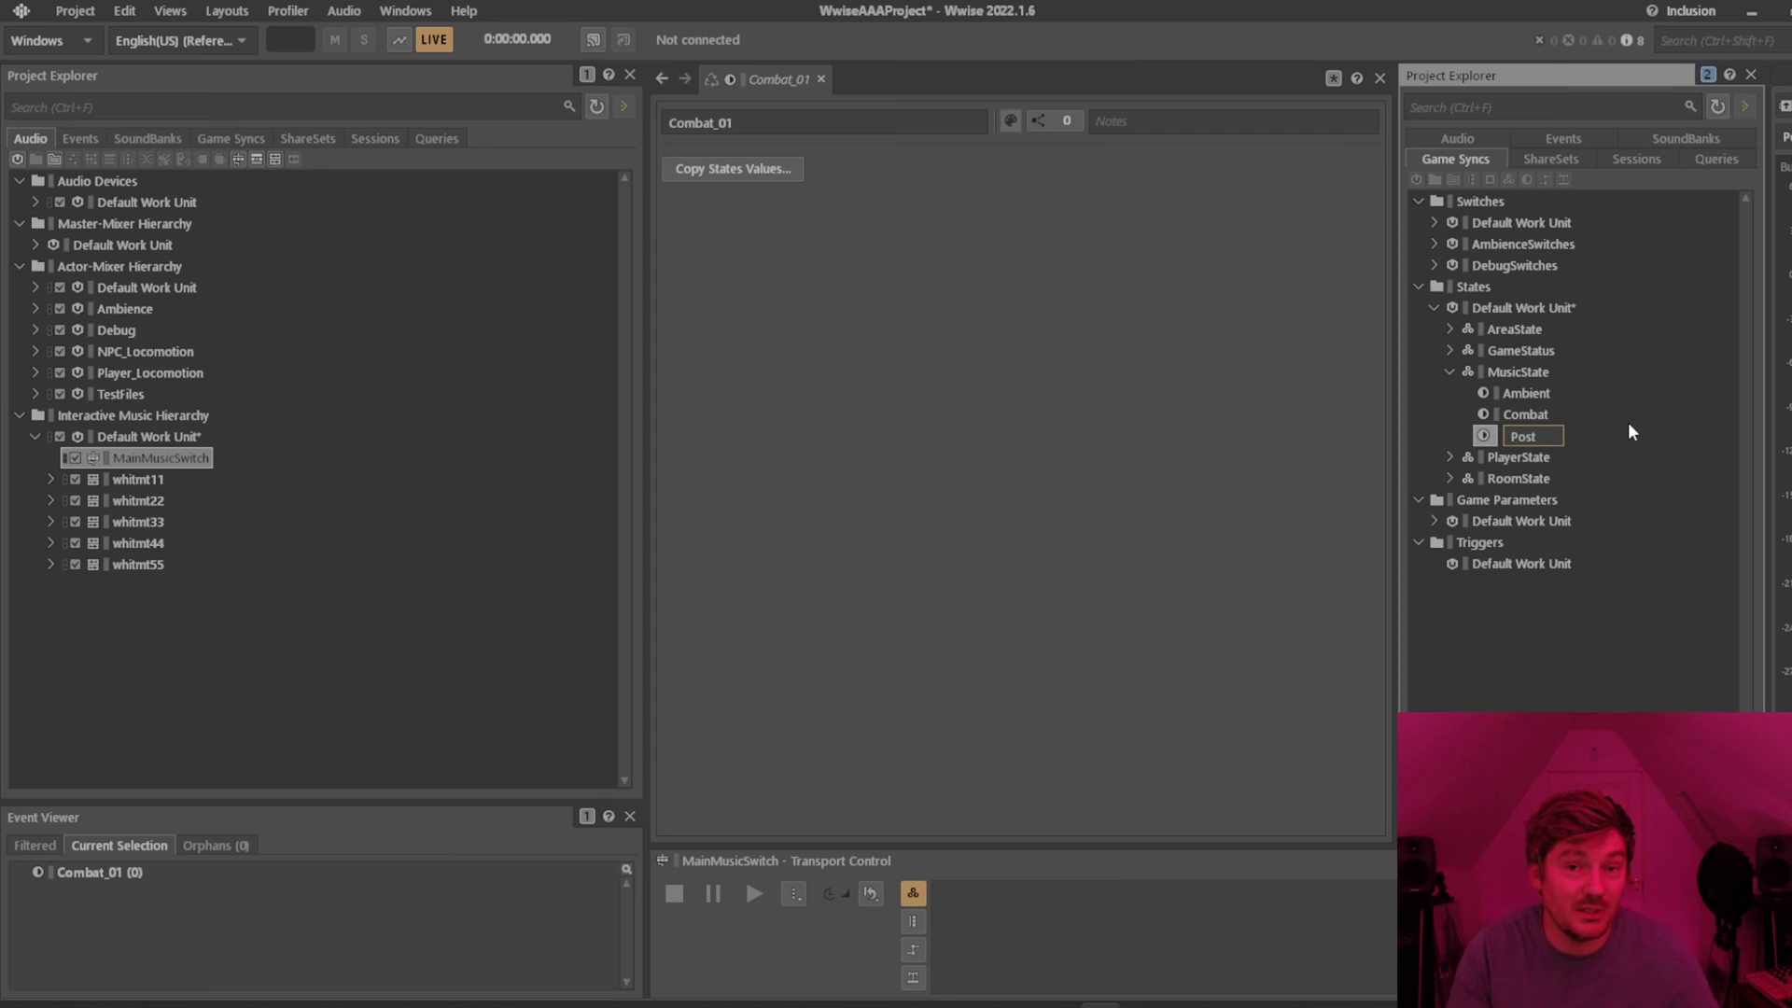
key(Escape)
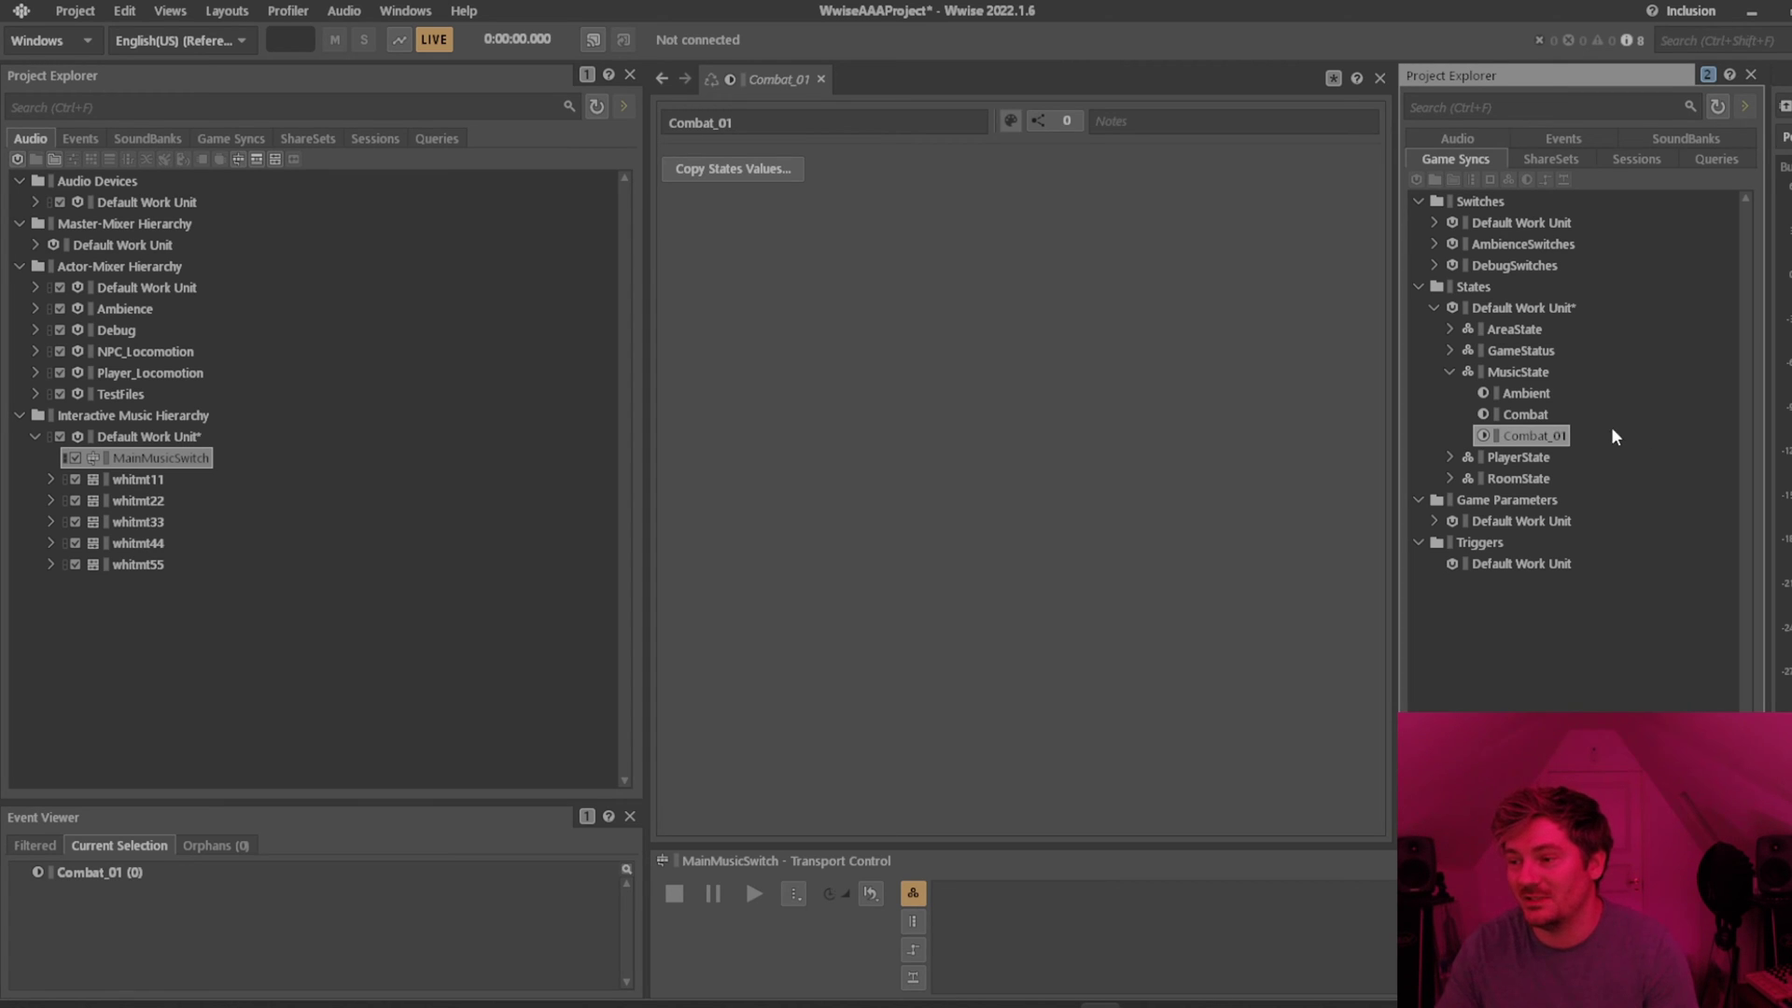
key(Delete)
click(1527, 393)
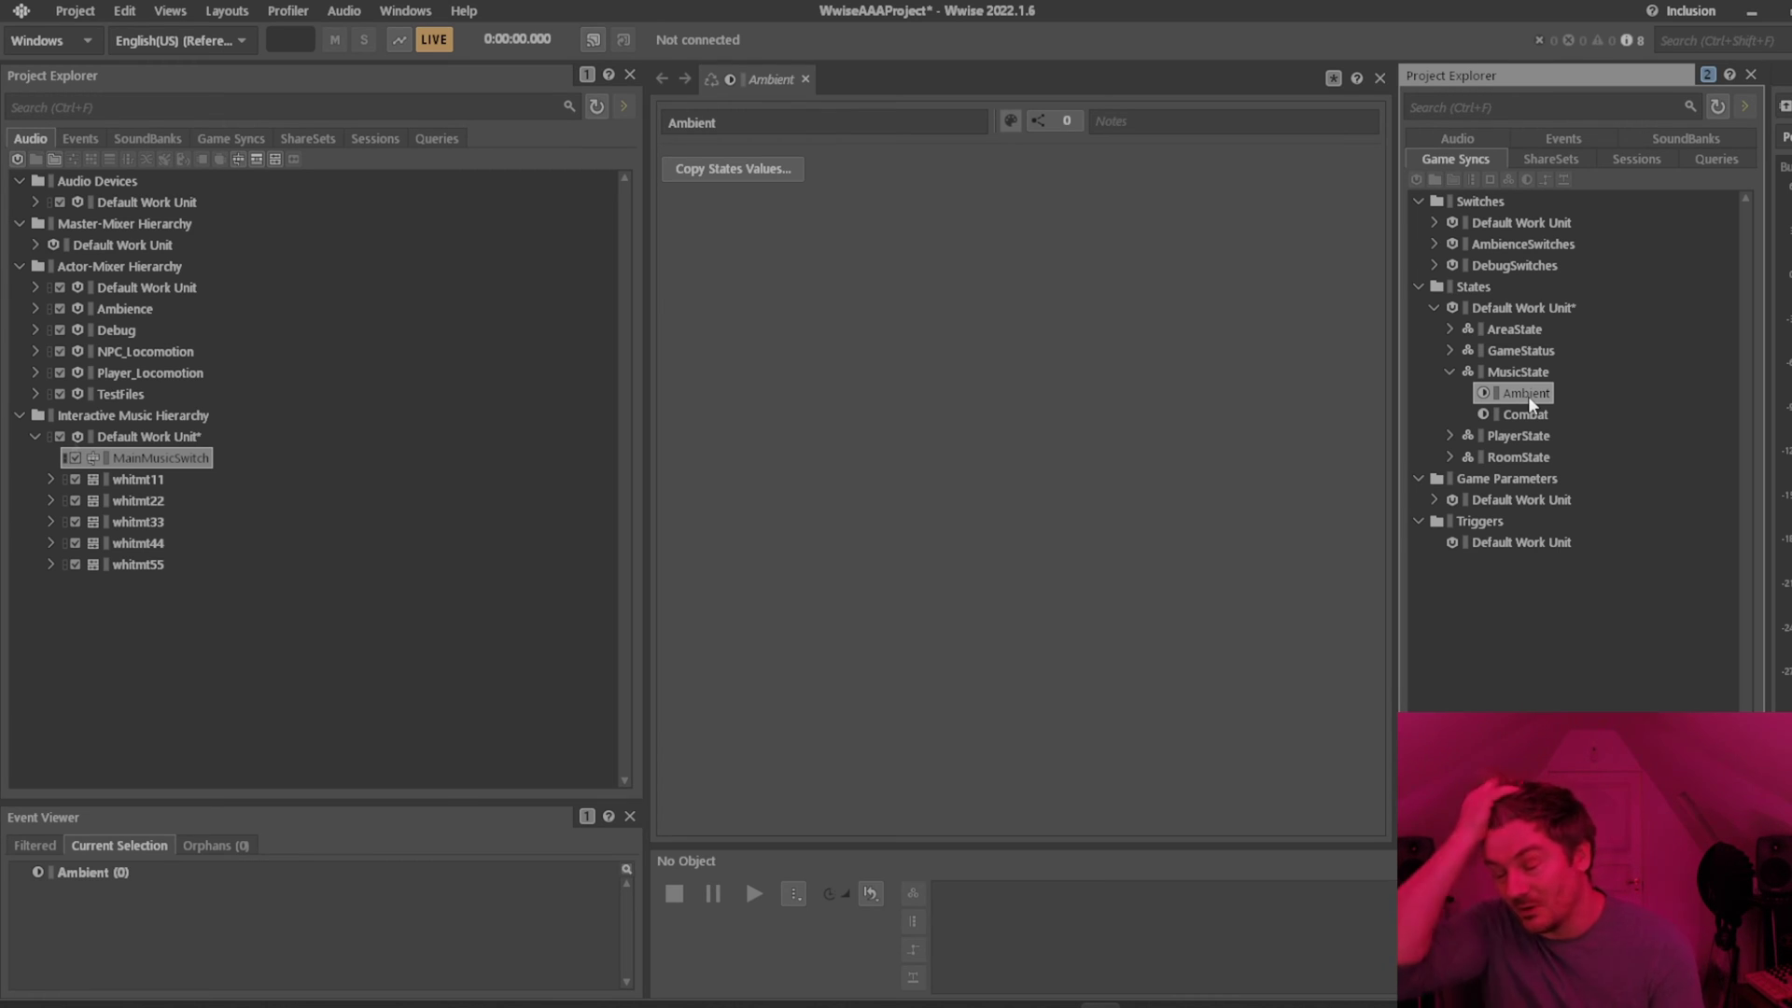
Drag AreaState onto MainMusicSwitch's switch area, giving paths FarmlandArea_01–FarmlandArea_06 and None.
click(160, 457)
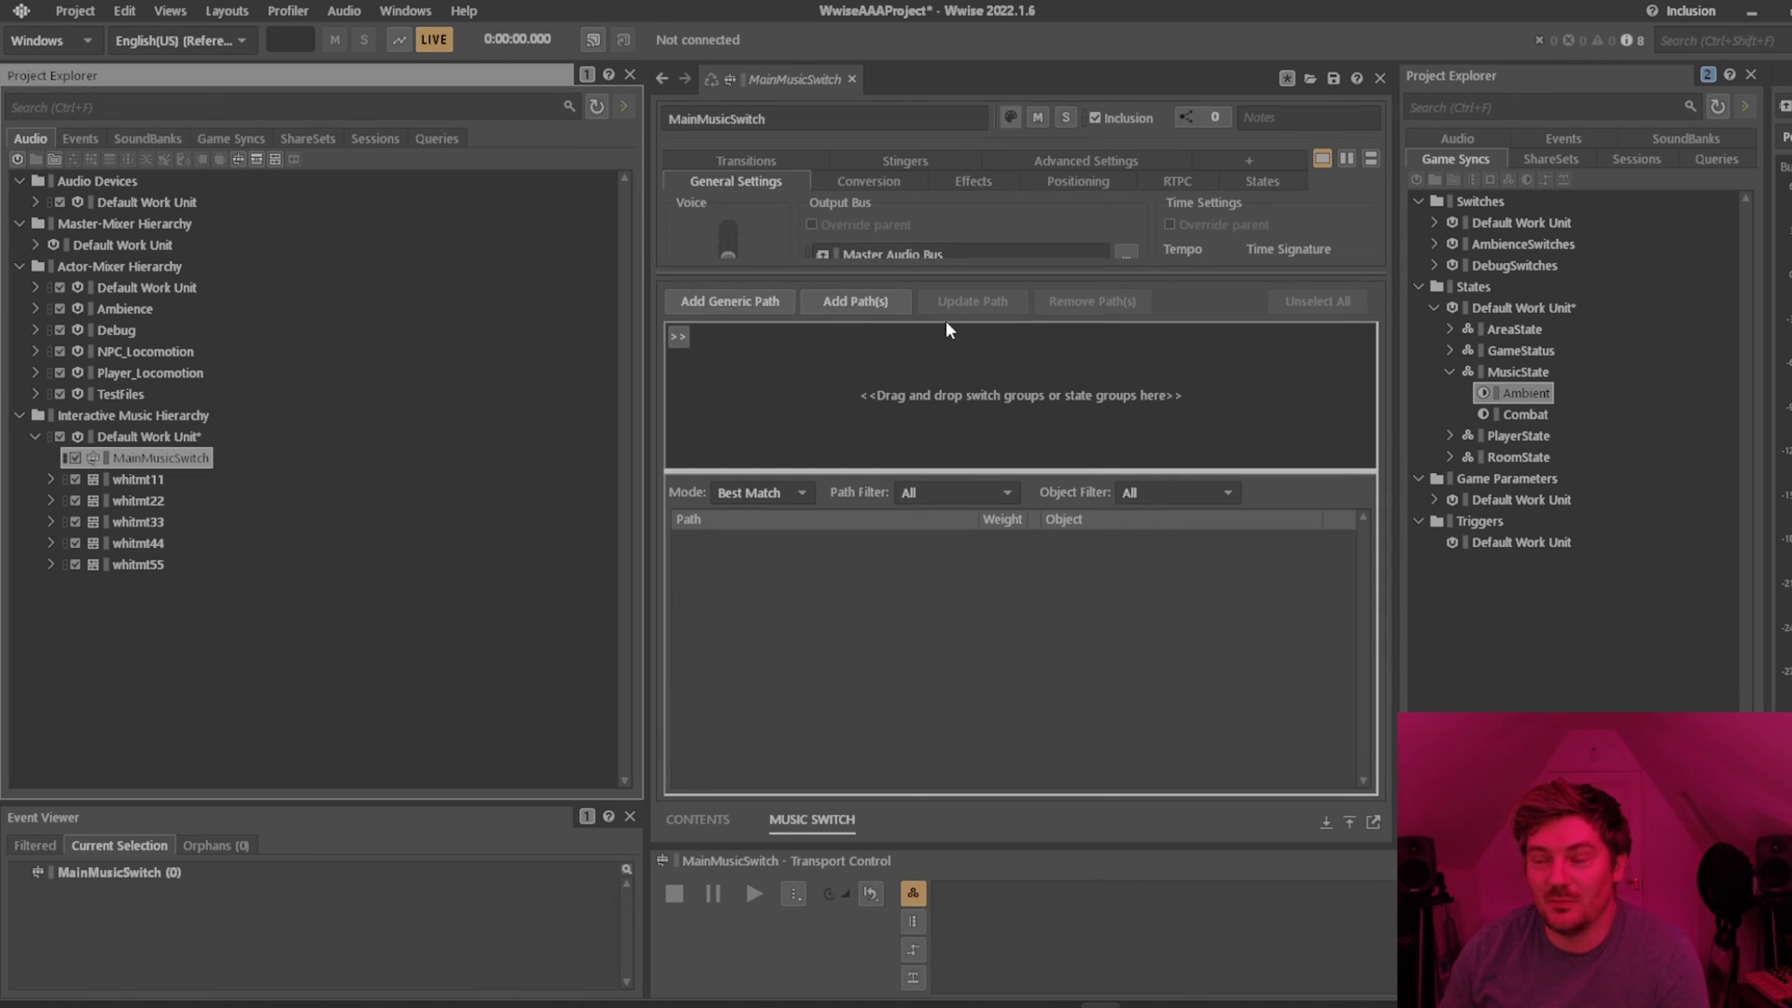
drag(925, 474, 941, 615)
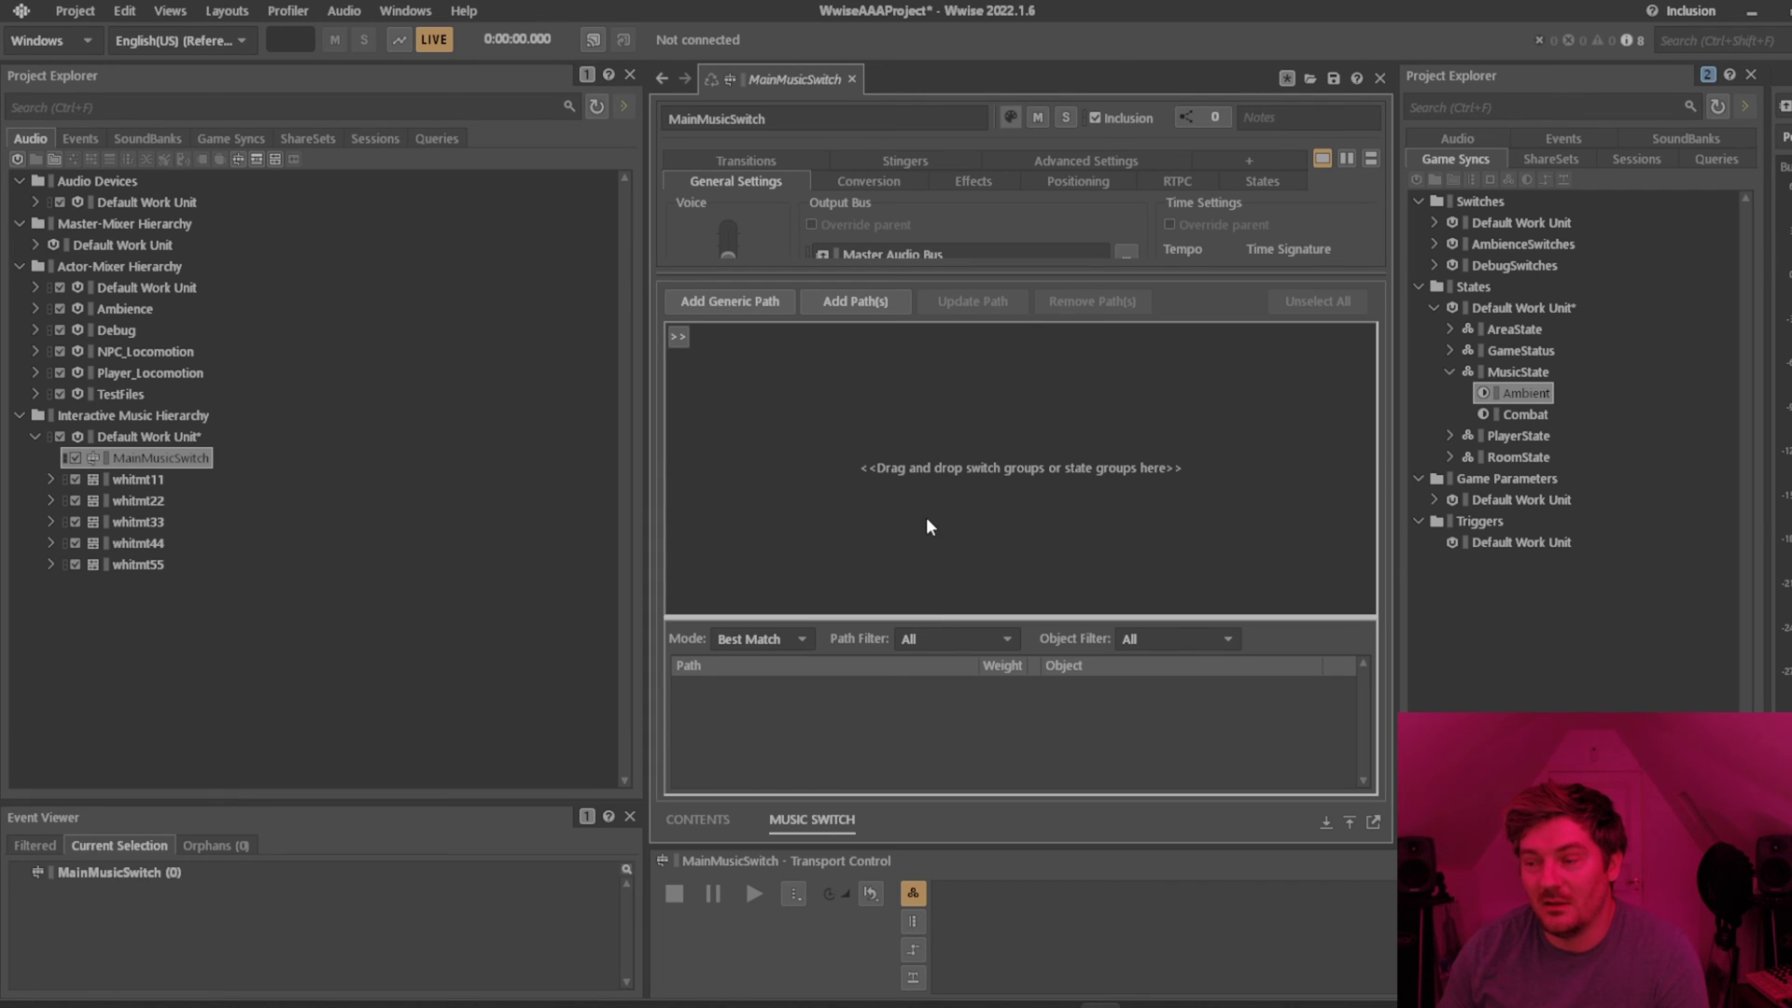
double_click(1517, 330)
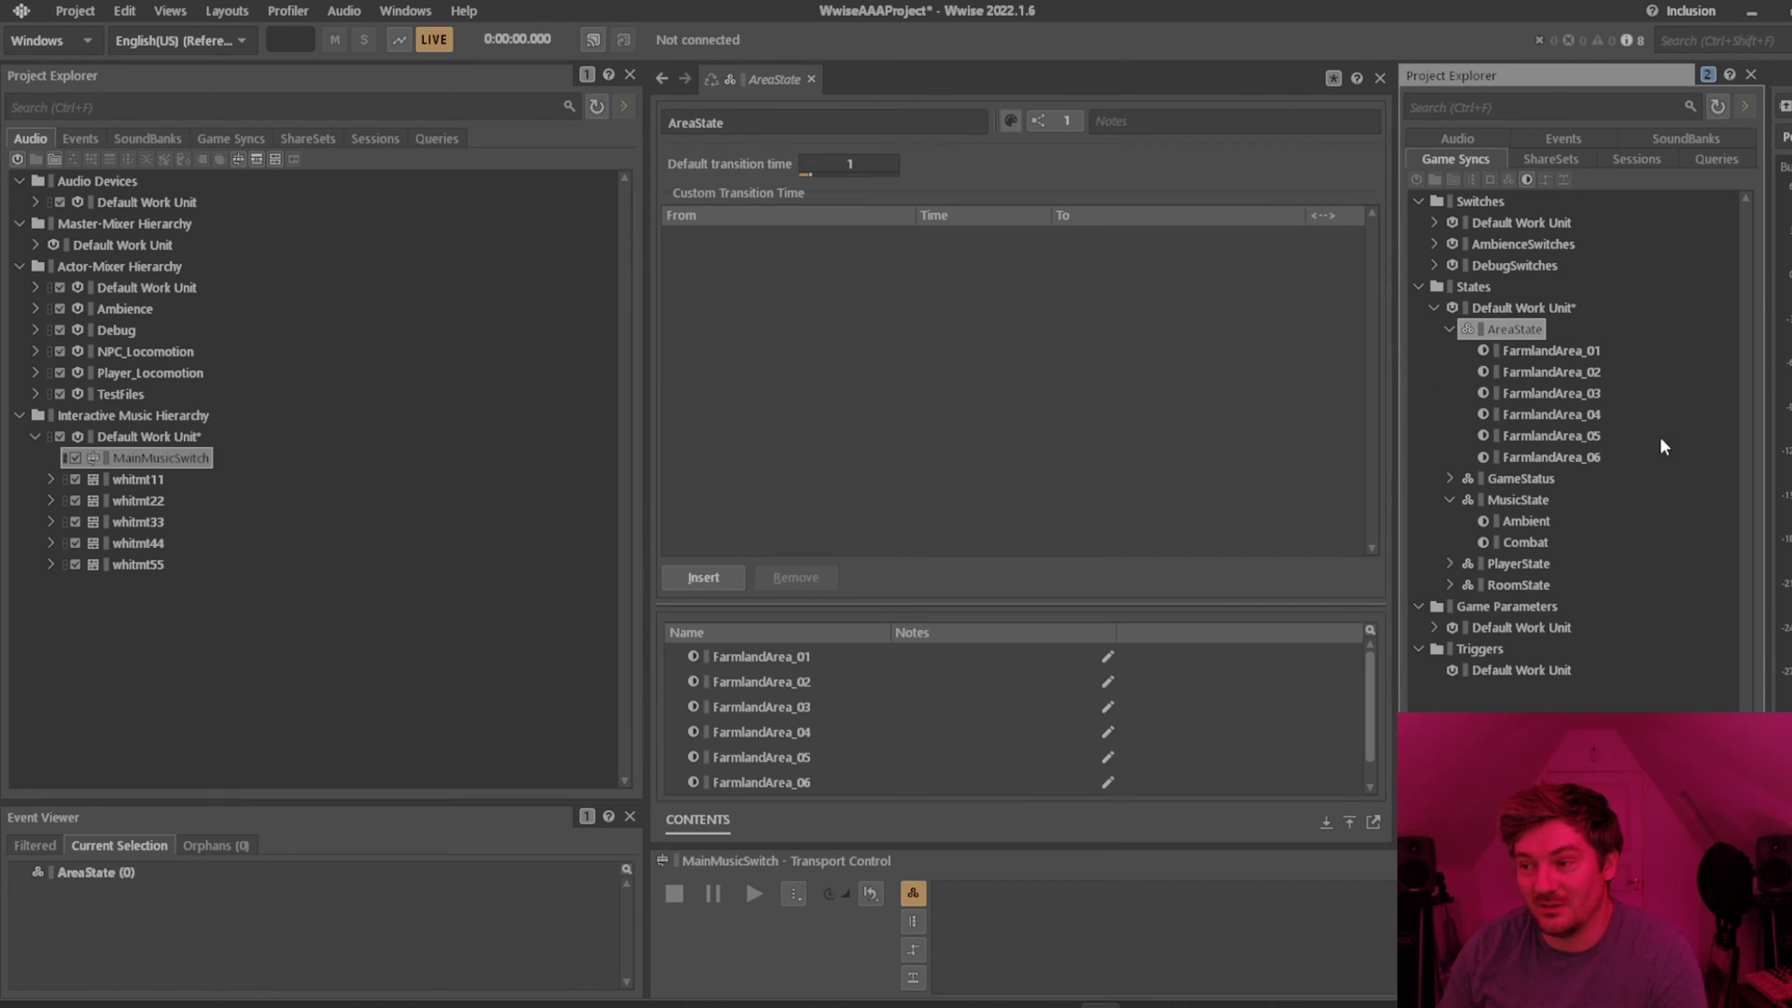
click(151, 455)
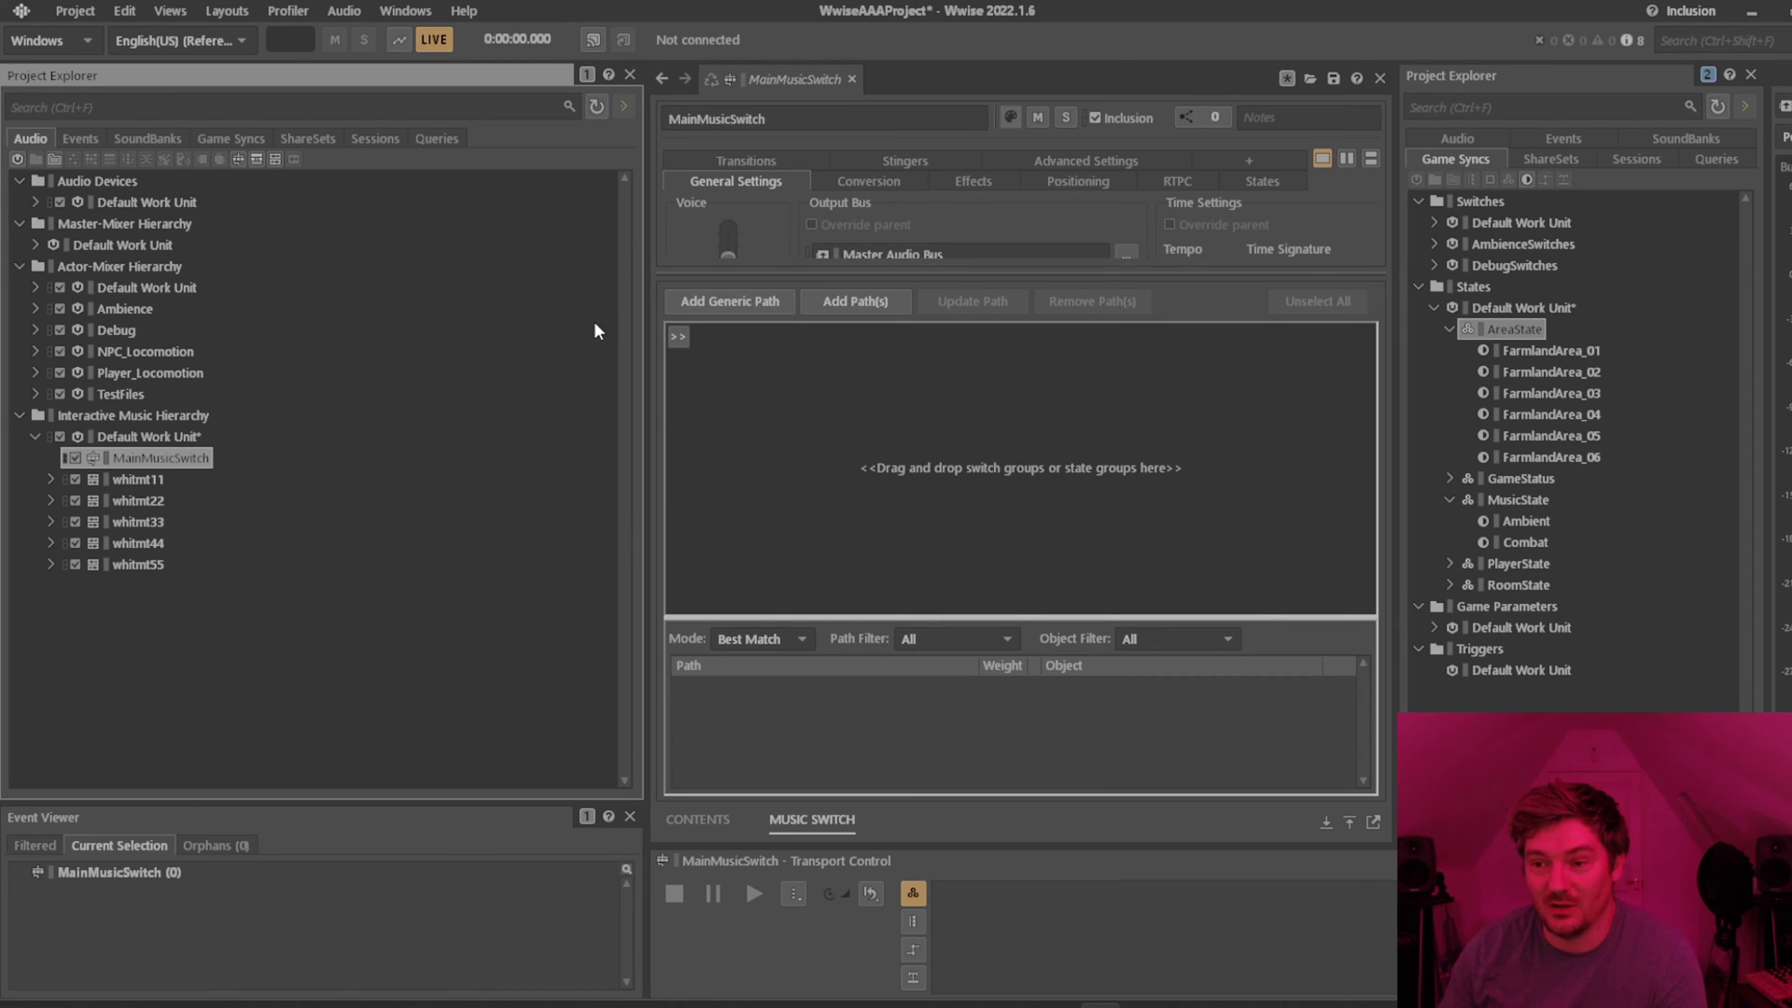
drag(1514, 328, 763, 416)
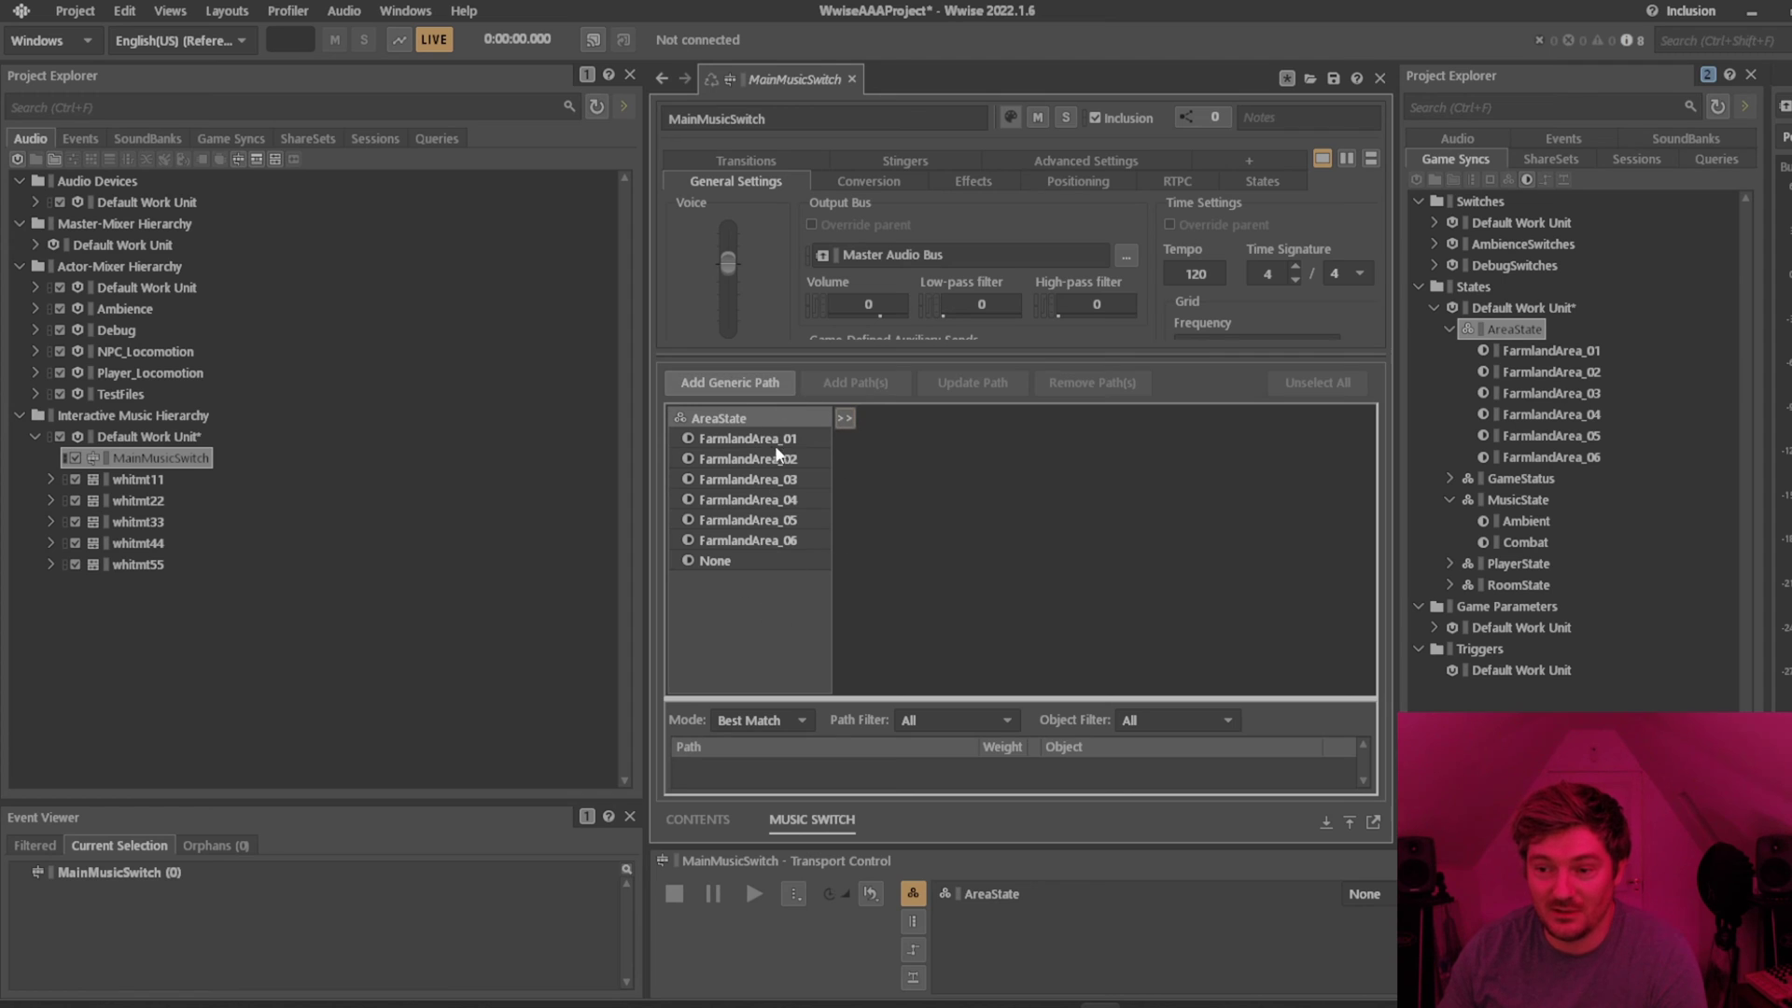
click(737, 439)
click(368, 639)
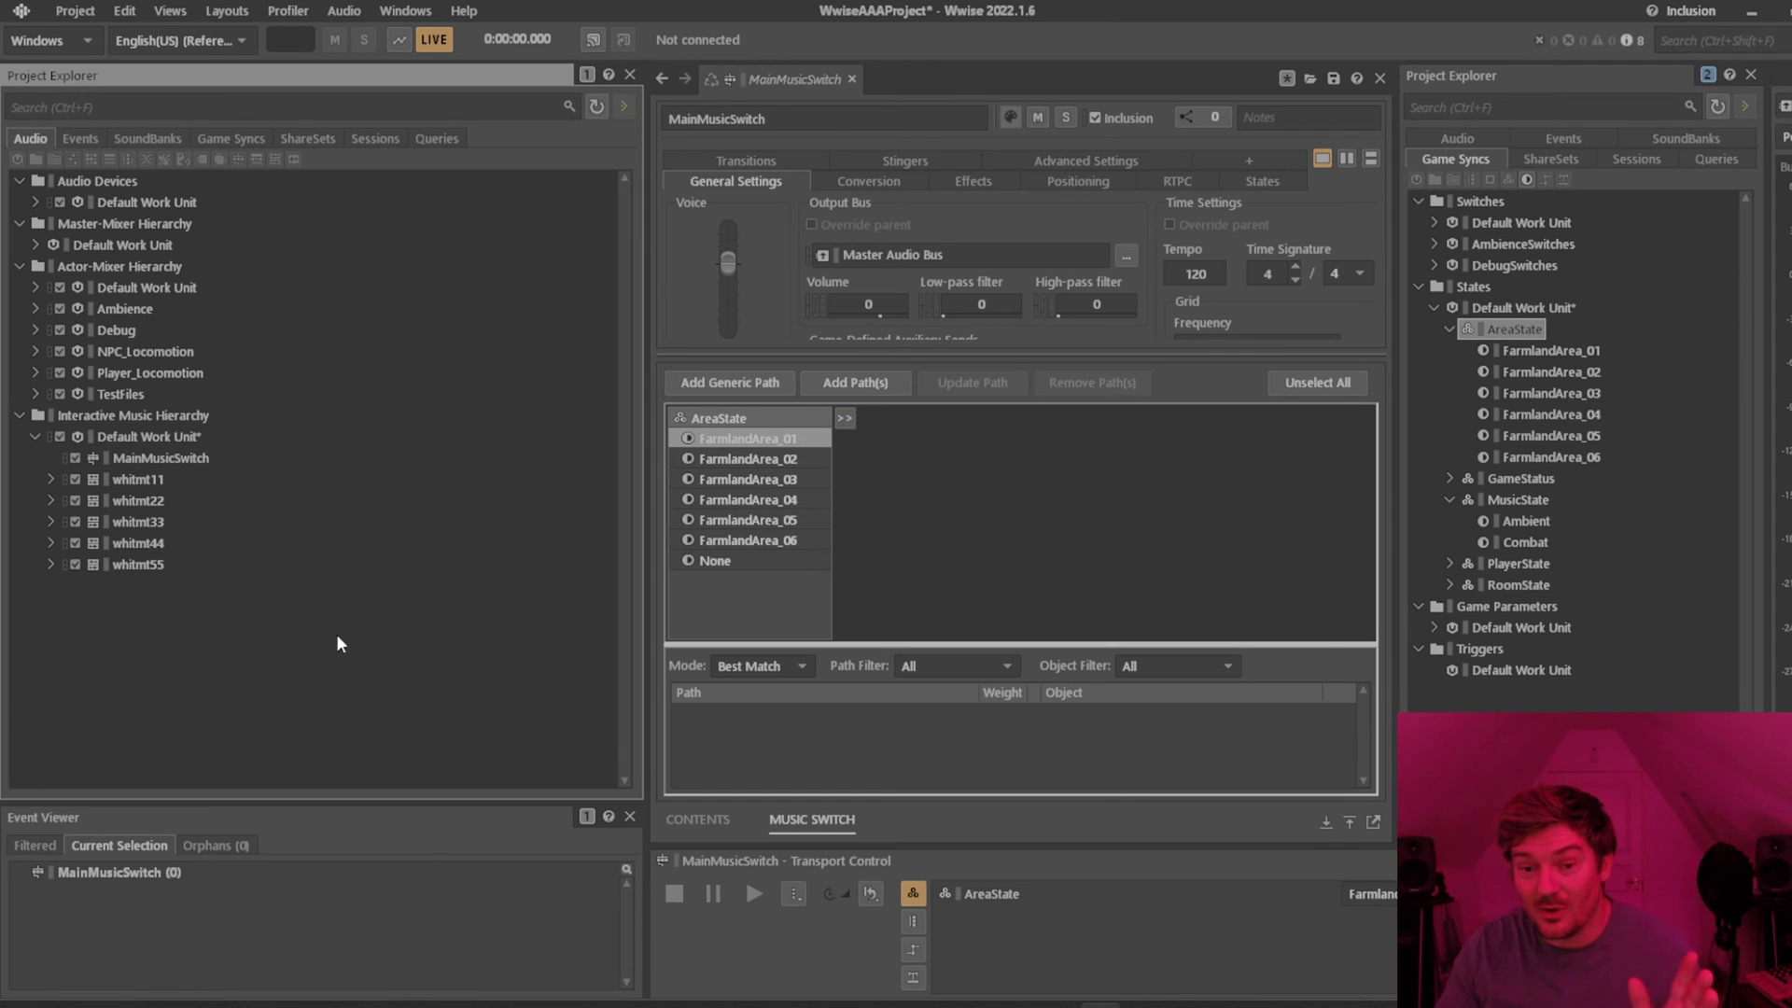
Drag segments whitmt11 through whitmt44 onto FarmlandArea_01 through FarmlandArea_04 in the path tree.
click(138, 479)
shift+click(147, 566)
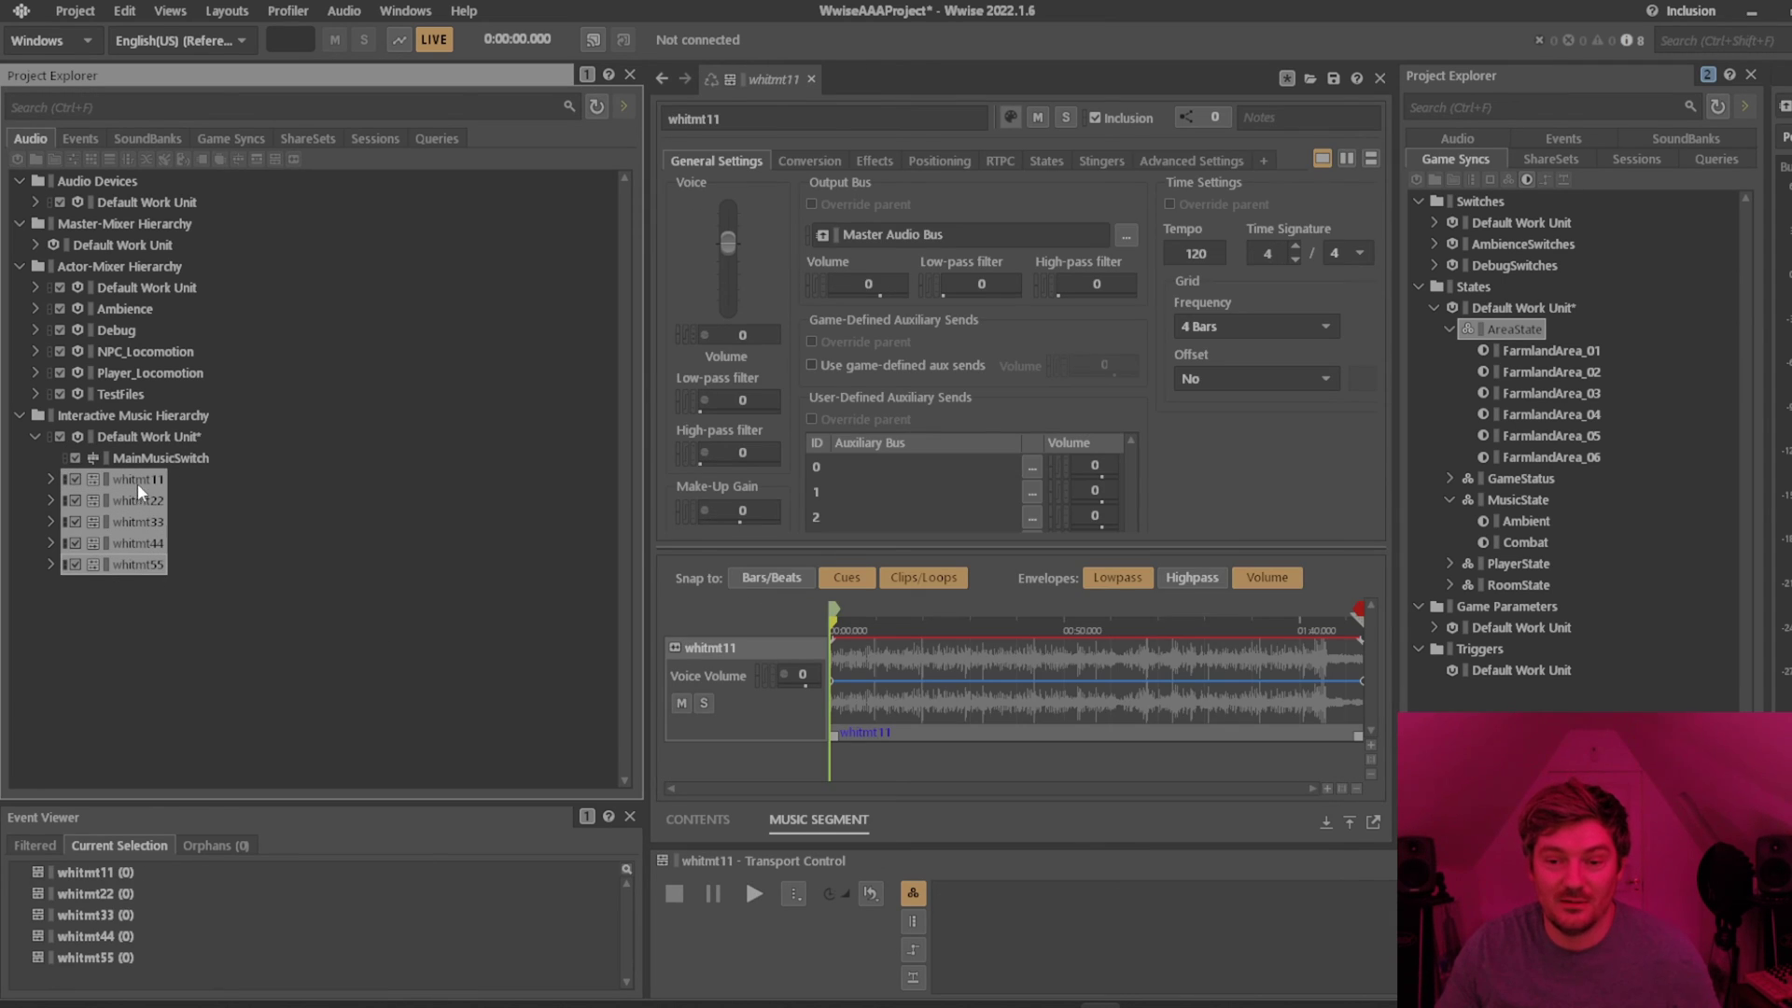
click(177, 455)
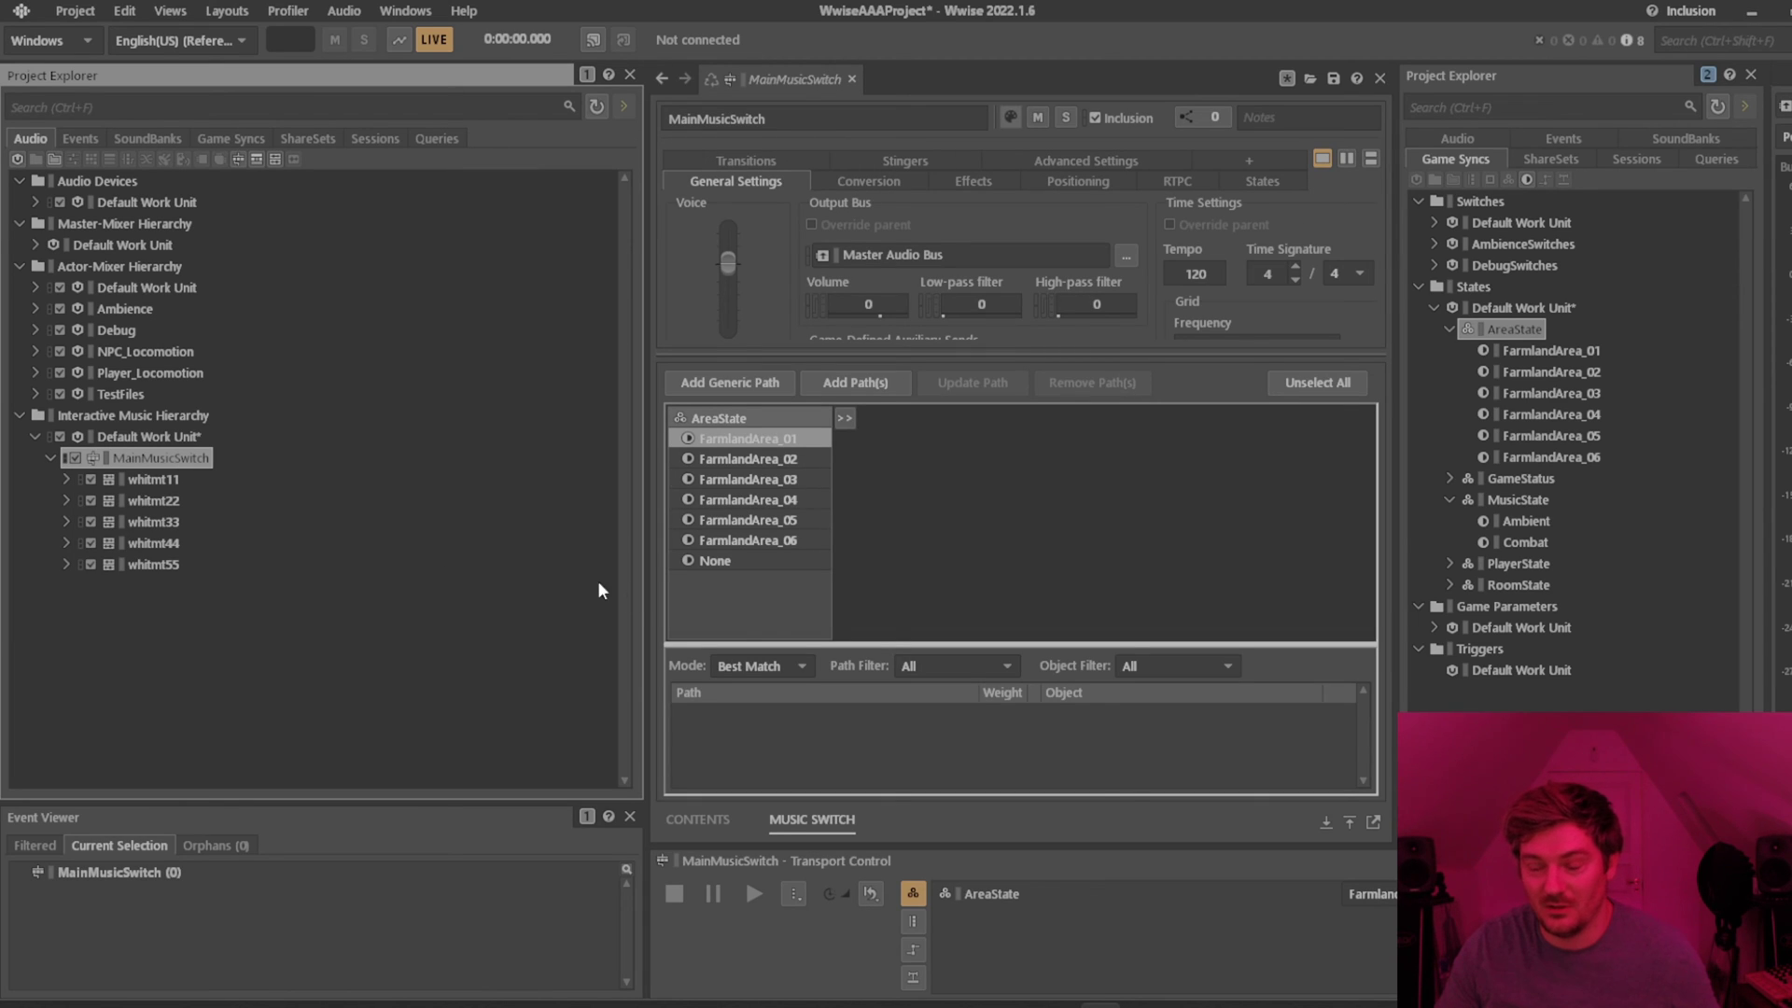
drag(148, 477, 754, 446)
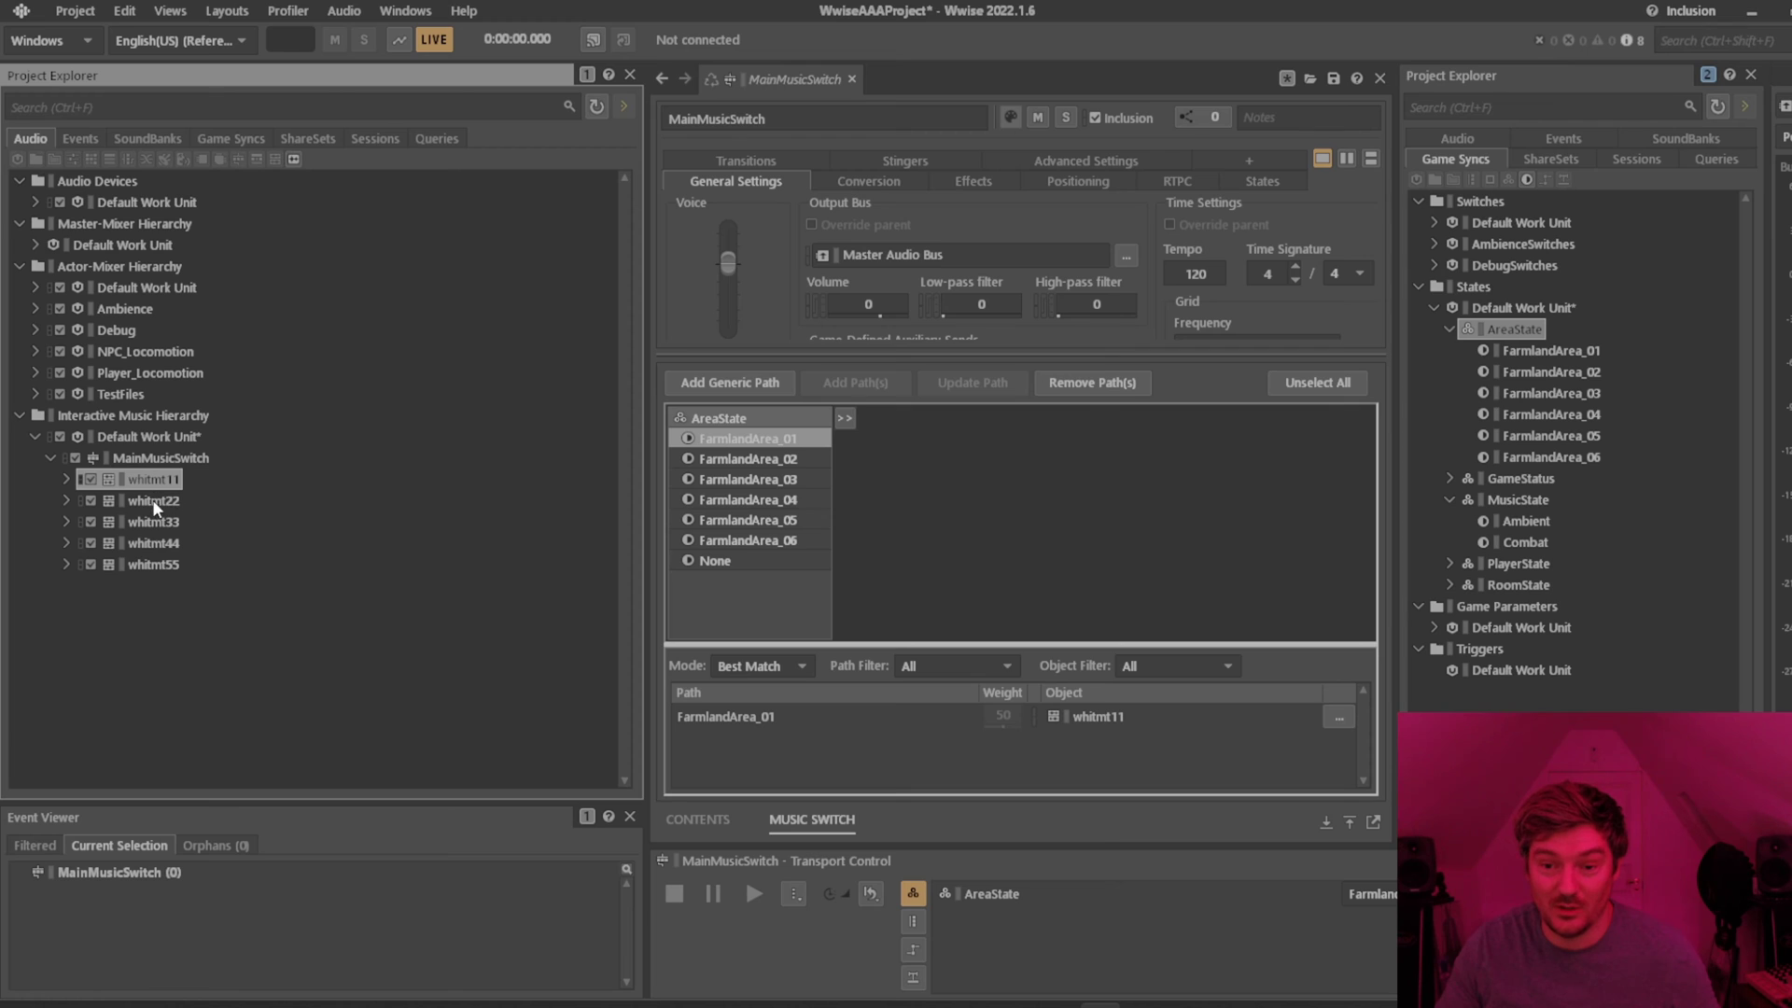
drag(153, 501, 775, 456)
drag(171, 519, 747, 501)
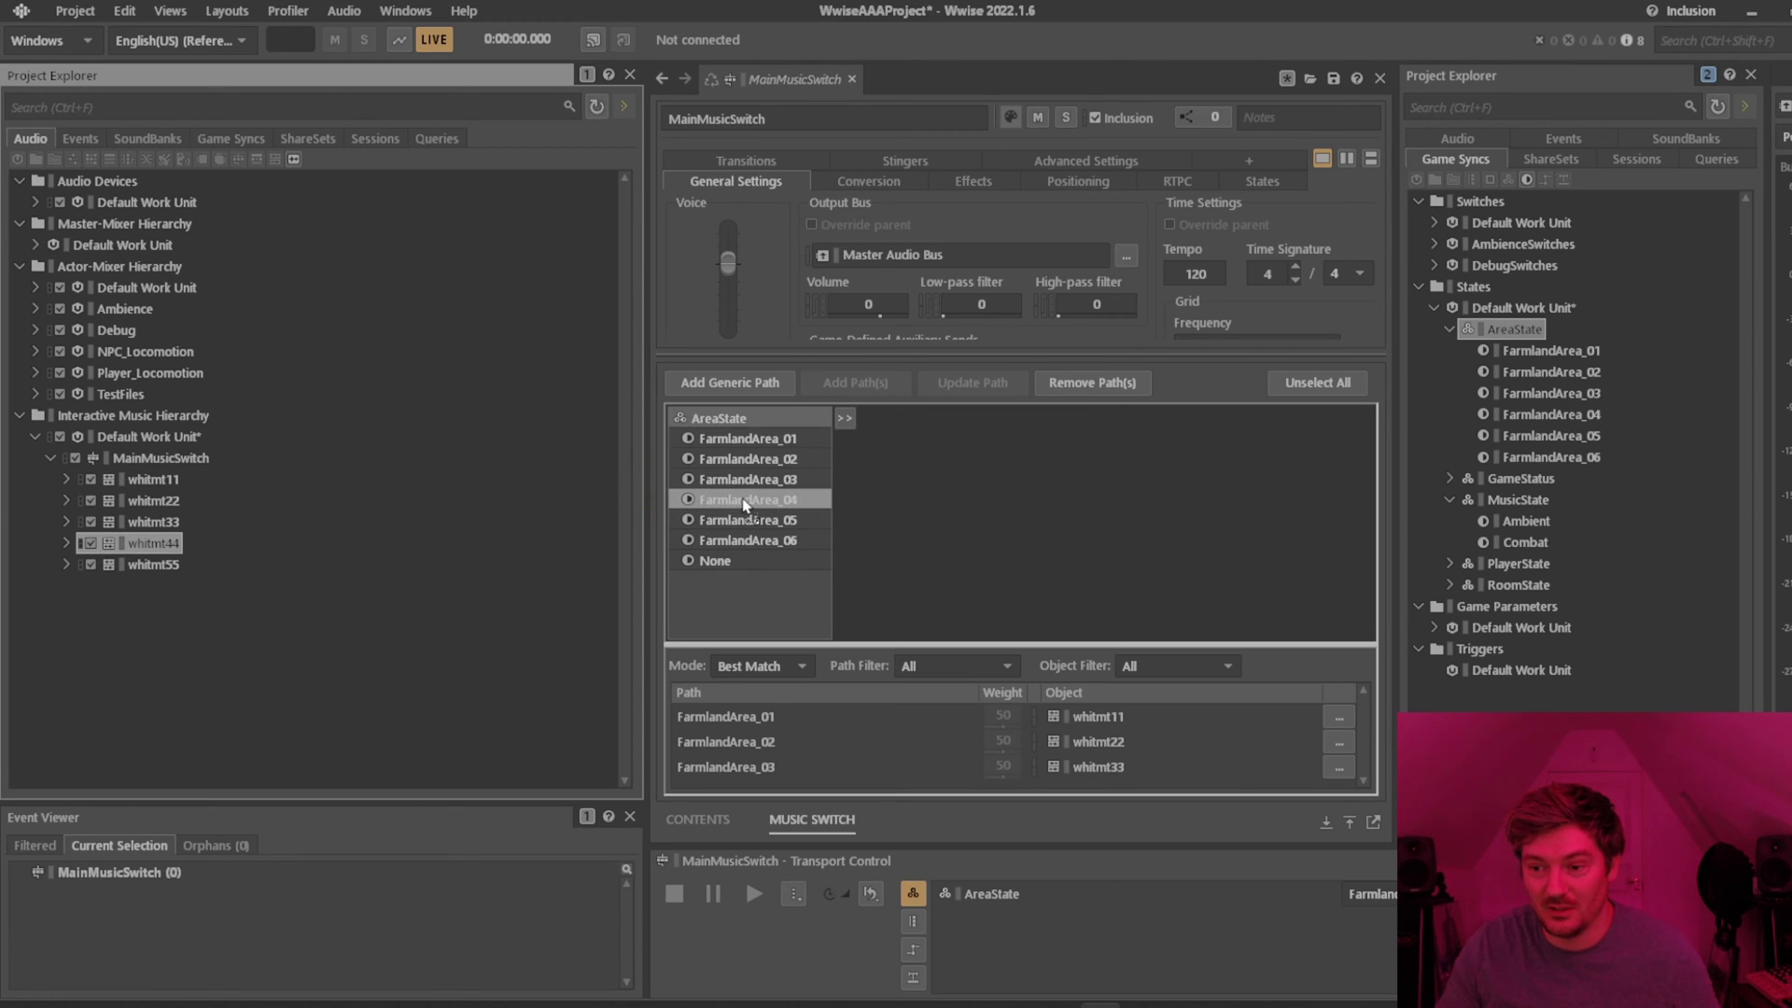
drag(137, 564, 749, 526)
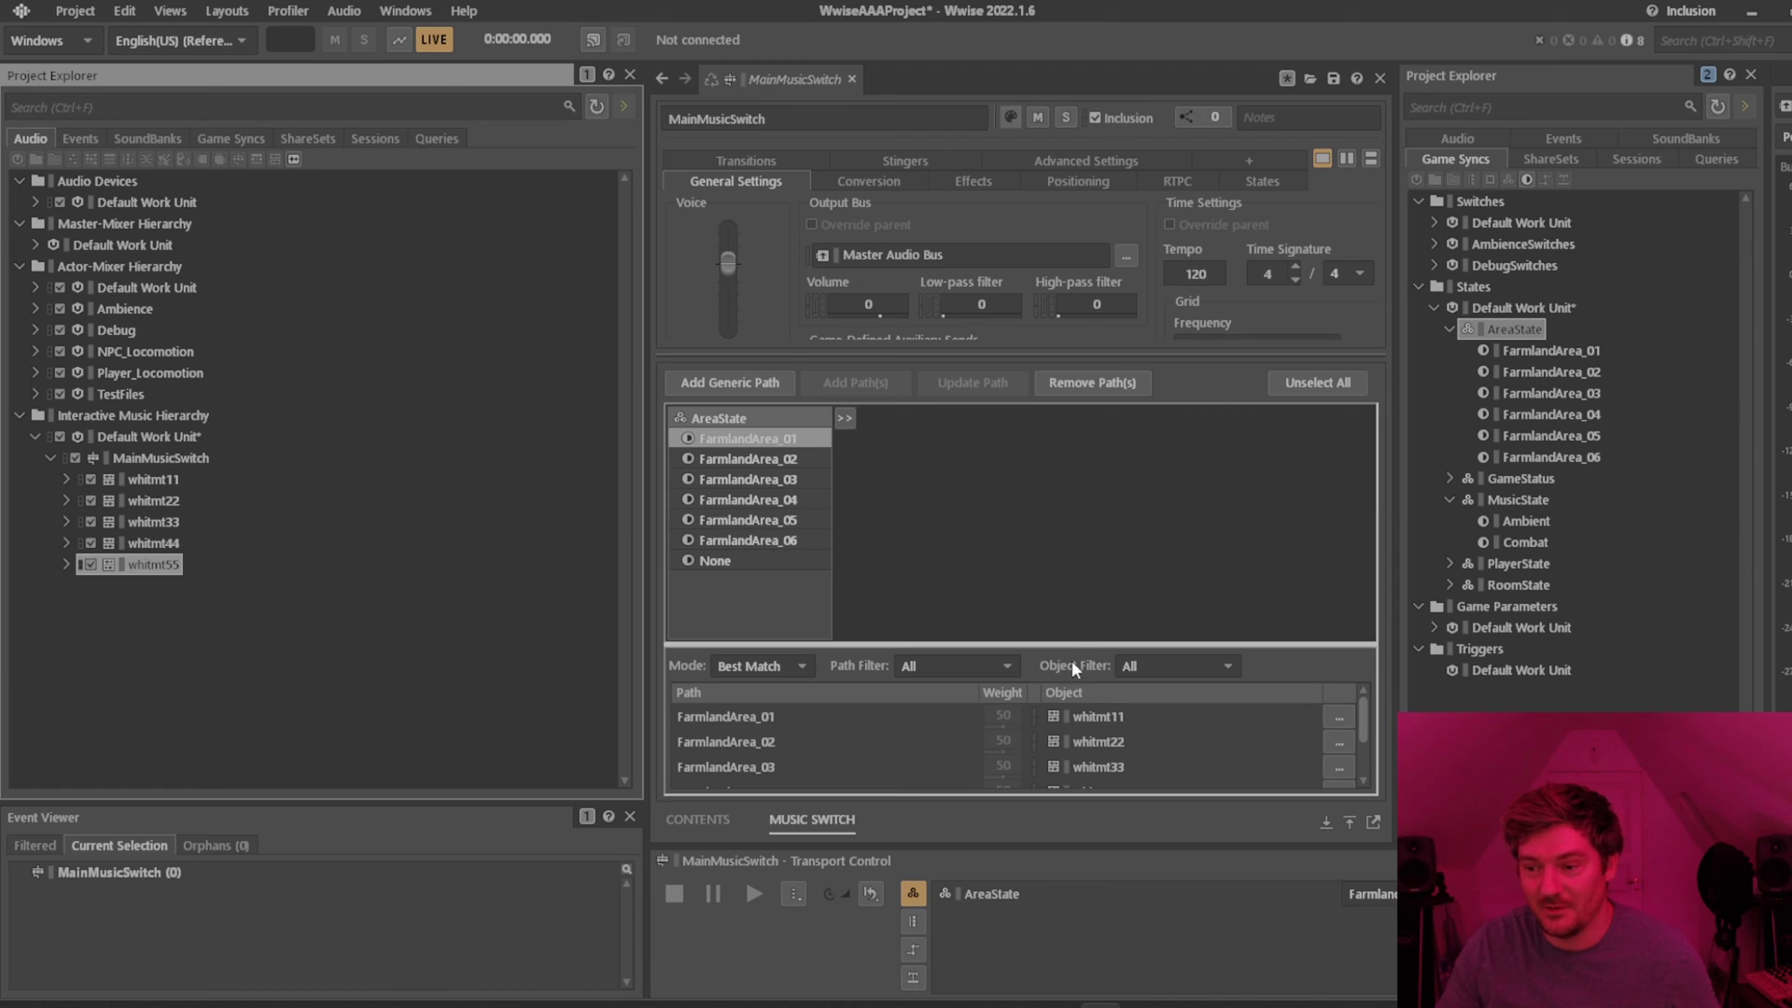
Enlarge the path list, briefly add a GameStatus path column, then undo it.
drag(1070, 644, 1076, 566)
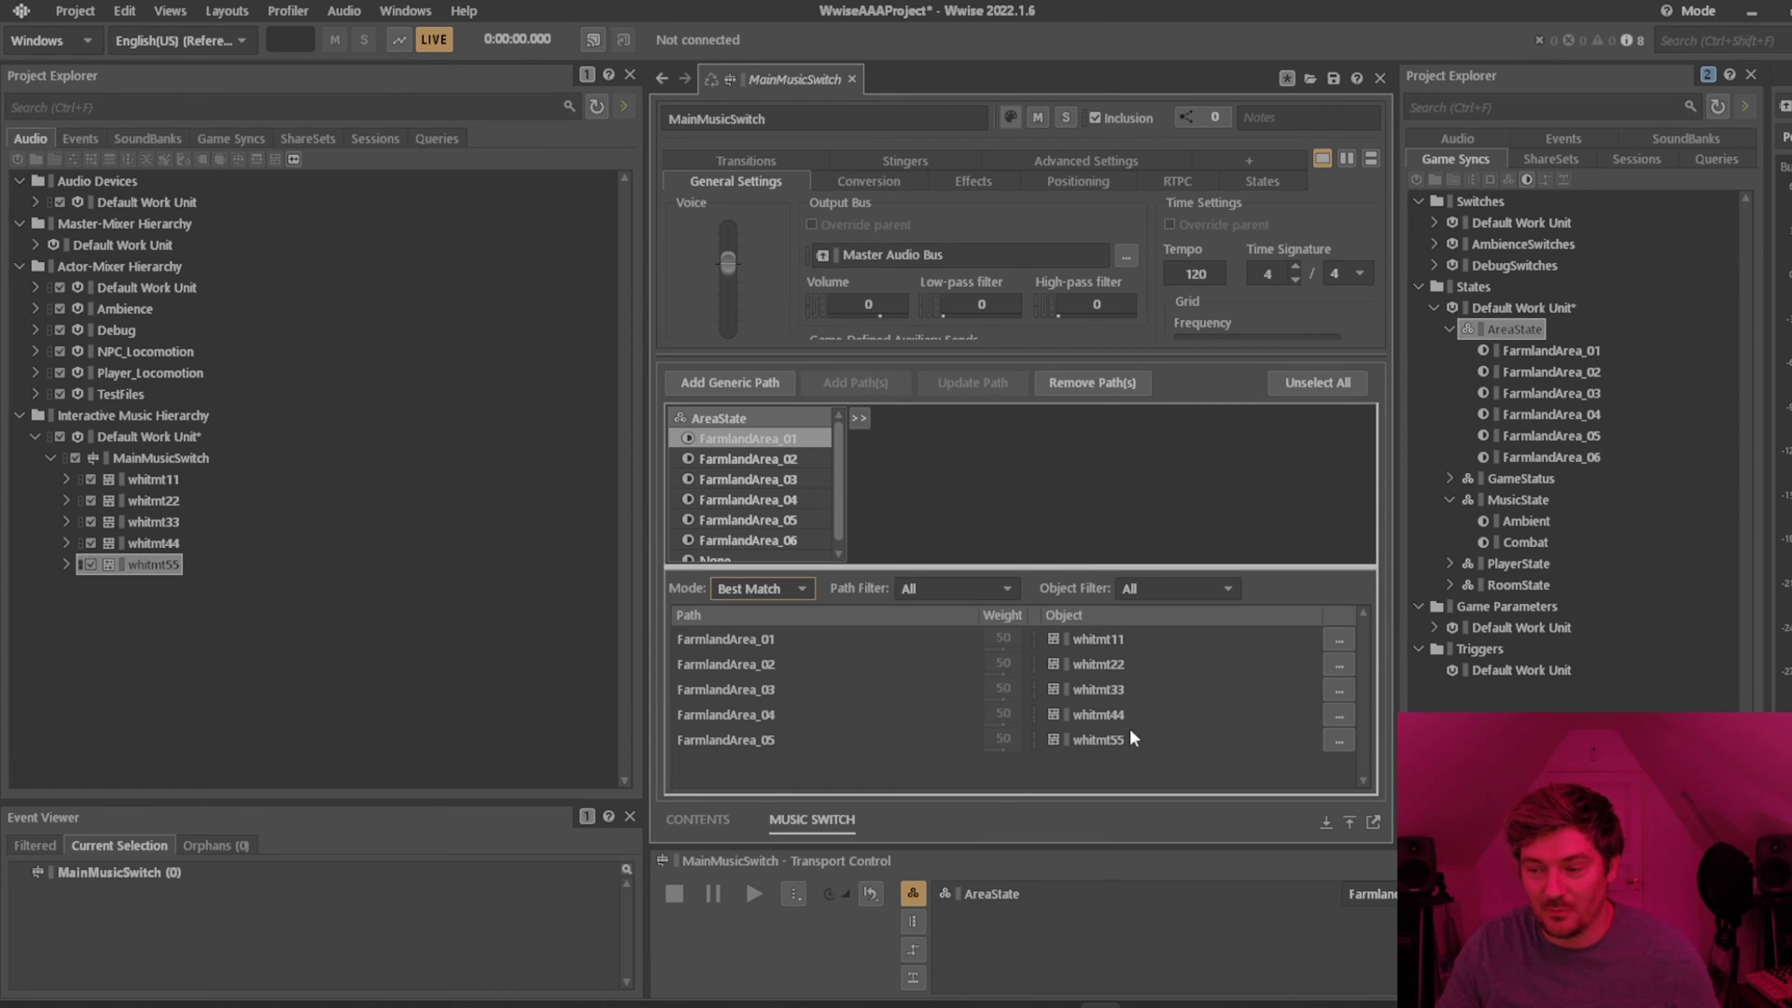
drag(1004, 568, 971, 644)
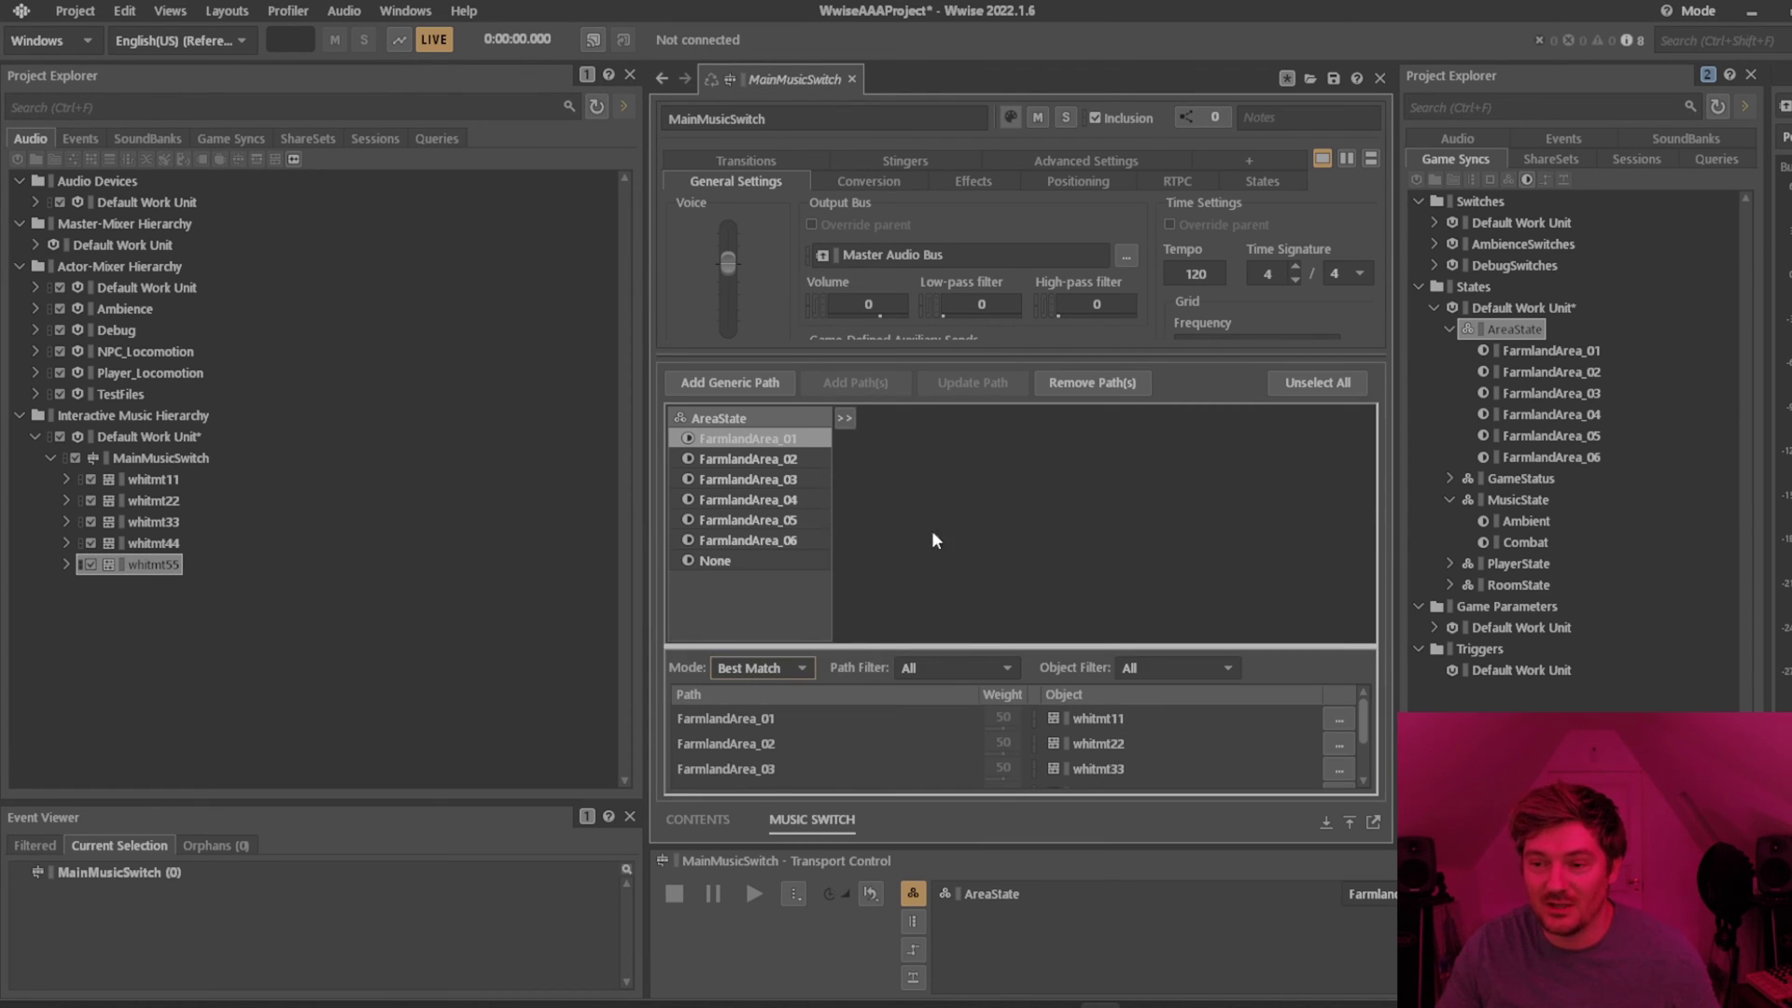
click(844, 419)
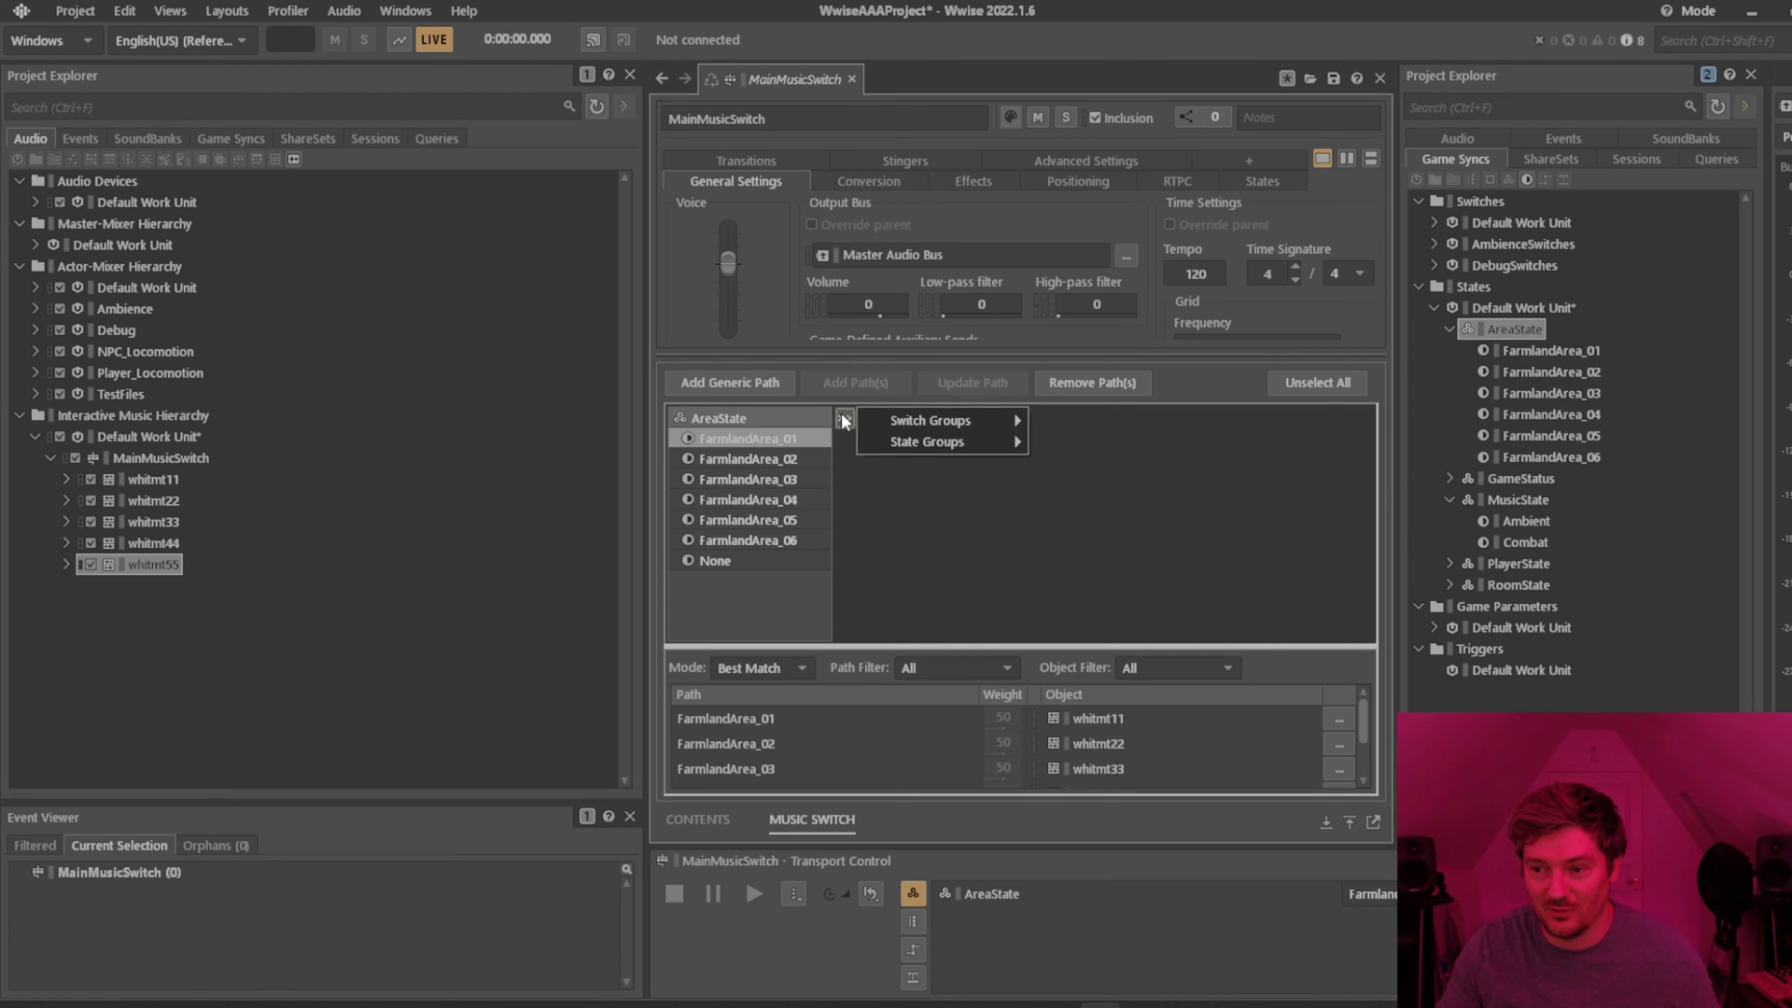
mouse_move(934, 441)
click(1131, 489)
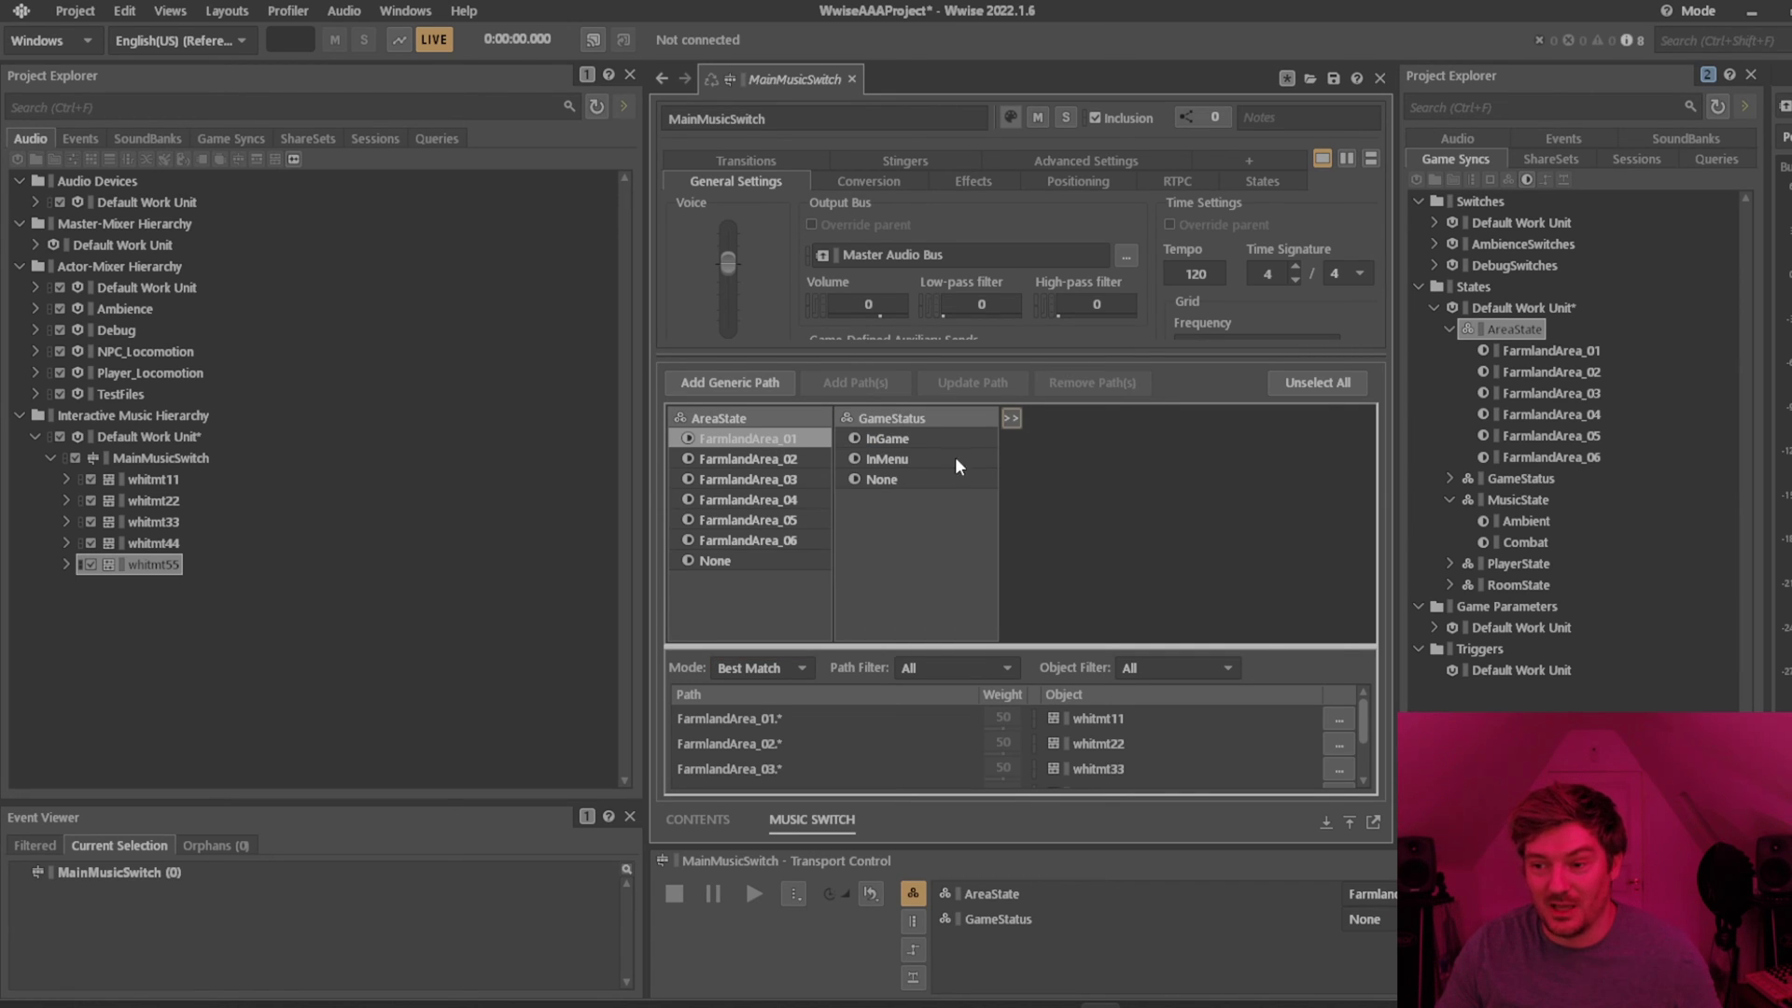
click(906, 439)
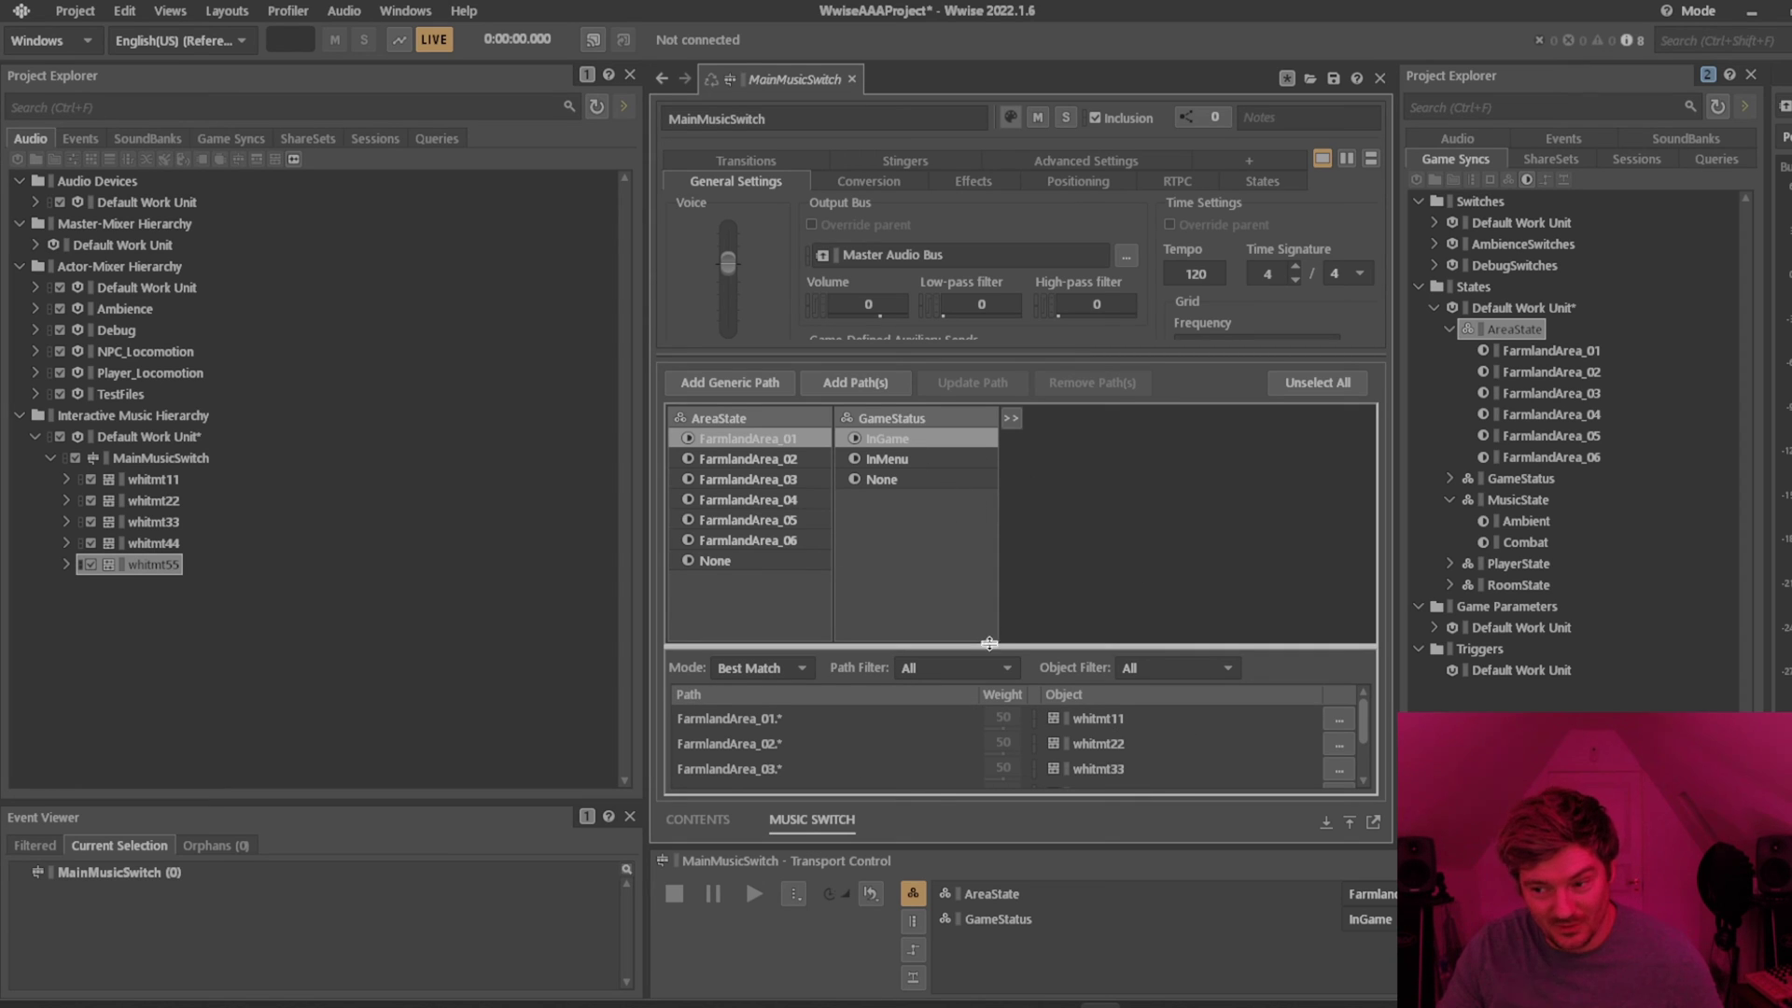
key(ctrl+z)
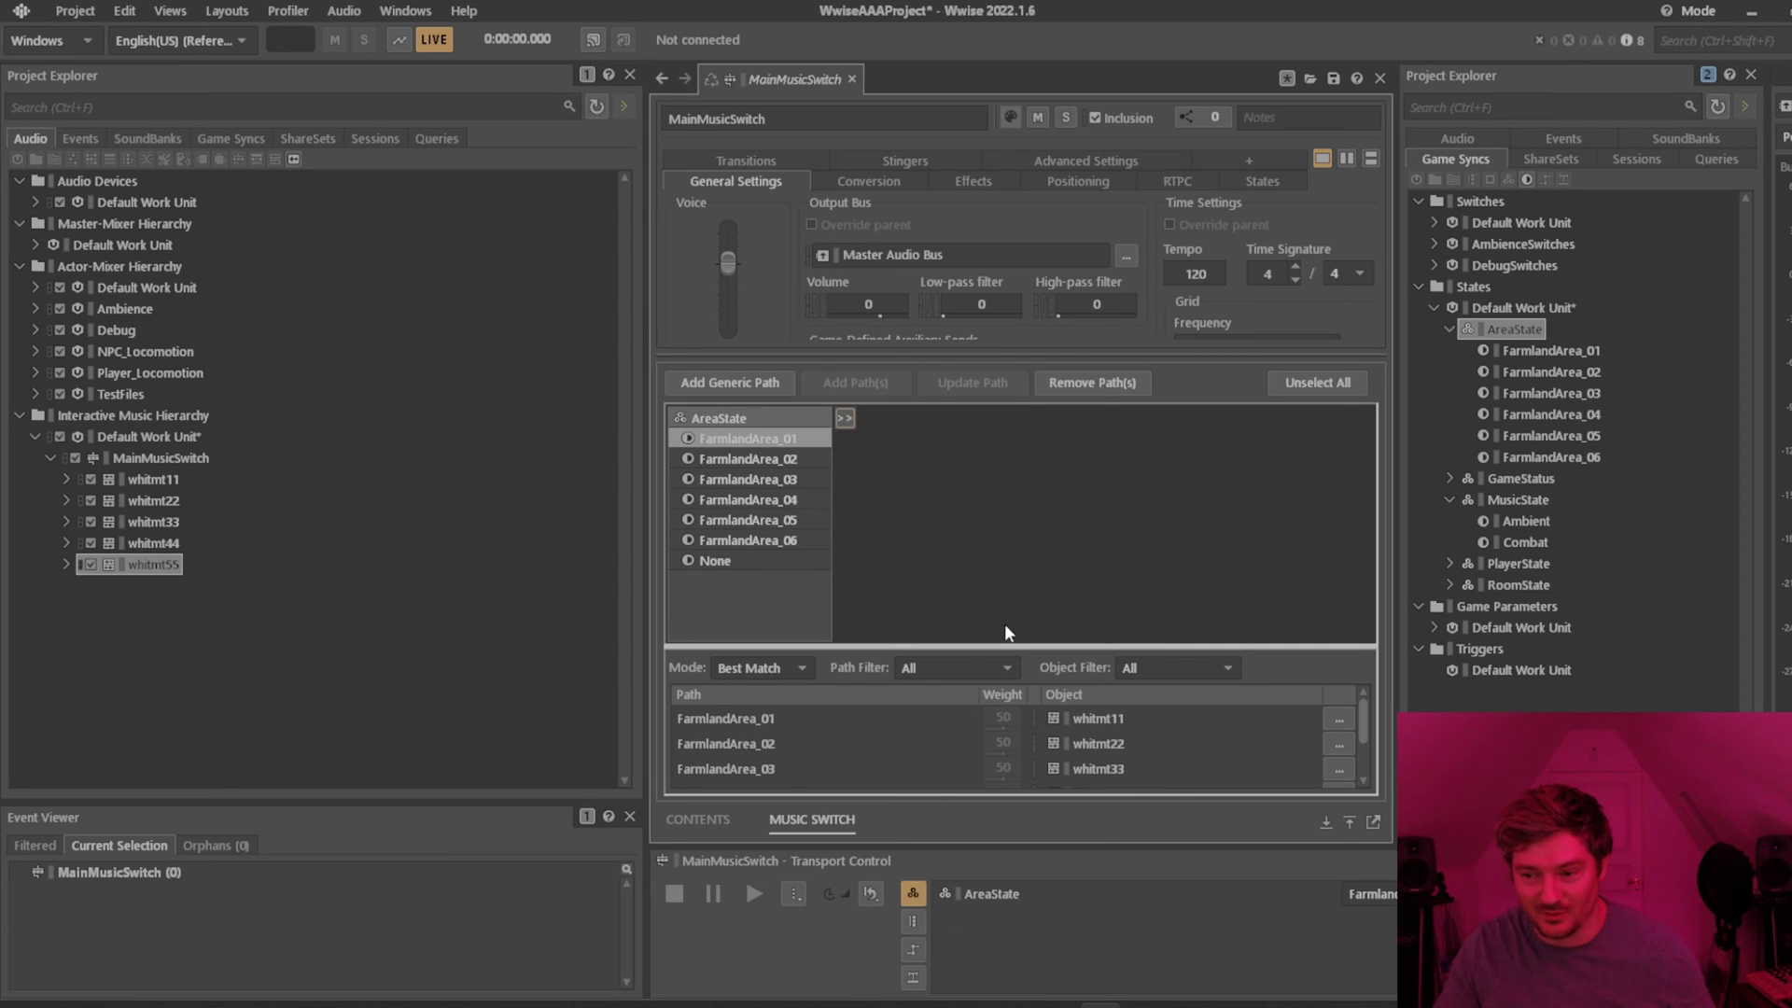
drag(1008, 644, 1016, 584)
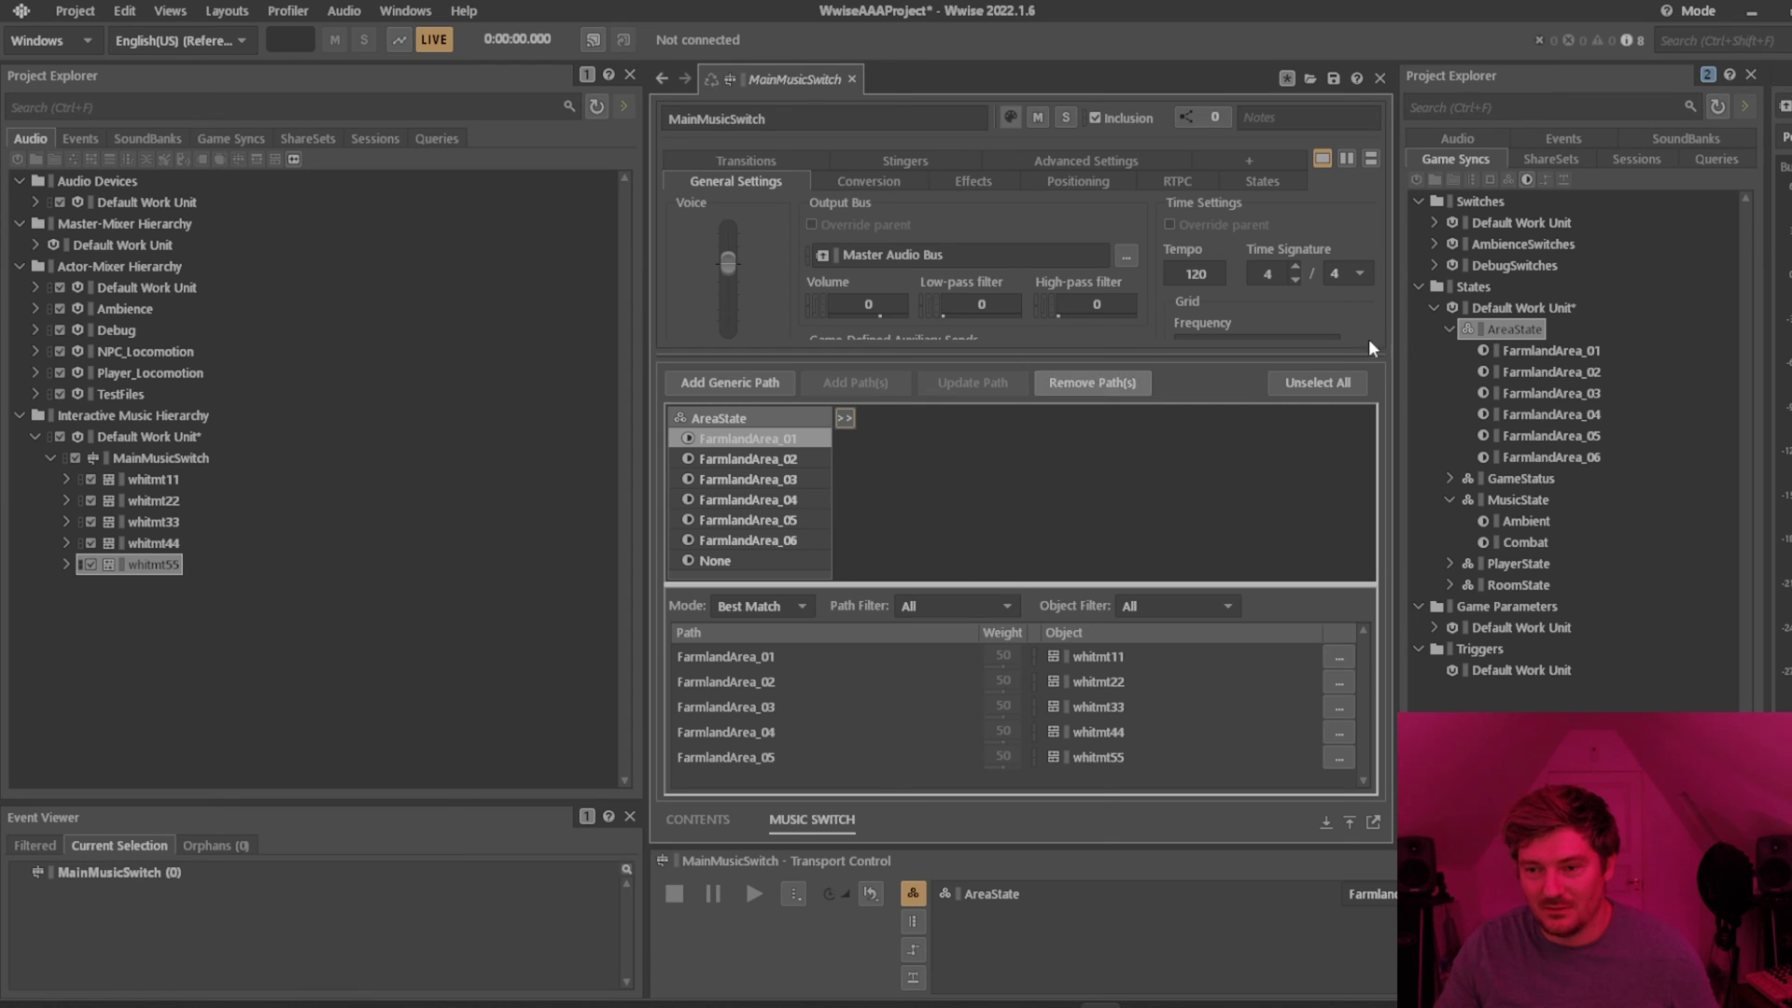
Create a Play event for MainMusicSwitch and locate it in the Events list.
right_click(151, 457)
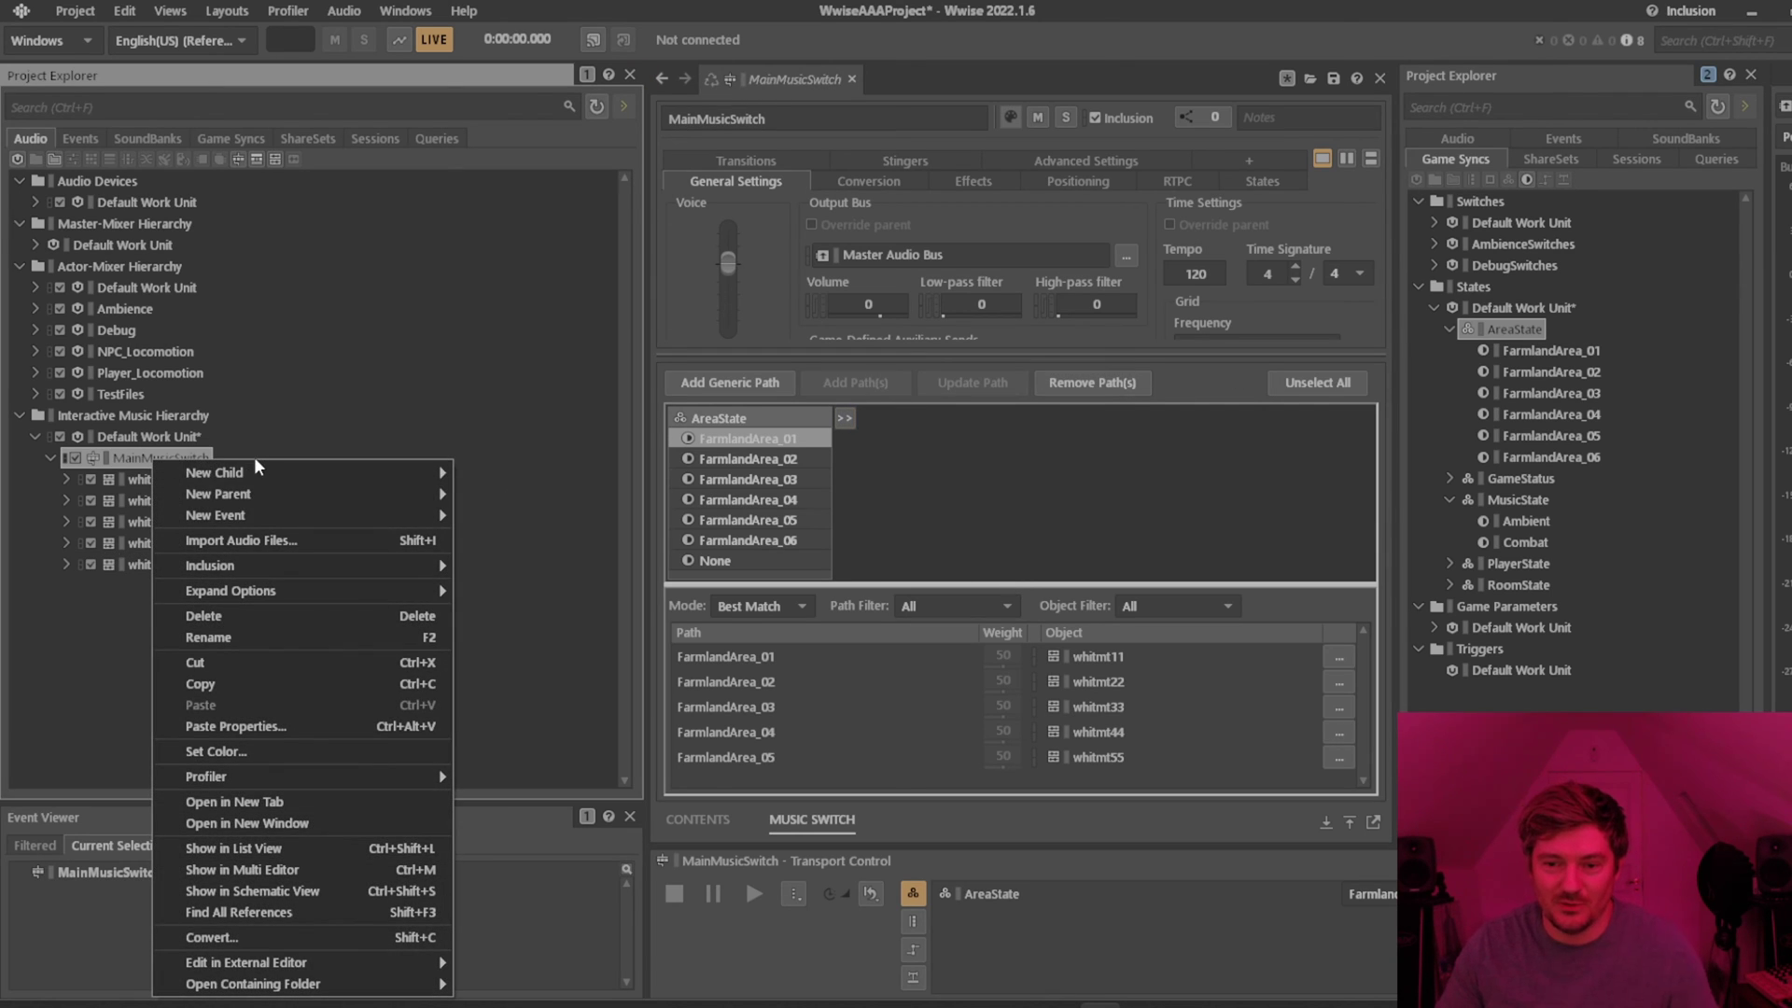
mouse_move(244, 516)
click(580, 519)
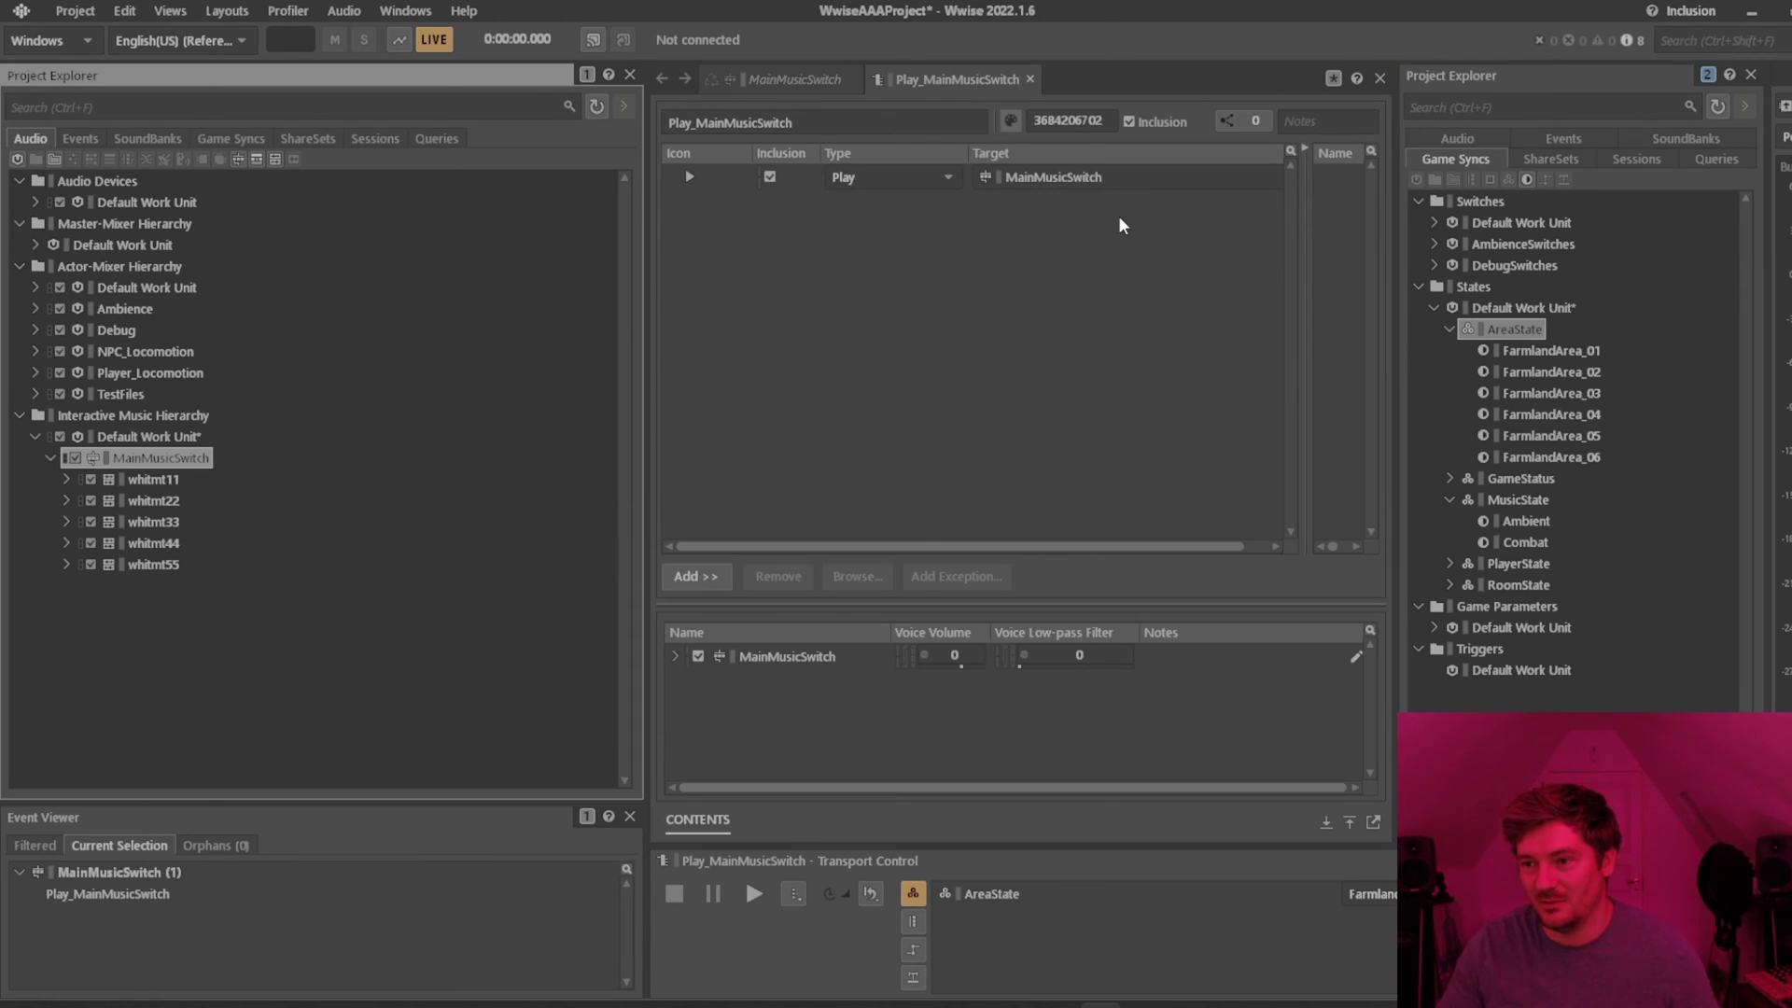
click(1563, 138)
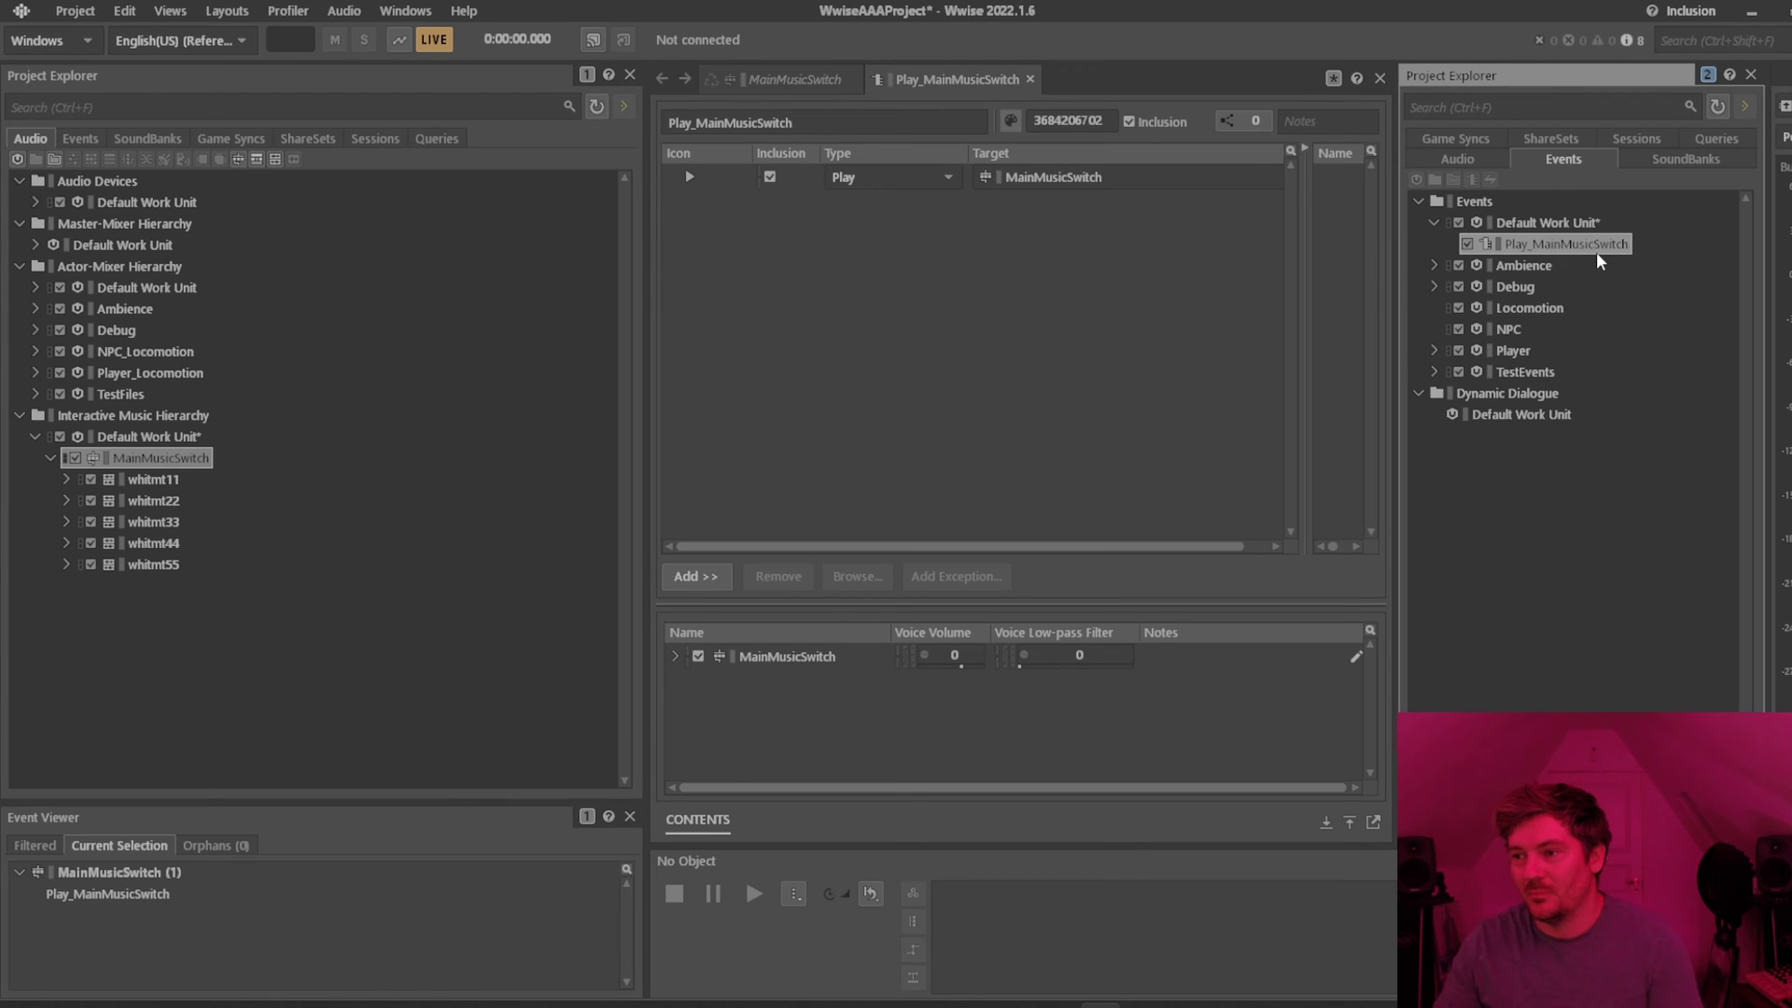
click(1544, 222)
click(495, 317)
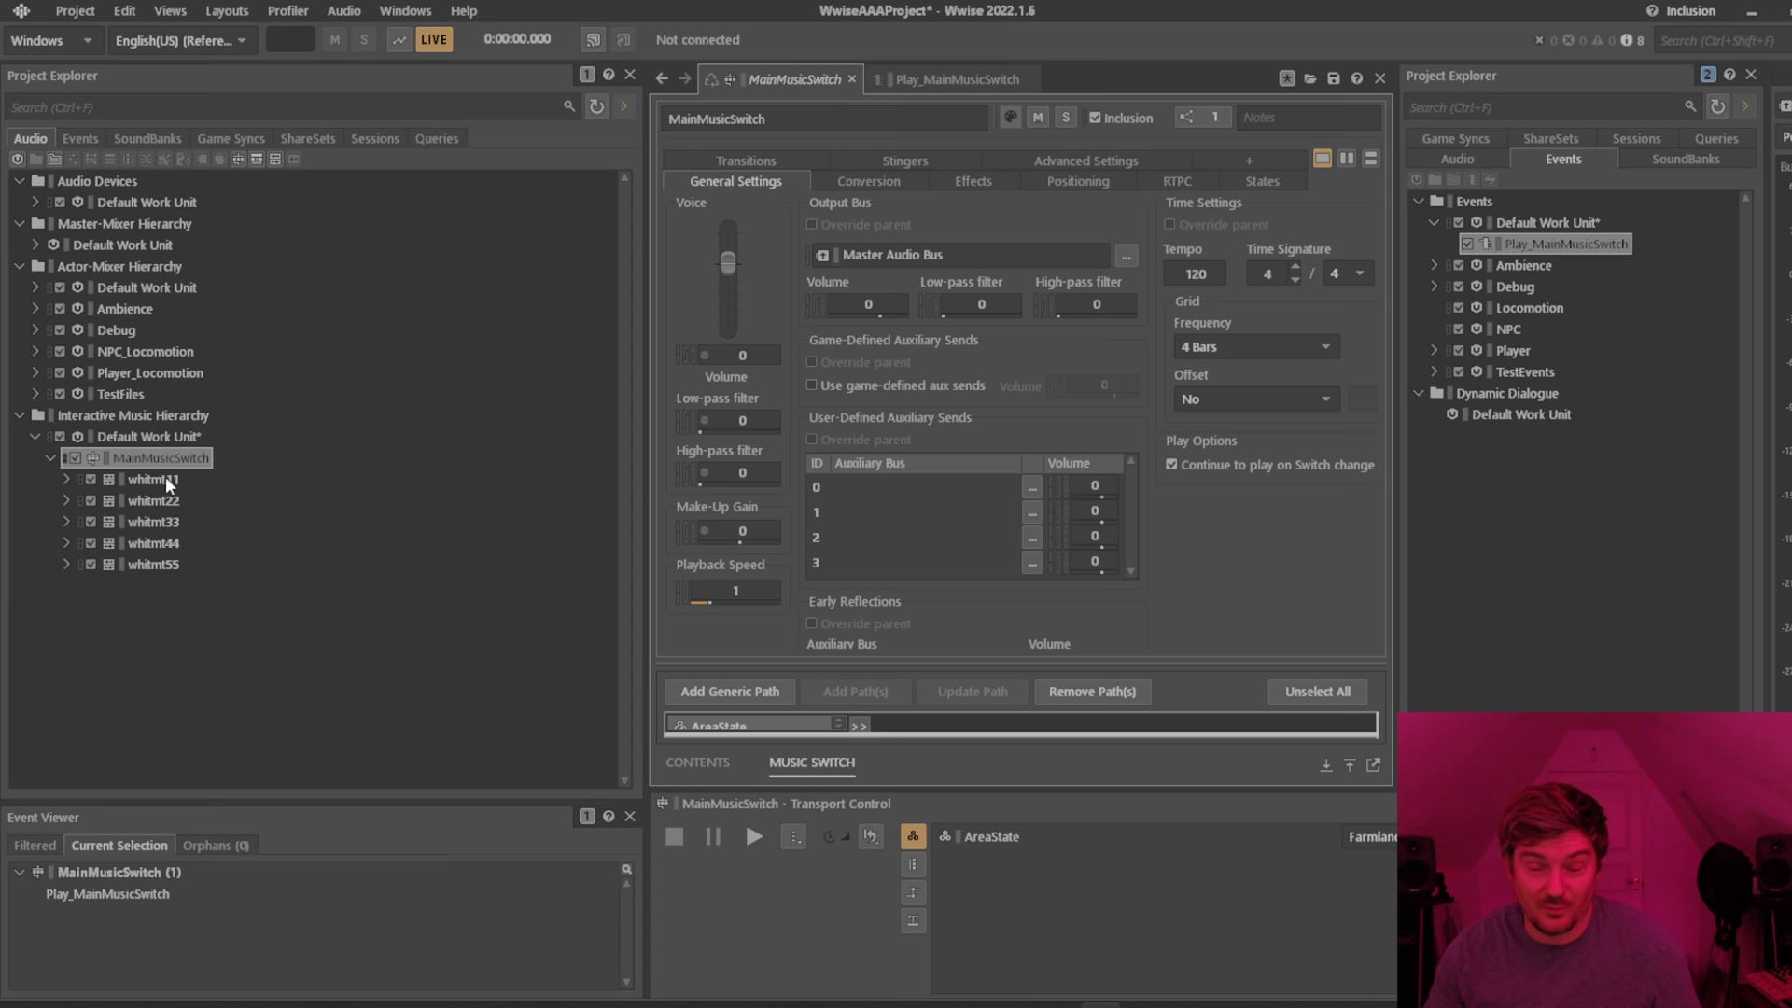
Play Play_MainMusicSwitch, checking the AreaState value in Transport Control, then stop playback.
click(1567, 241)
key(space)
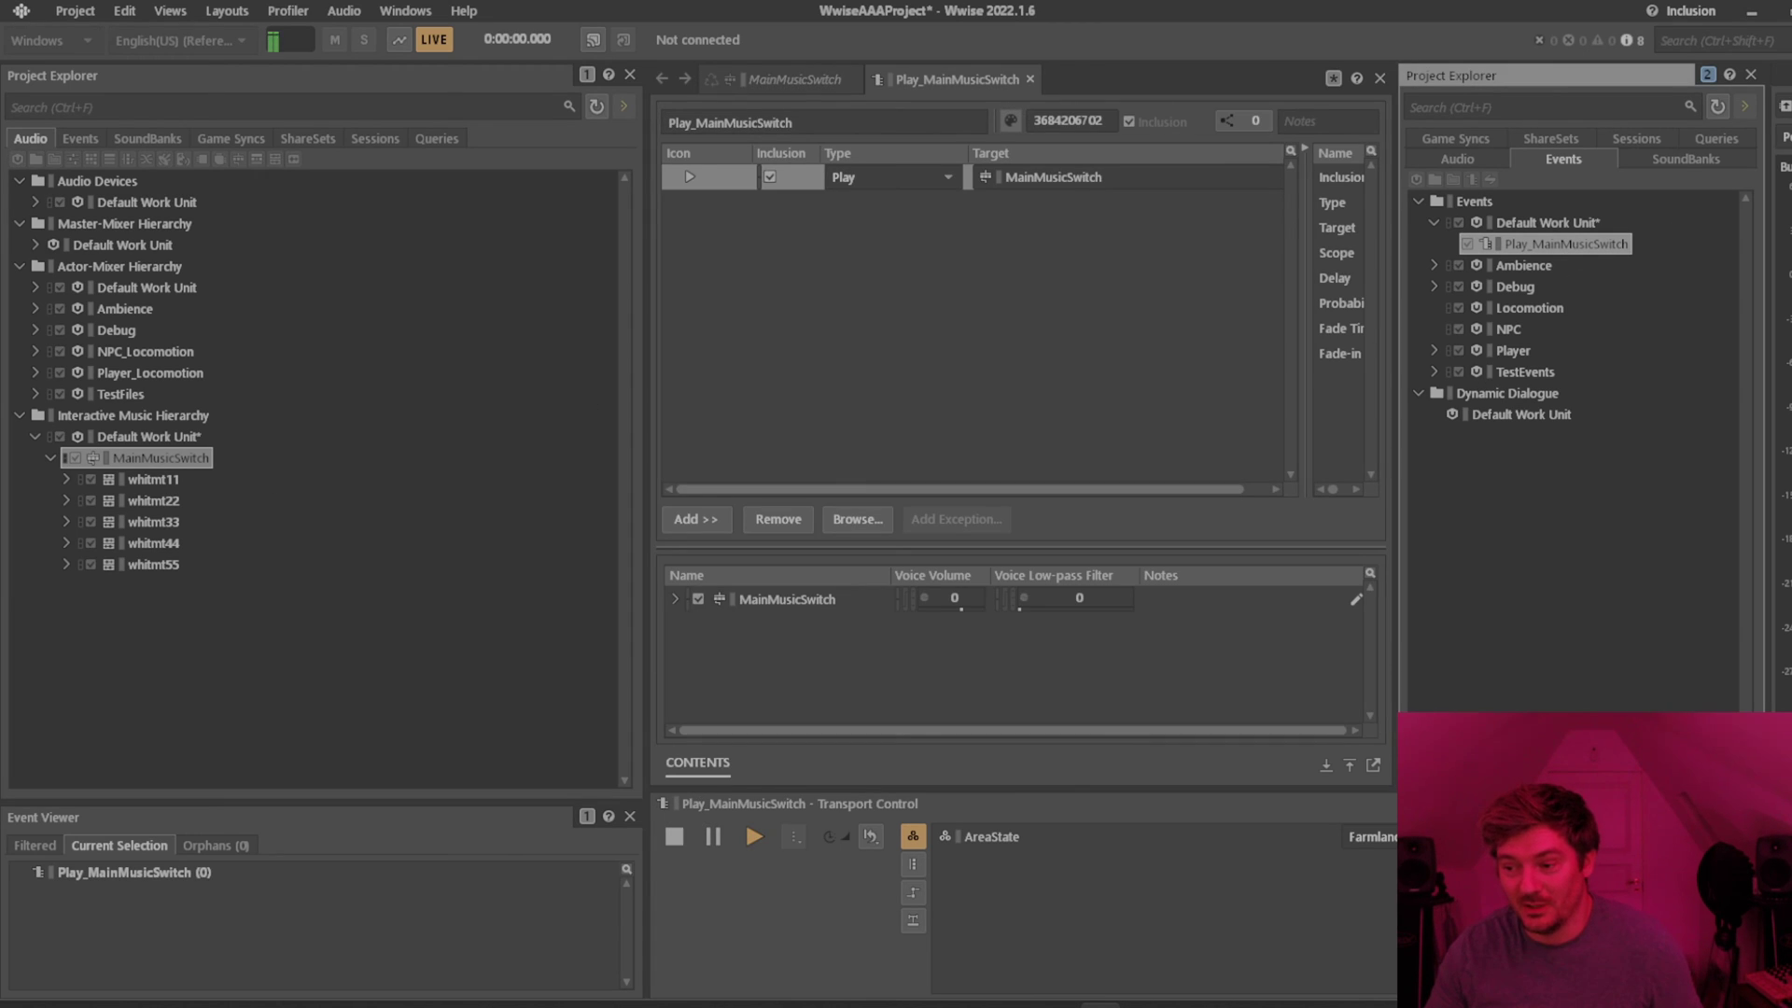
click(1428, 837)
key(Return)
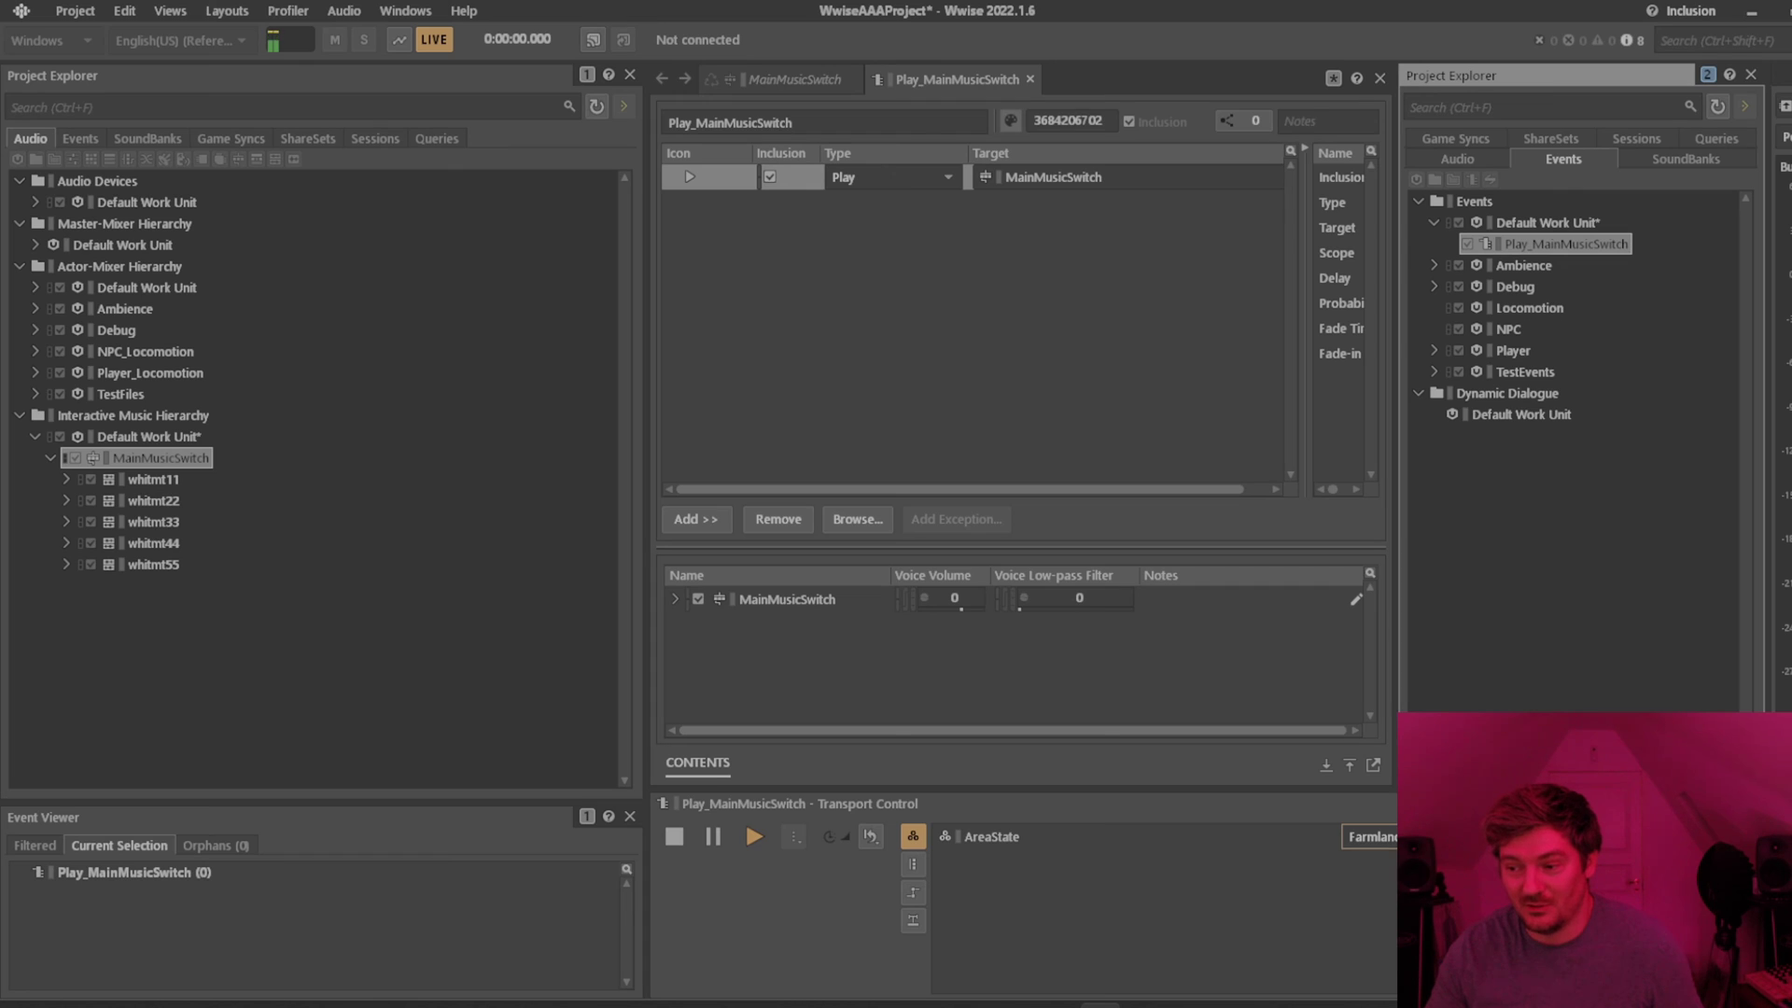
click(1369, 837)
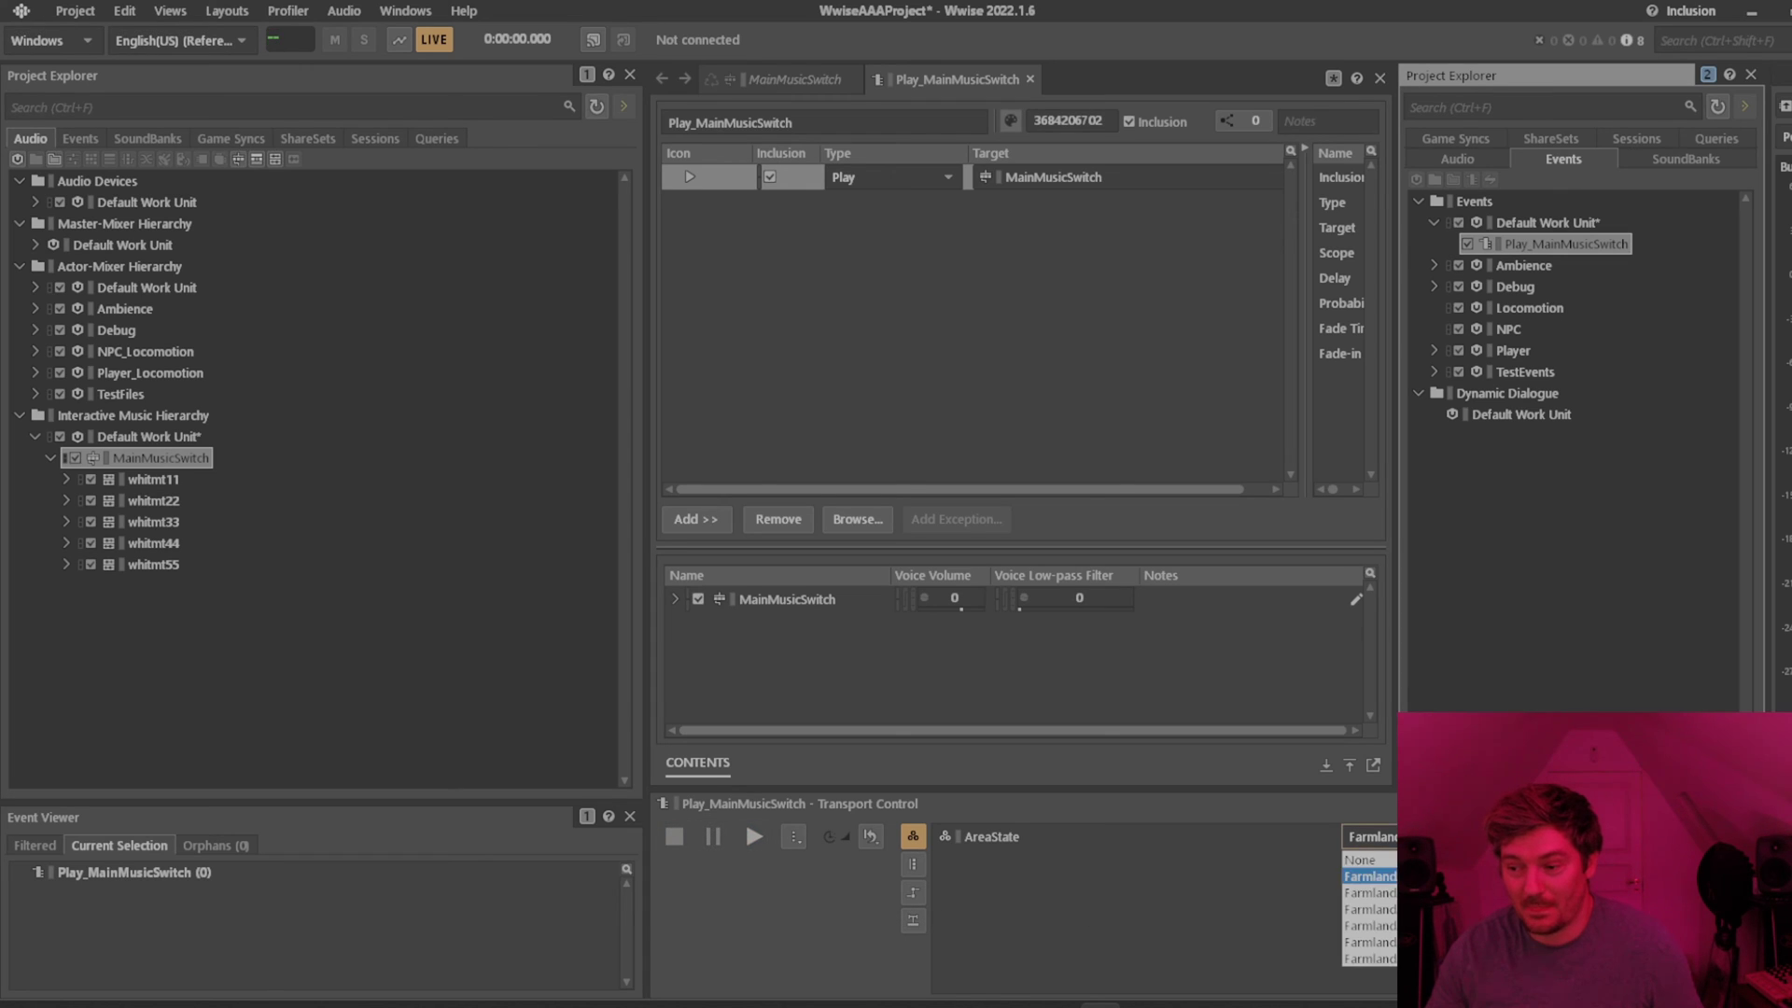
key(Return)
key(space)
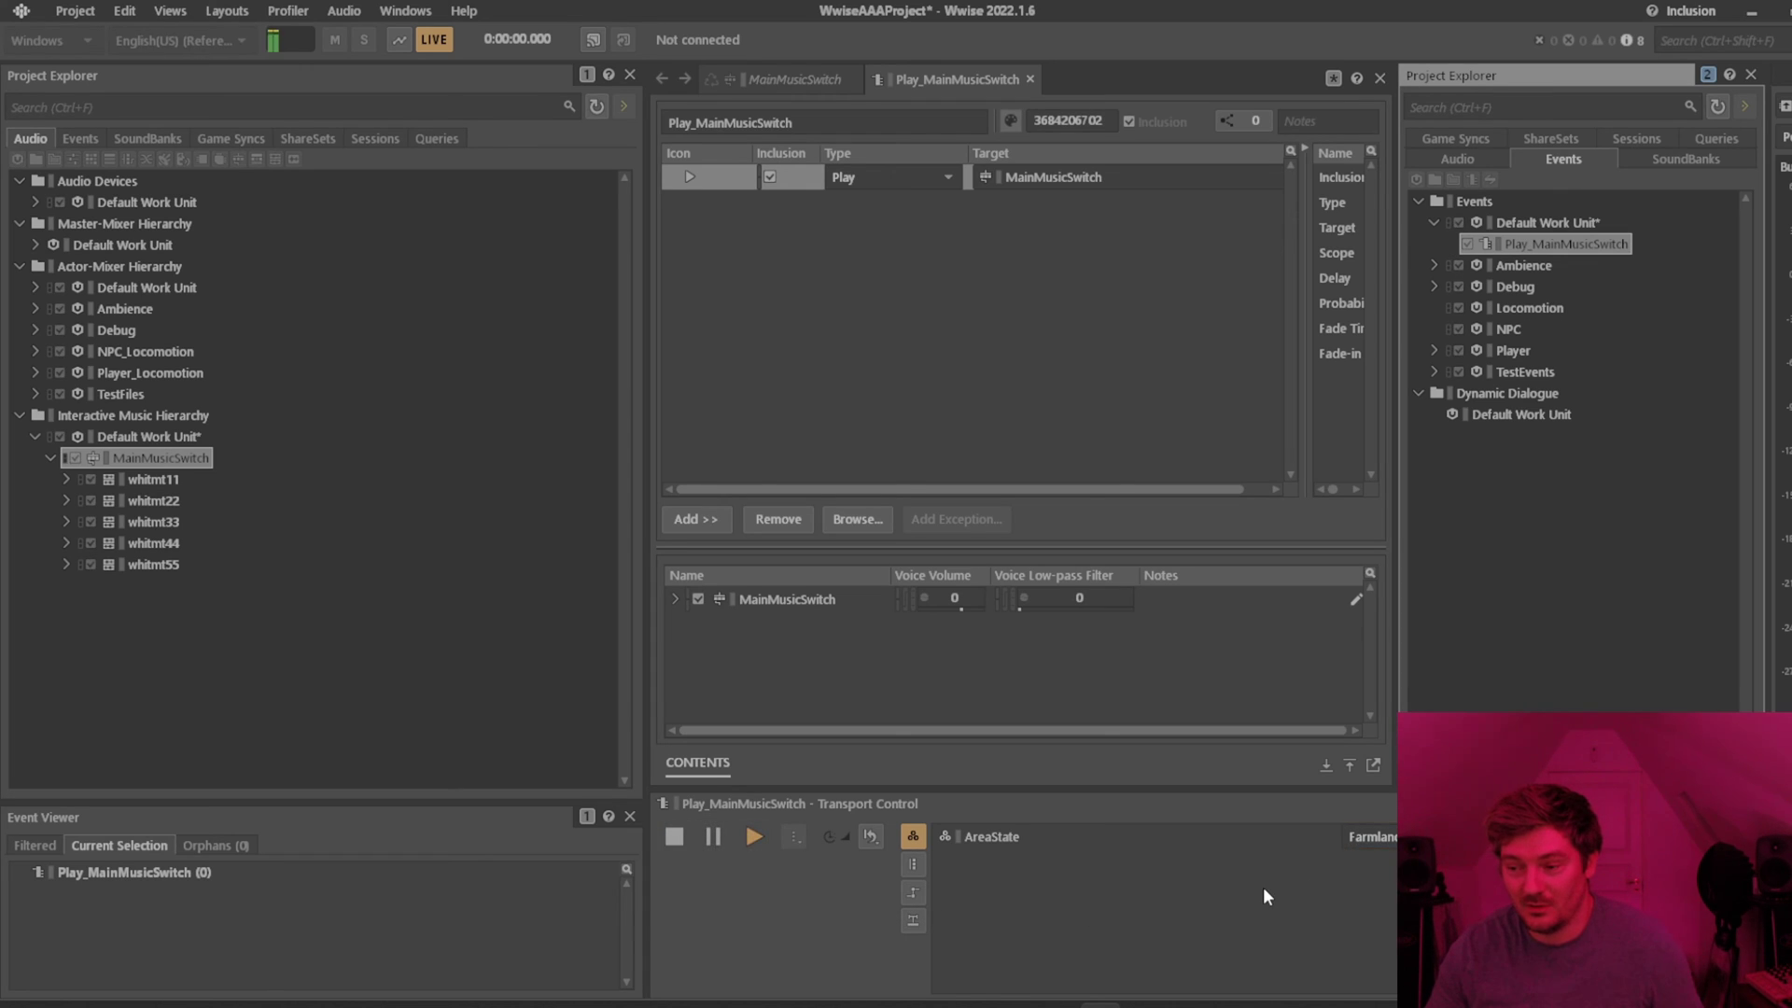
click(1372, 840)
key(Return)
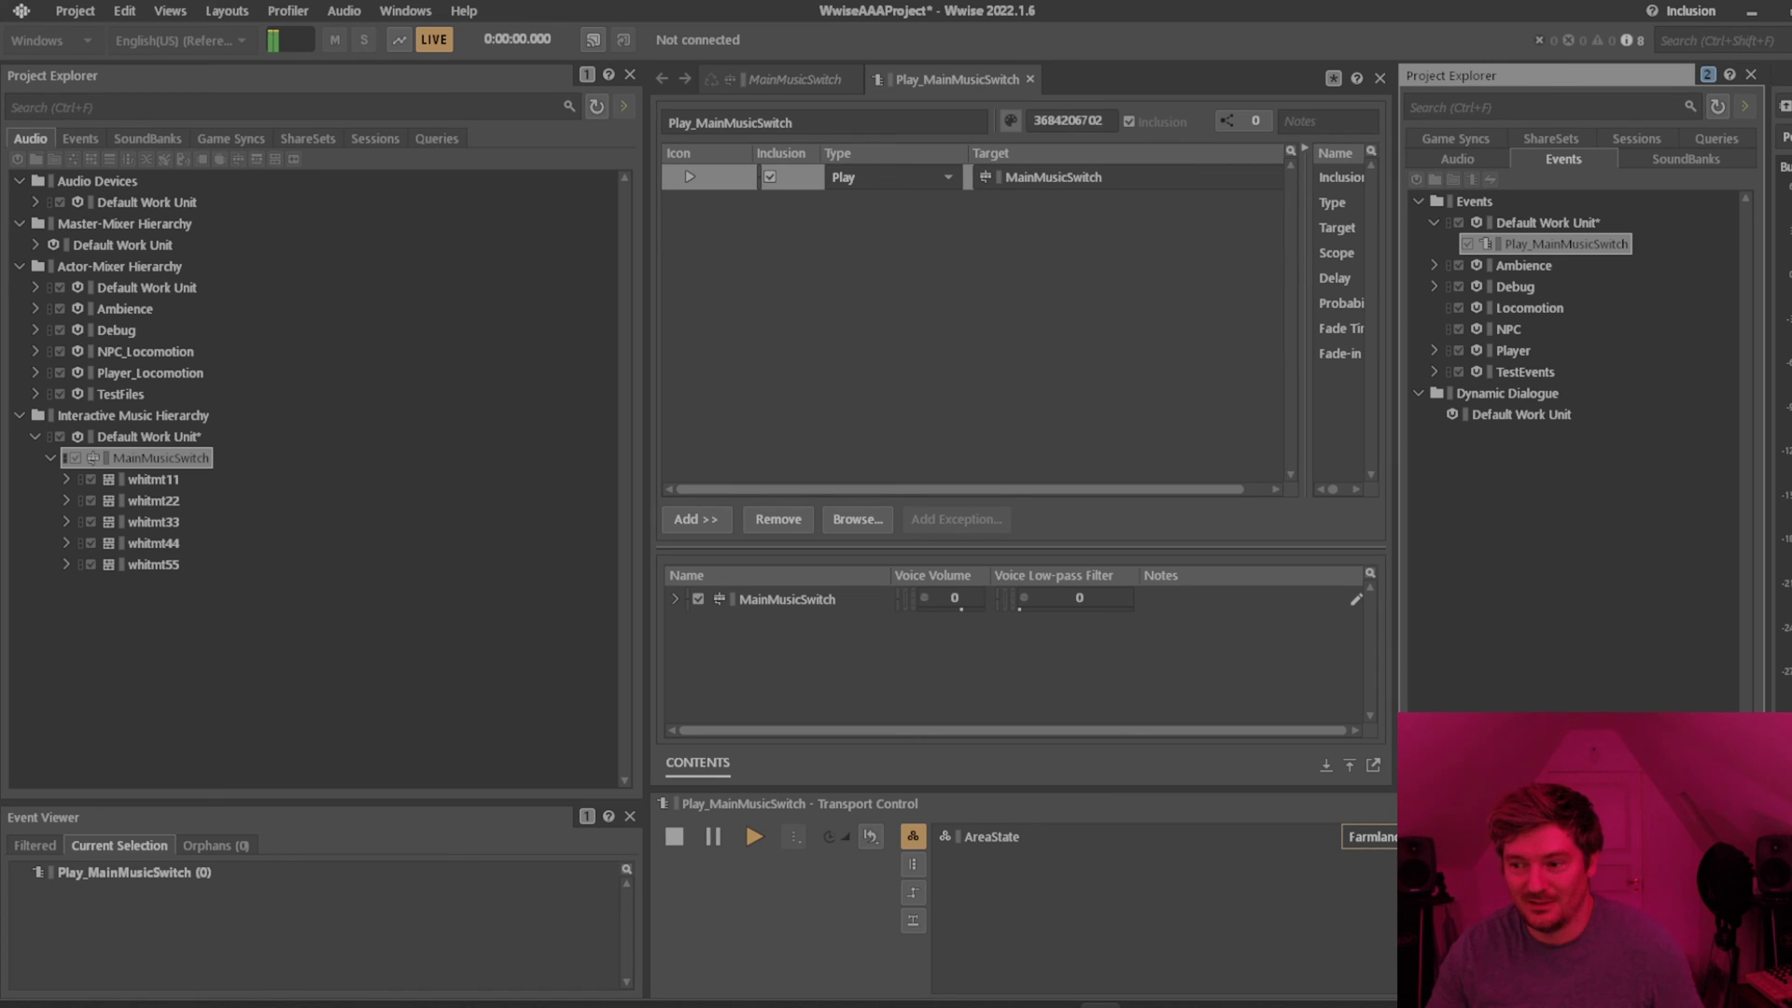
key(space)
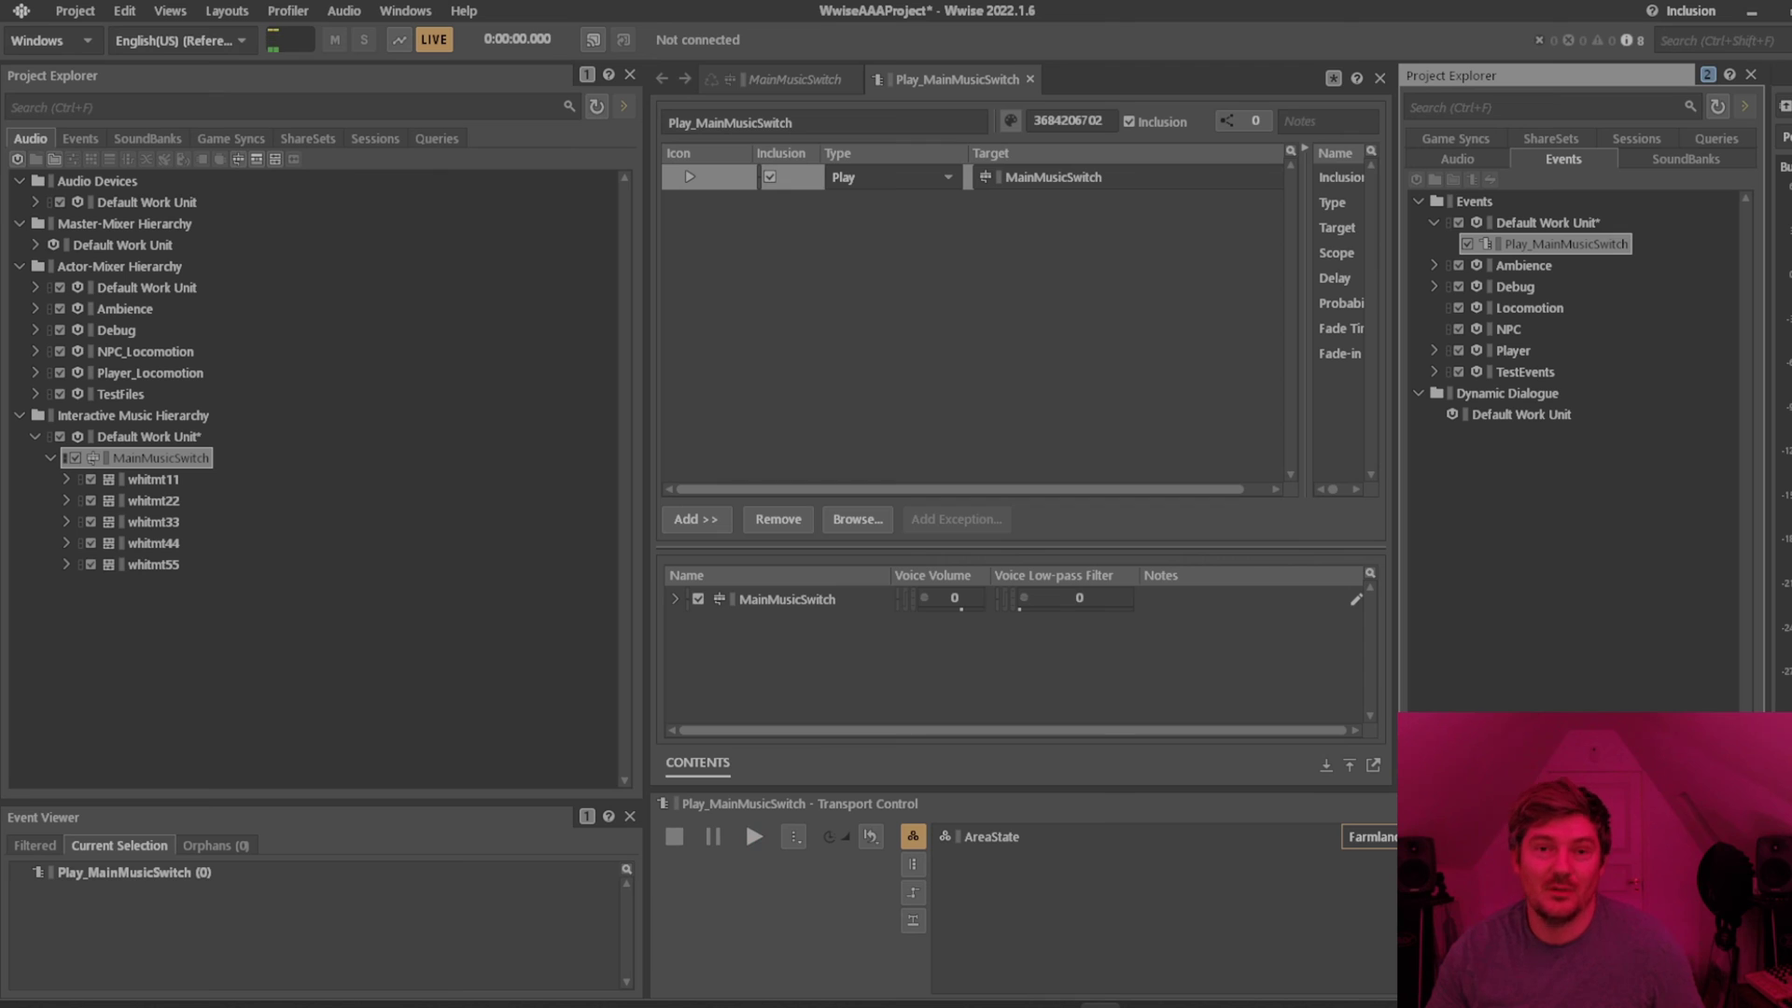
Reselect MainMusicSwitch and view its transition rules.
click(897, 288)
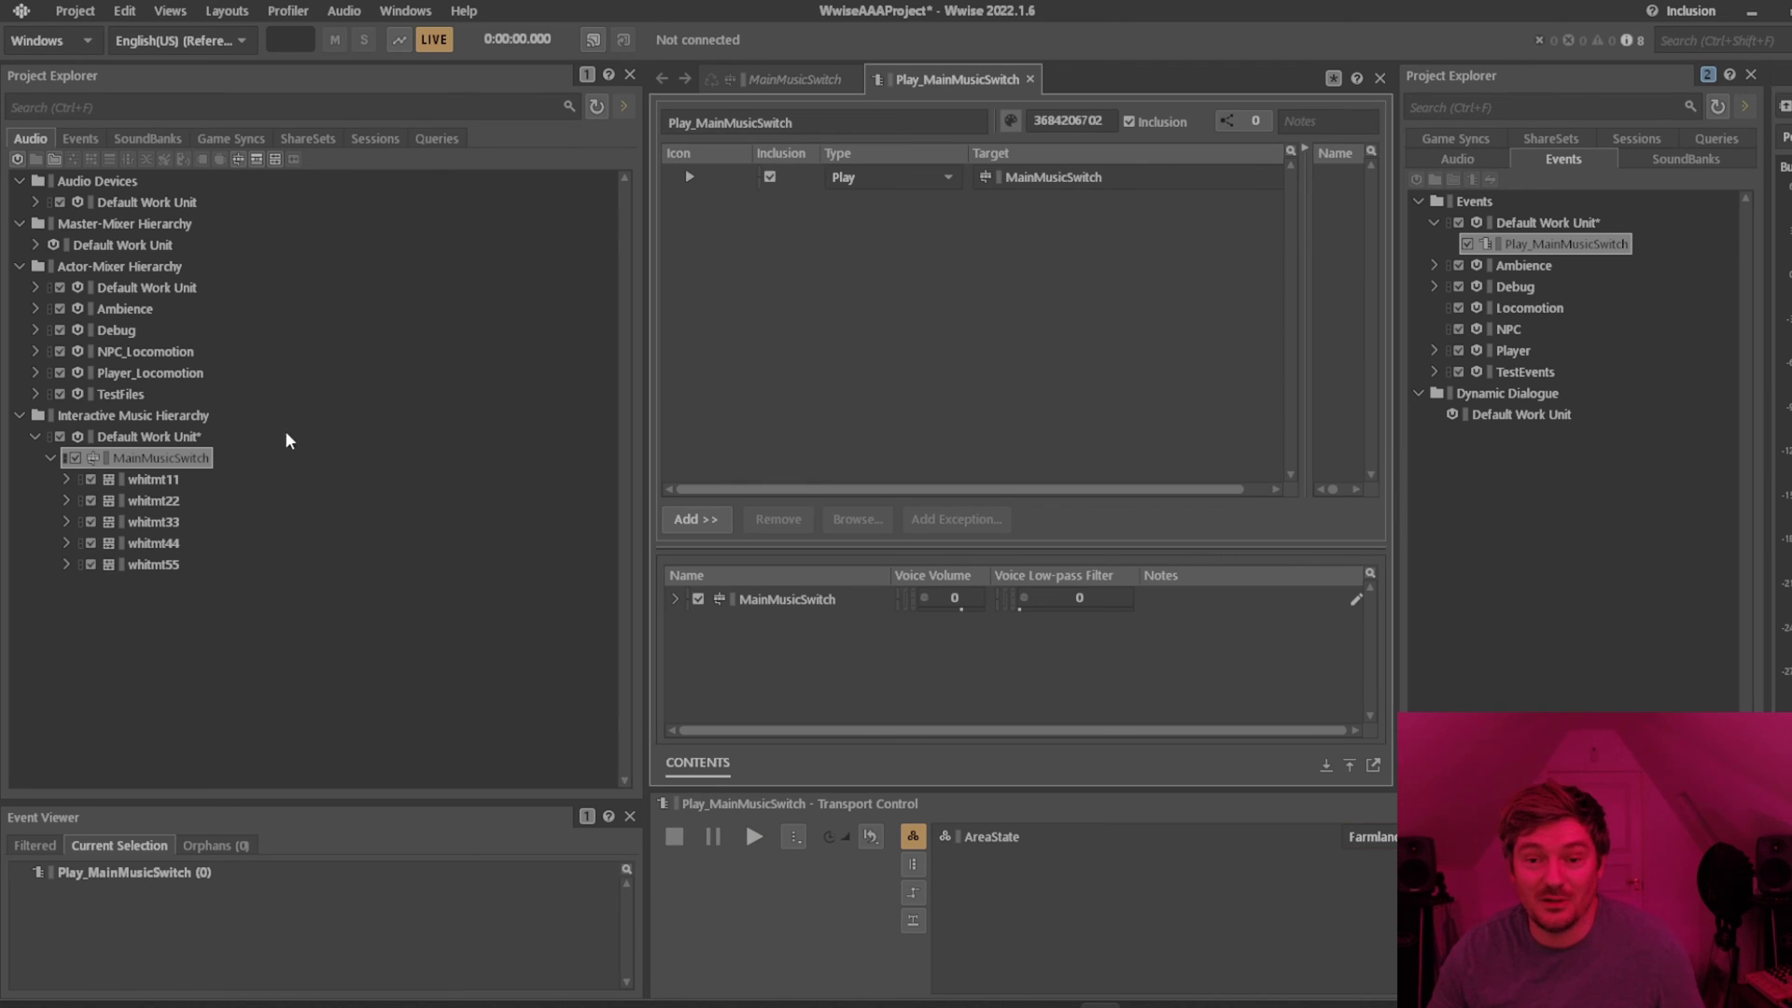
click(187, 416)
click(175, 459)
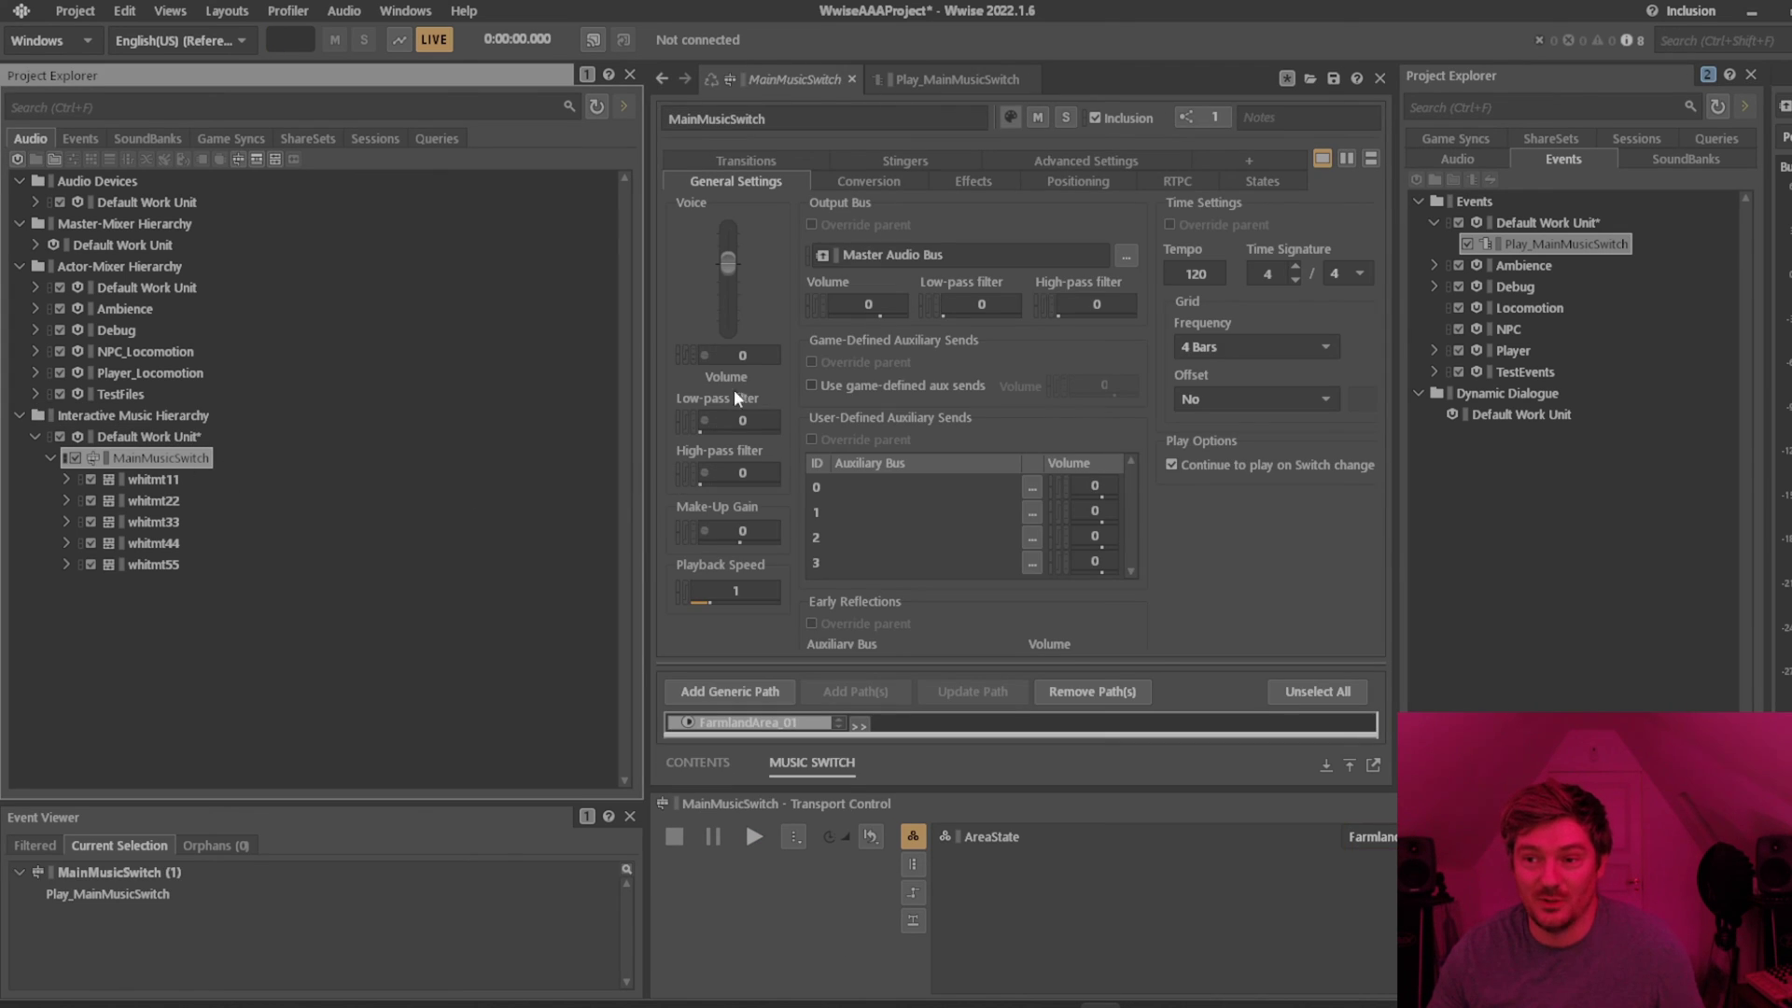
click(741, 154)
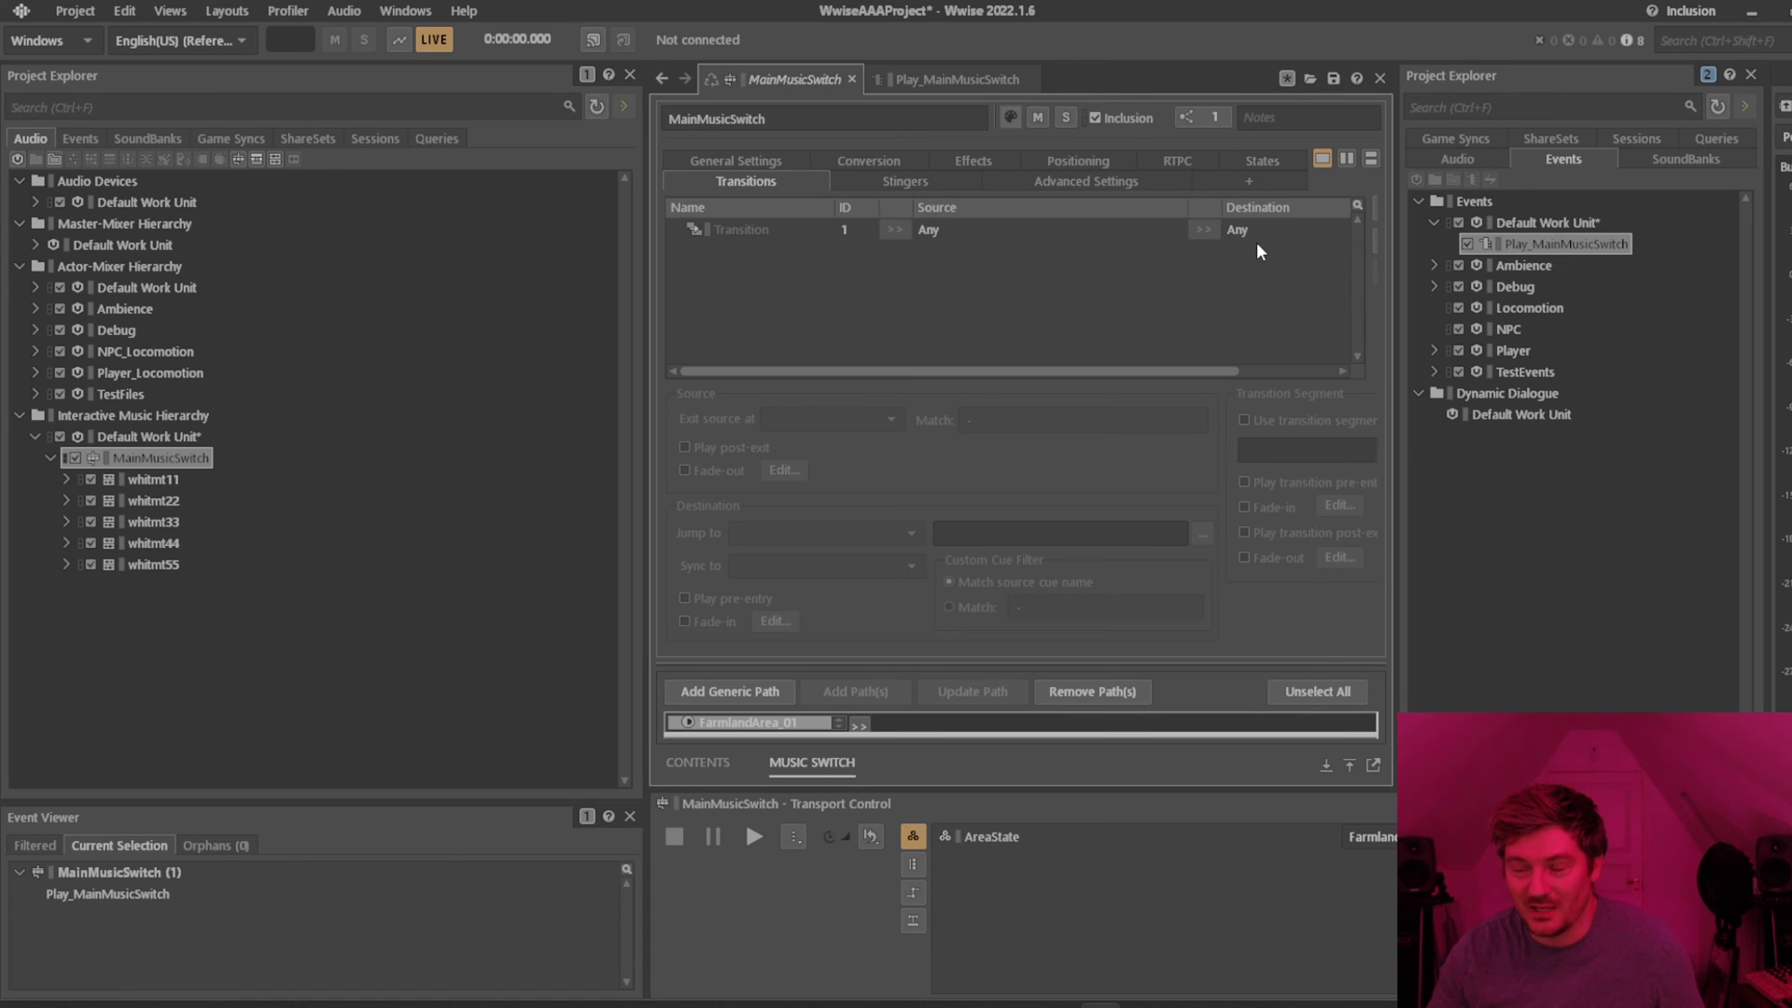
Set the Any-to-Any rule's Exit source at option to Immediate.
click(954, 233)
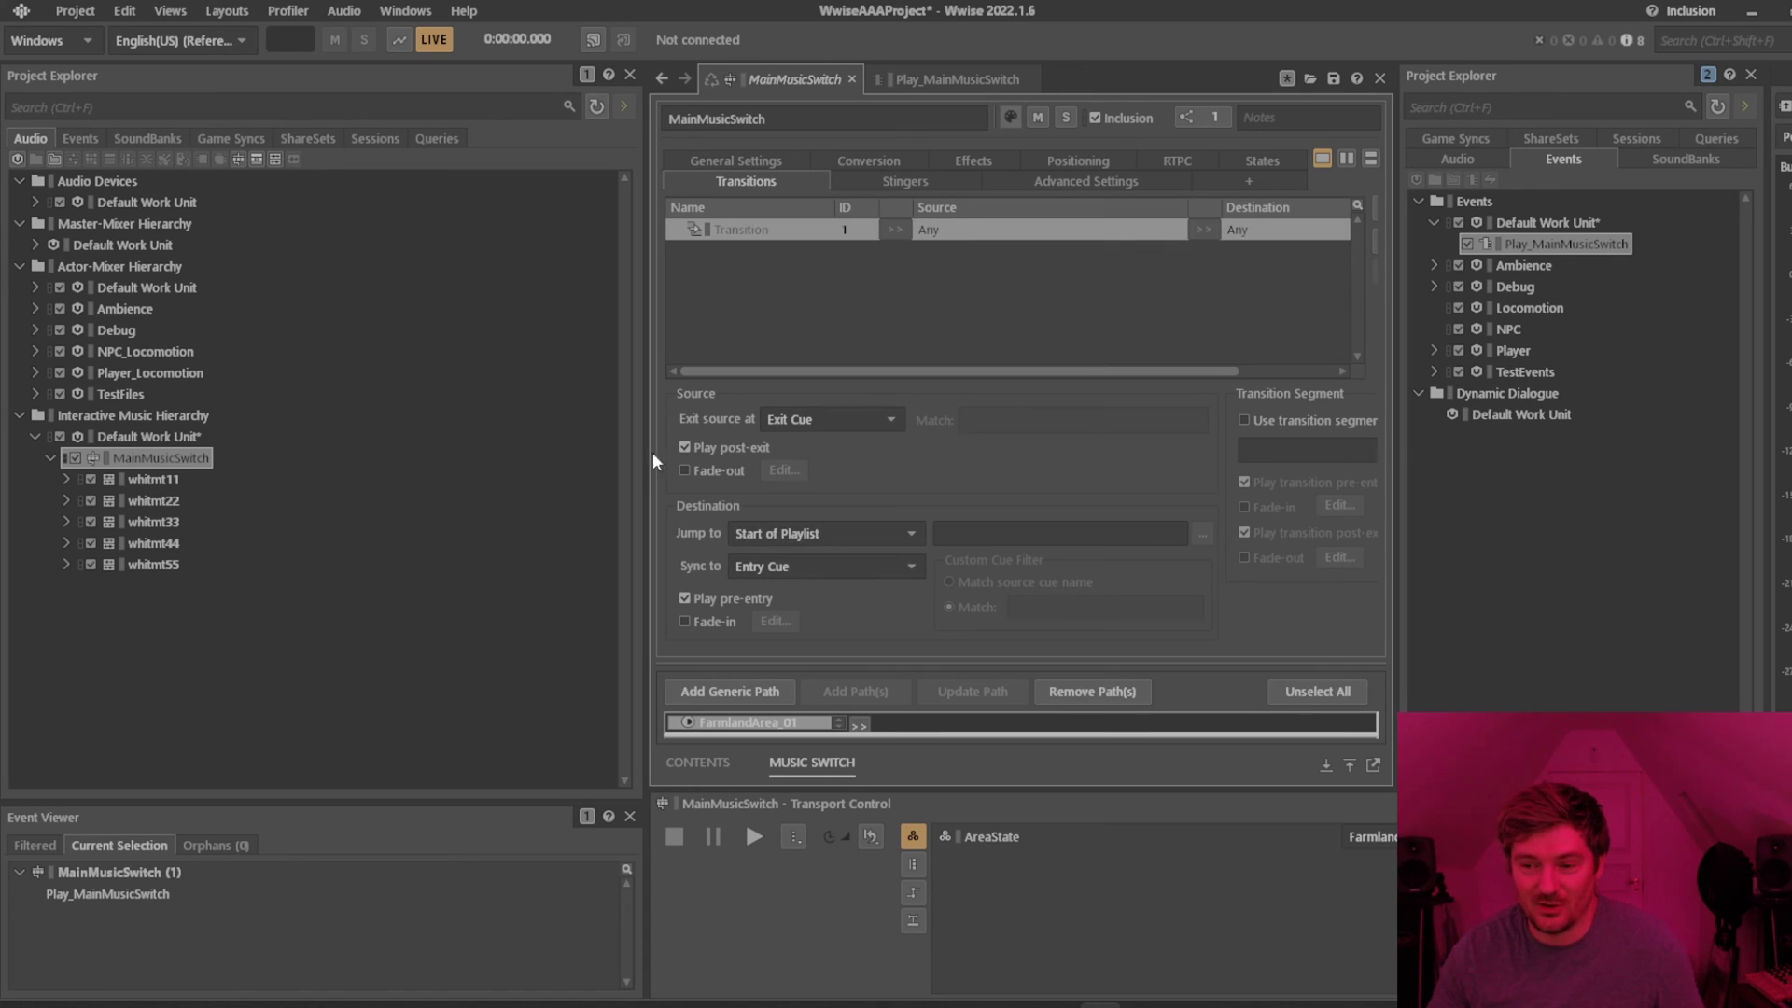
click(866, 412)
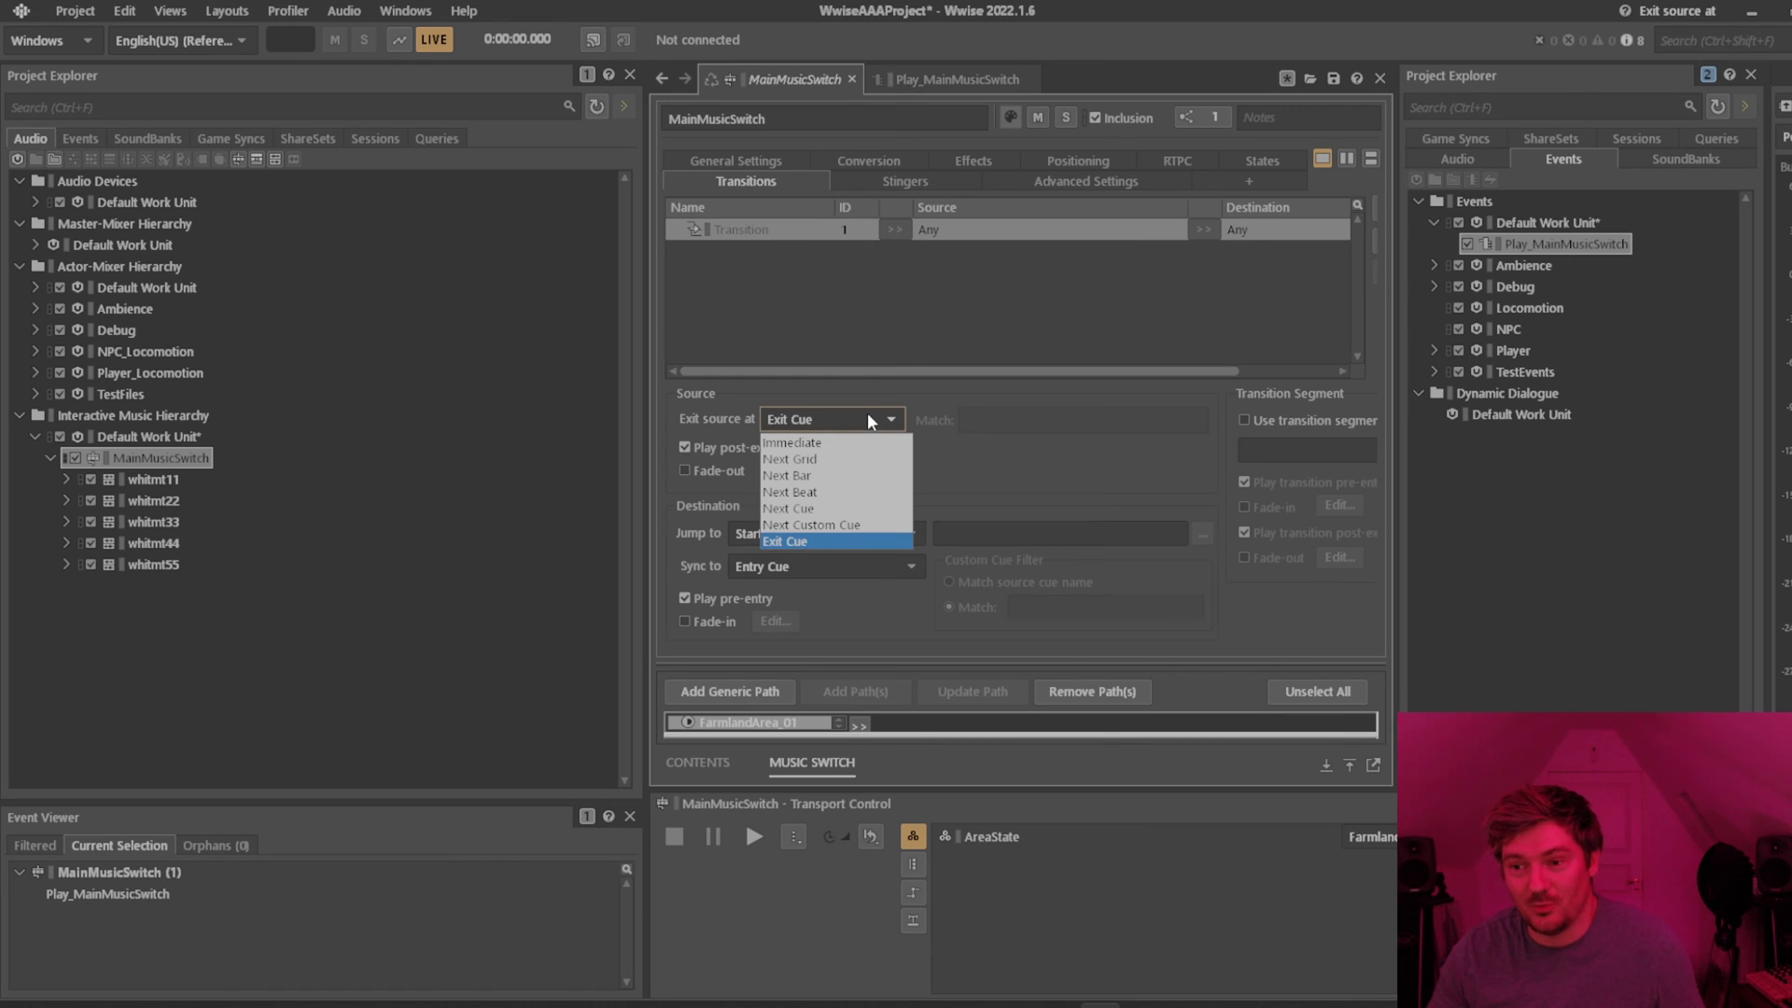
click(831, 443)
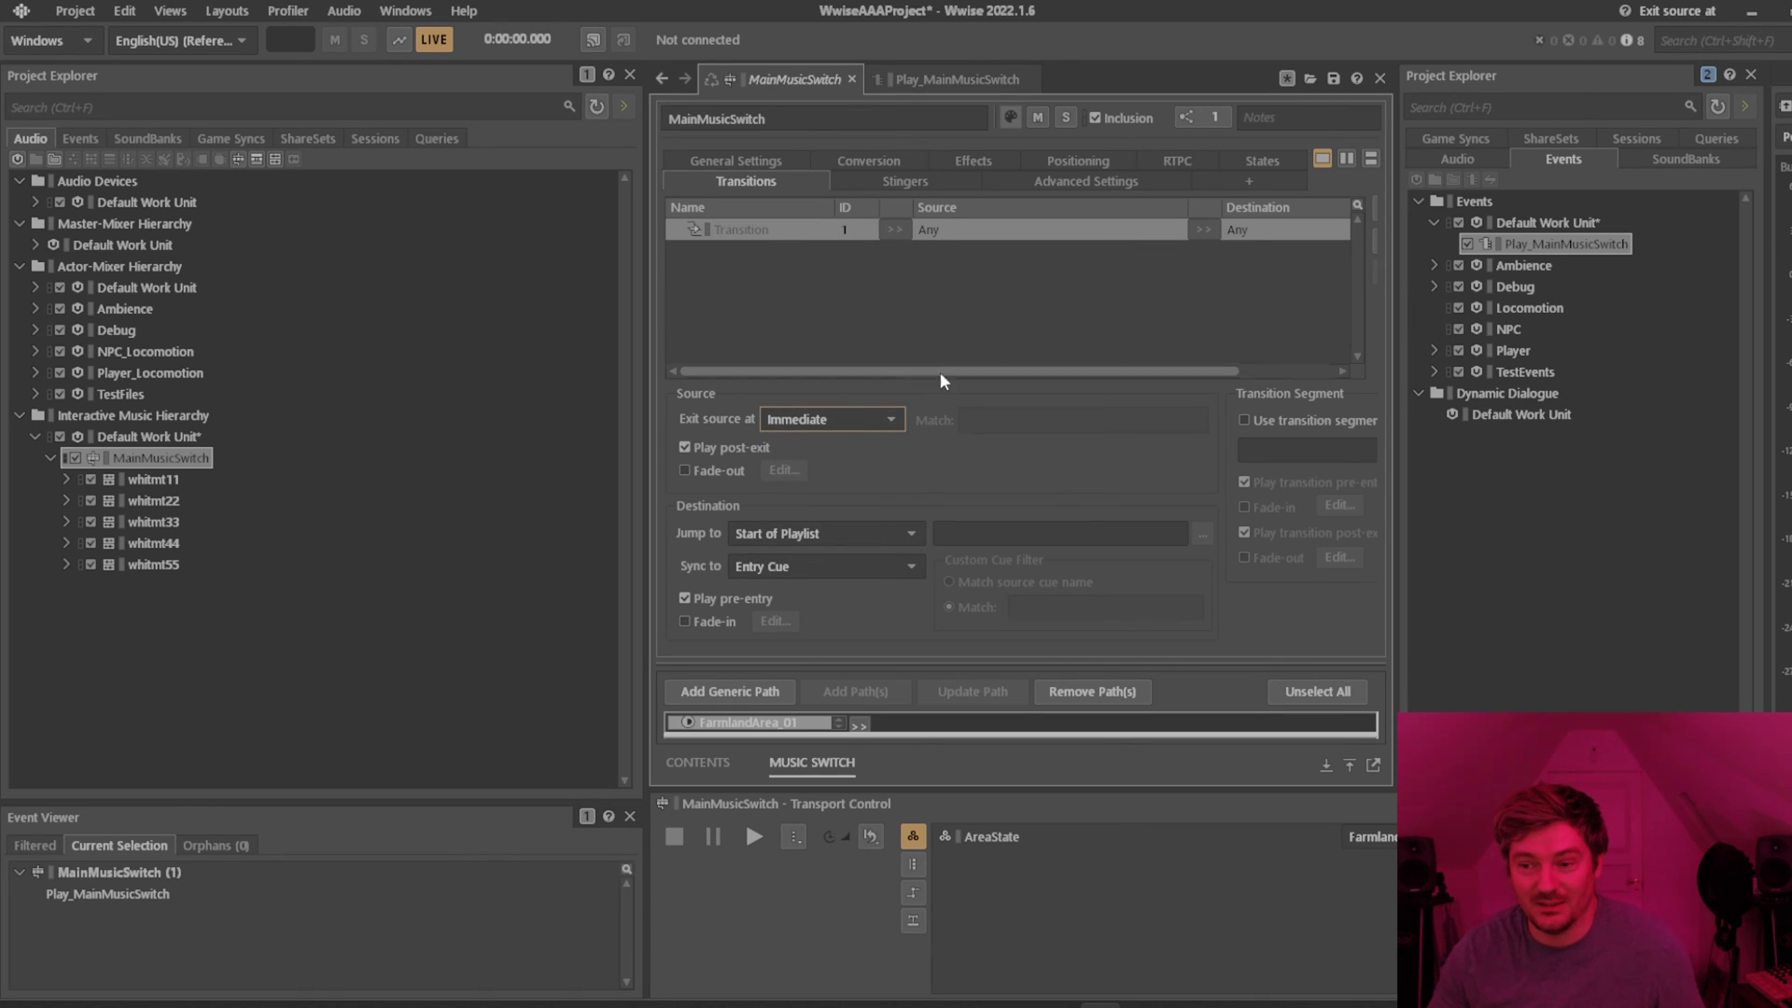
Audition Play_MainMusicSwitch, then confirm the Any-to-Any rule still exits Immediate.
click(1568, 244)
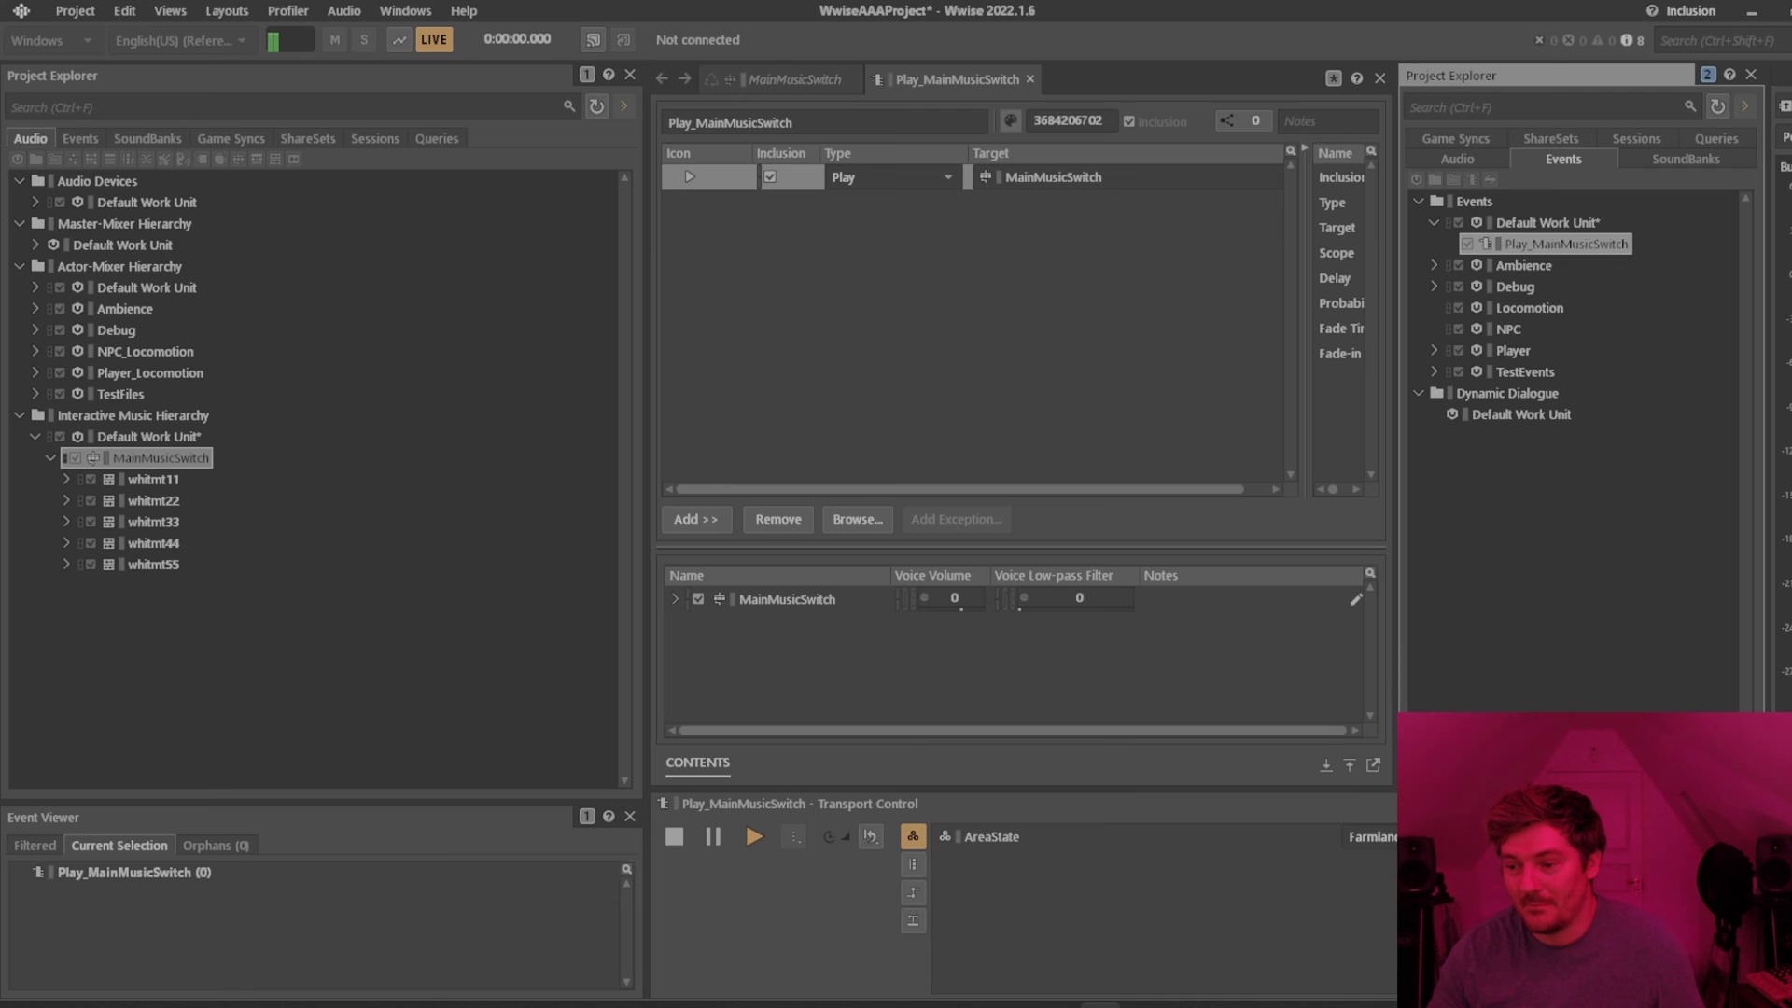
click(1370, 836)
key(Return)
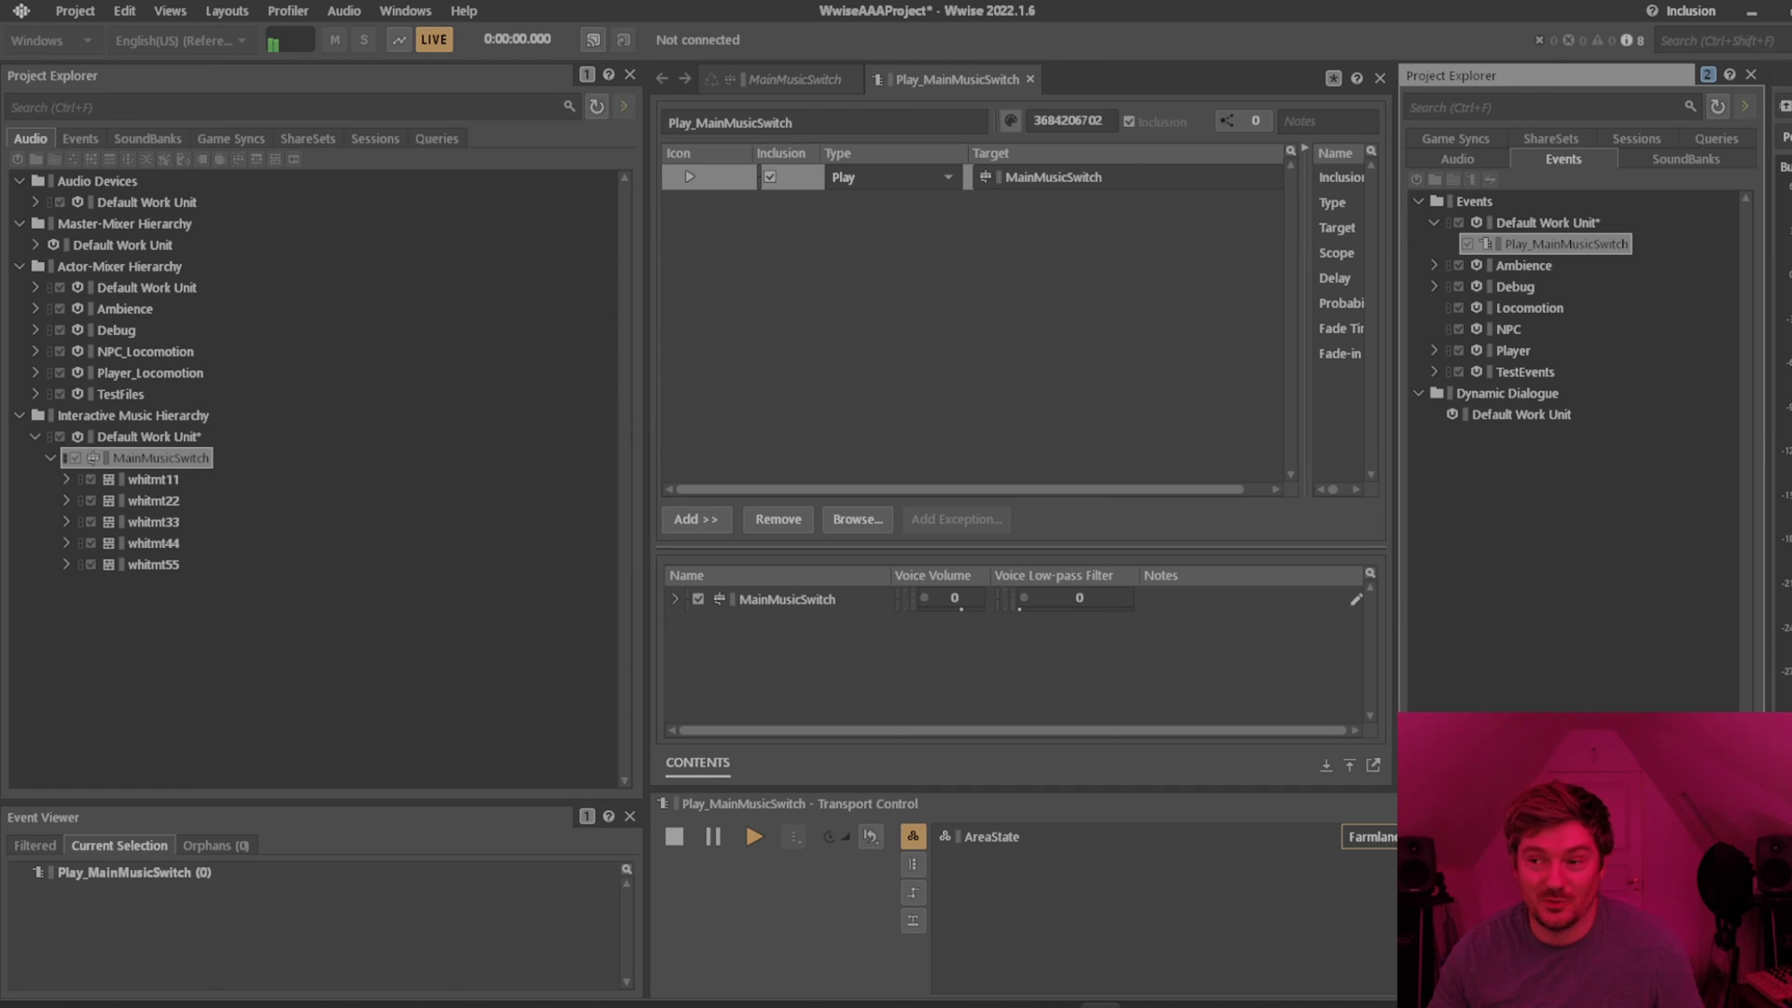
click(794, 78)
click(937, 228)
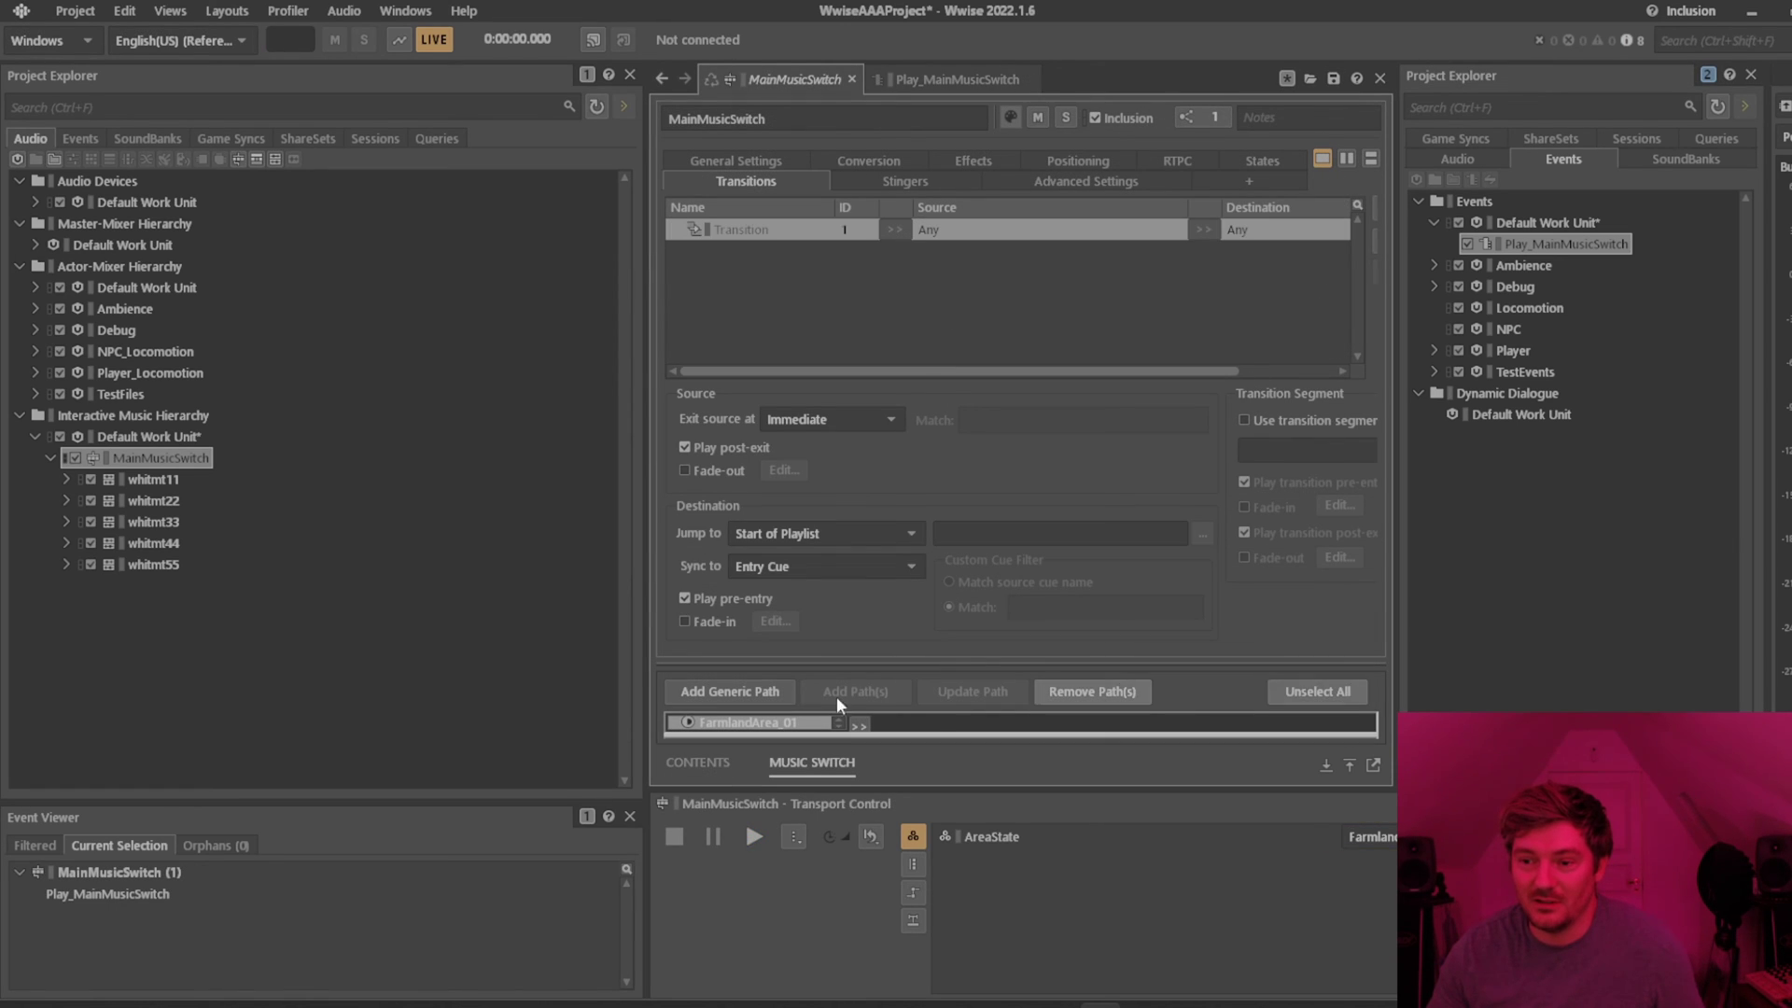
click(891, 419)
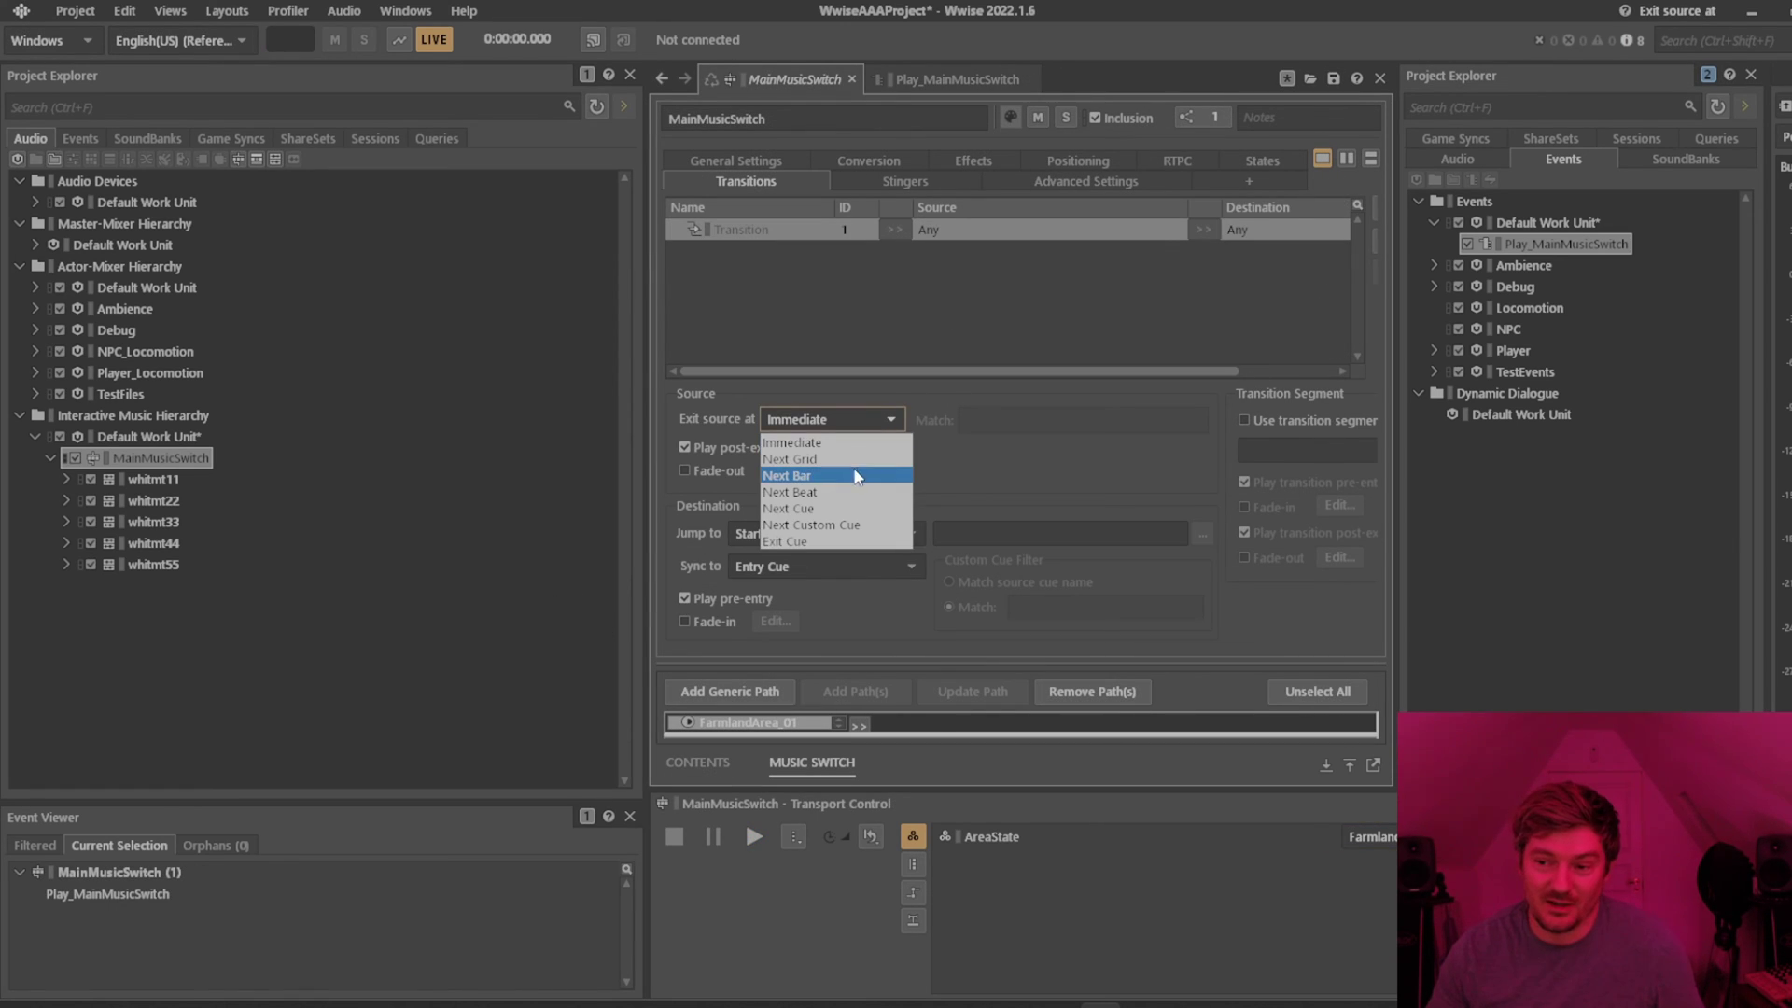
click(931, 367)
Select whitmt11 and tick Override parent so it uses its own tempo and grid.
click(151, 479)
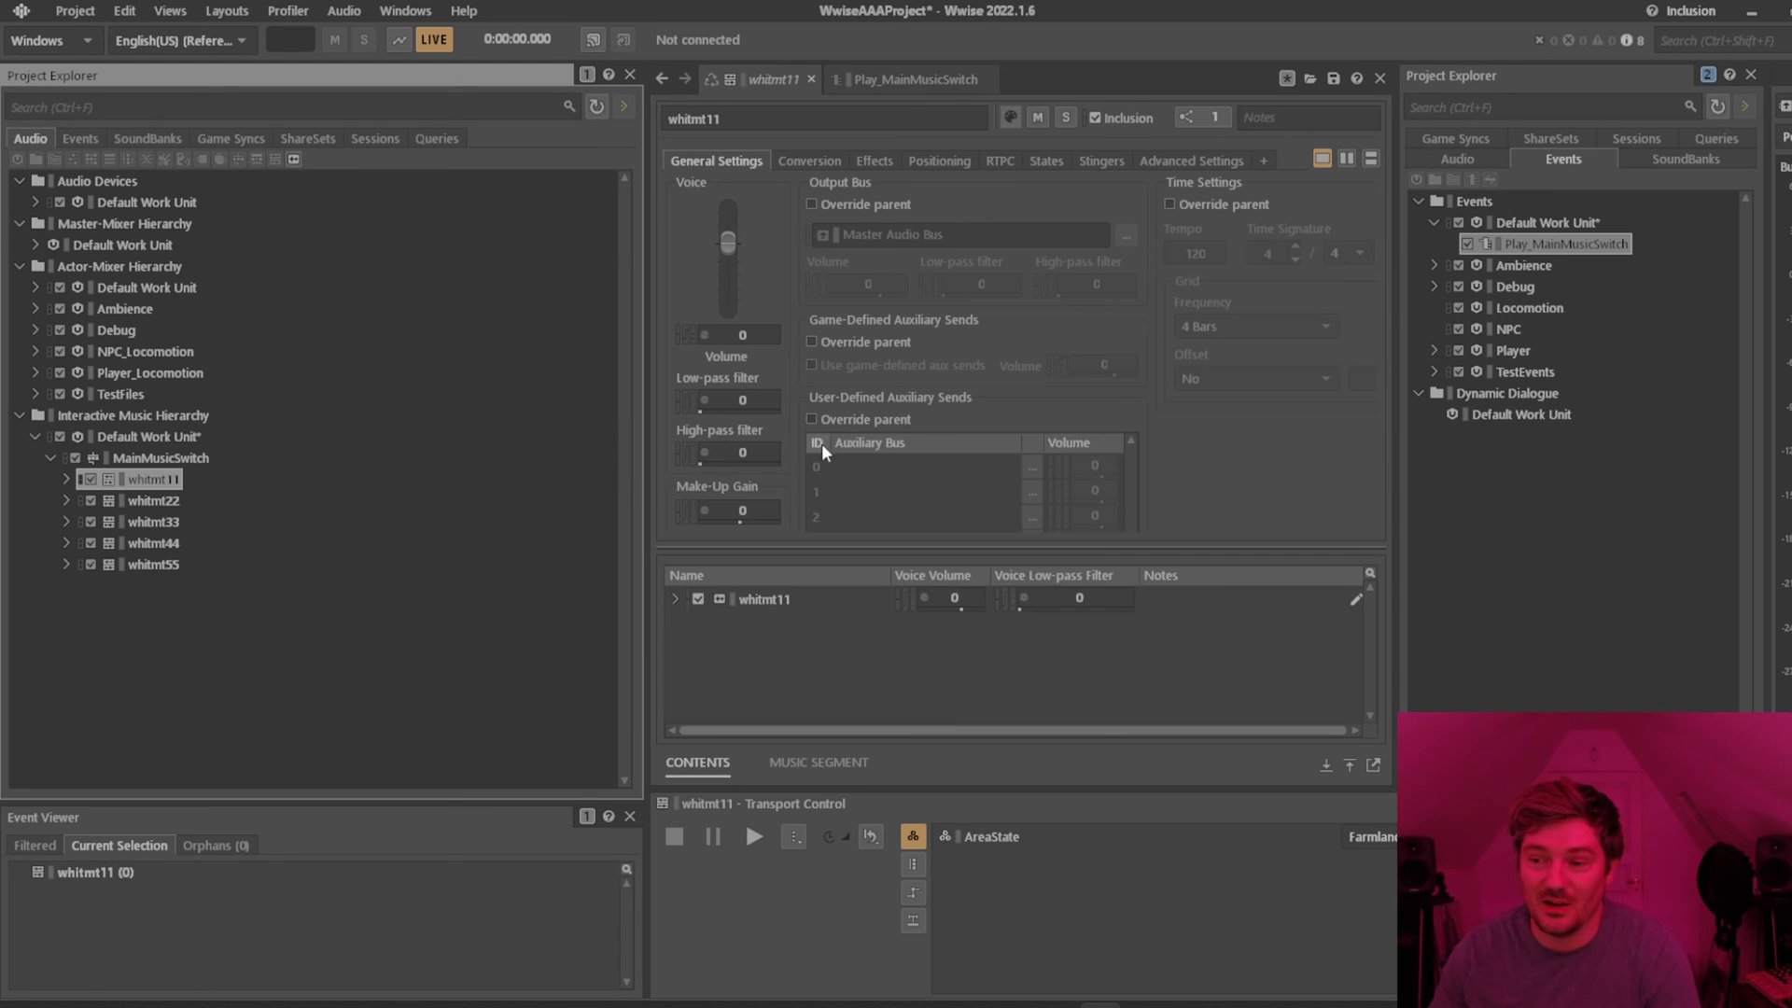
key(Up)
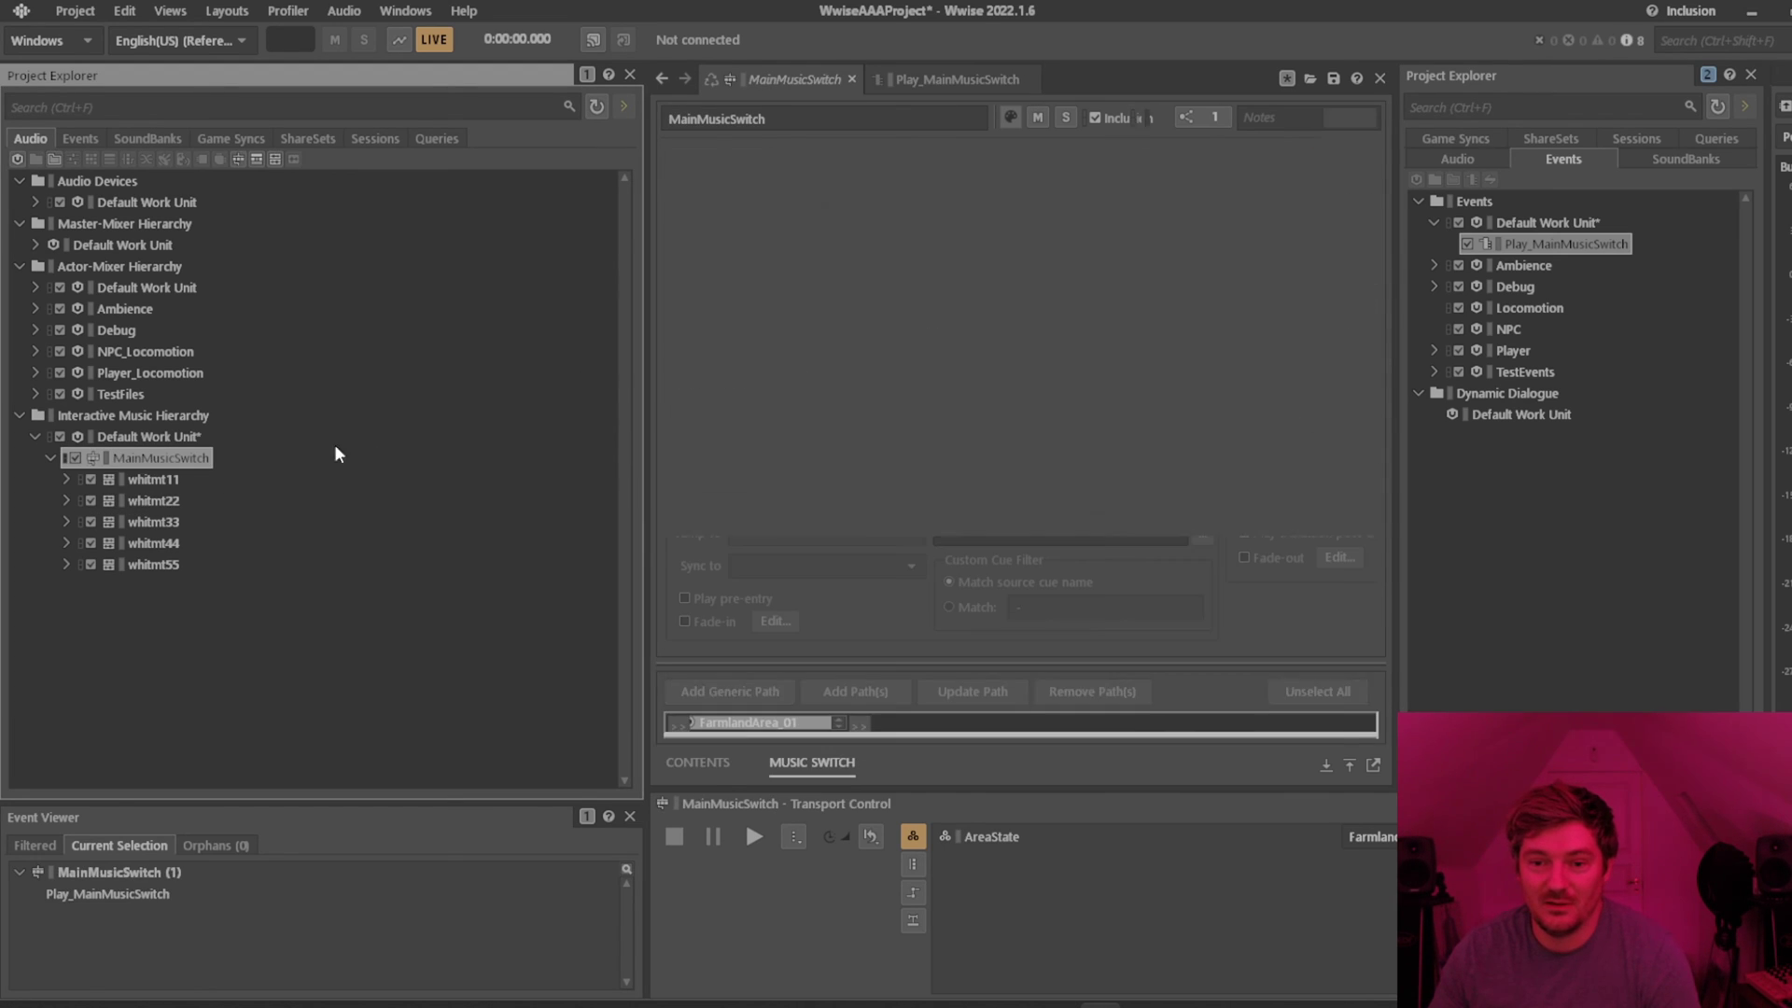
key(Down)
click(1170, 205)
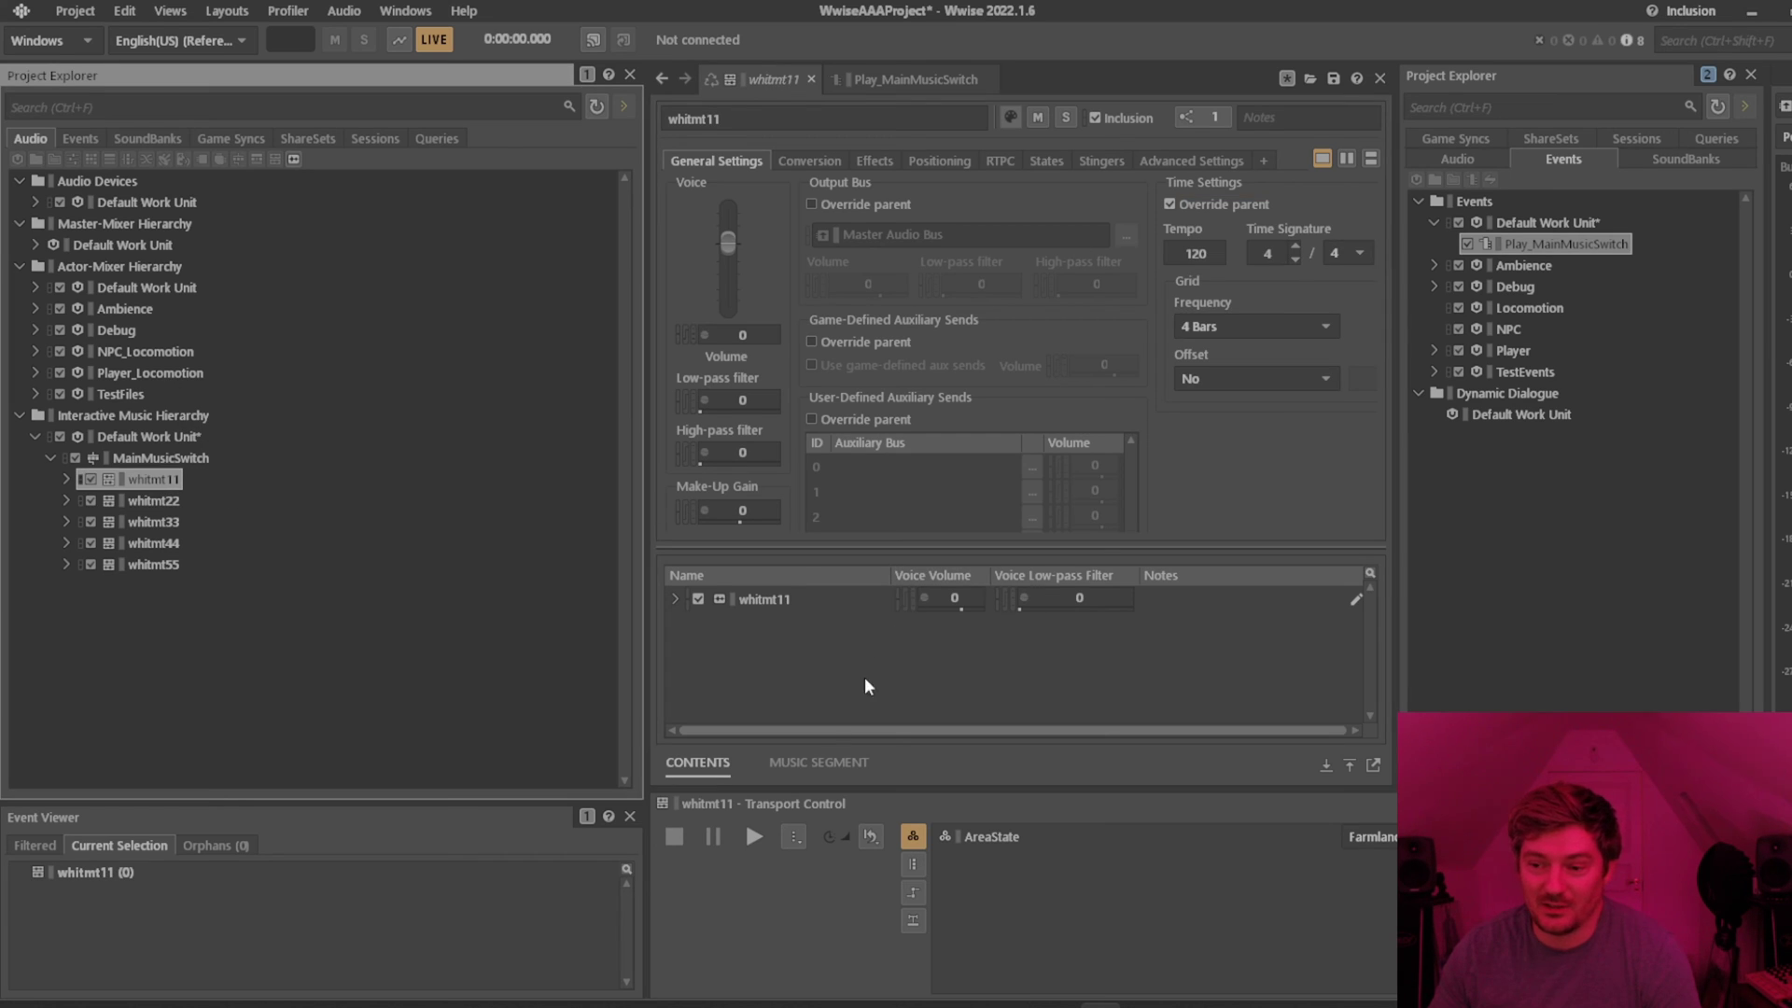
On whitmt11's timeline, move the play position to 00:30.098 and add a custom cue.
click(865, 767)
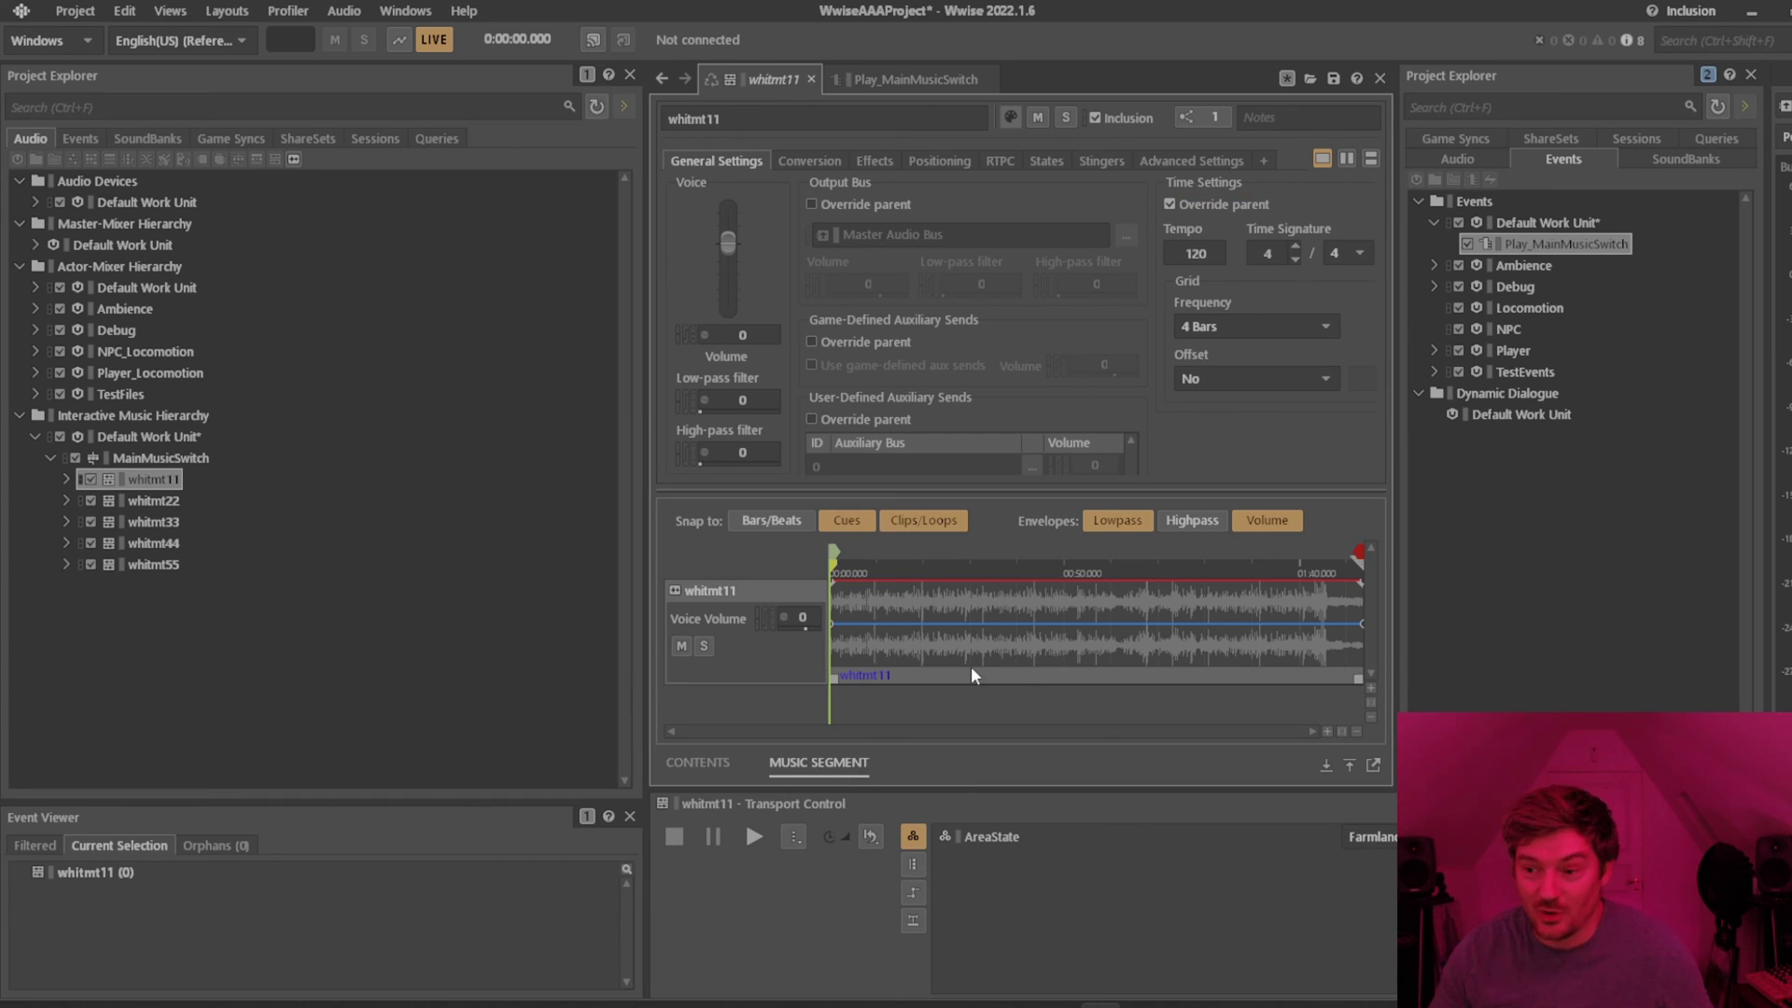
mouse_move(834, 552)
mouse_down()
mouse_move(920, 551)
mouse_move(734, 558)
mouse_up()
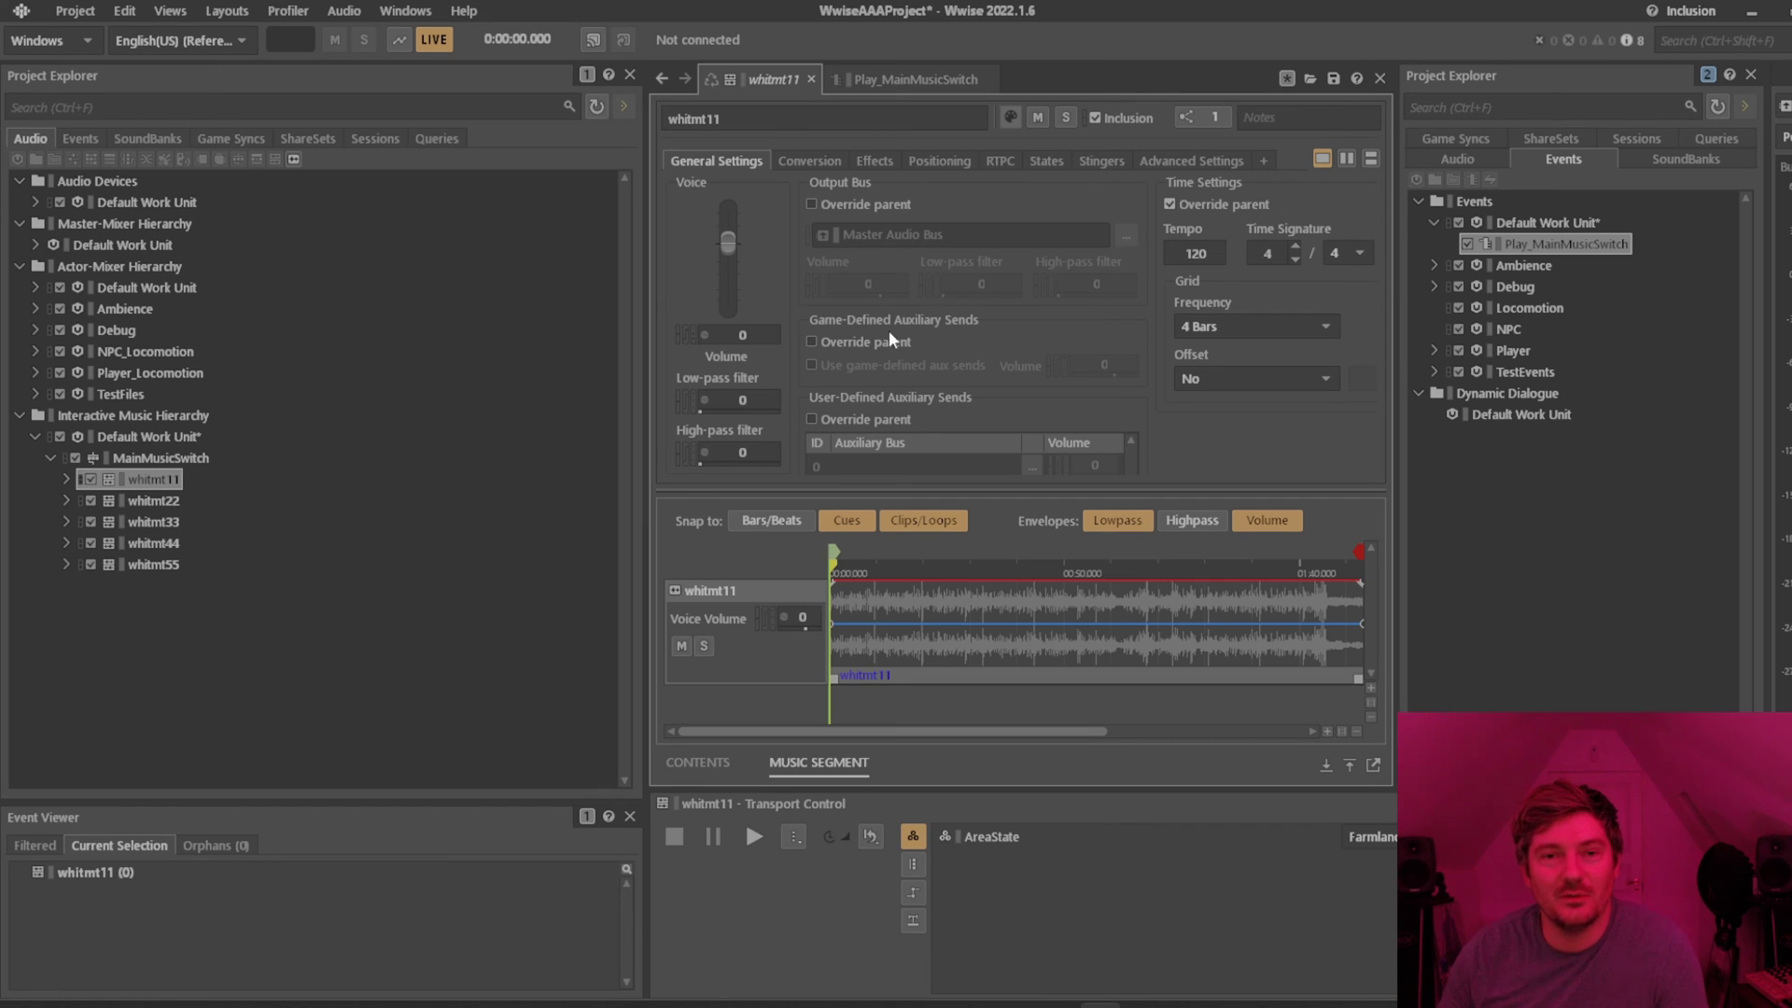
click(924, 568)
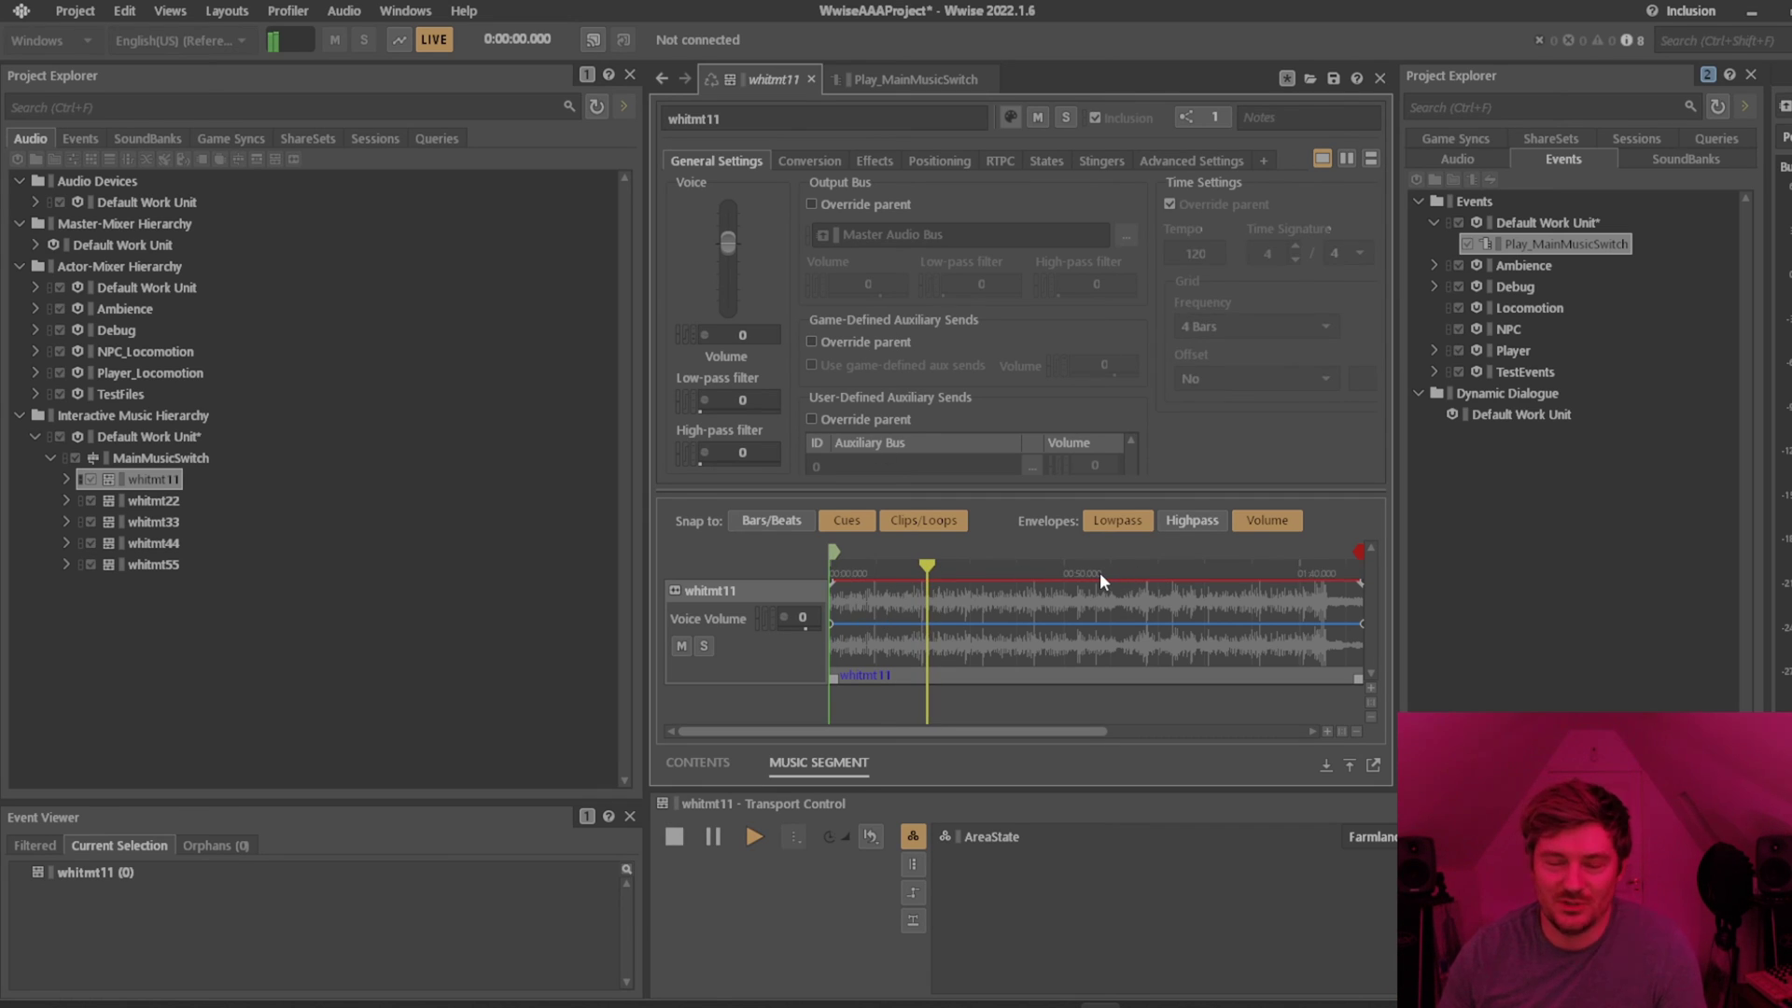
click(971, 570)
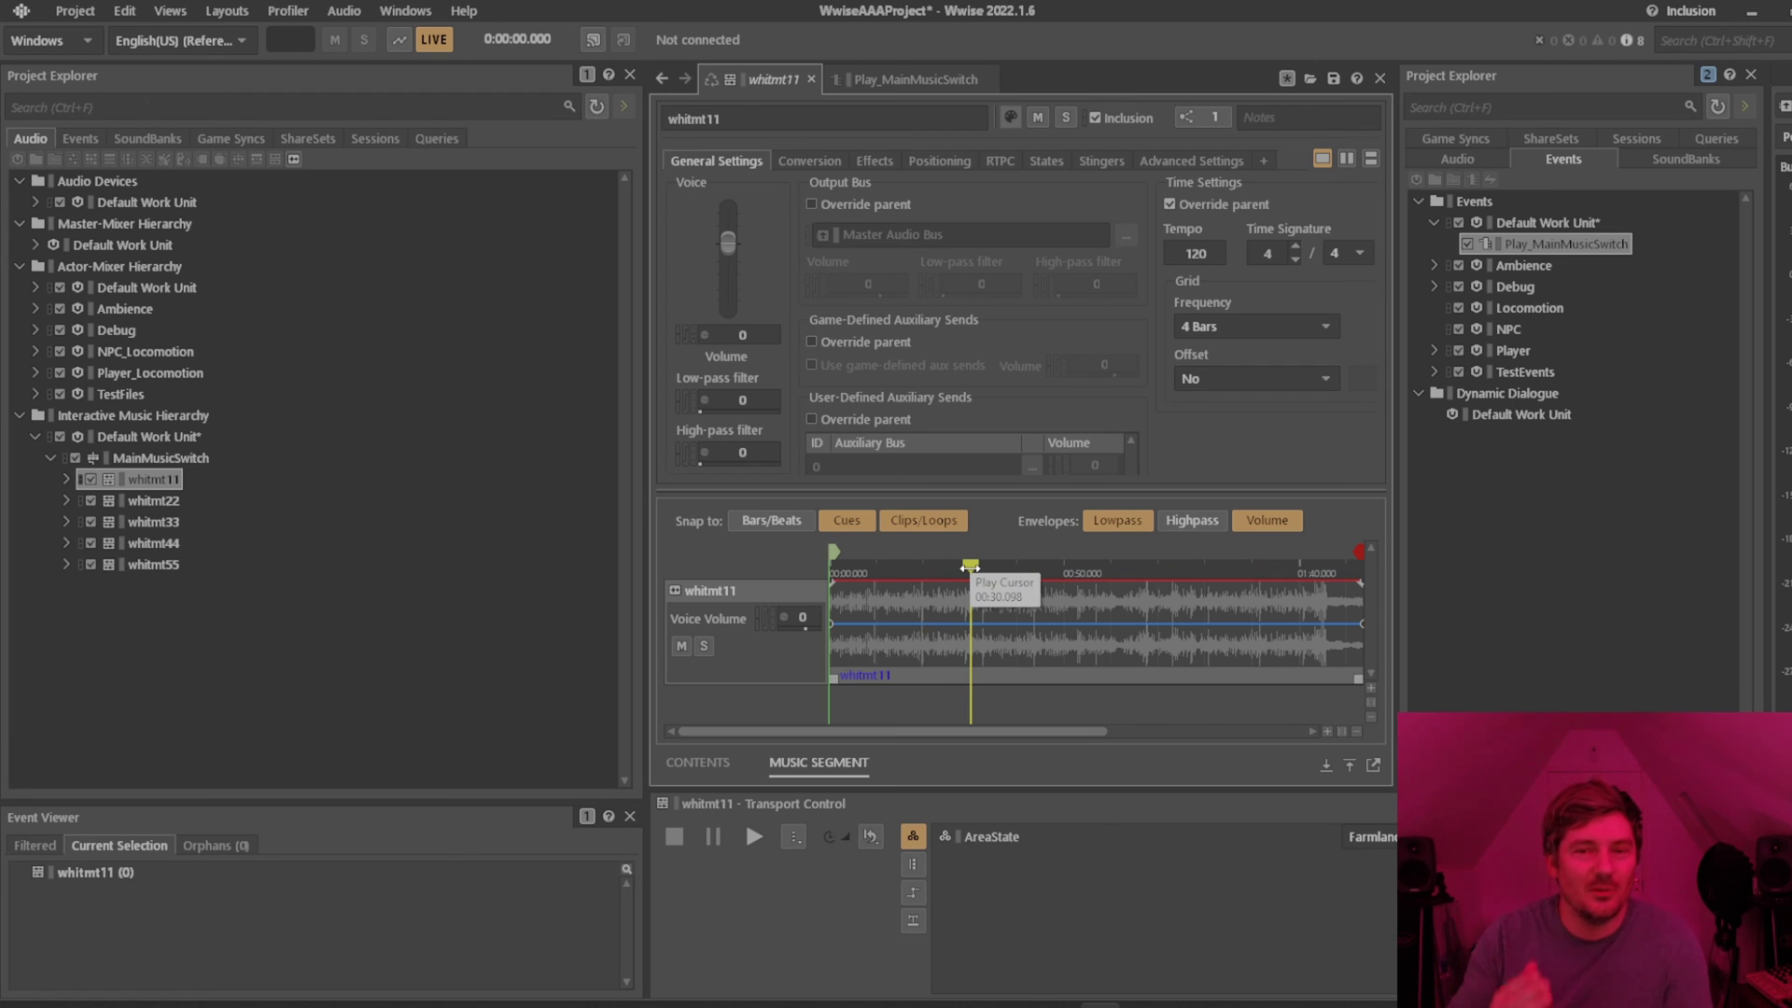
right_click(918, 571)
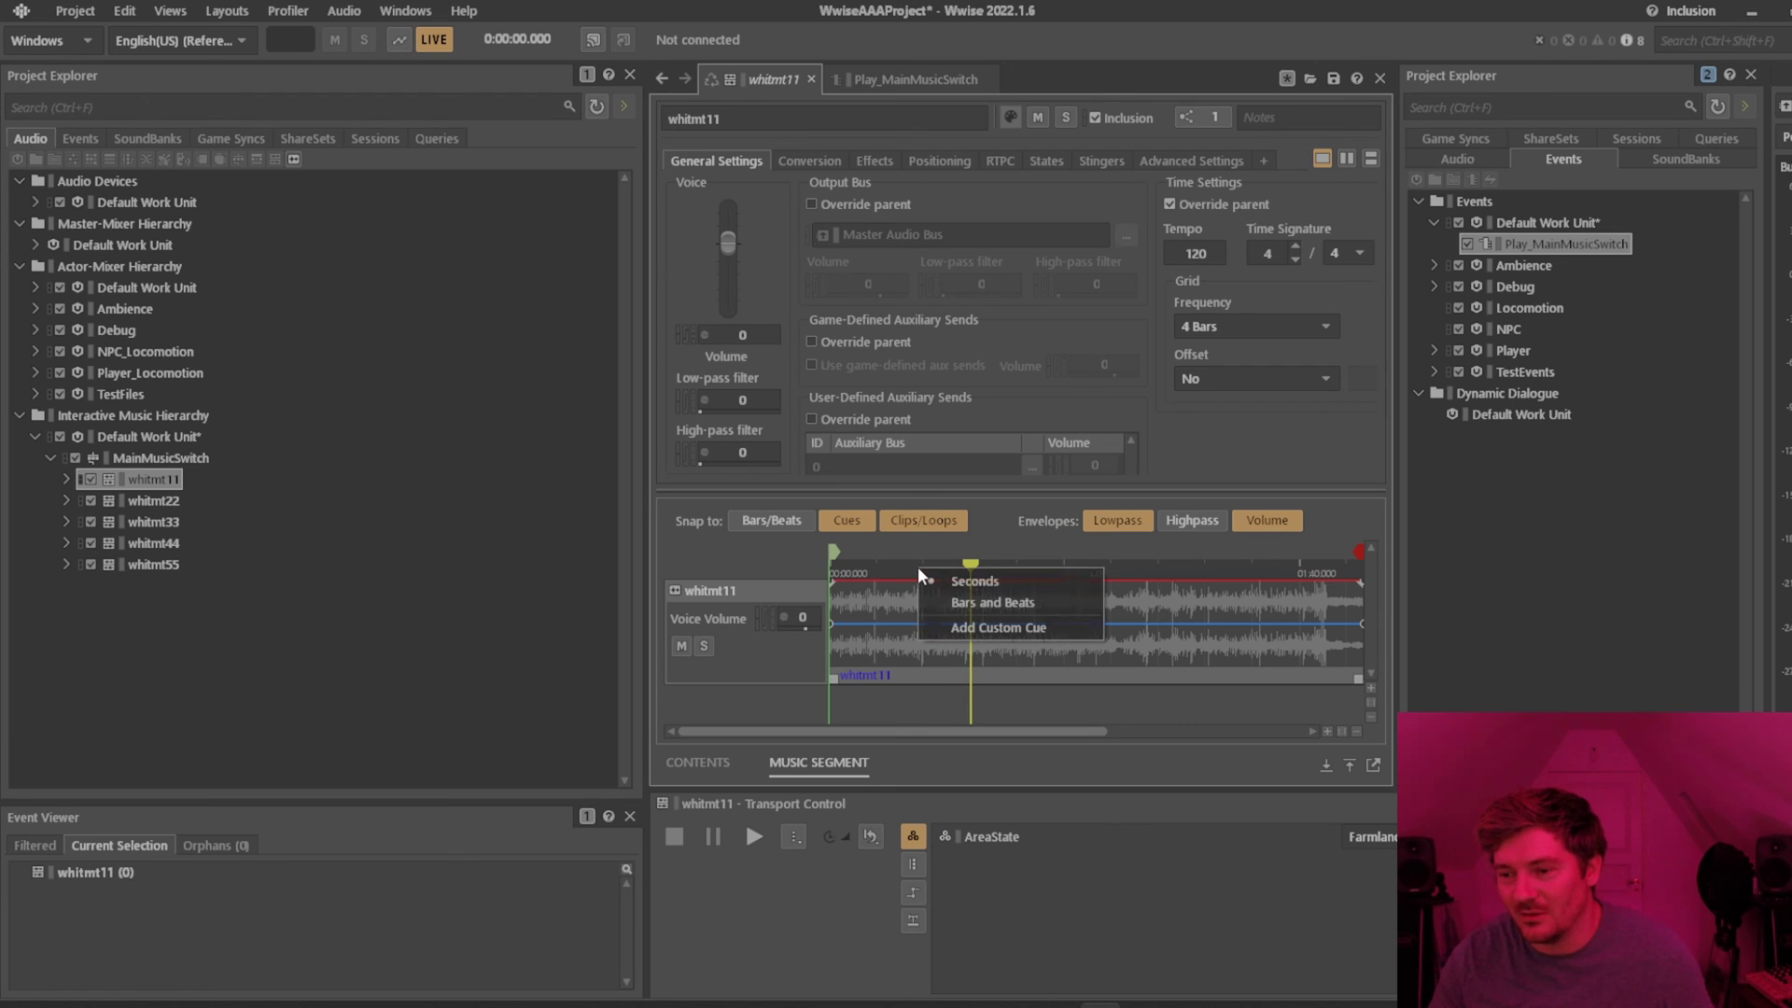
click(995, 627)
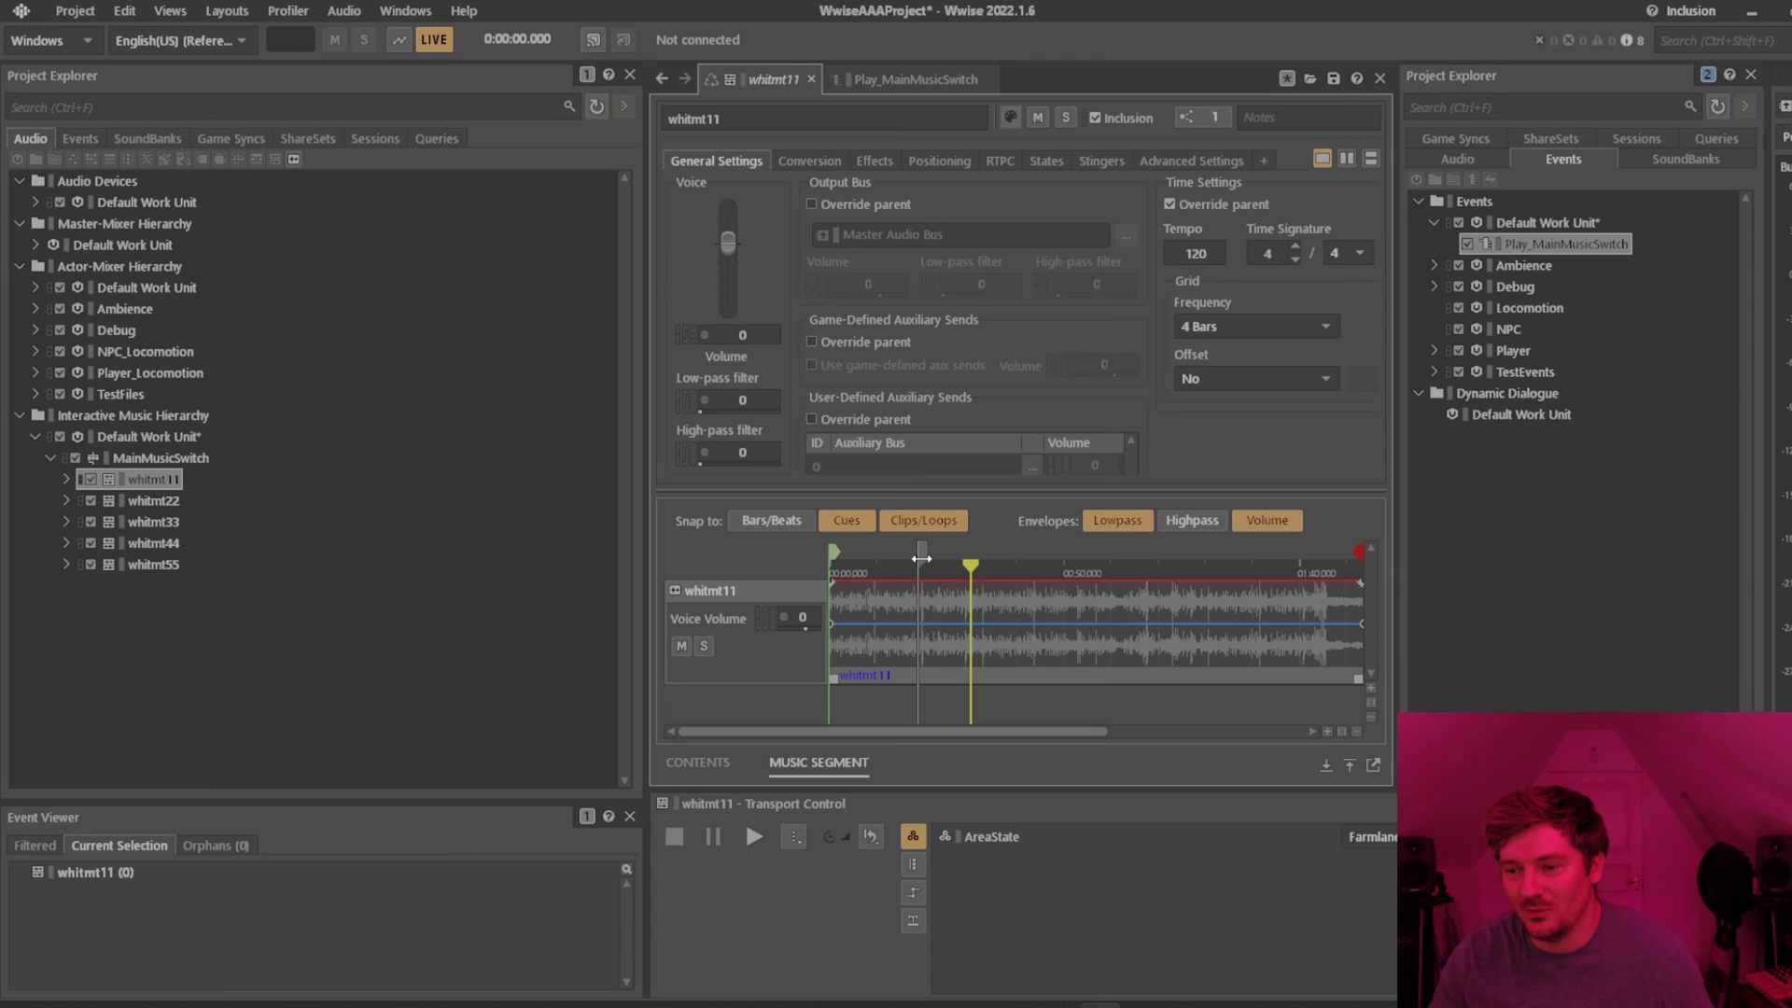
Reopen MainMusicSwitch's transitions, confirm Any-to-Any exits Immediate, and widen the property editor.
click(161, 457)
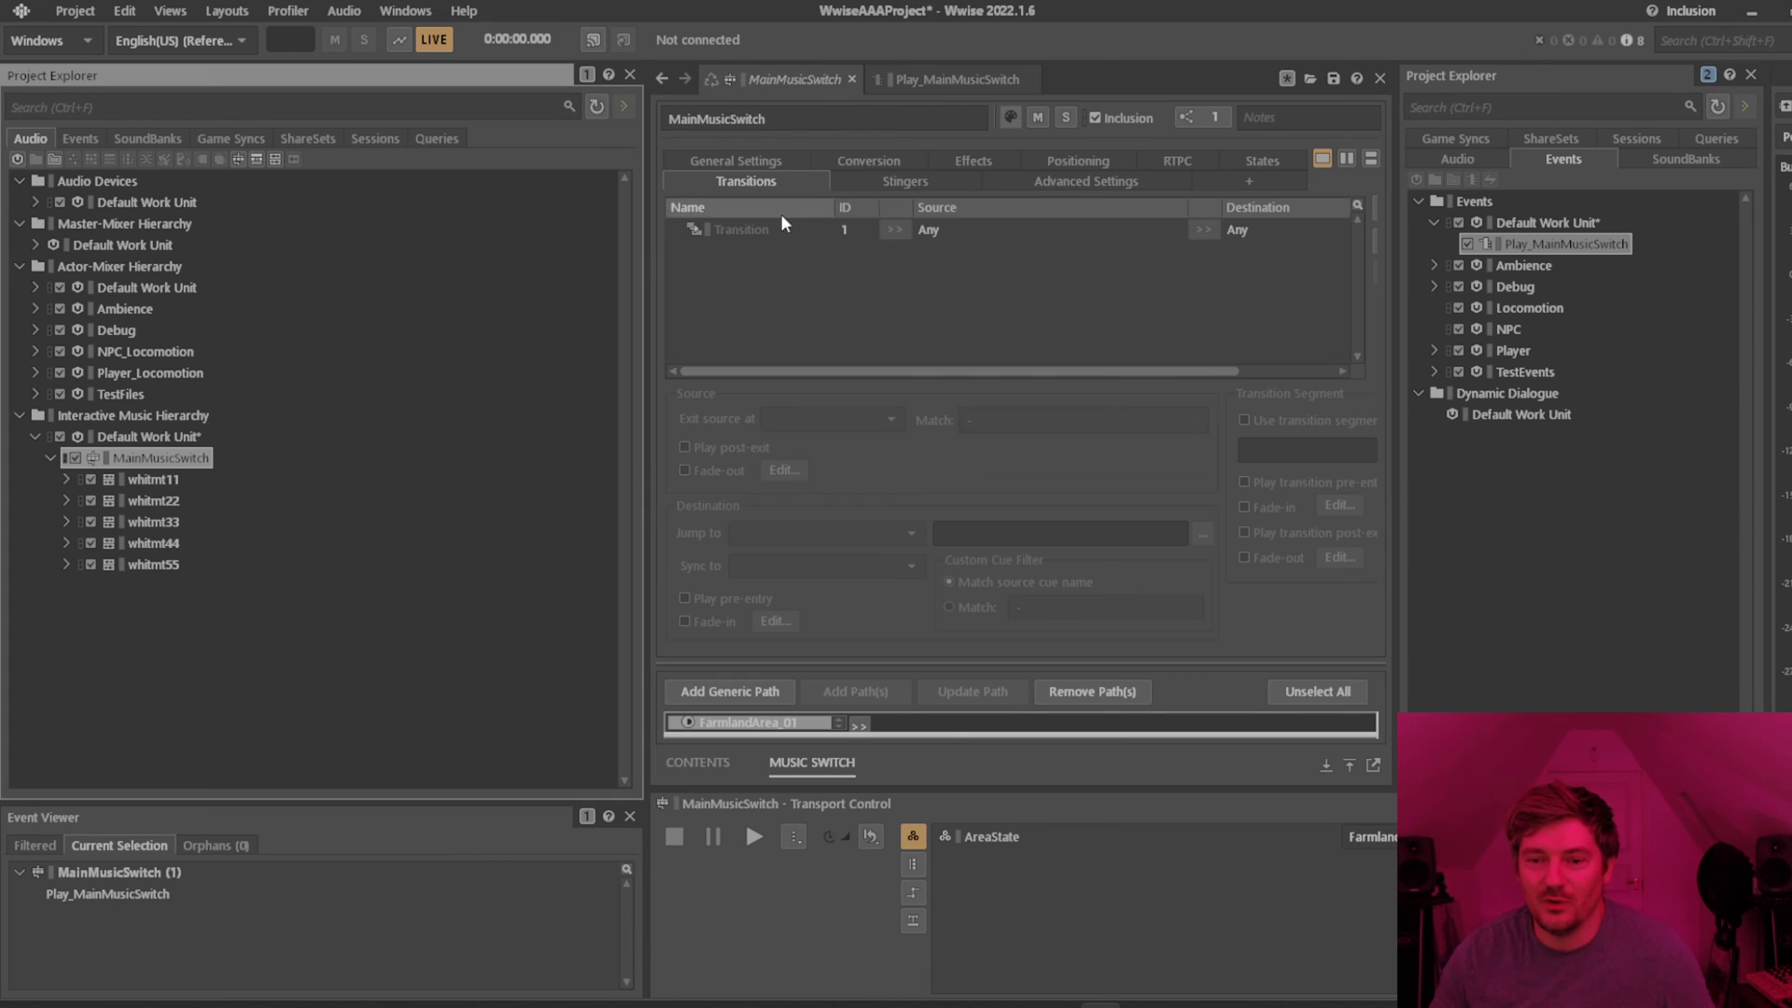
click(740, 180)
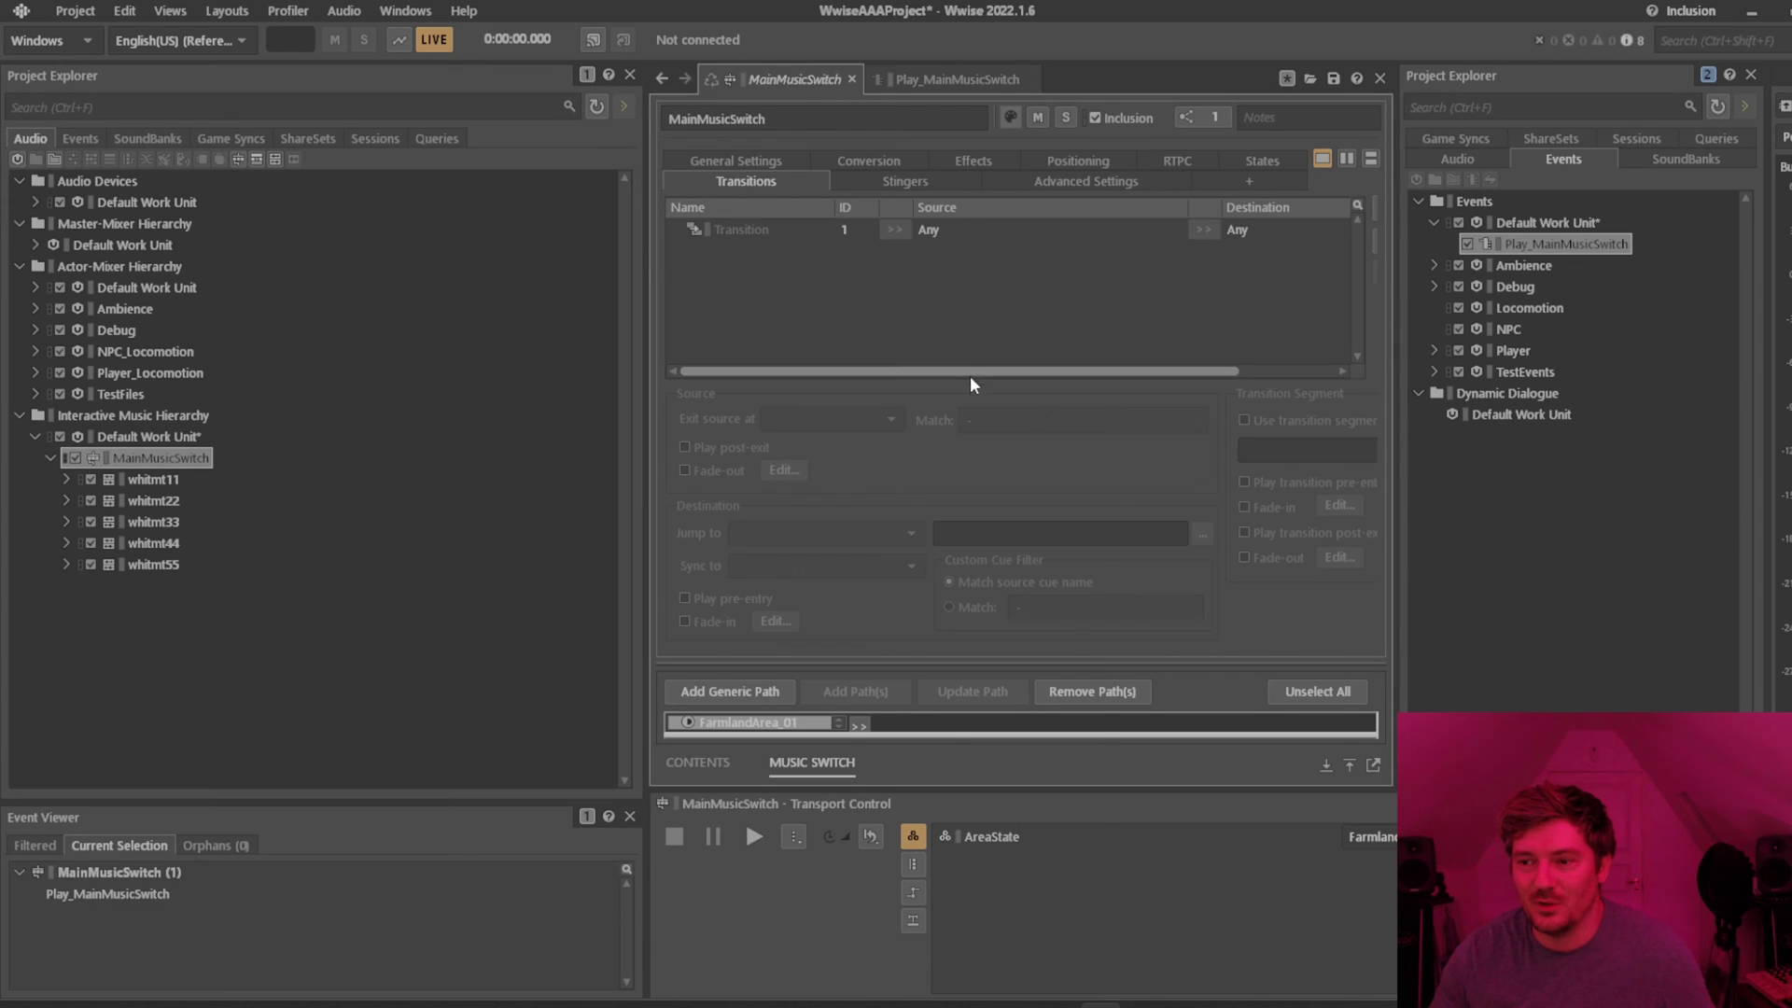
click(943, 230)
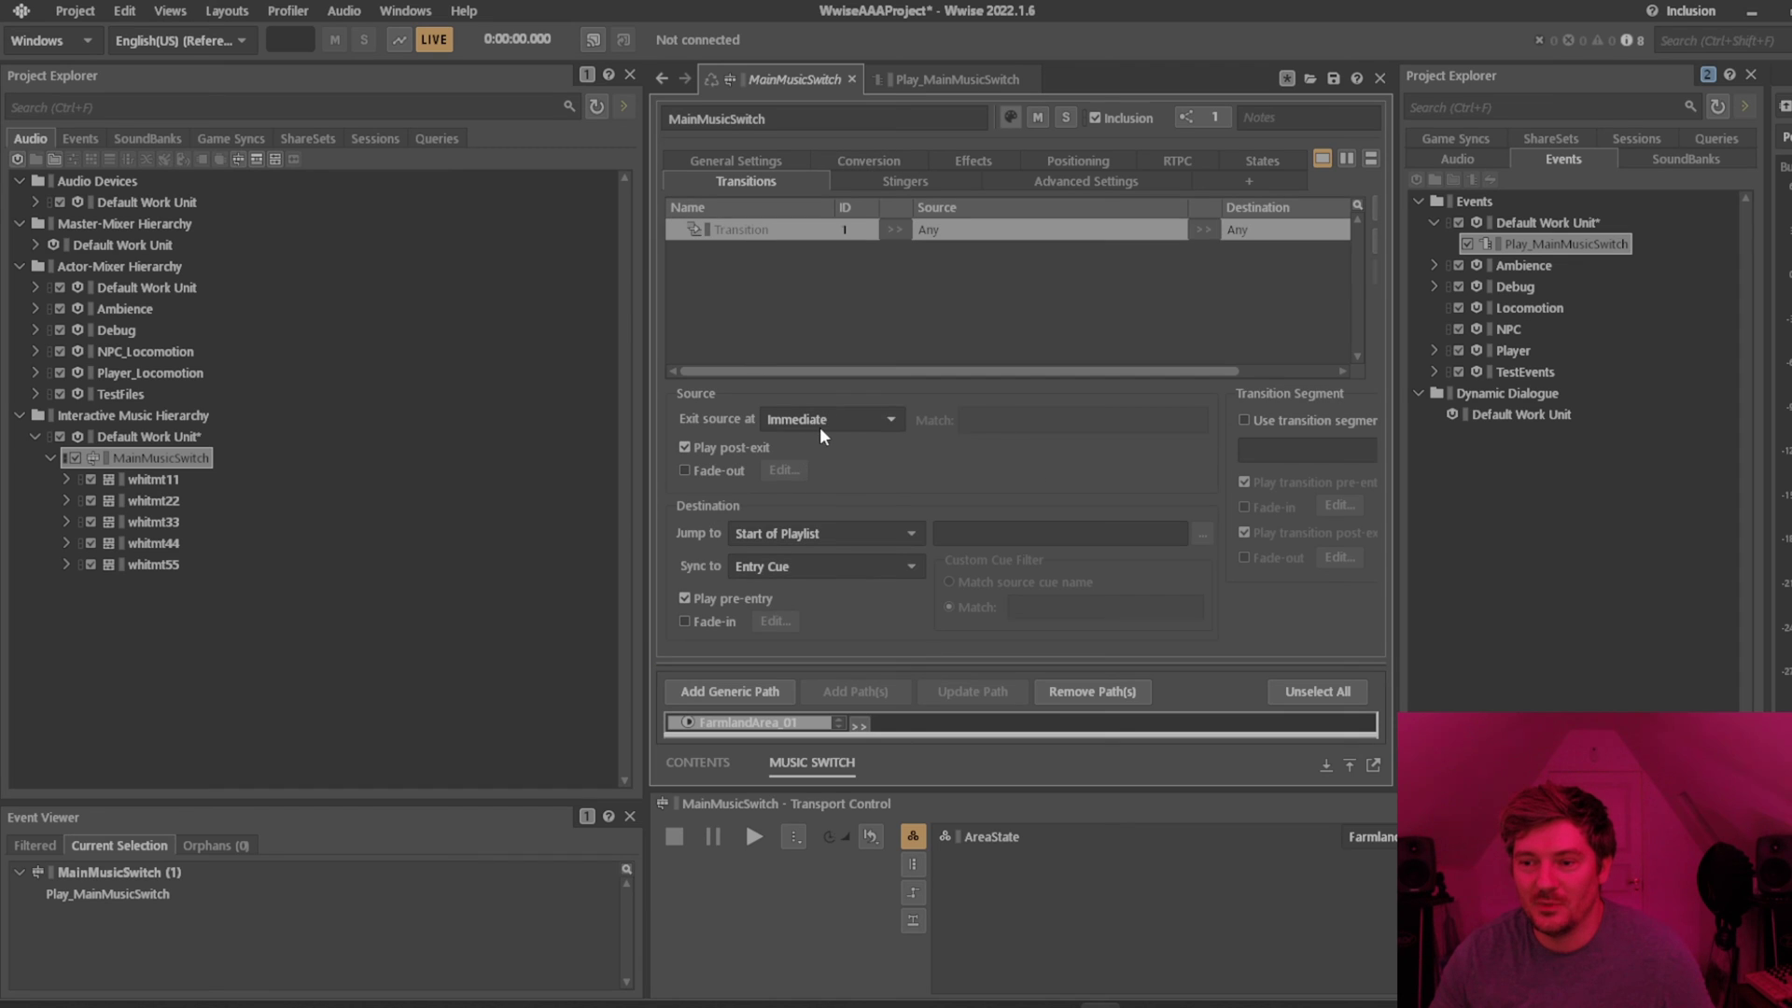
click(853, 419)
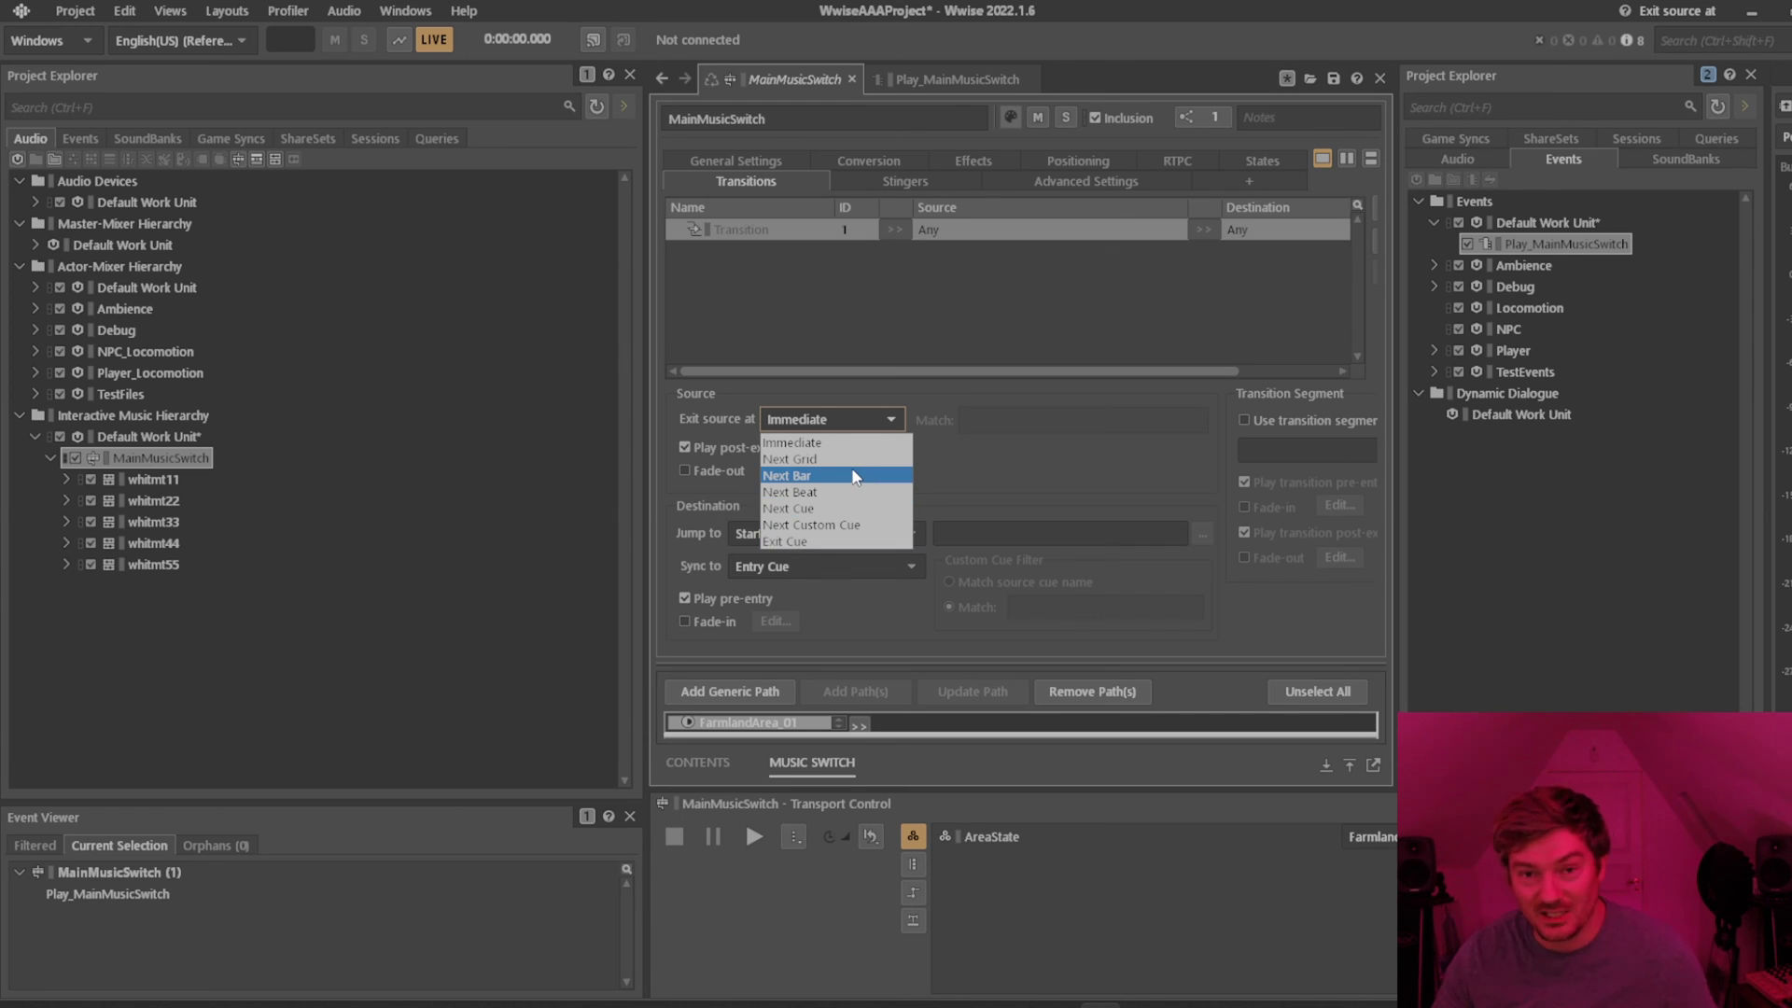
click(937, 280)
drag(1394, 290, 1581, 289)
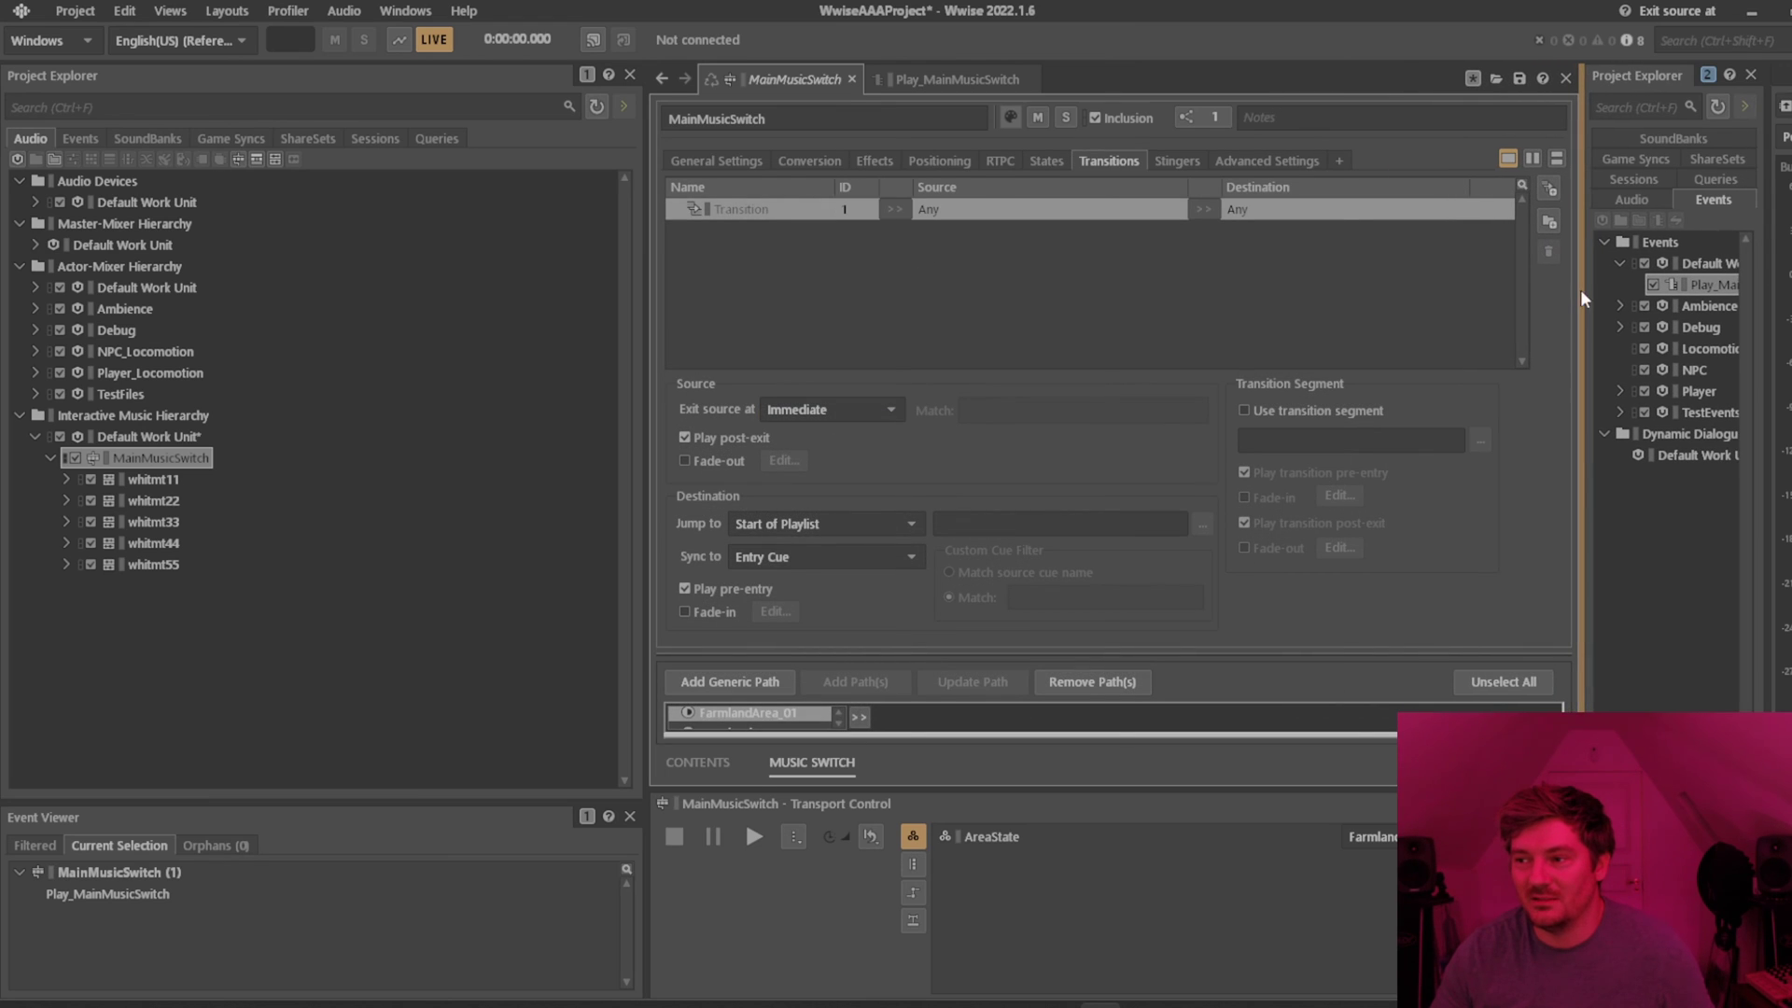
Add a transition rule with source whitmt11 and destination whitmt22.
click(1549, 187)
click(893, 231)
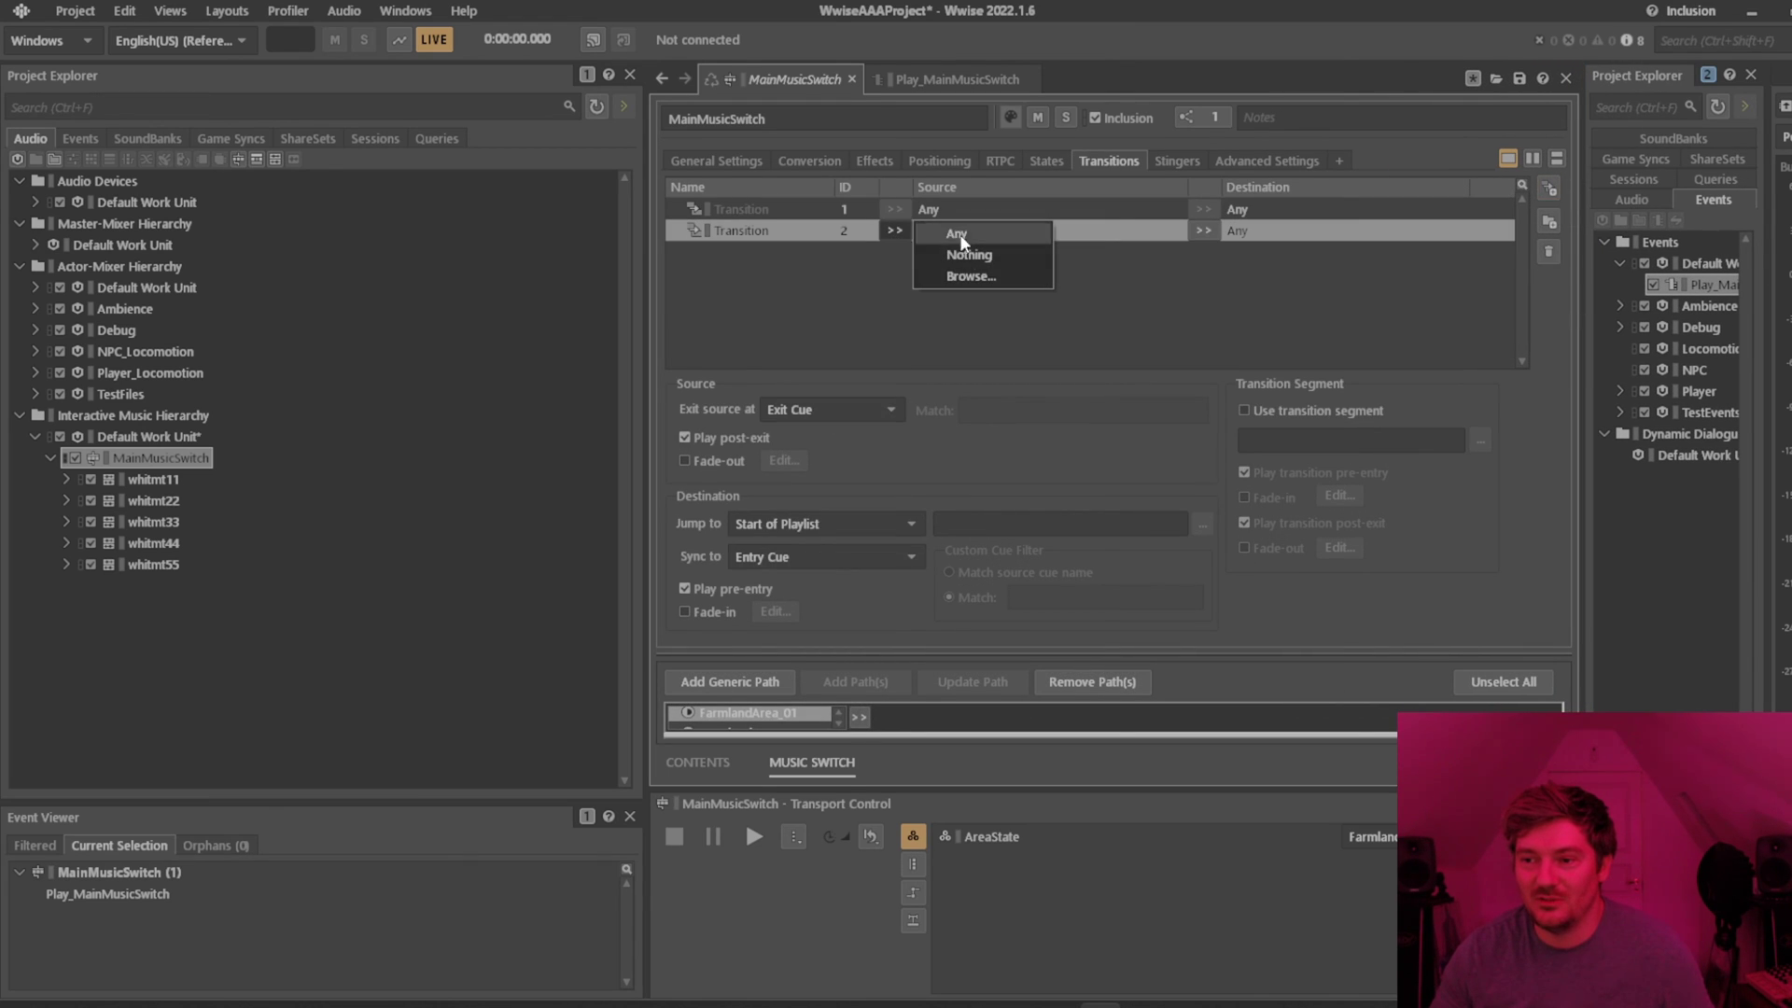
click(980, 275)
double_click(758, 310)
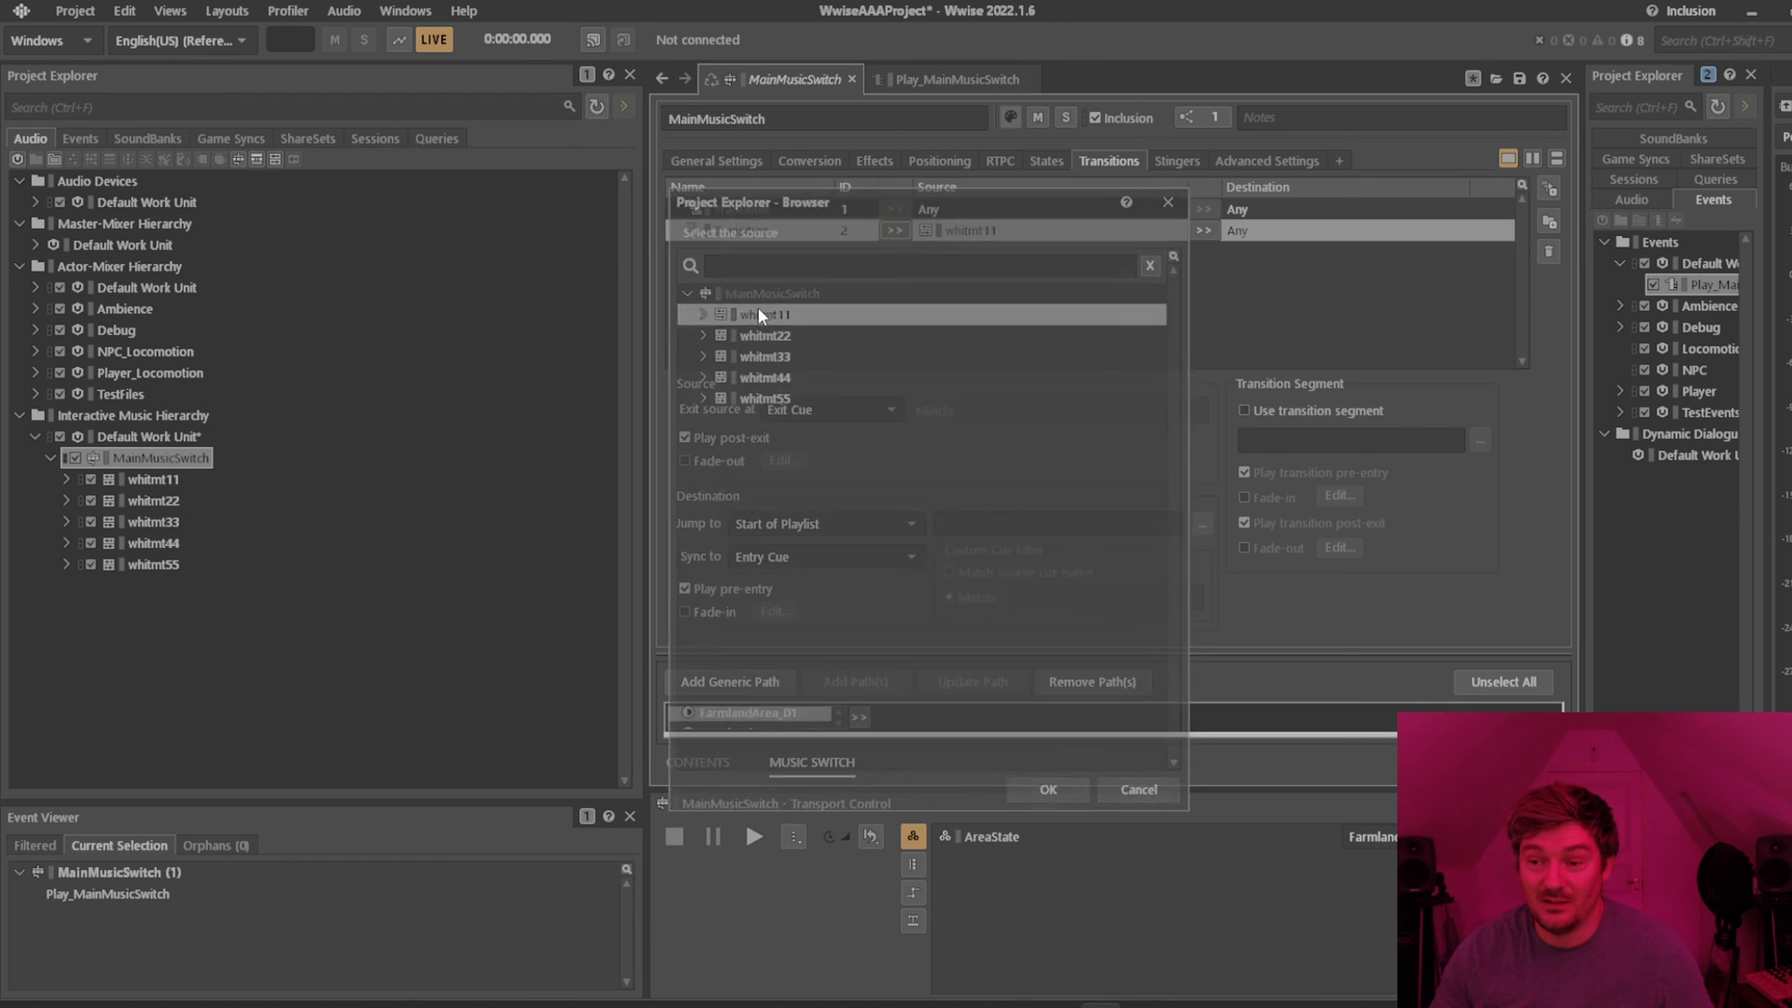
click(1204, 231)
click(1279, 277)
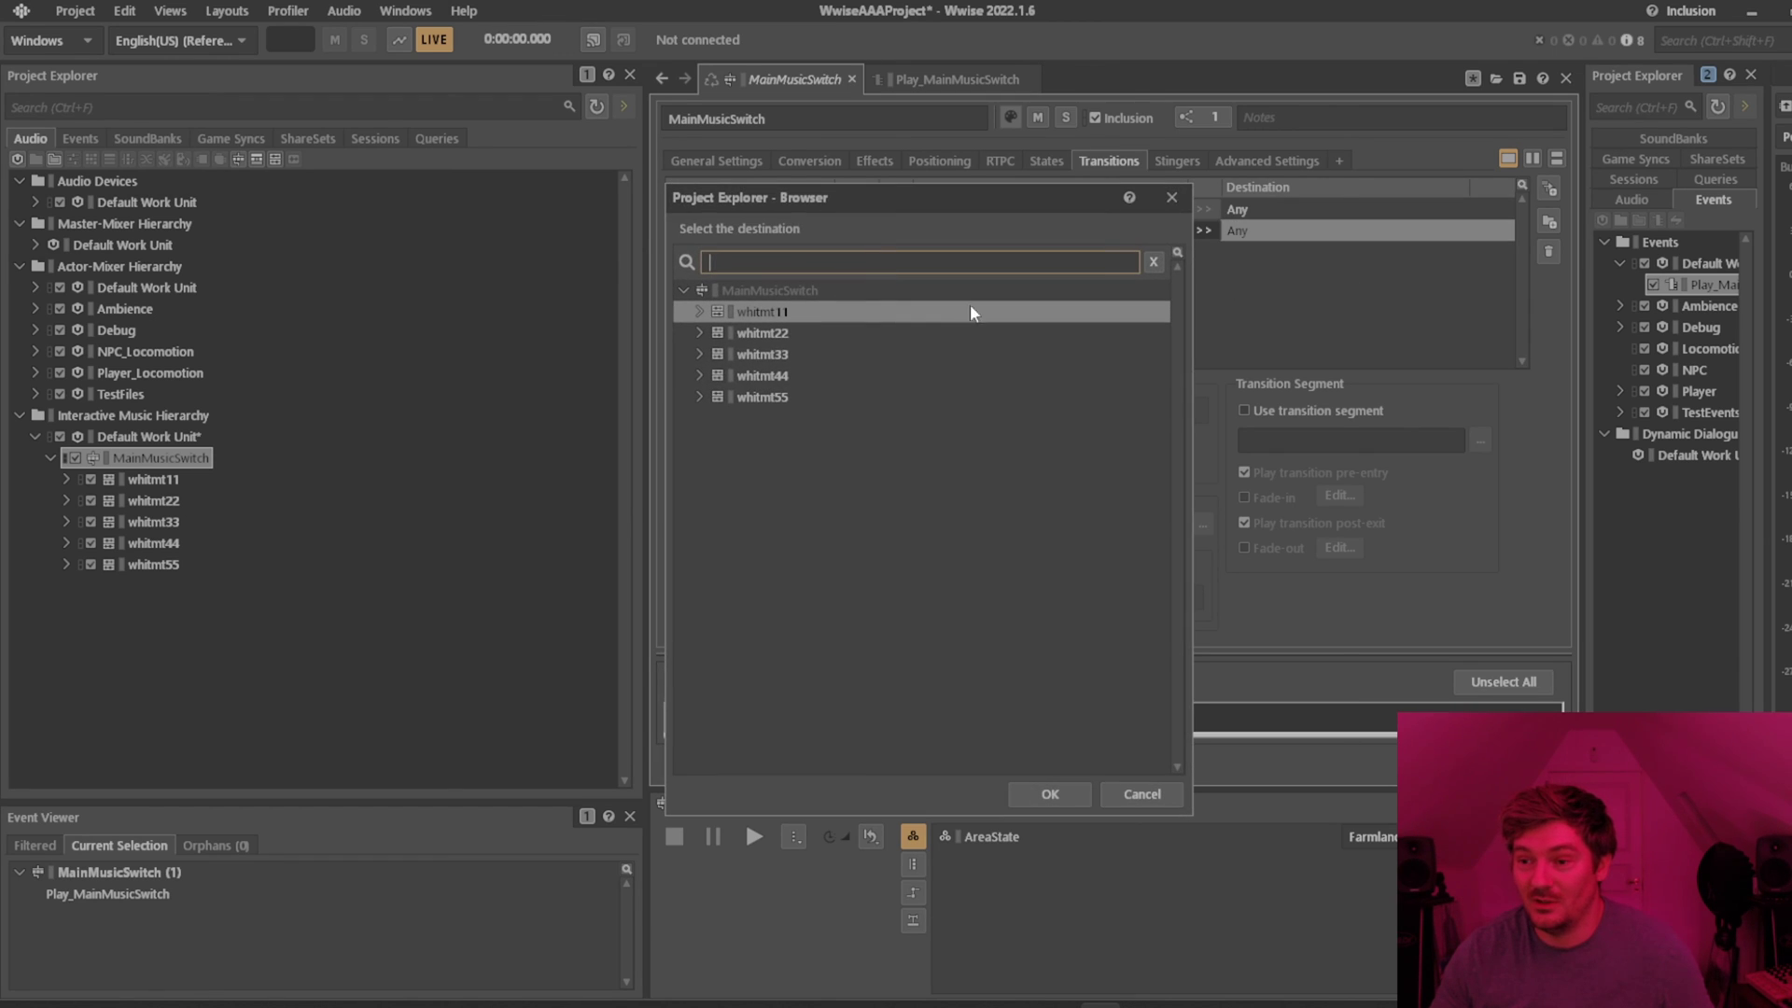
double_click(782, 338)
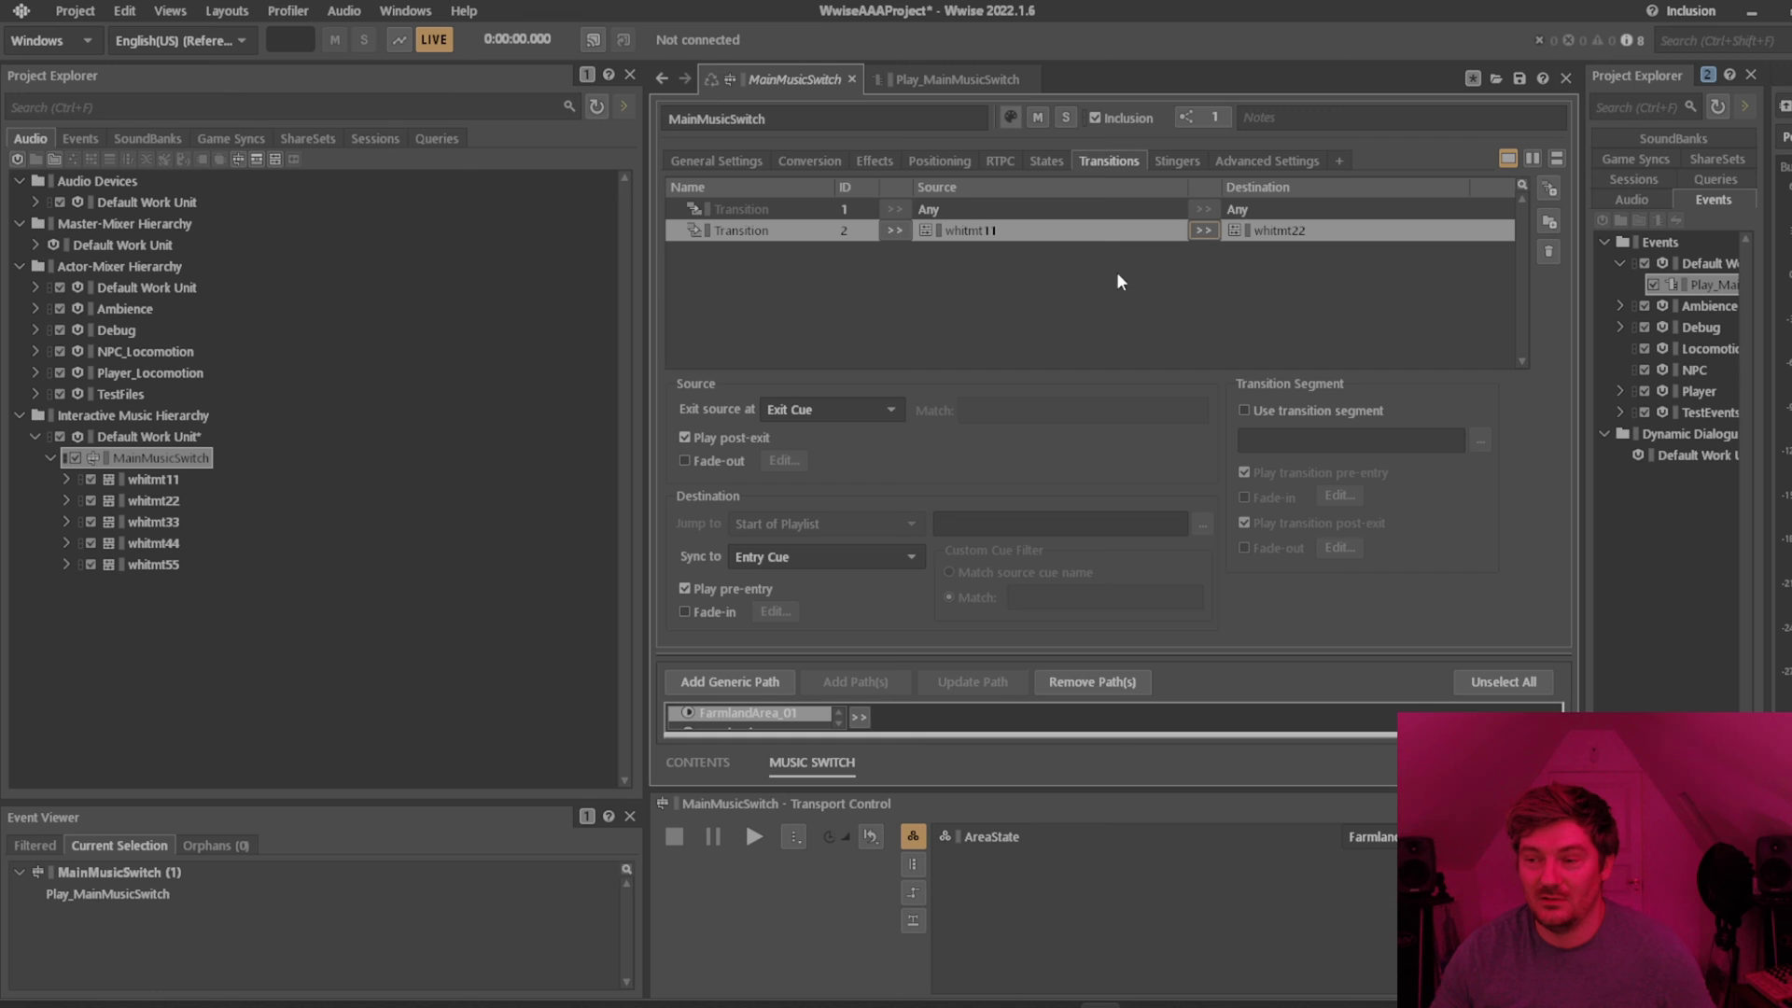
click(1013, 280)
Add a third transition rule from whitmt22 to whitmt33.
click(1548, 191)
click(894, 251)
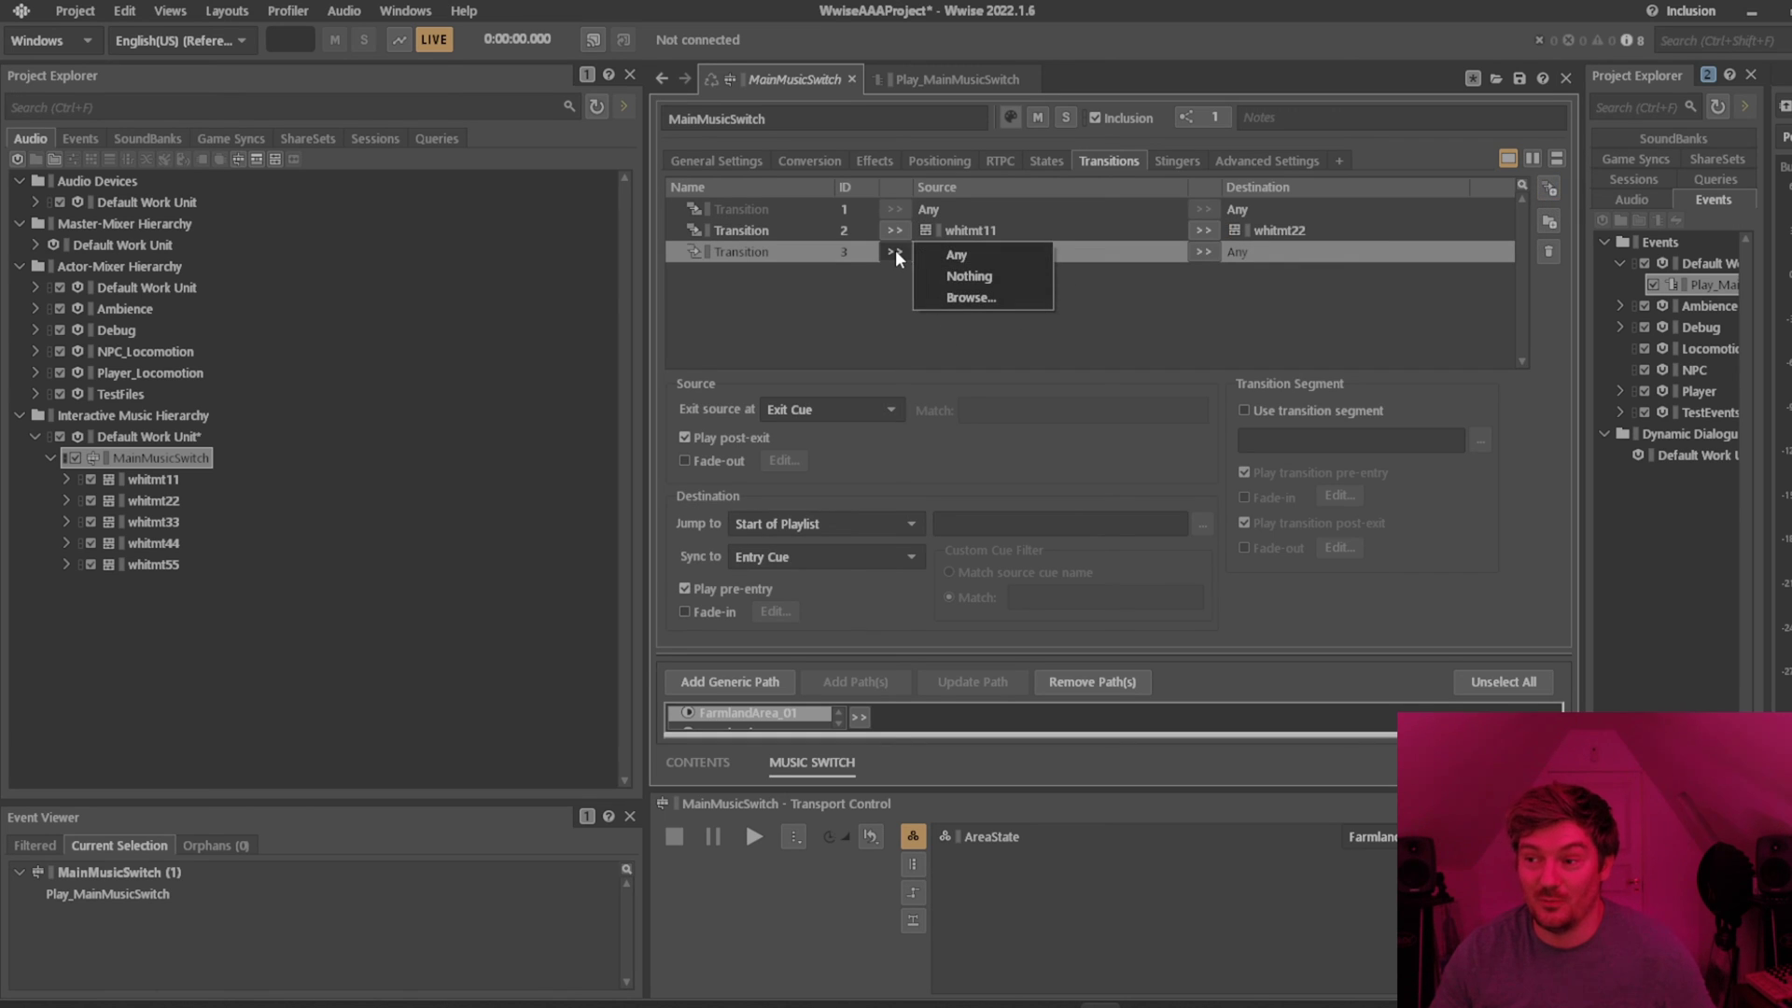
click(970, 297)
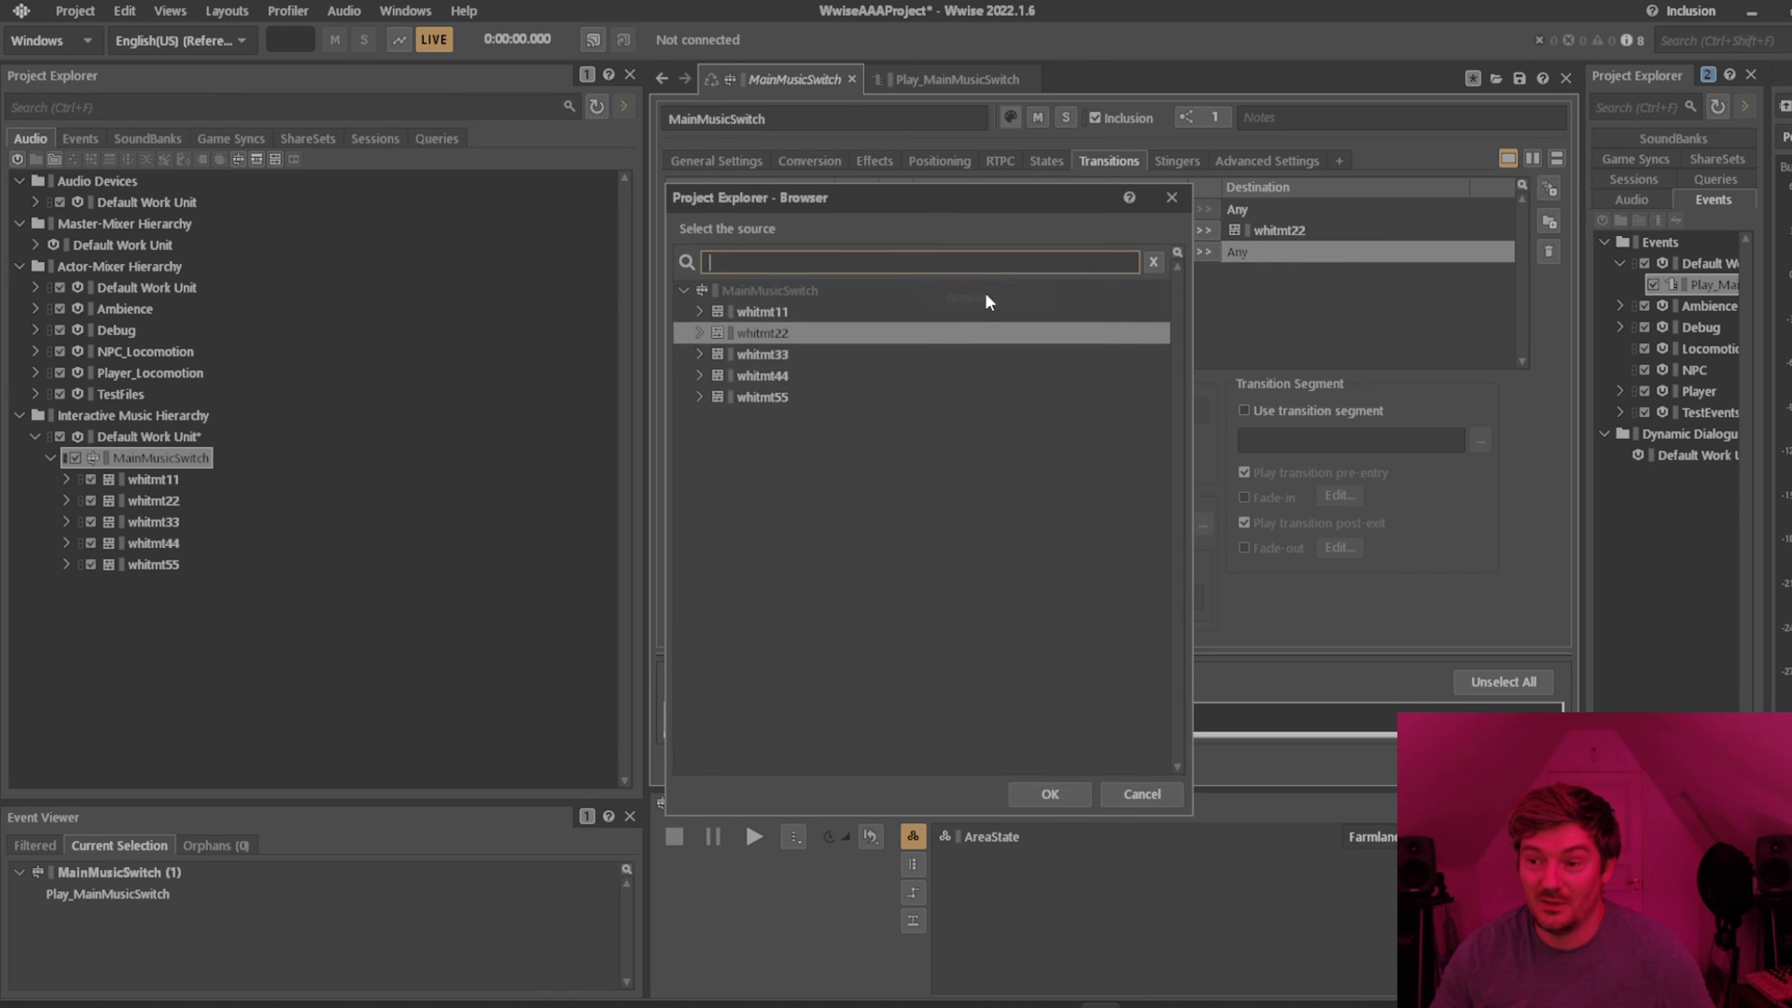
click(773, 355)
double_click(776, 345)
click(1204, 251)
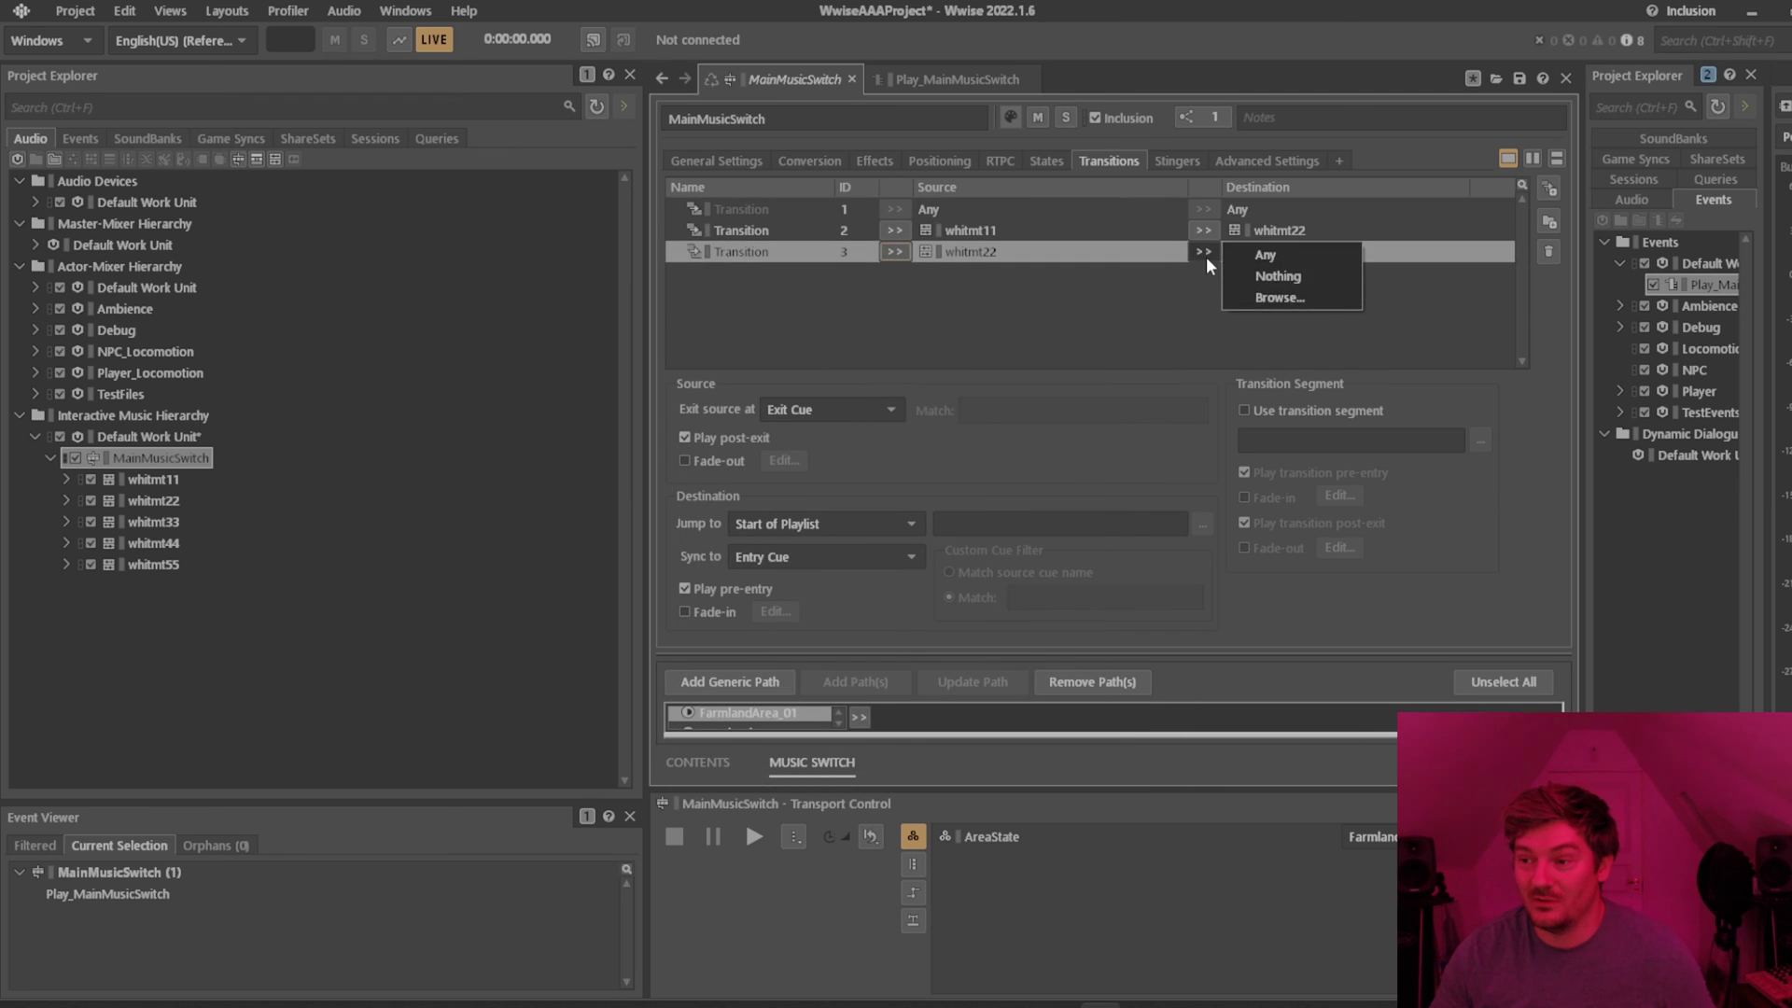
click(1284, 300)
double_click(777, 354)
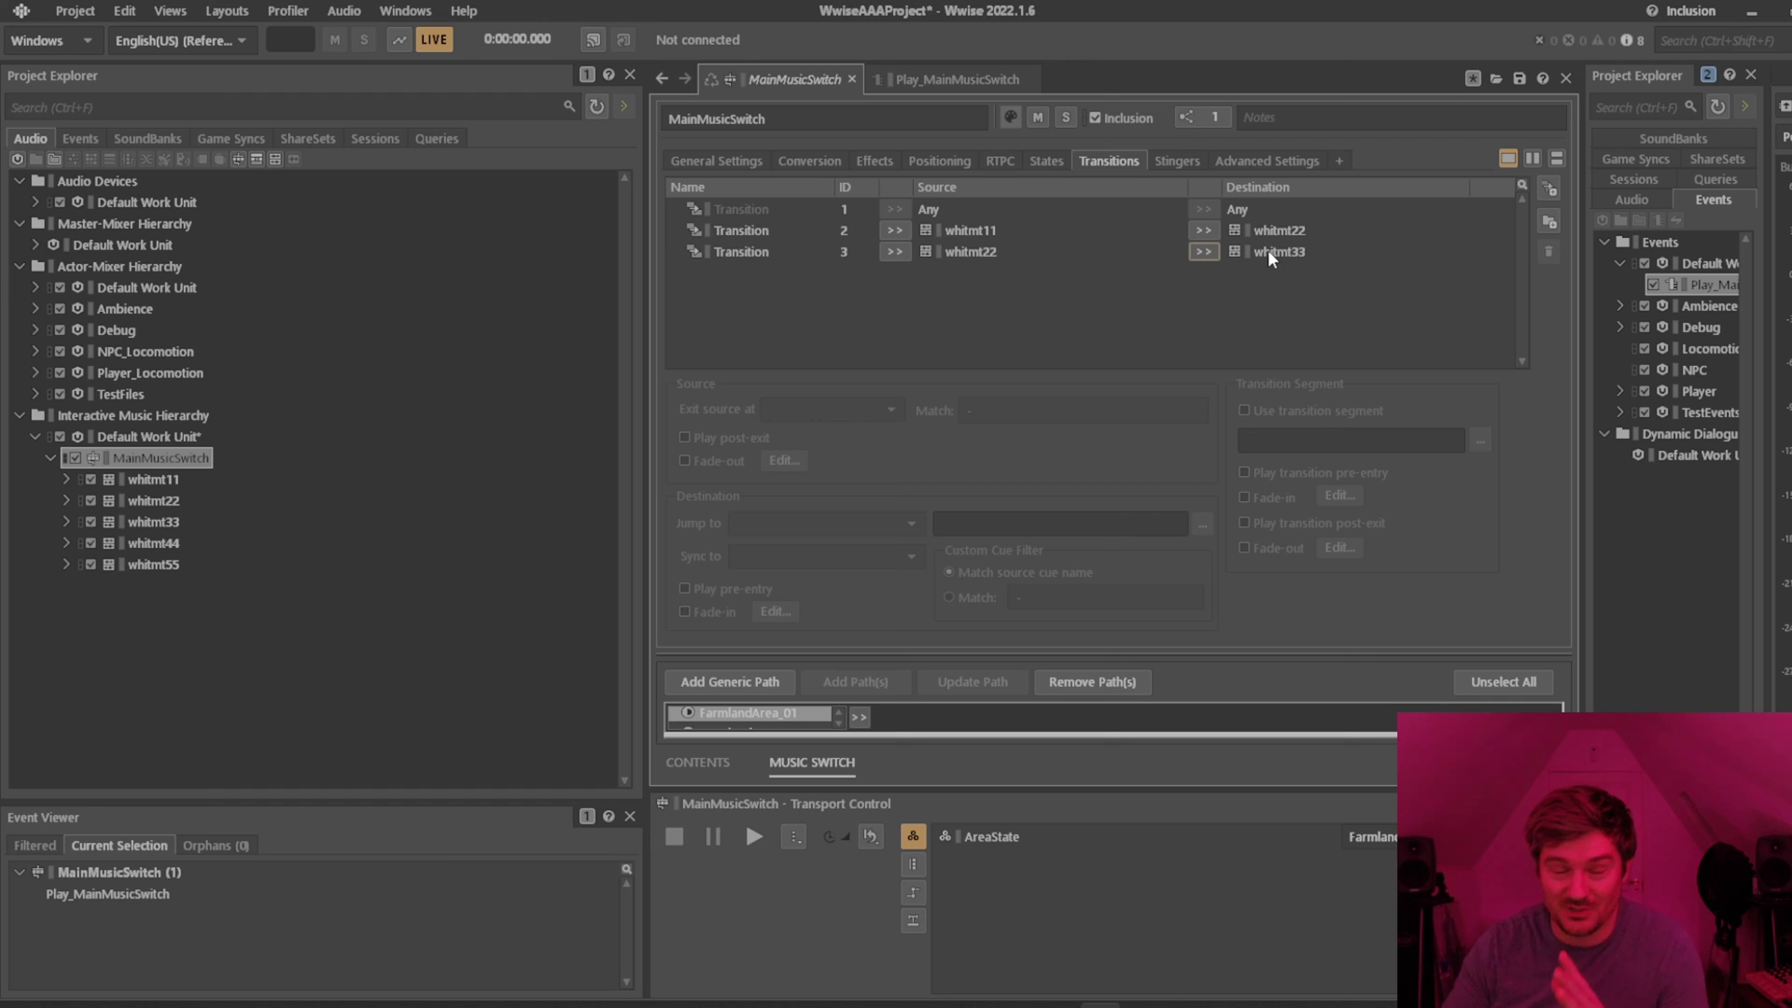
Set the whitmt11→whitmt22 rule's Exit source at option to Immediate.
click(943, 207)
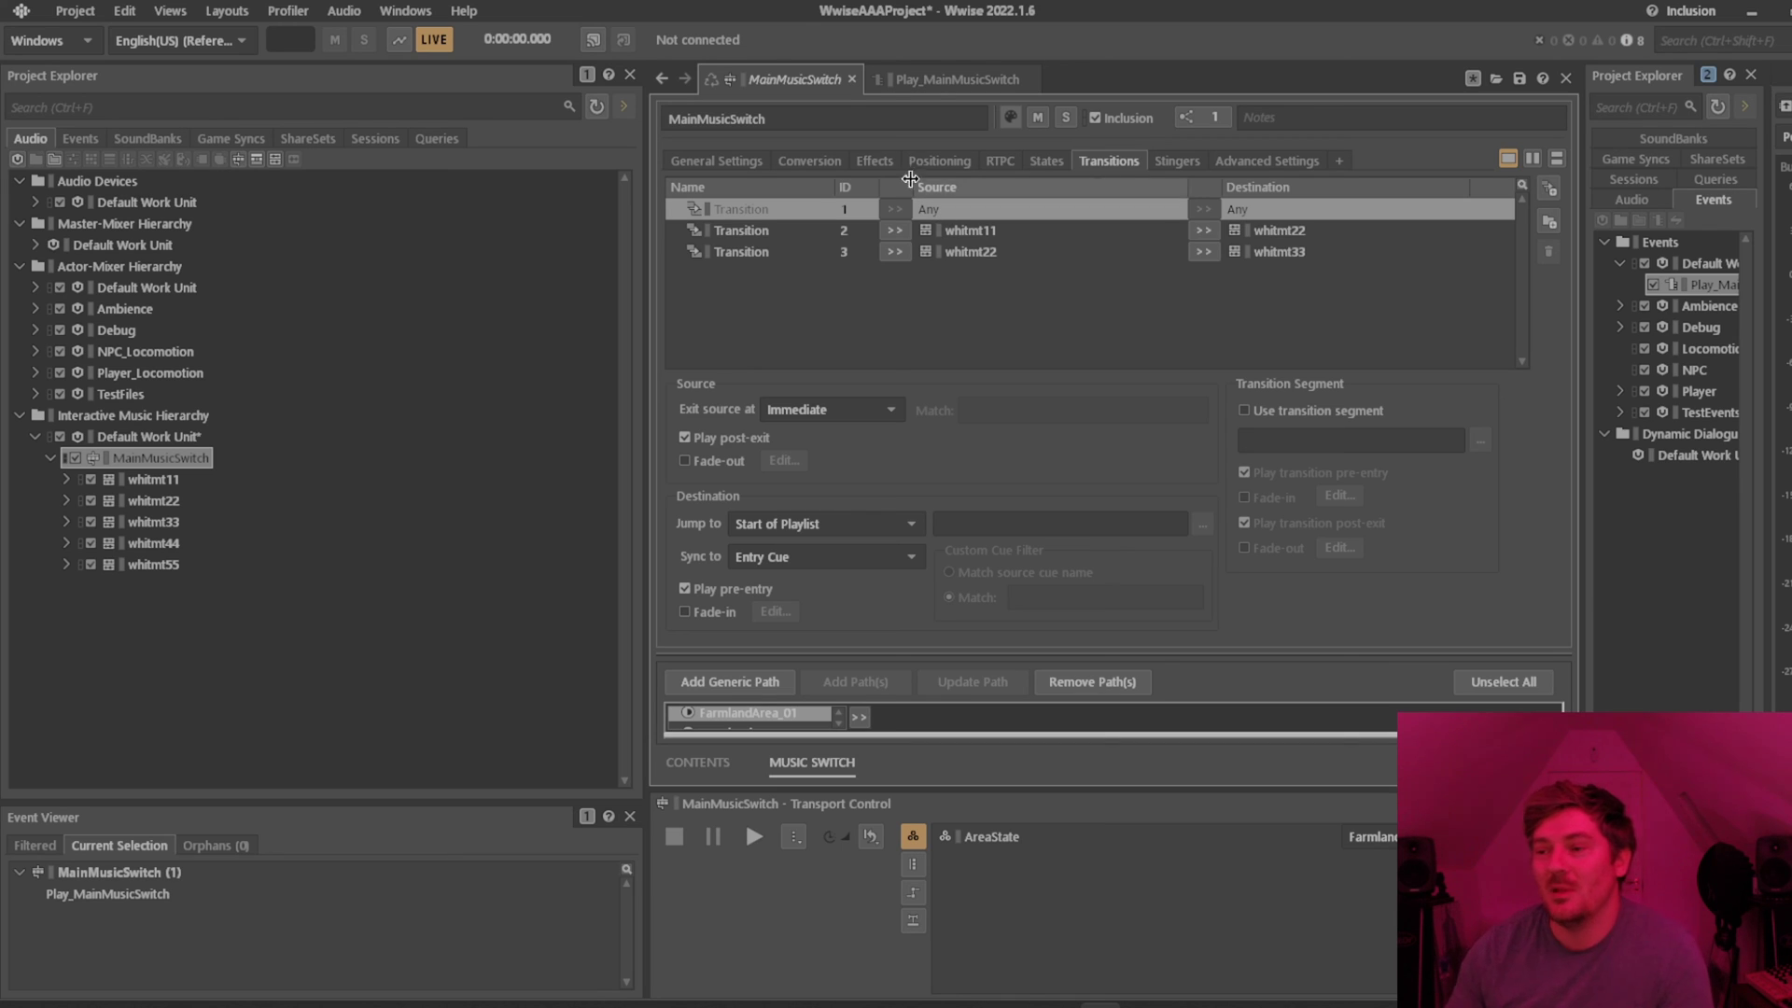
click(993, 230)
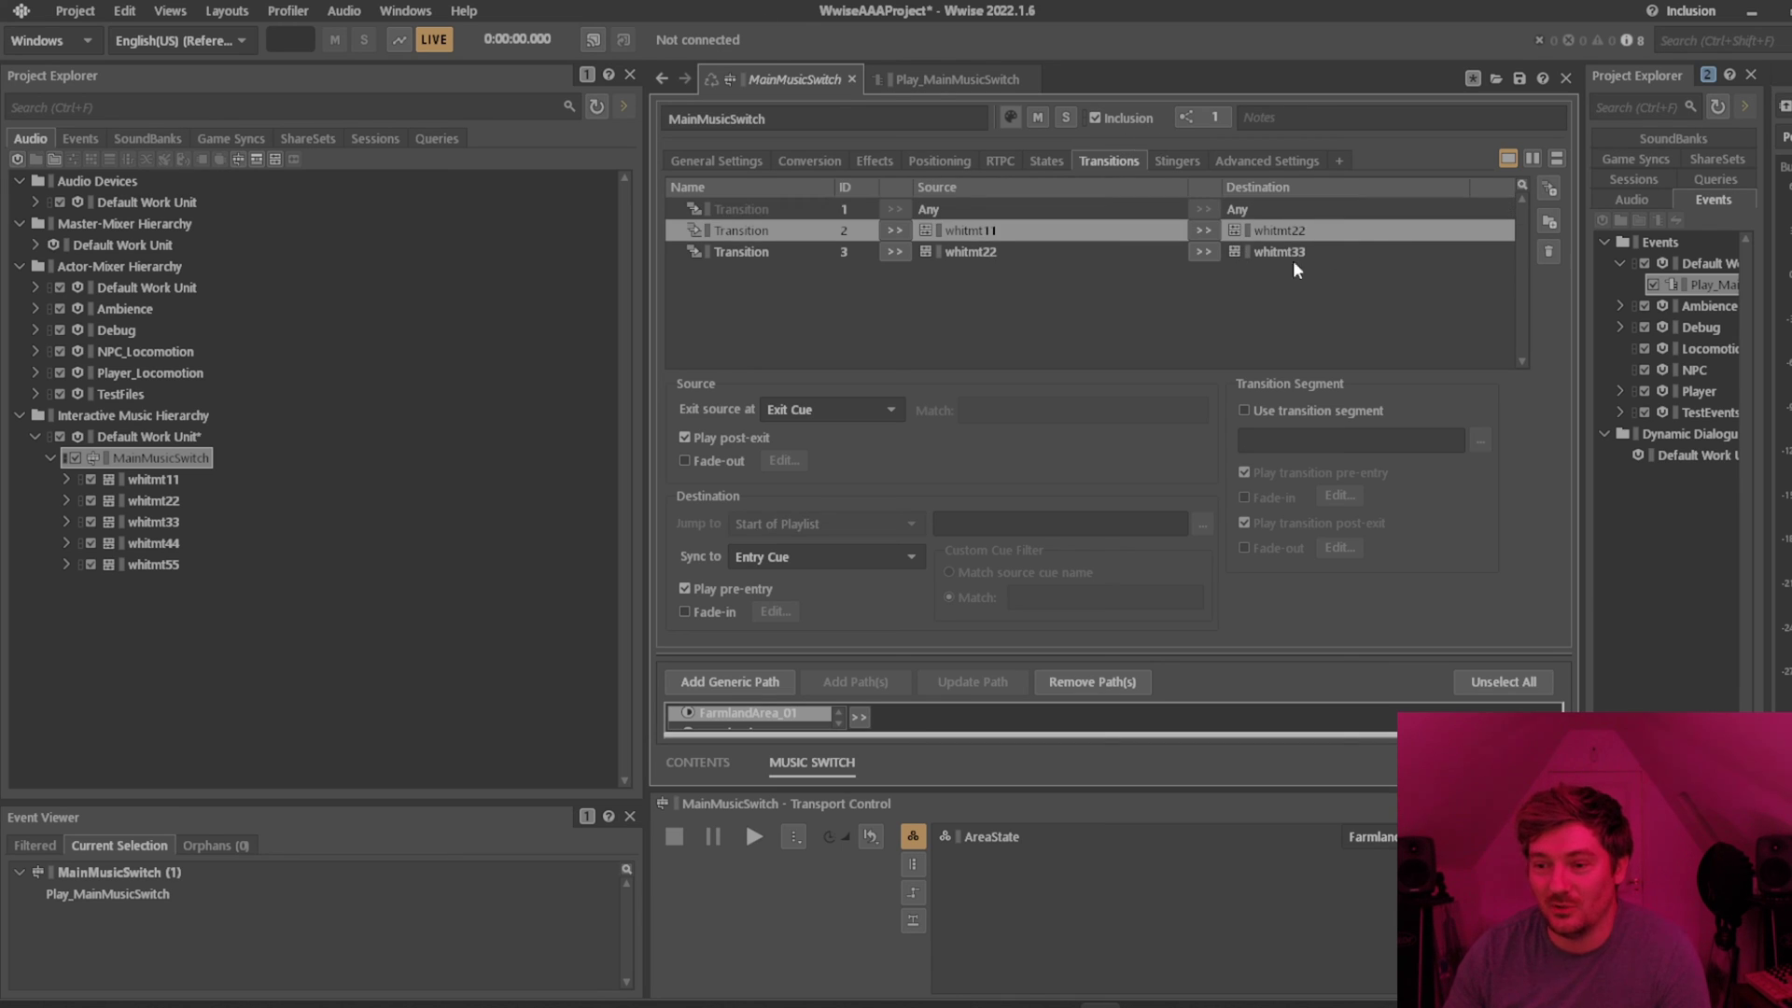
click(876, 407)
click(834, 430)
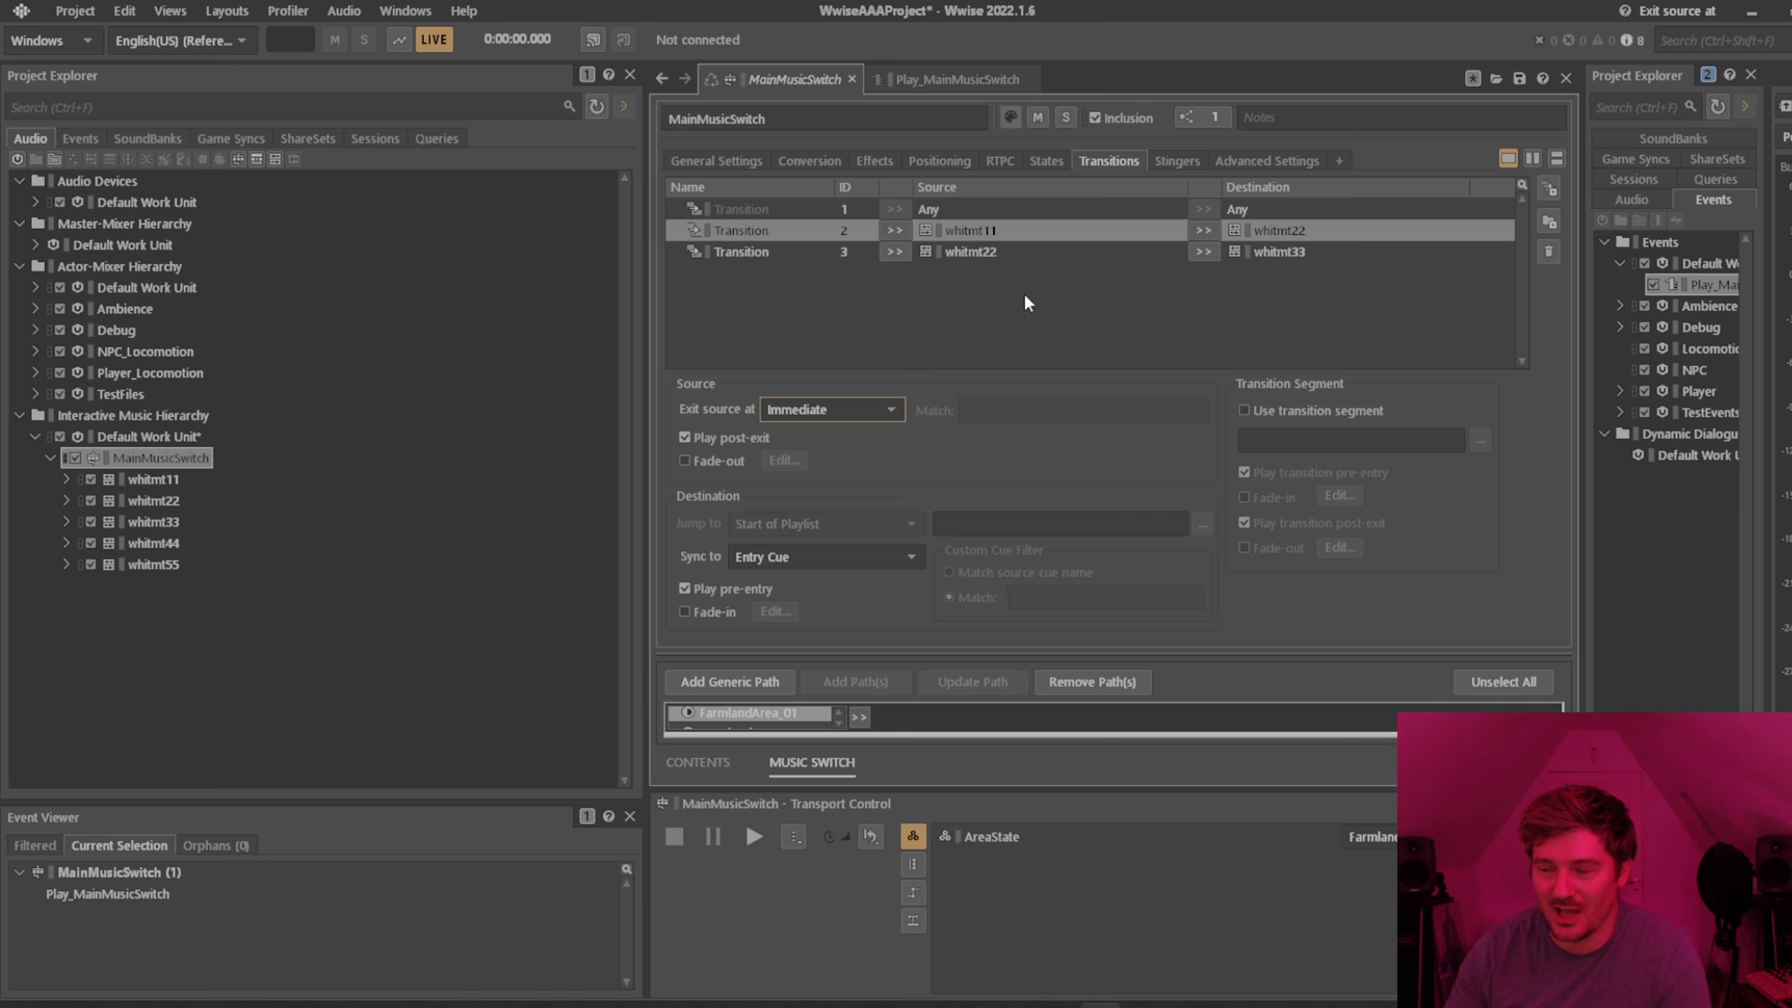
Set the whitmt22→whitmt33 rule to exit its source at Next Bar.
click(974, 252)
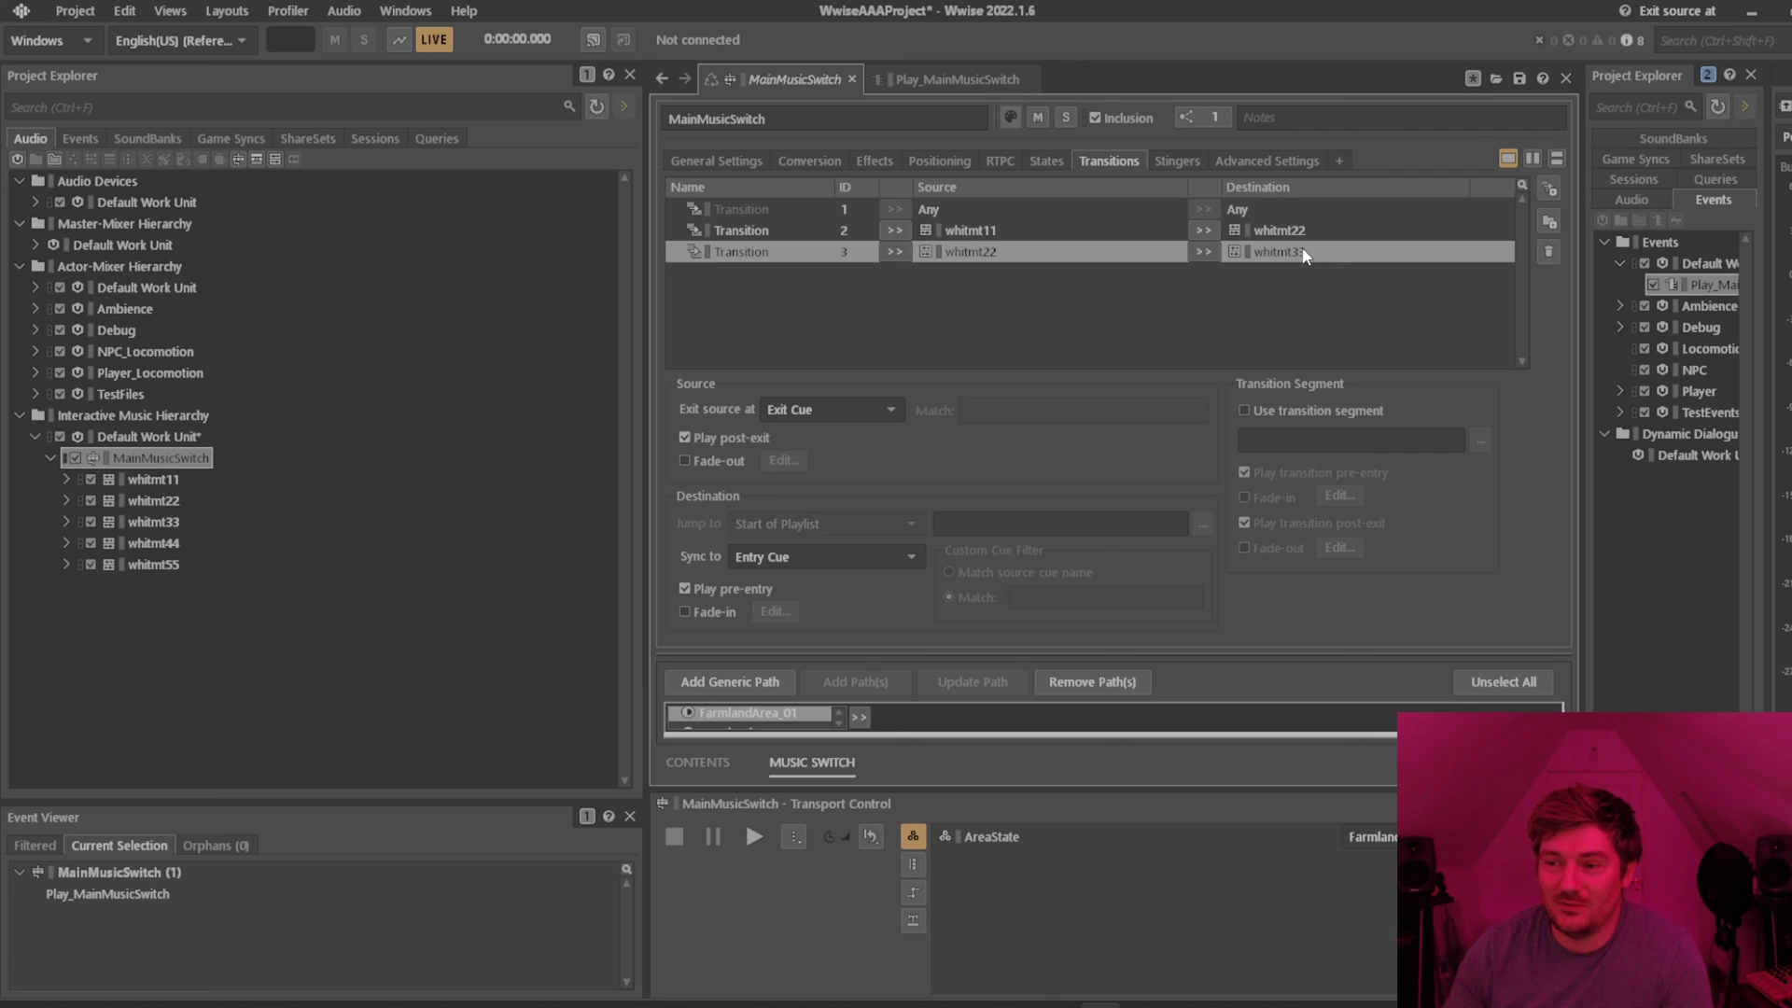
click(871, 403)
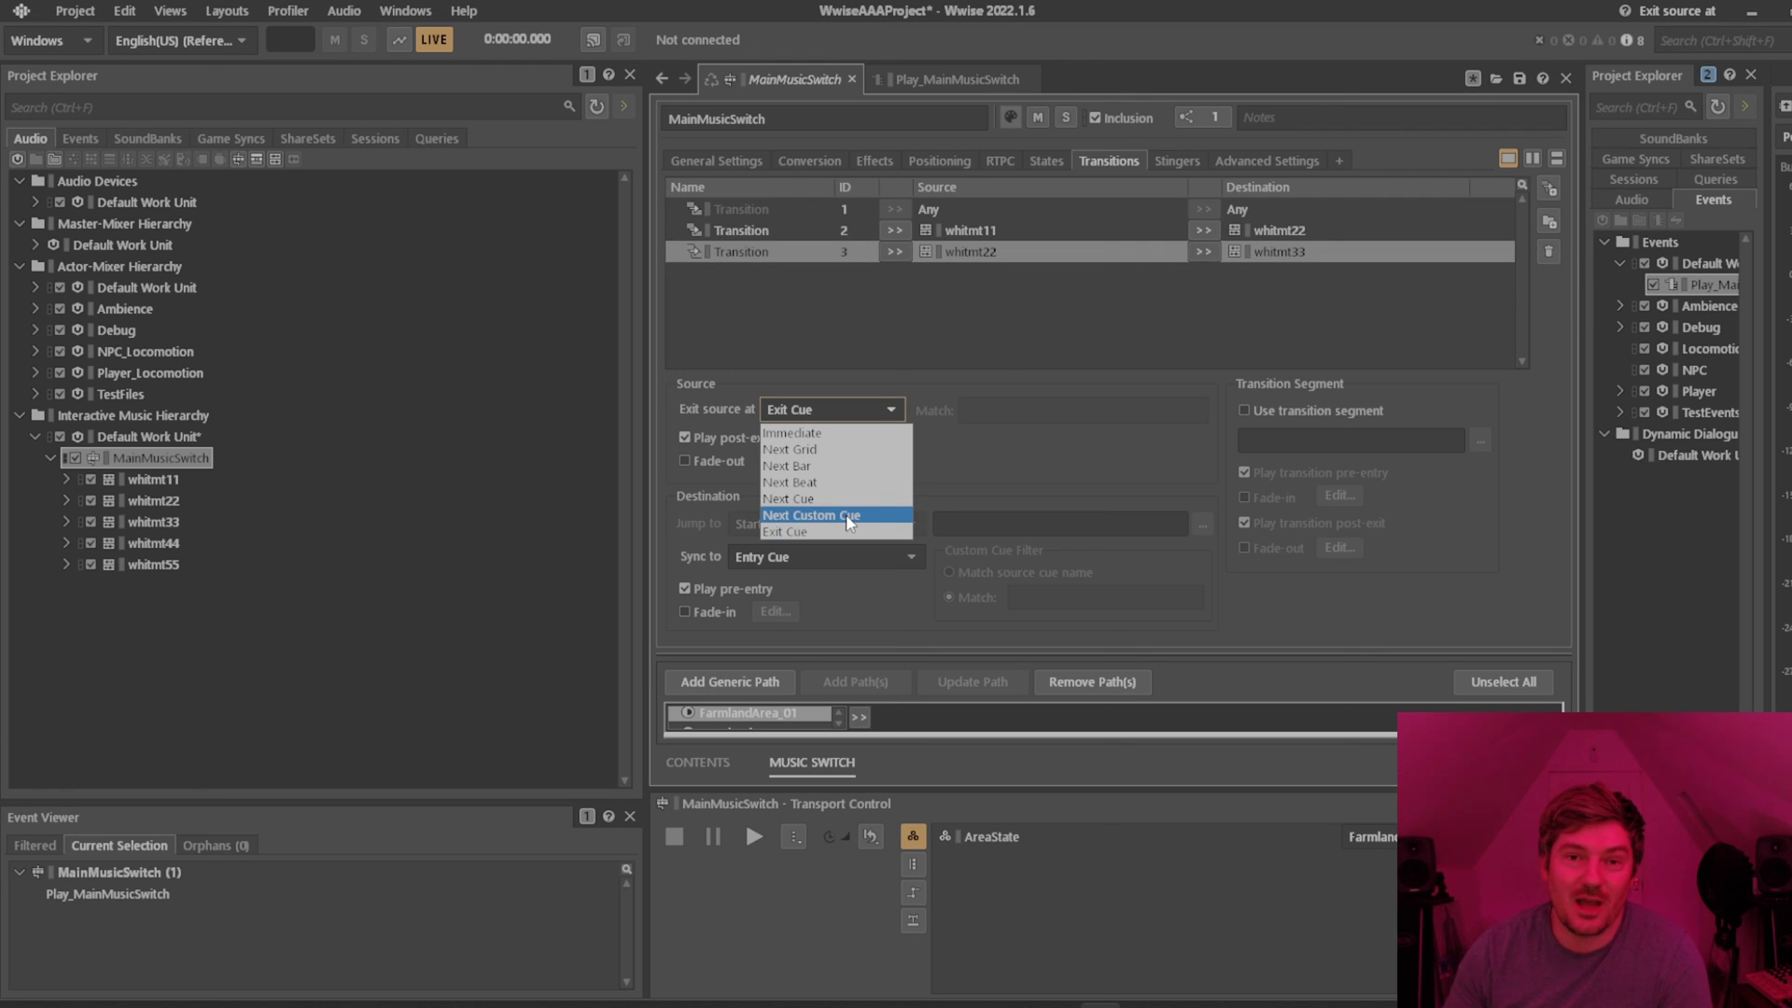
click(854, 466)
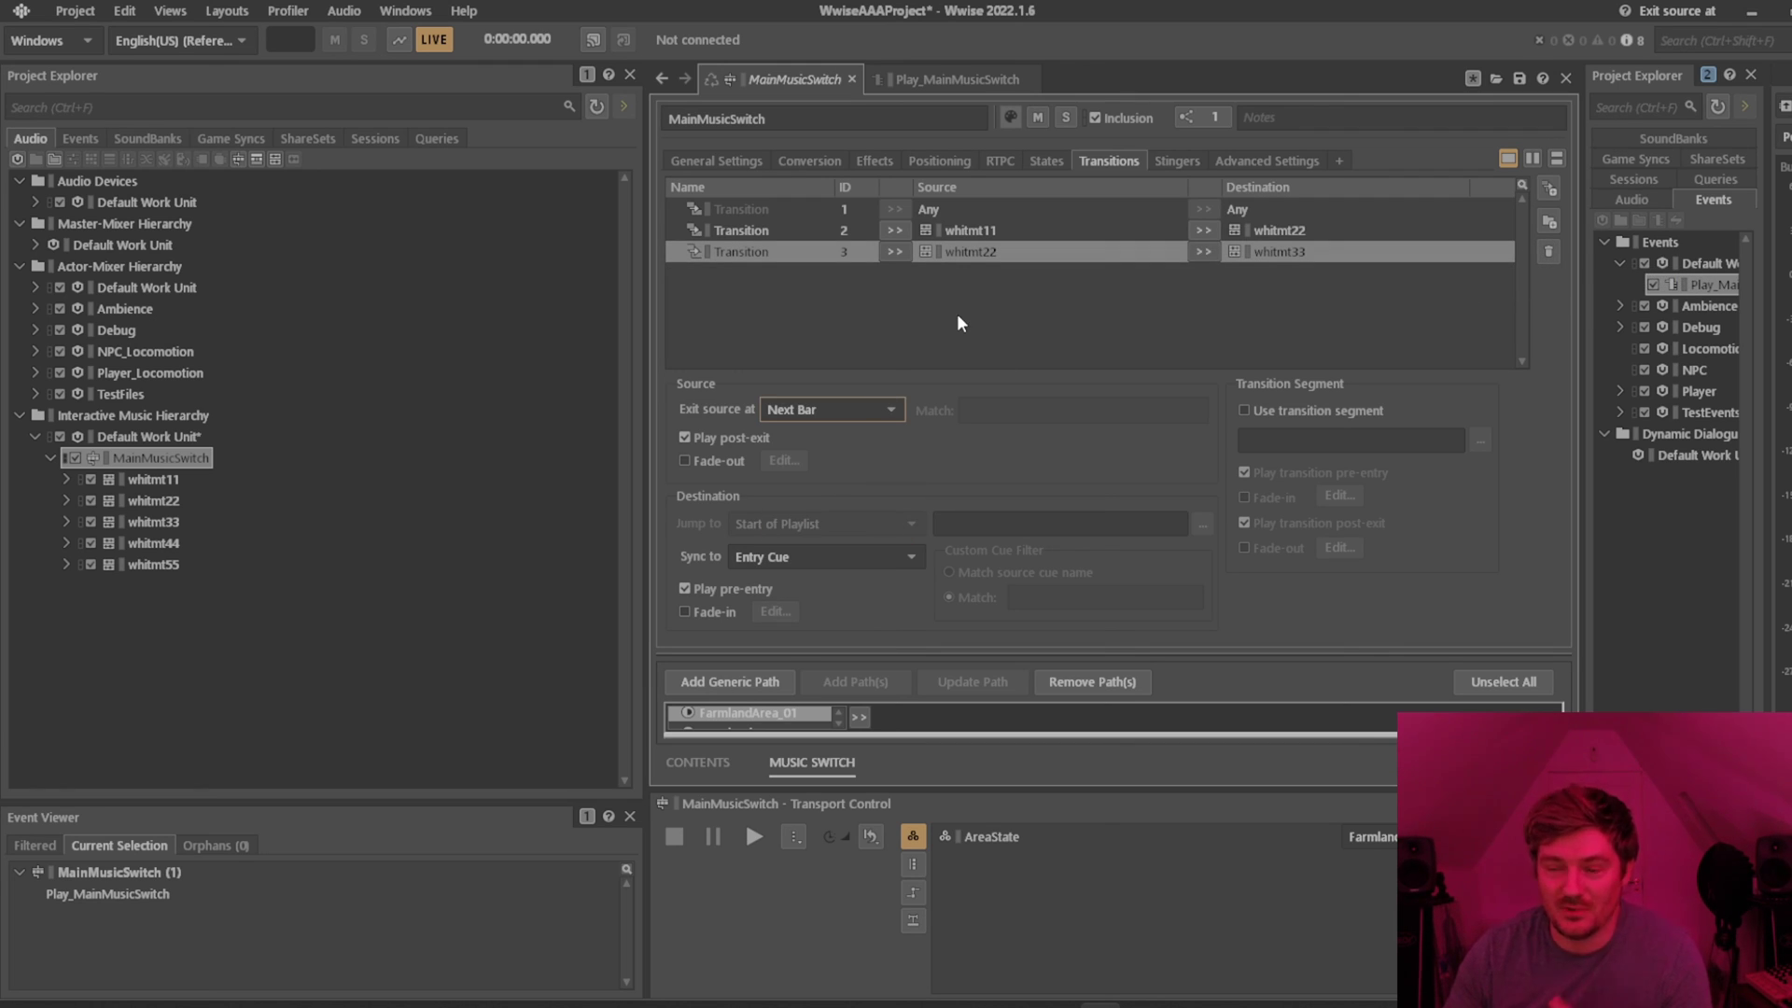
click(176, 522)
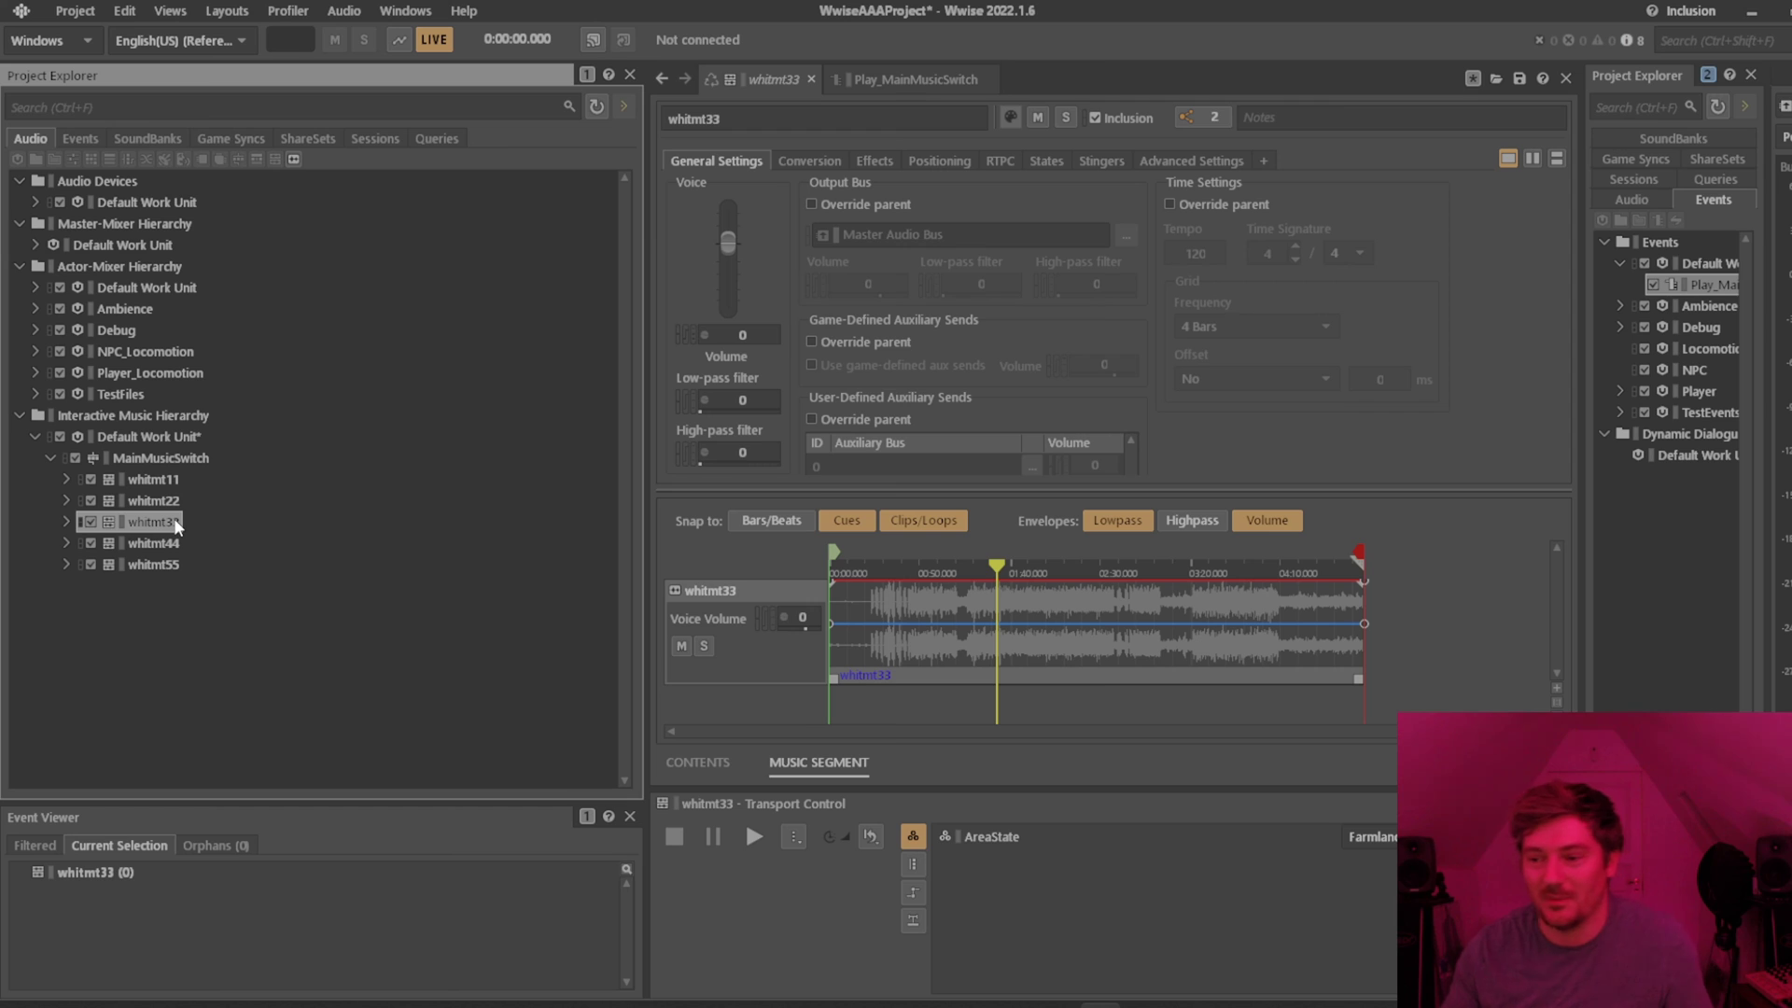
click(172, 457)
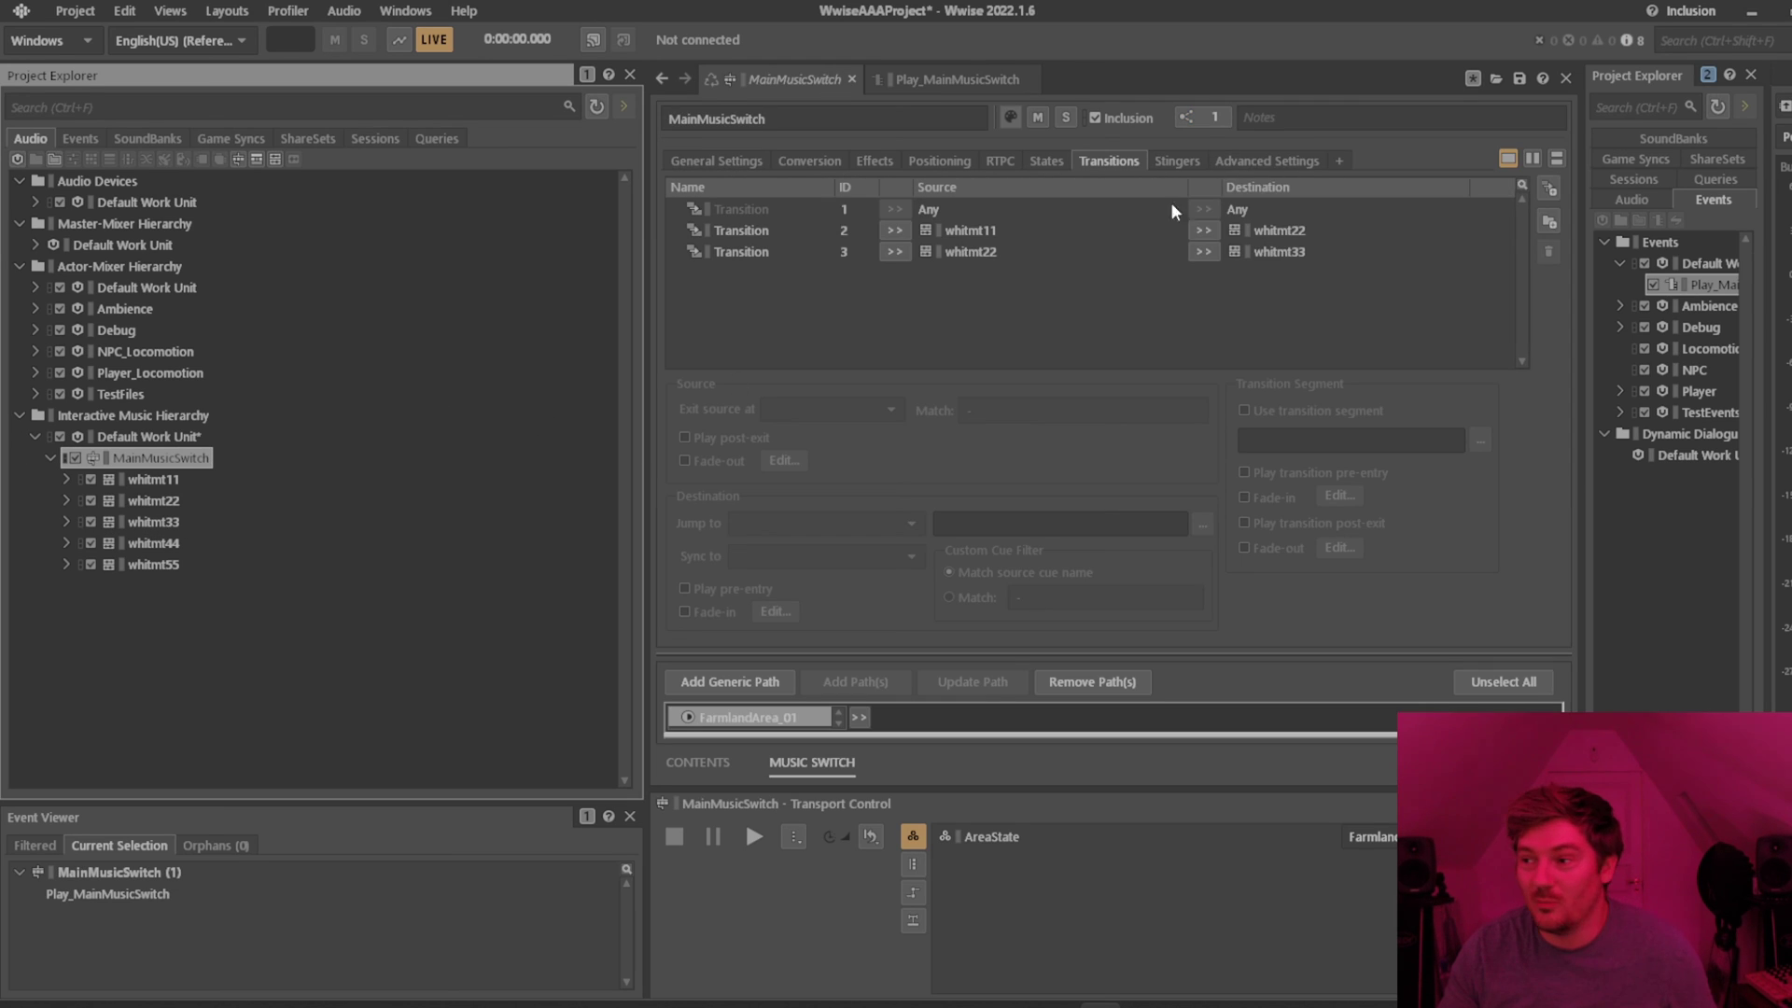
Open Play_MainMusicSwitch, set AreaState to a Farmland area, and start playback.
drag(1581, 280, 1415, 280)
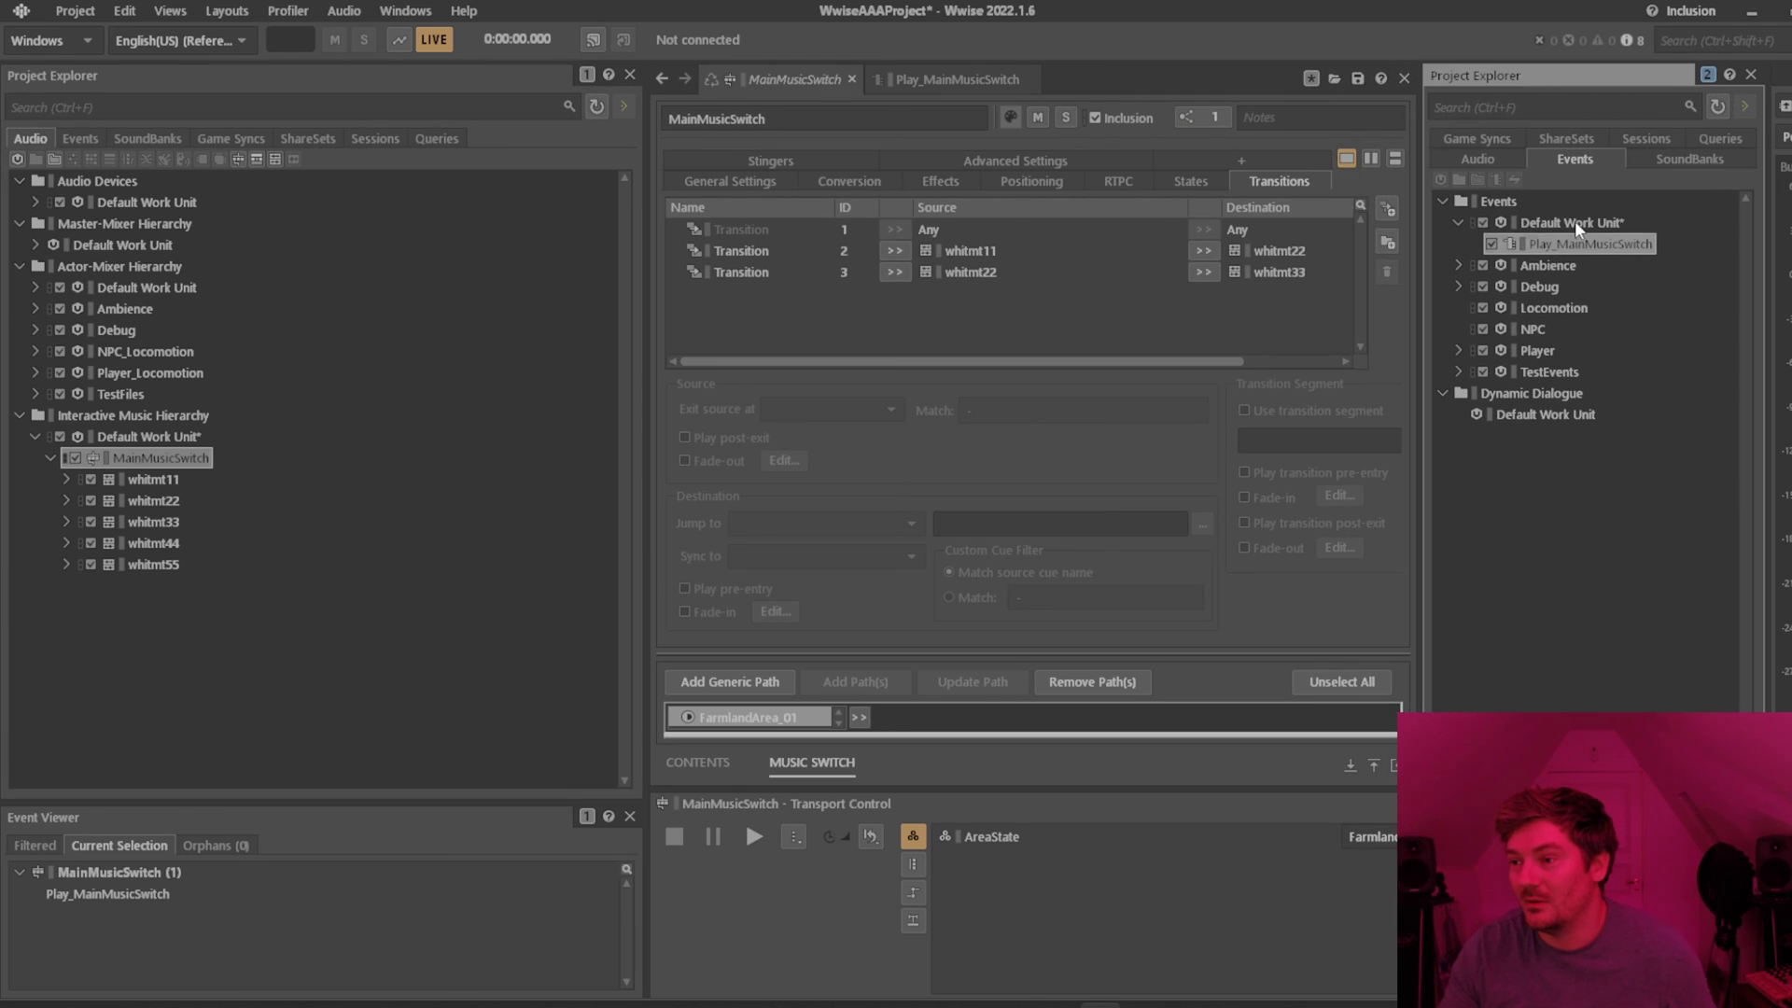
click(1593, 244)
click(1370, 836)
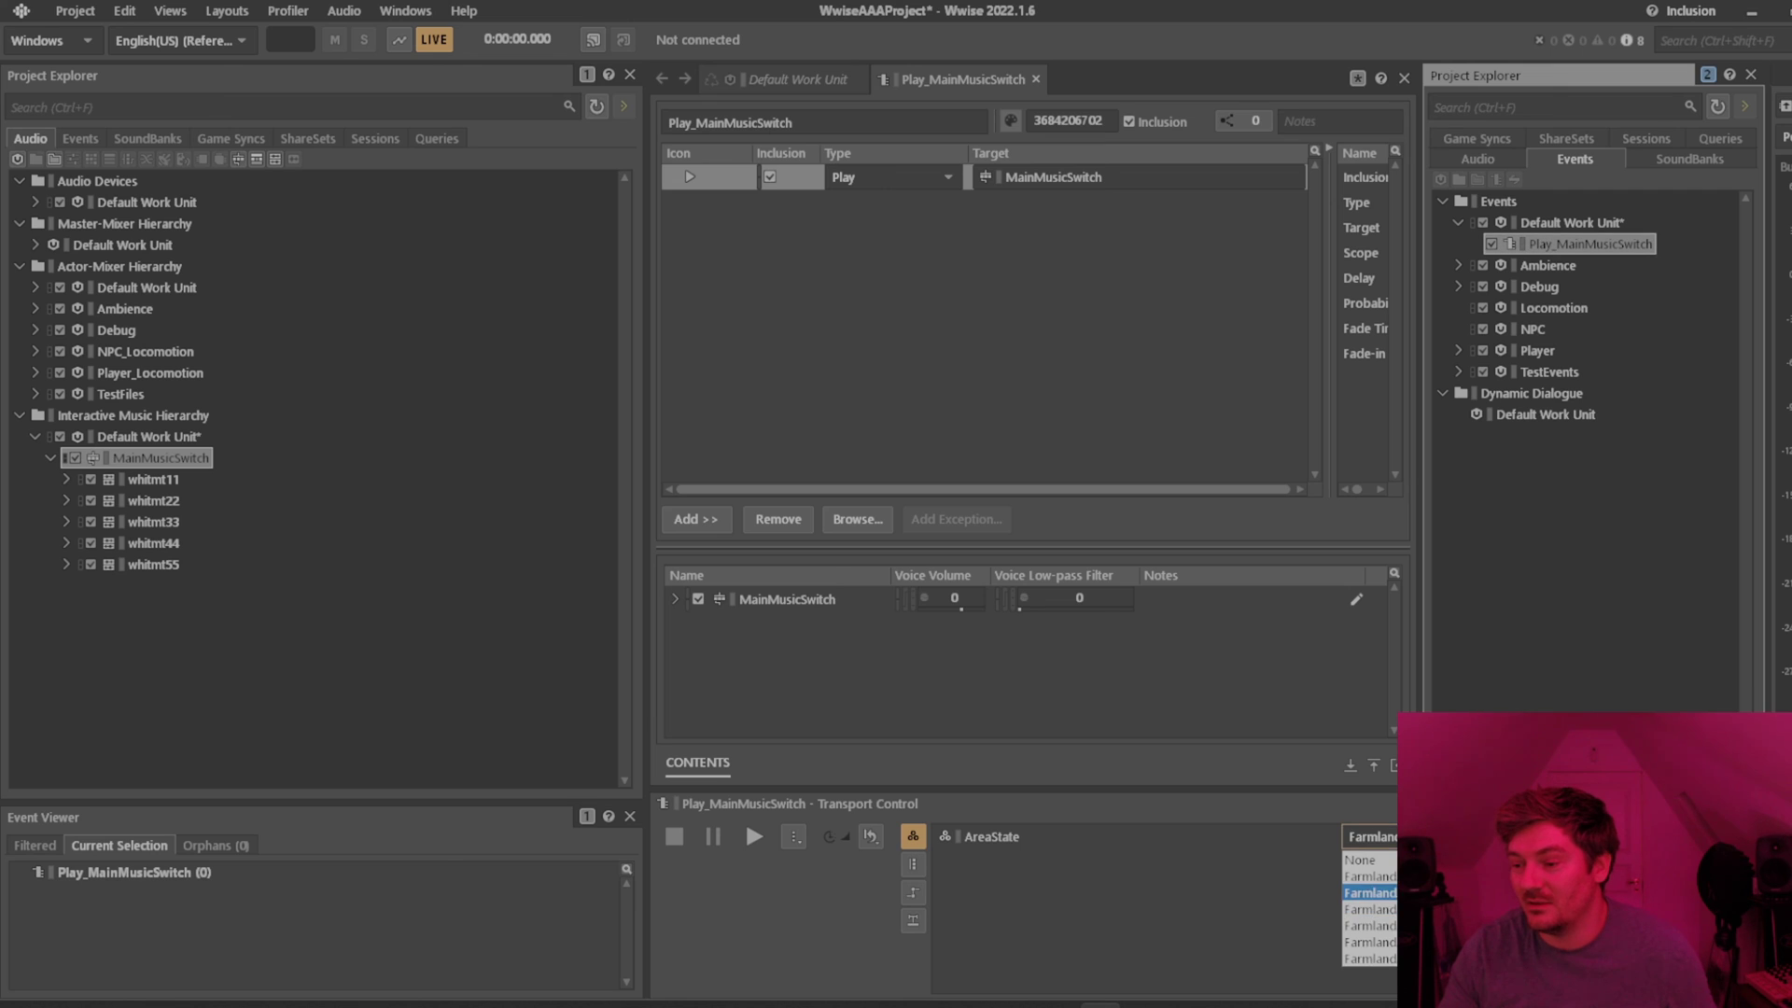
click(1370, 836)
click(1371, 836)
click(1369, 875)
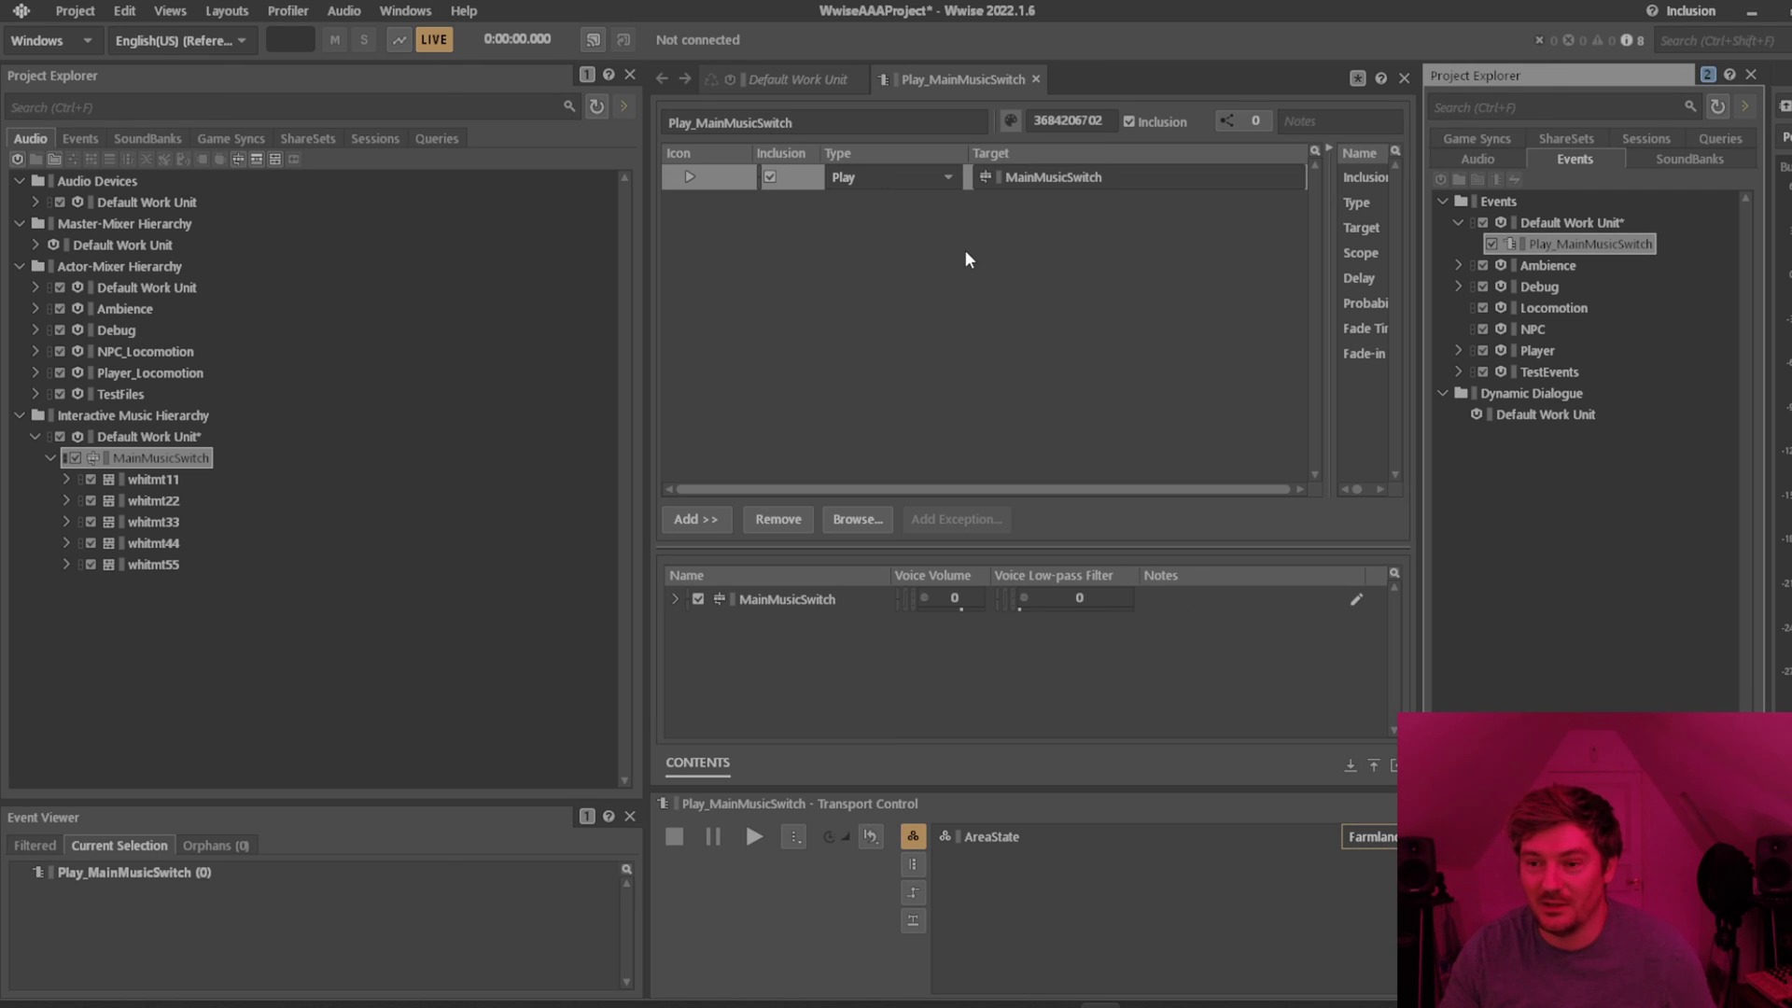
key(space)
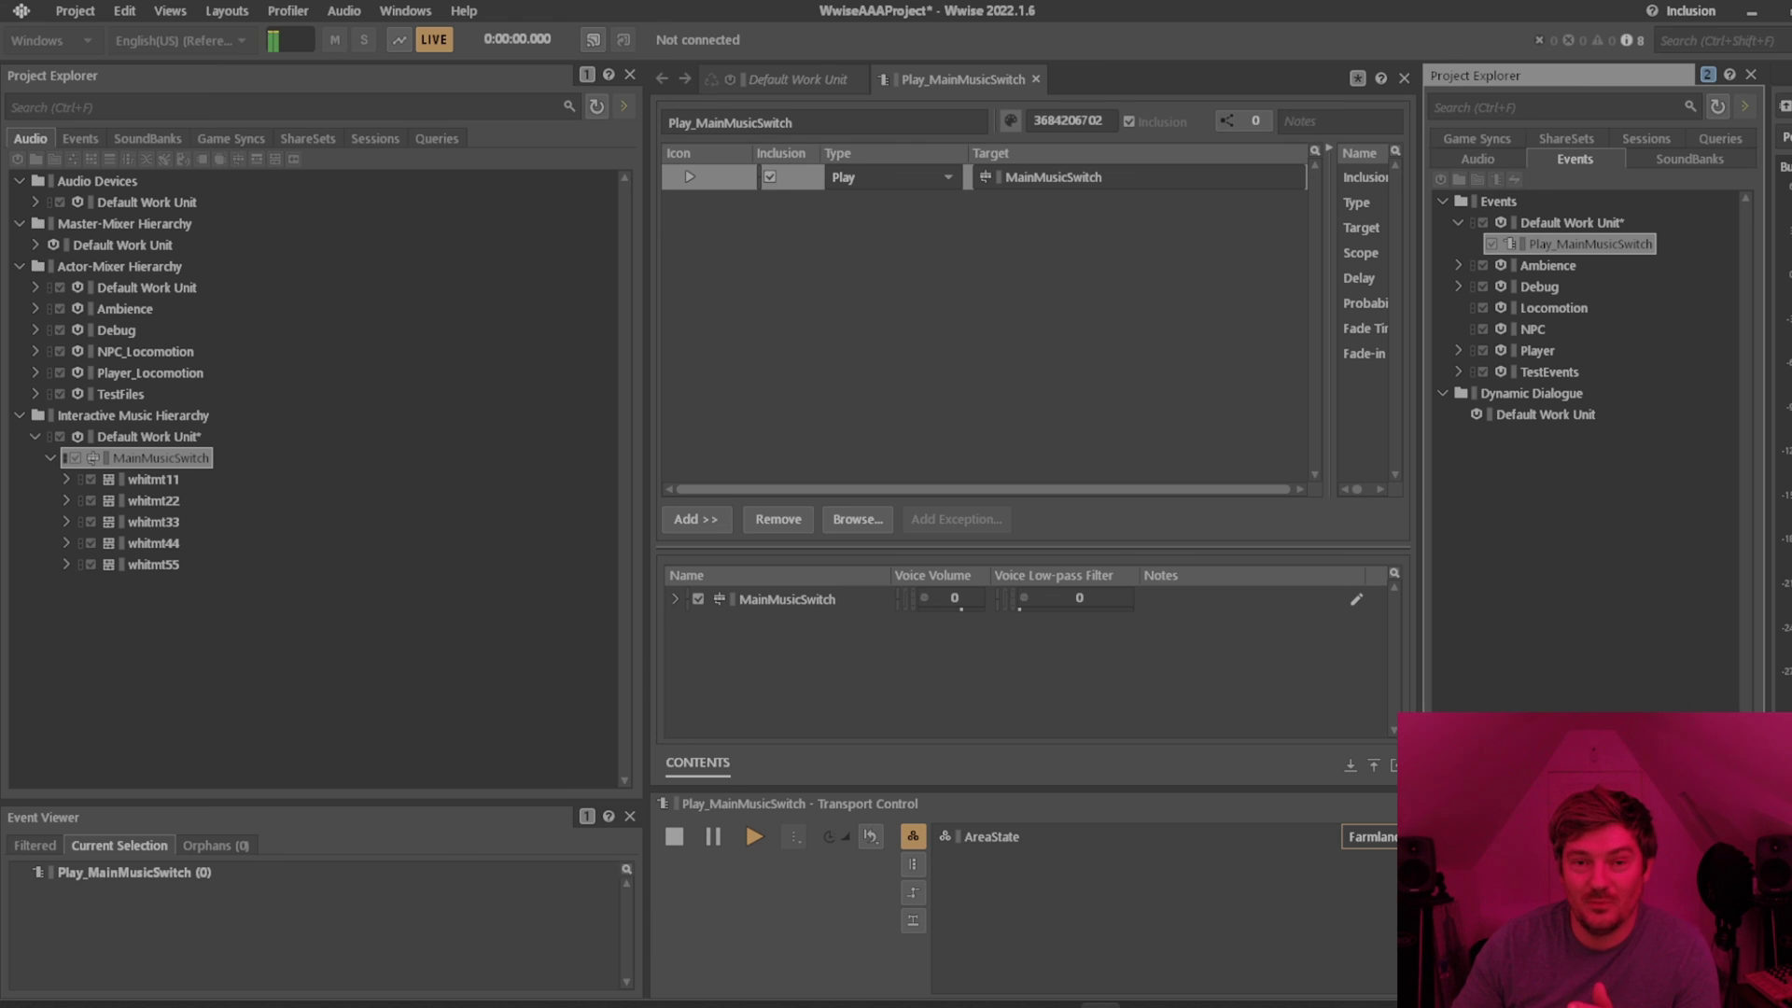
Switch AreaState to another Farmland area while the event plays.
click(1369, 836)
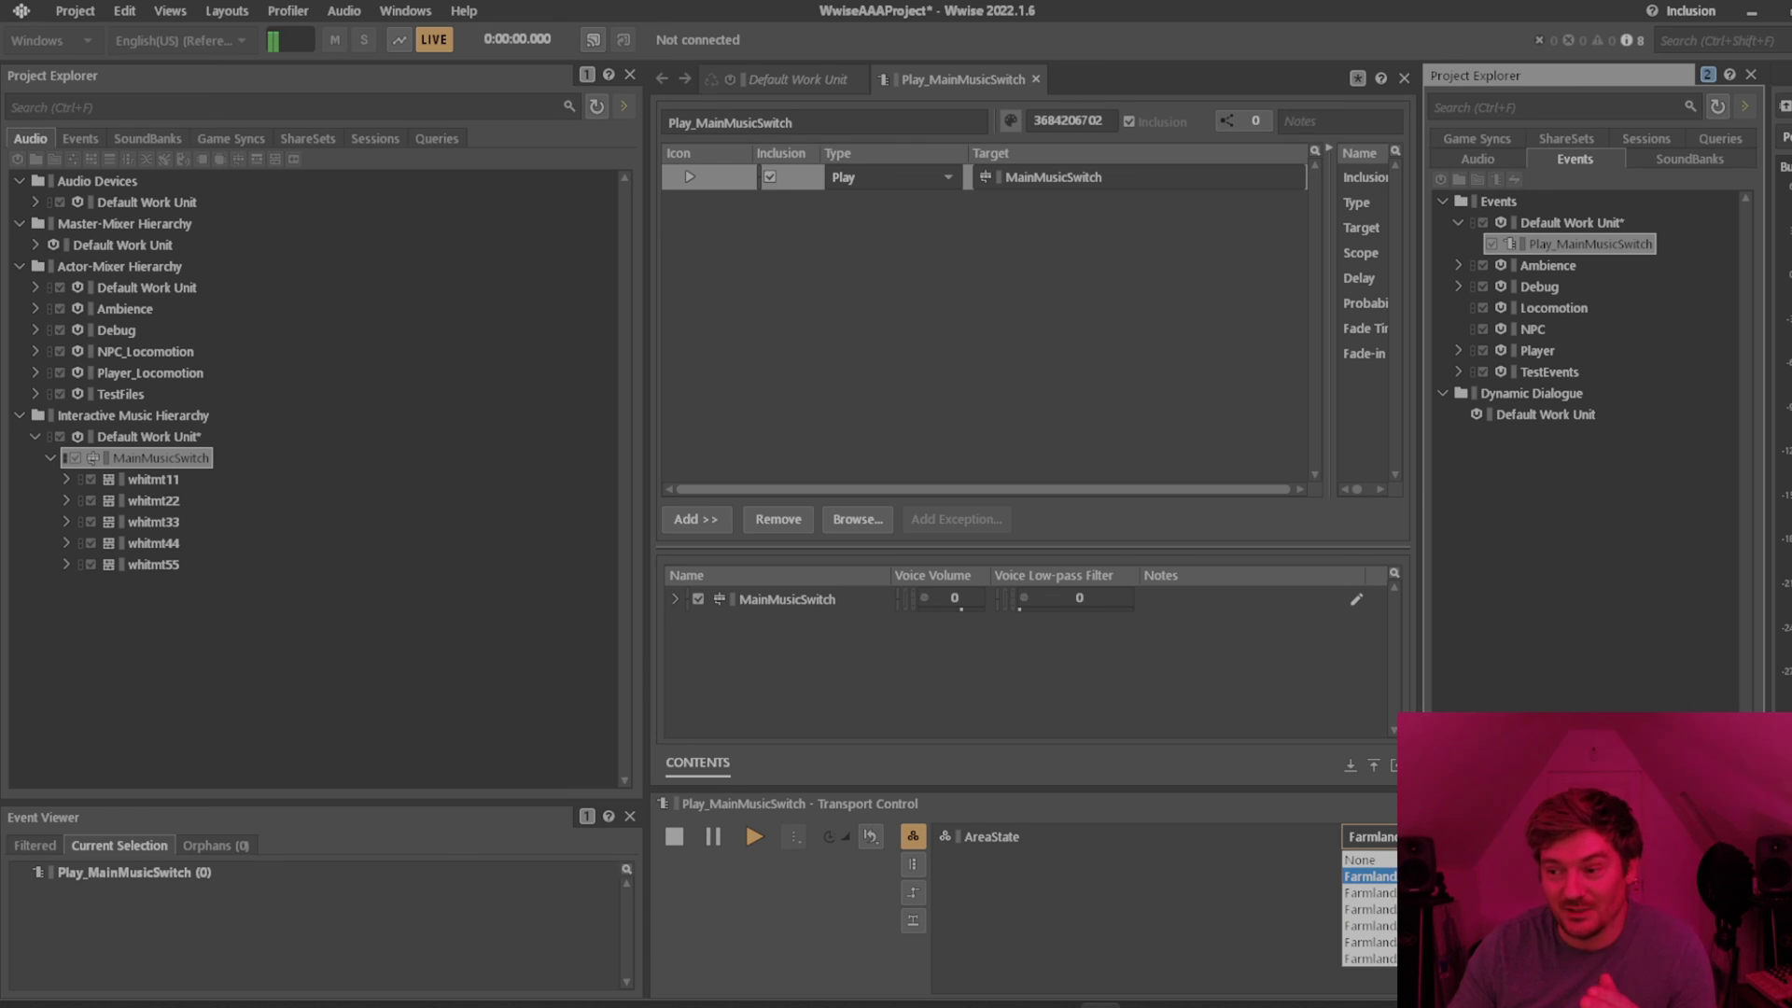
click(1370, 892)
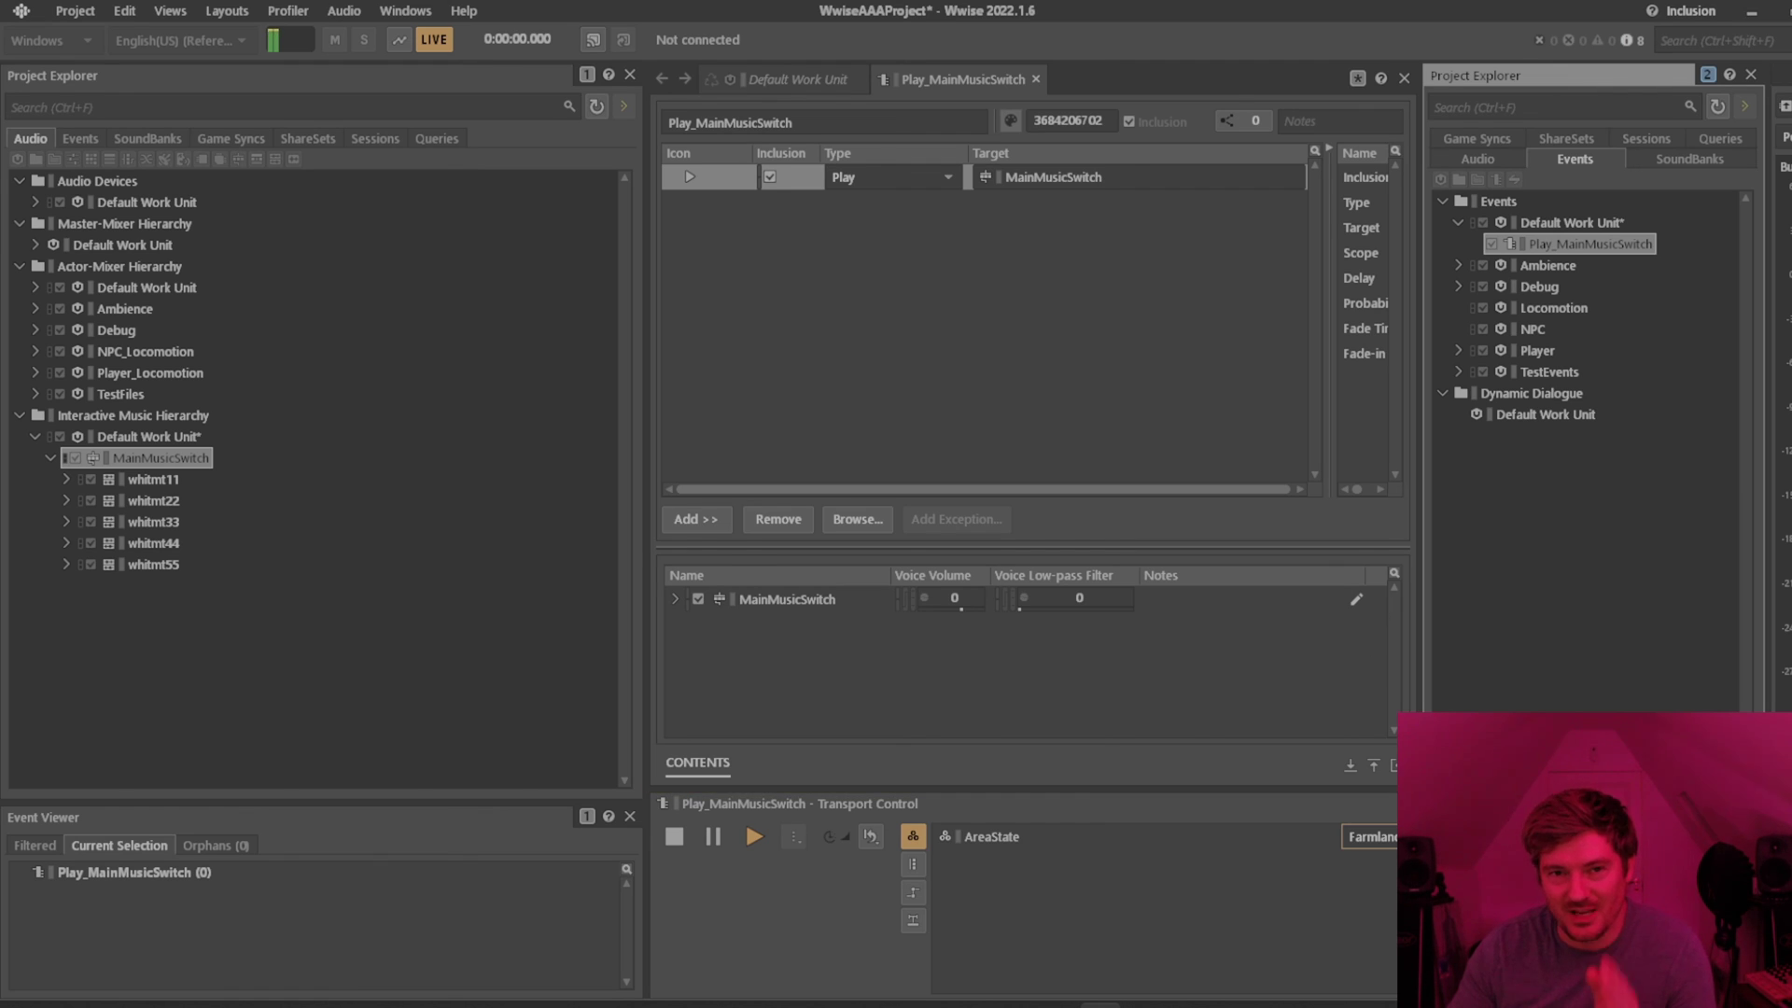
click(1370, 836)
click(1370, 892)
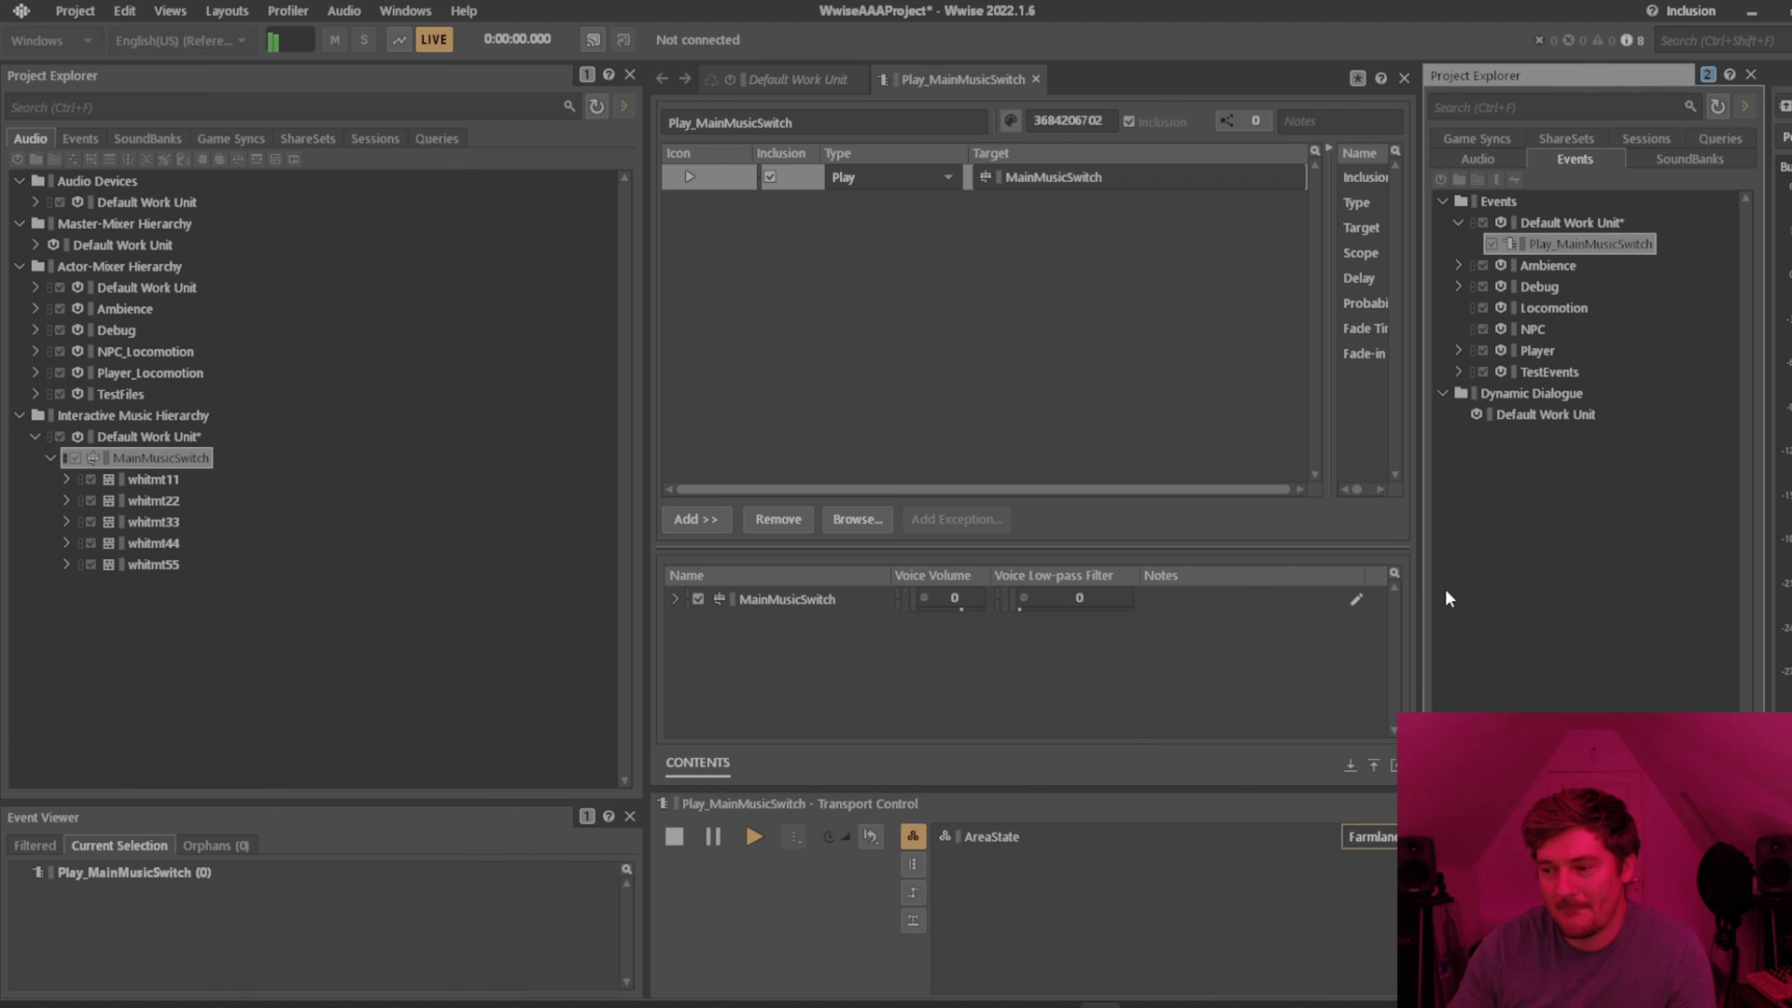